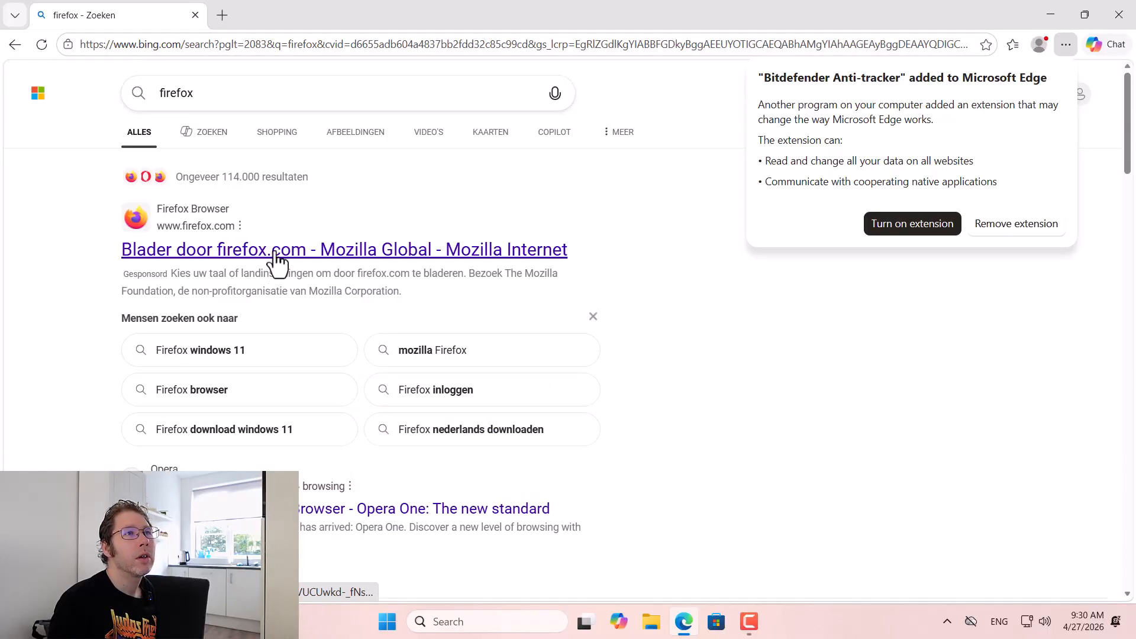
Step: Download the Firefox installer from firefox.com, declining additional cookies, then close Edge
click(273, 254)
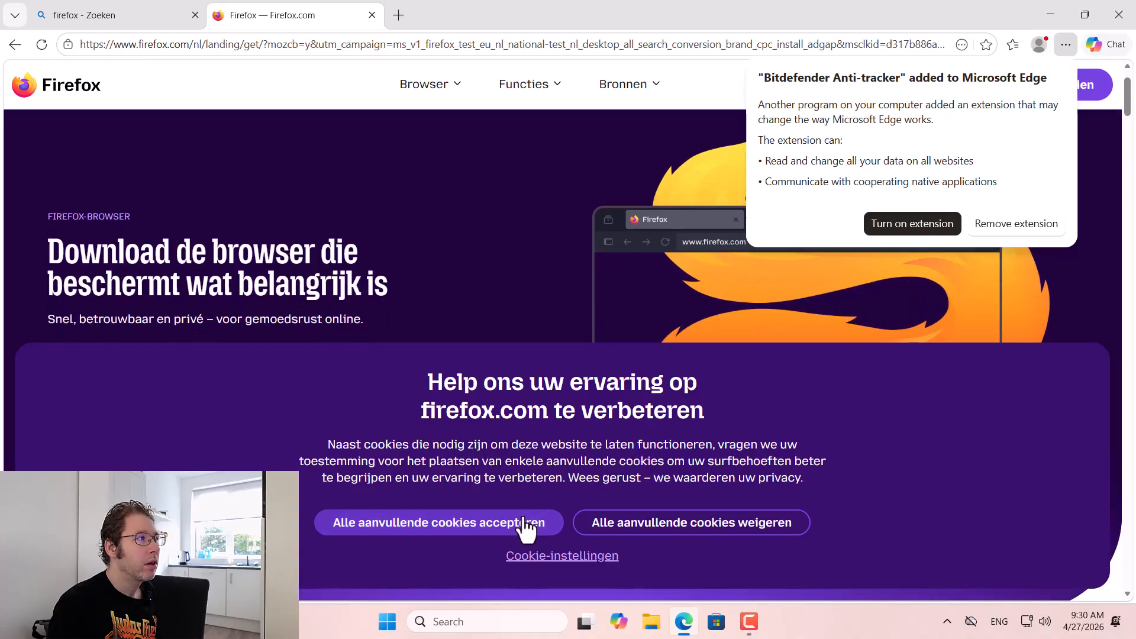
click(648, 524)
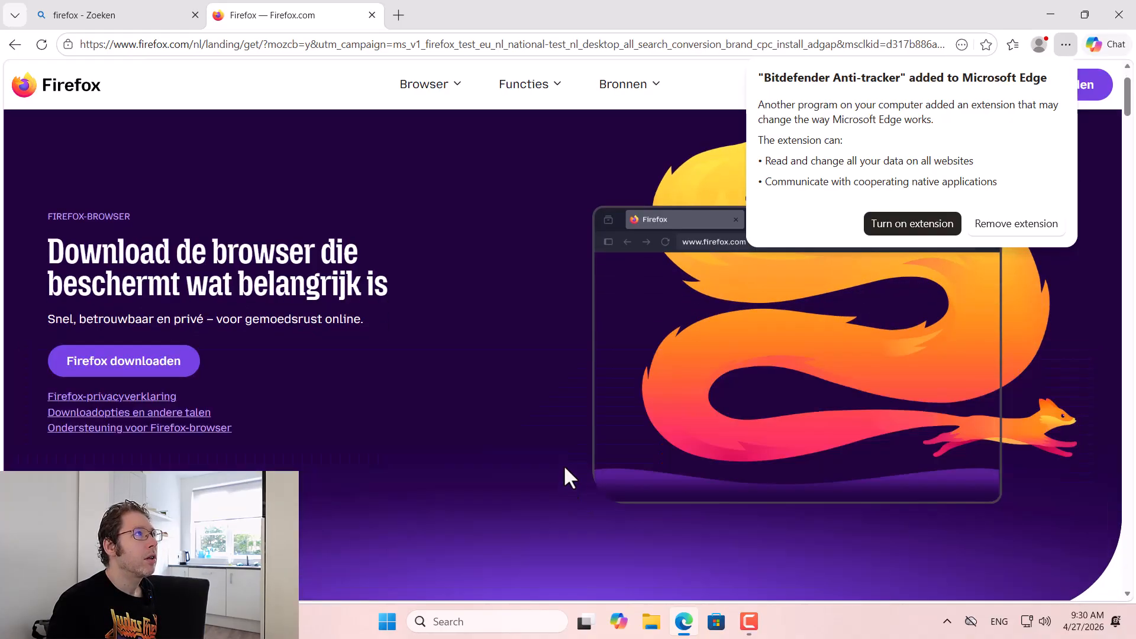
click(167, 374)
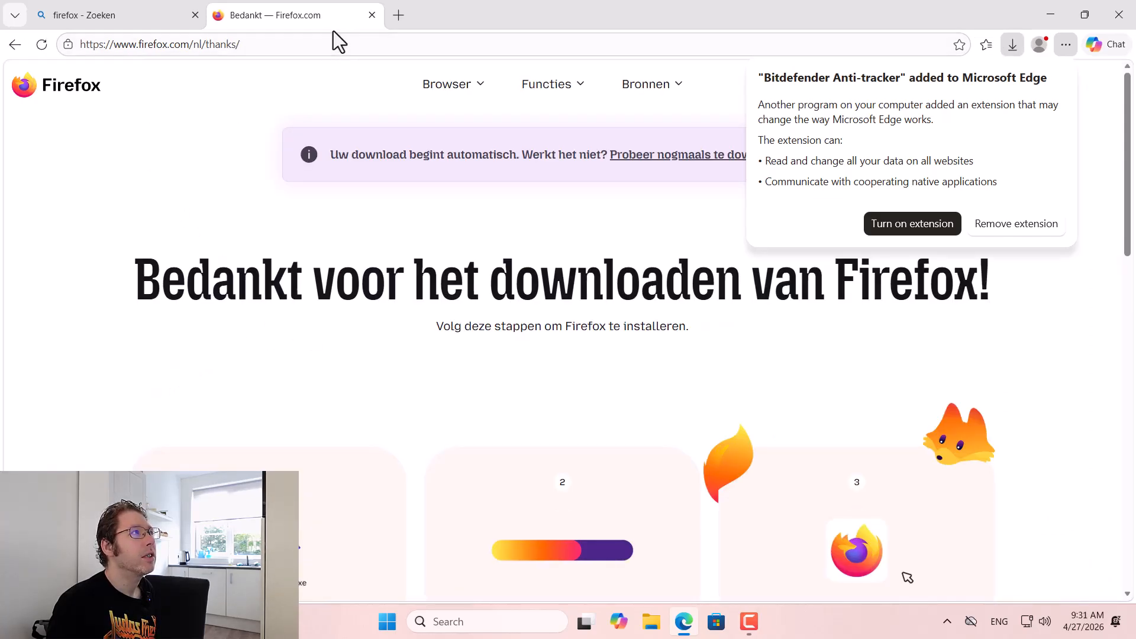
click(372, 15)
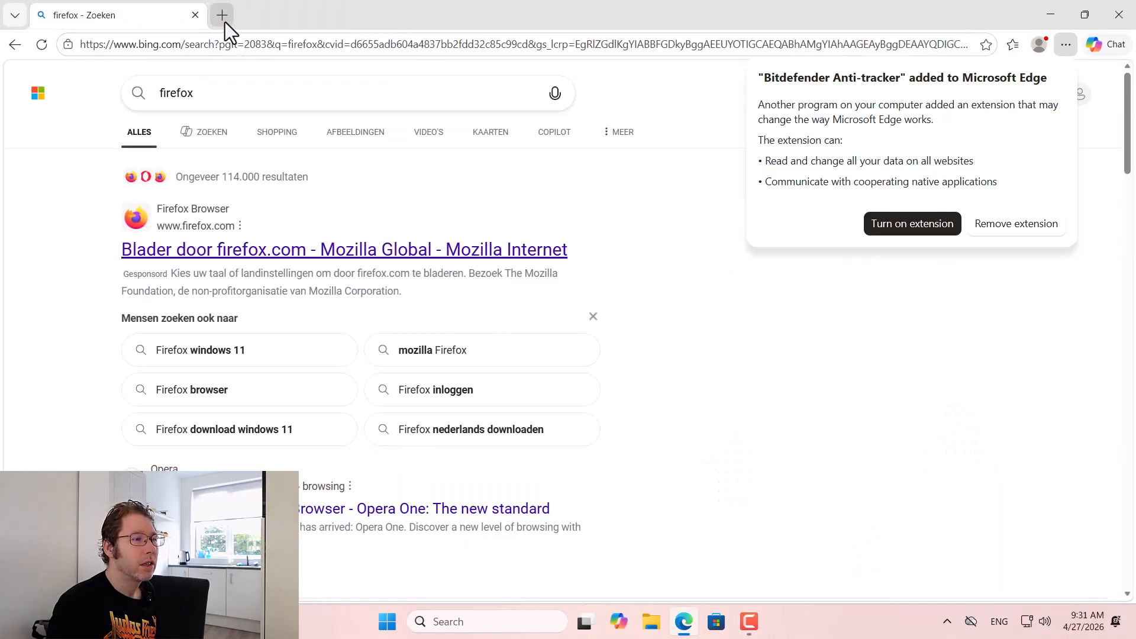
click(195, 14)
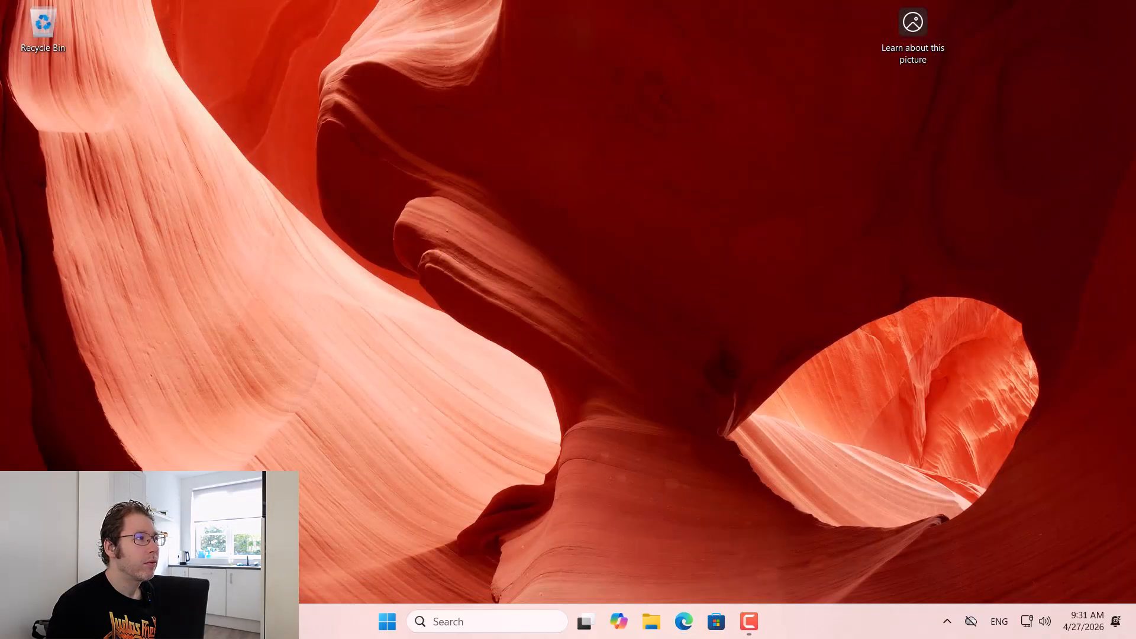
Step: Run Firefox Installer from the Downloads folder in File Explorer
click(651, 632)
click(222, 348)
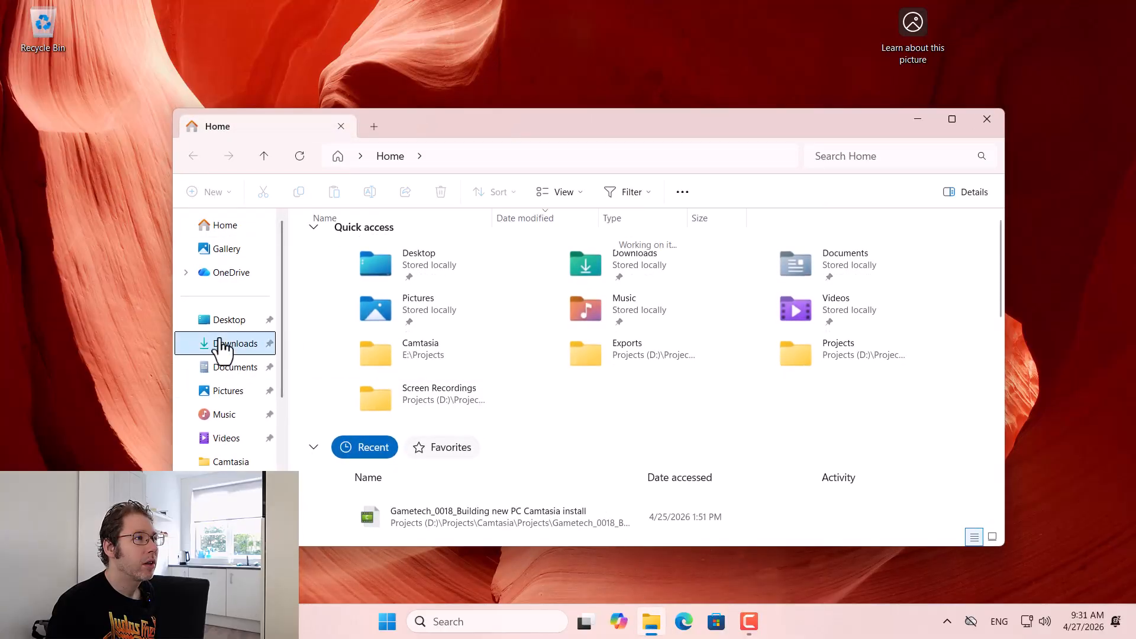
click(368, 260)
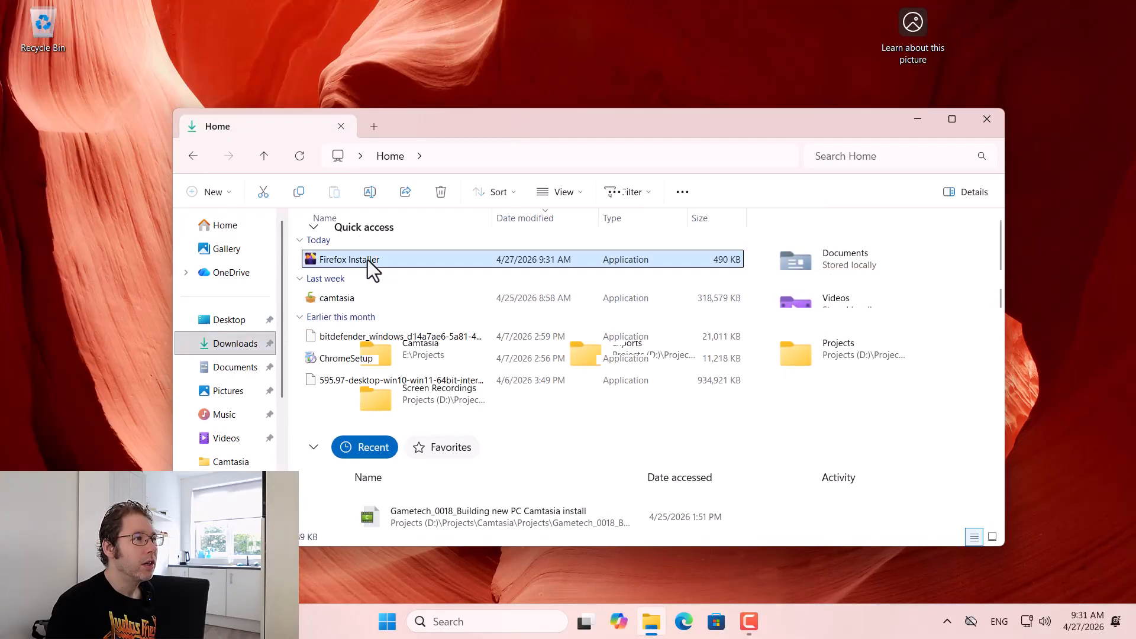
double_click(368, 260)
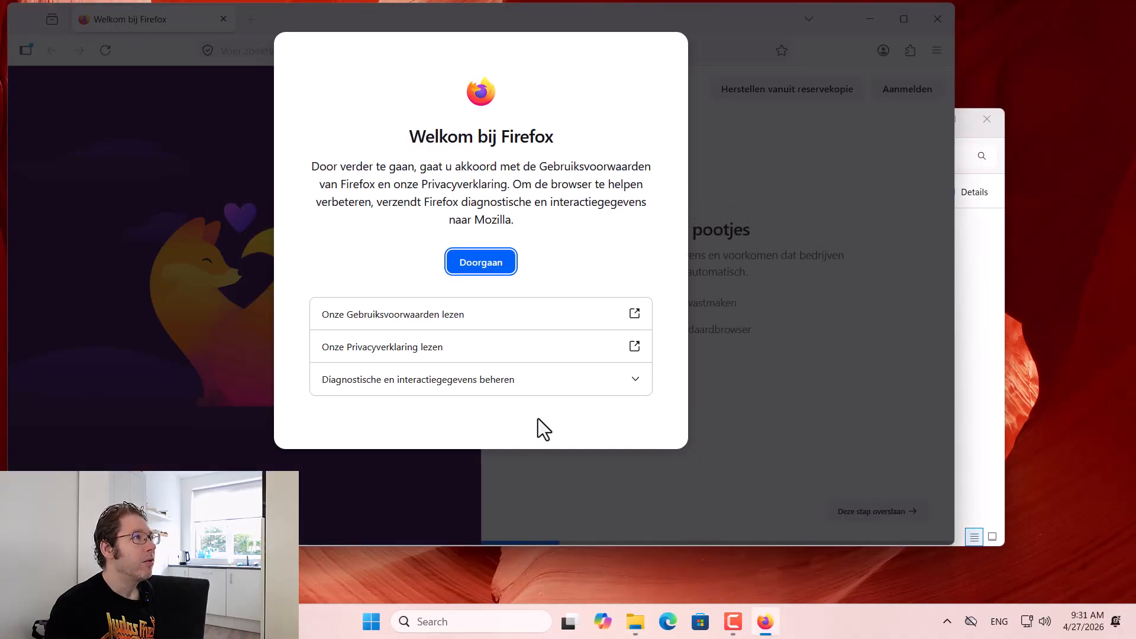
Step: Accept Firefox's terms, keeping both pin-to-taskbar and default-browser options ticked
click(481, 261)
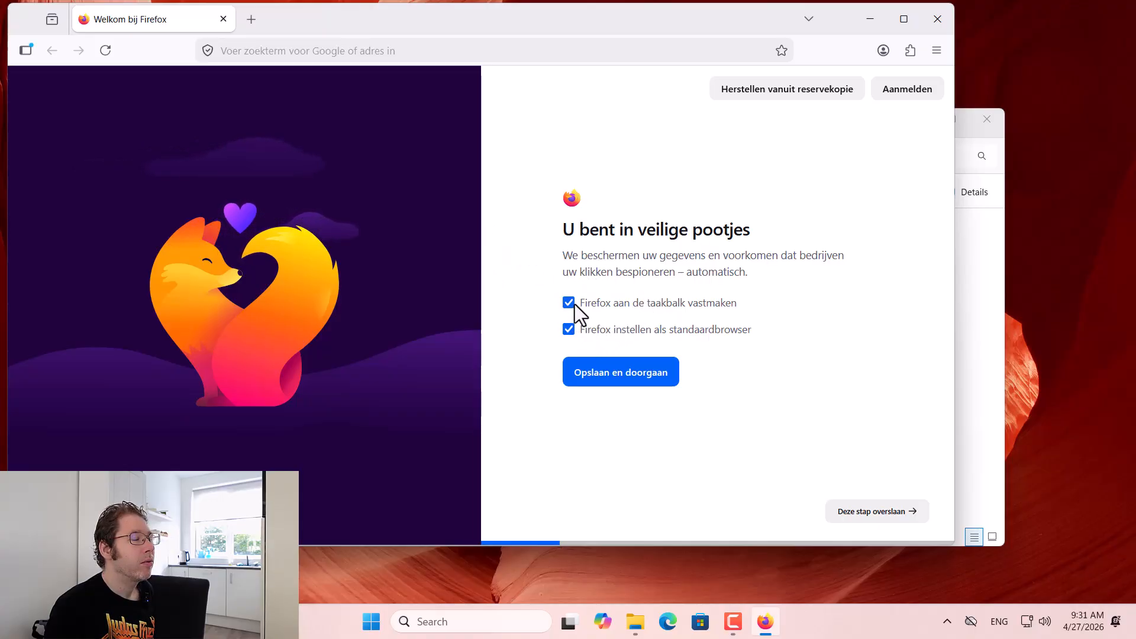
click(623, 374)
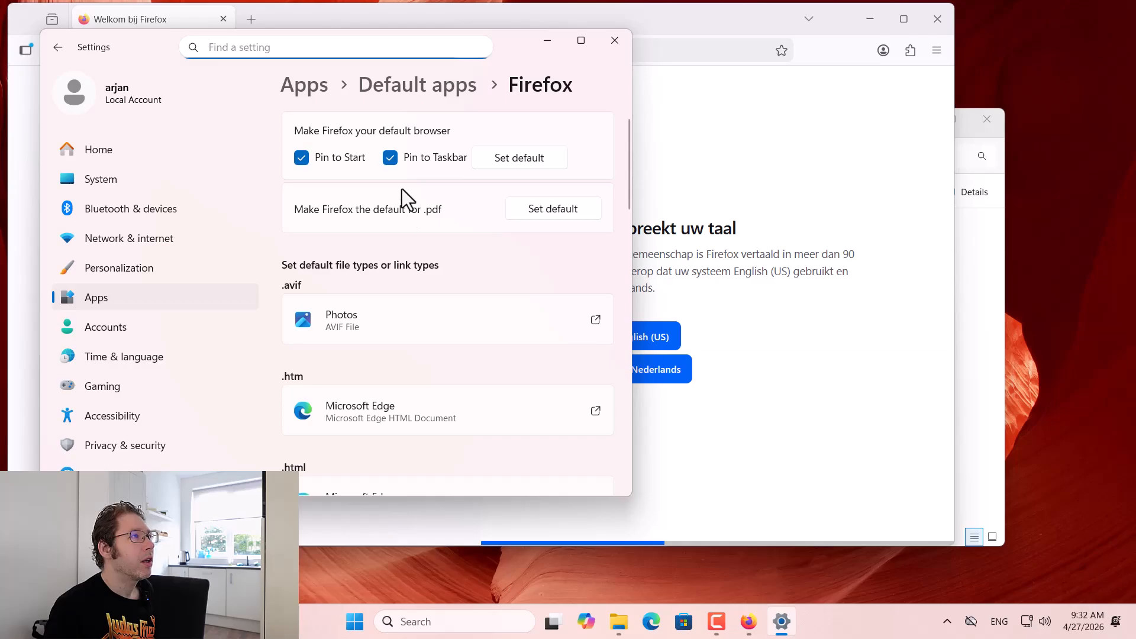
Step: Set Firefox as default browser on the Default apps page and close Settings
click(101, 105)
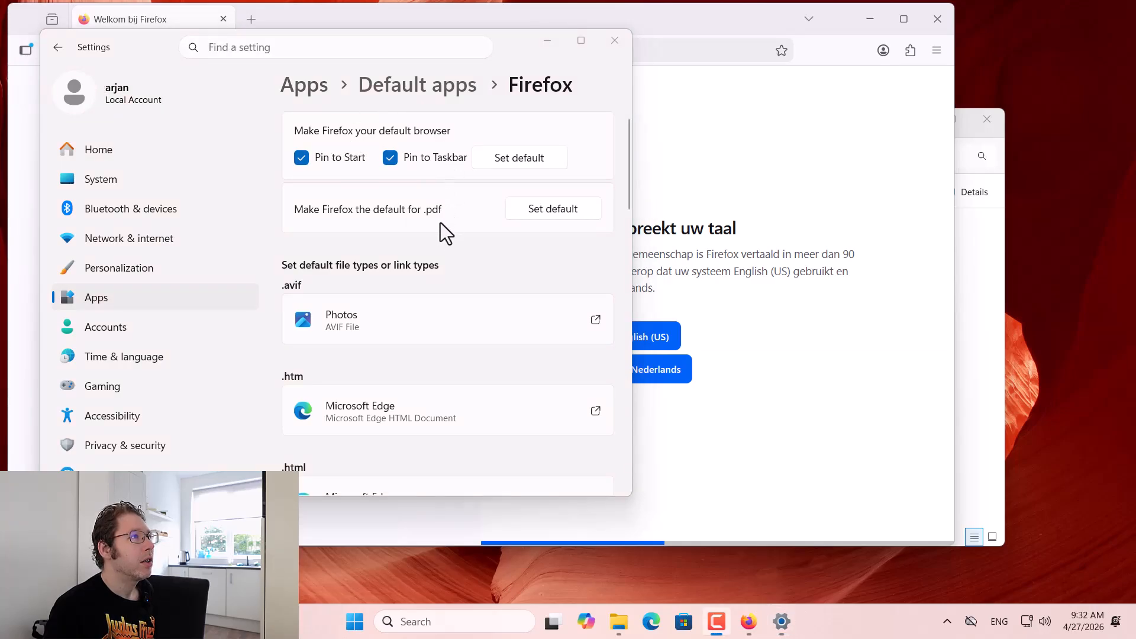
click(525, 161)
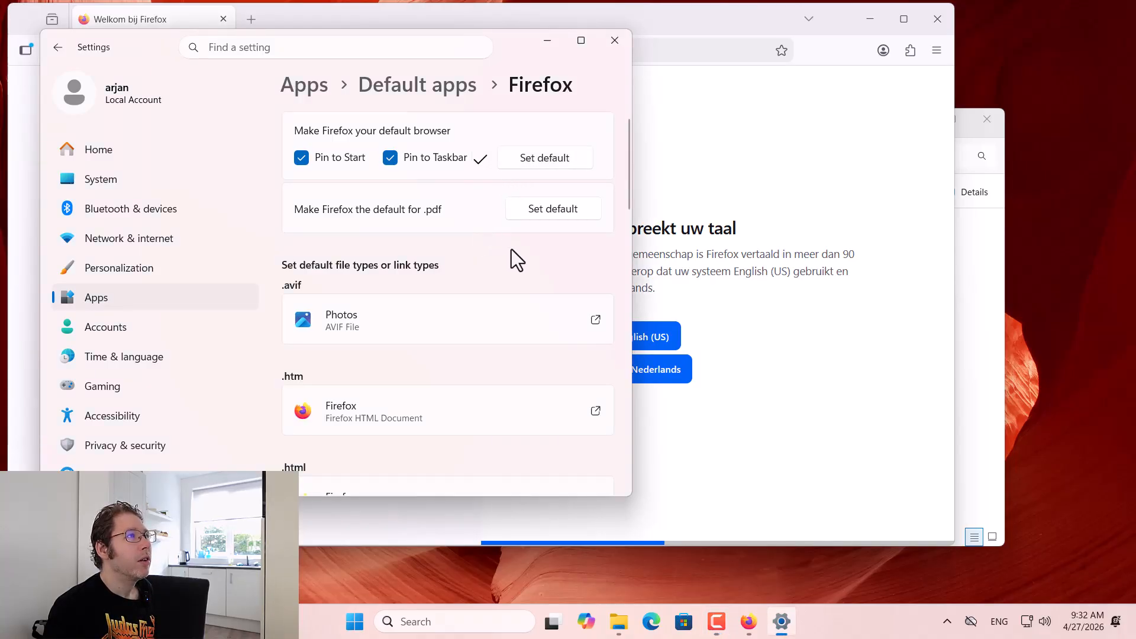
click(616, 40)
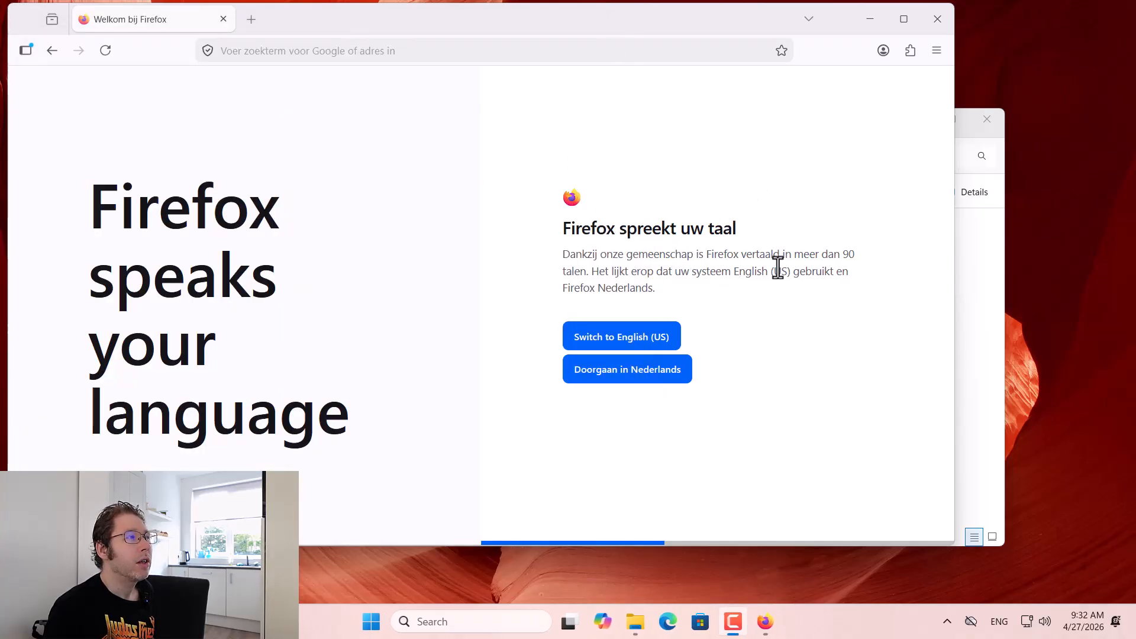
Step: Switch the welcome setup to English (US), opening and closing the ☰ menu unused
click(627, 339)
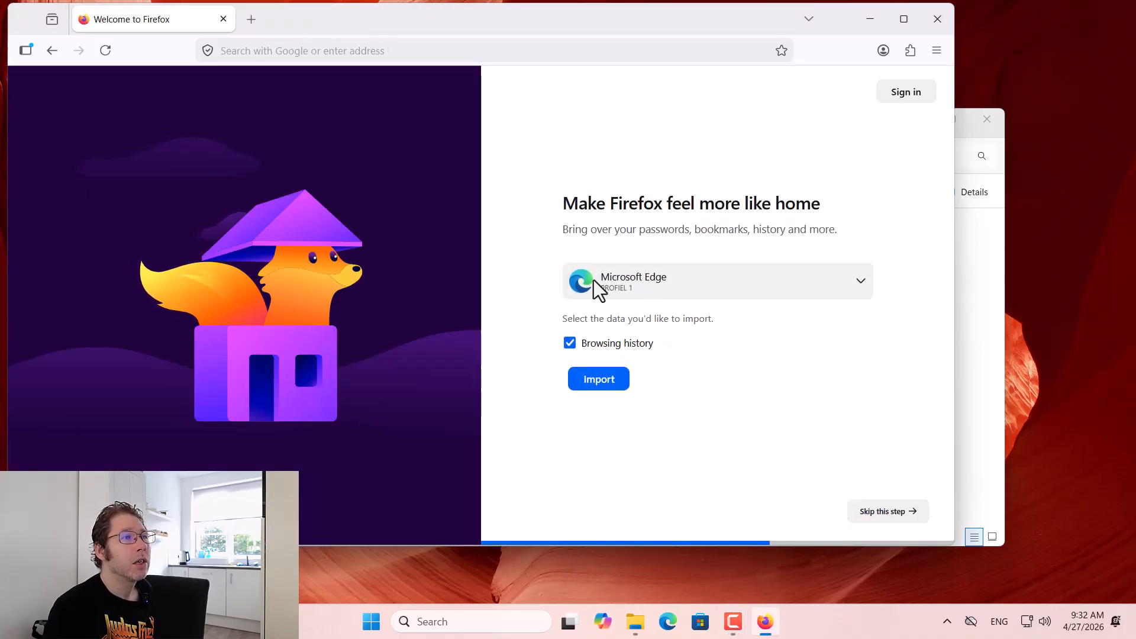
click(934, 61)
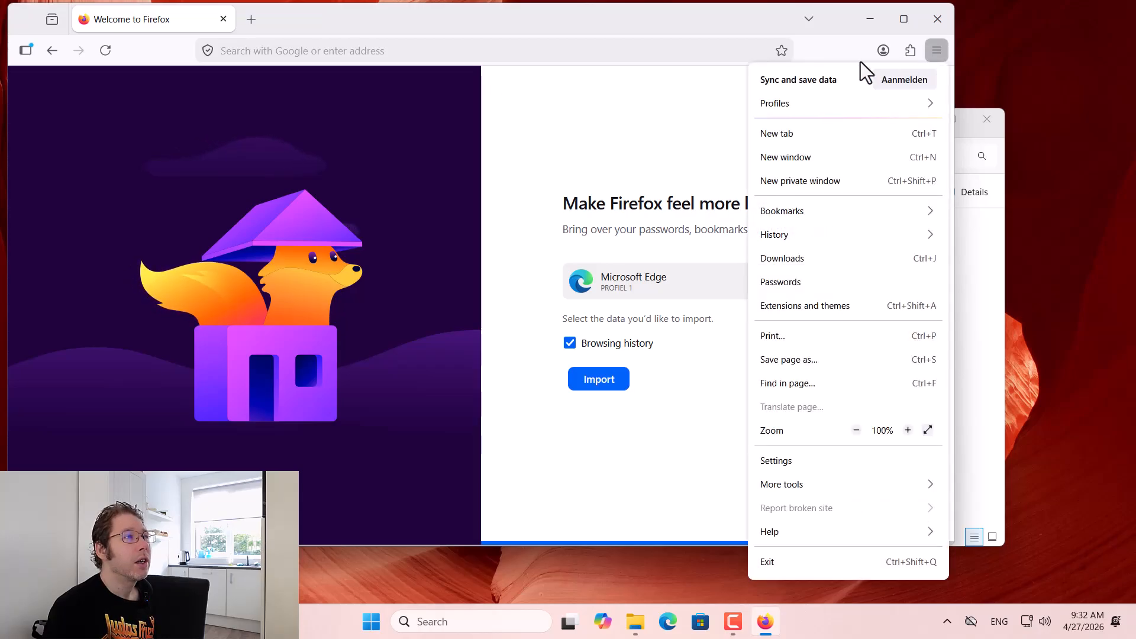
click(520, 22)
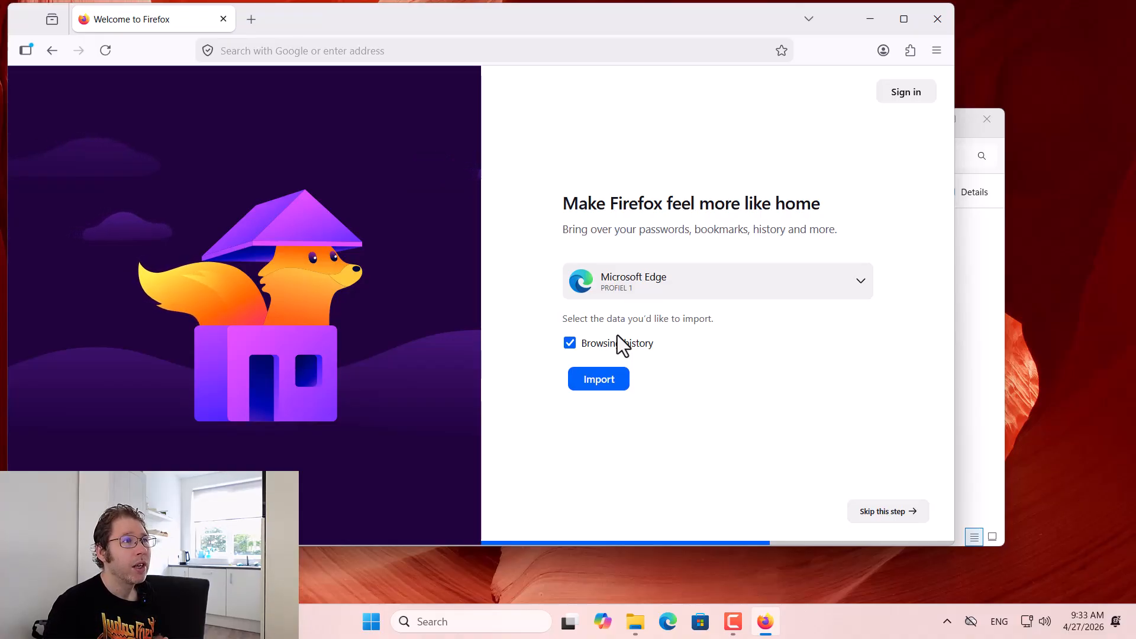
Step: Skip the Edge import and customization questions, then choose Start browsing
click(878, 516)
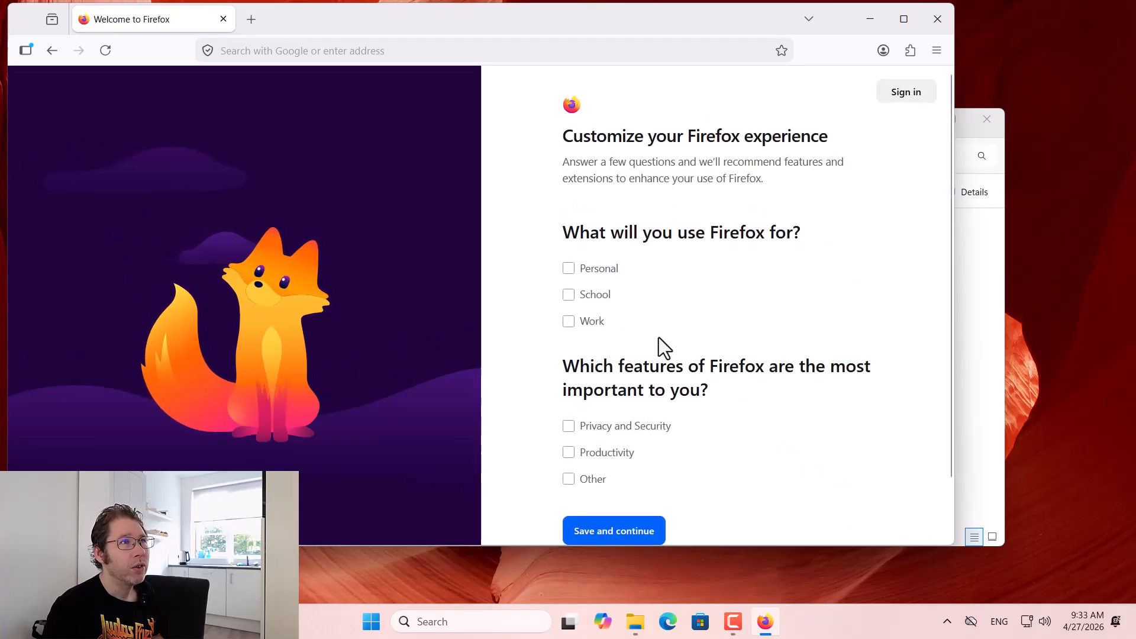
scroll(659, 338, down, 2)
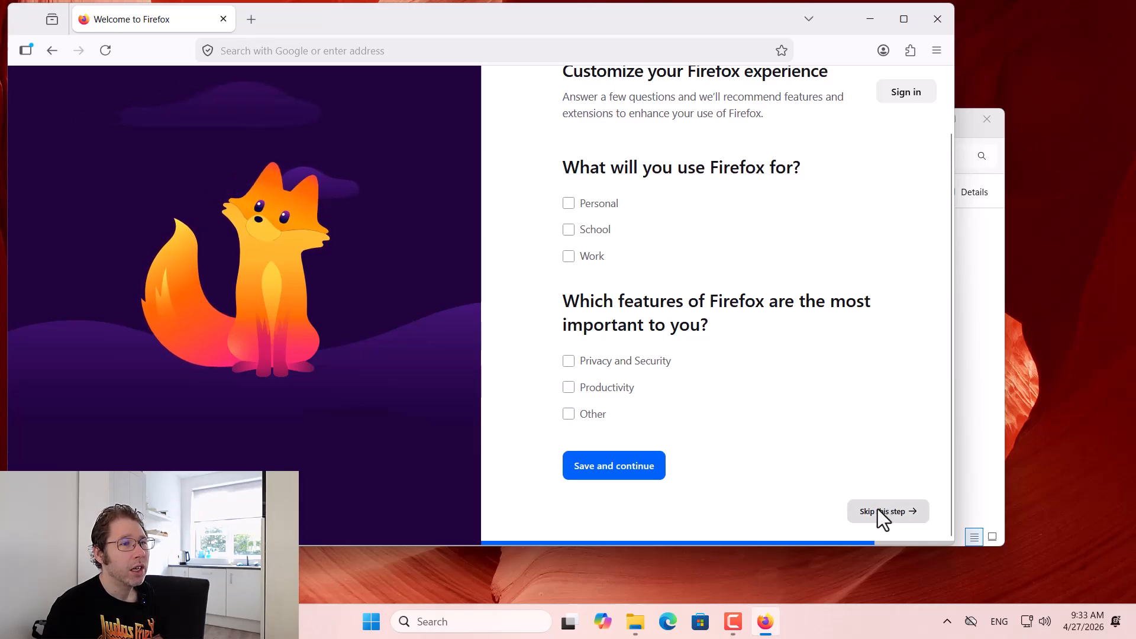
click(878, 510)
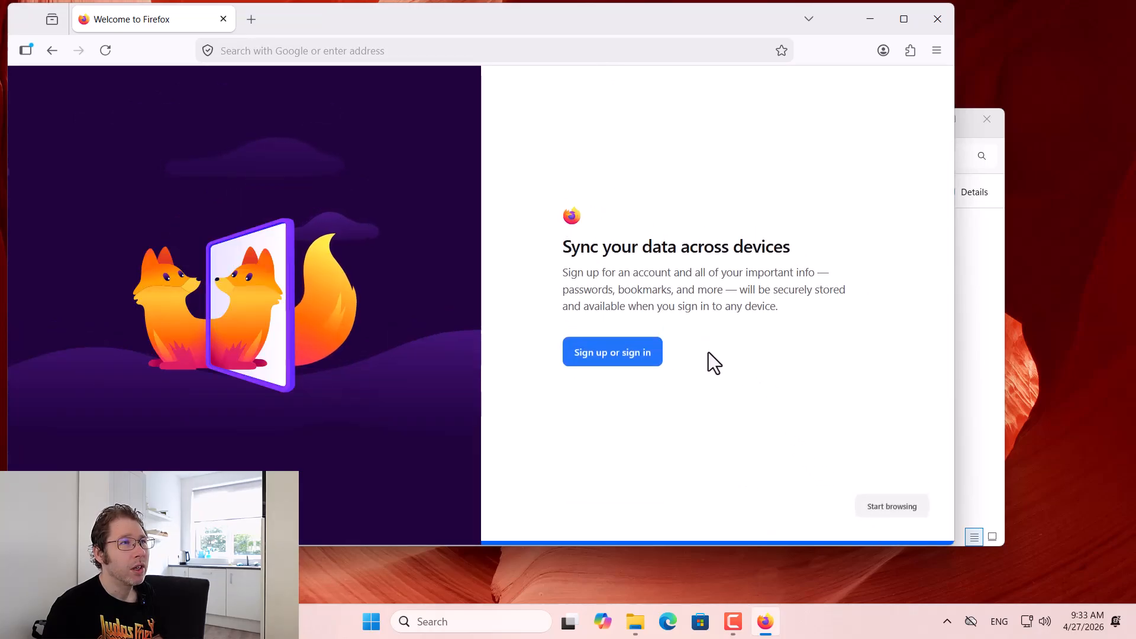
click(884, 512)
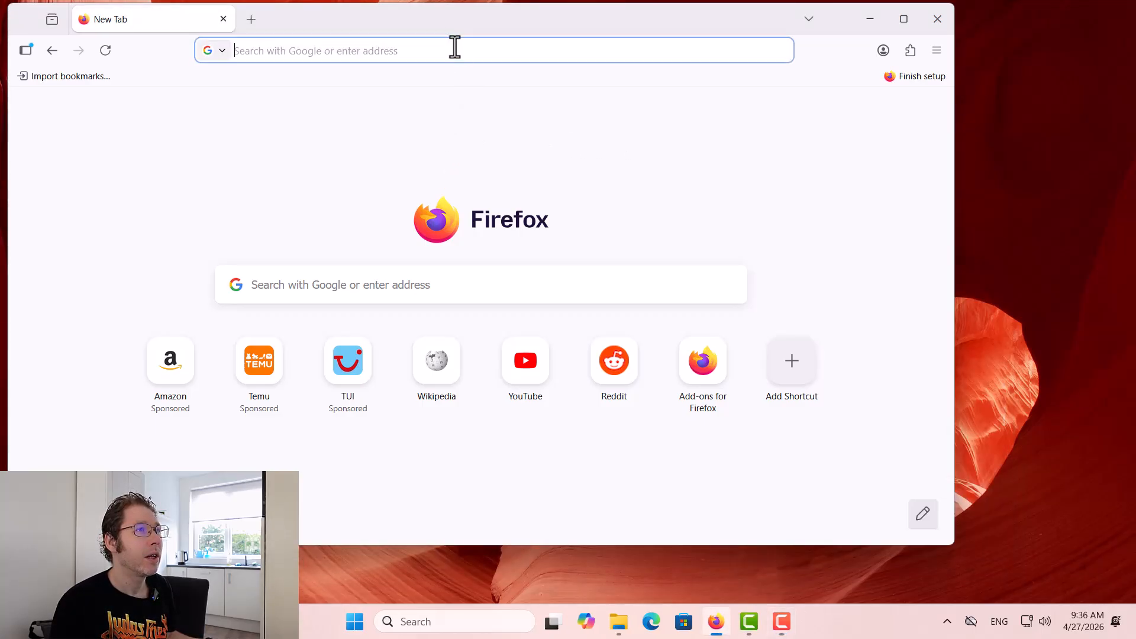
Step: Search Google for 'firefox addons' from the address bar and accept Google's cookies
click(455, 51)
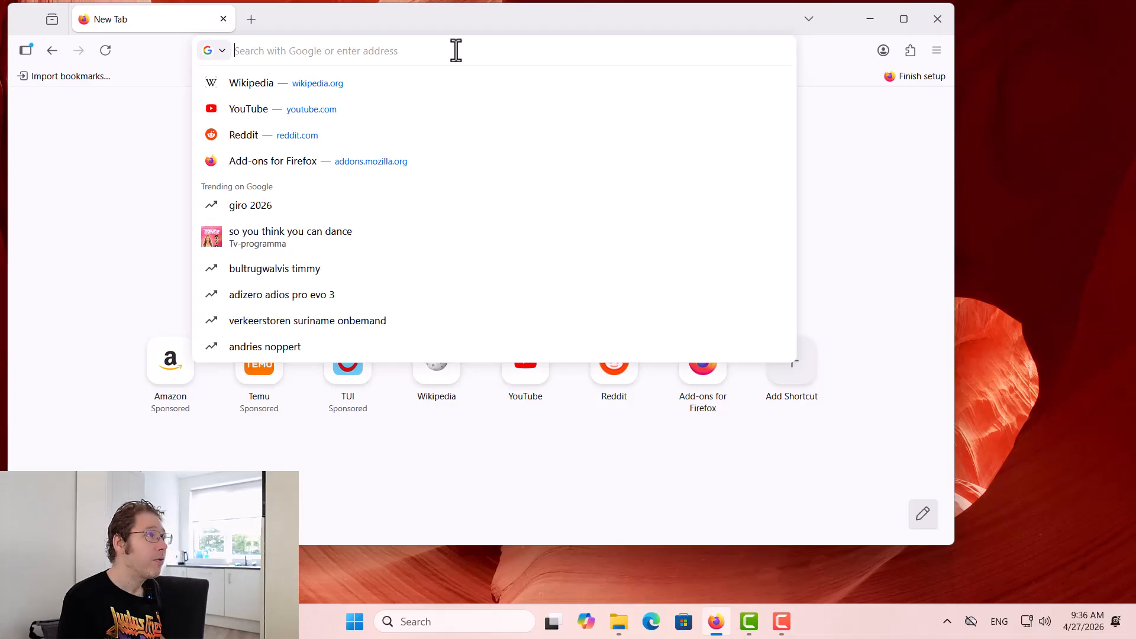
text(fier)
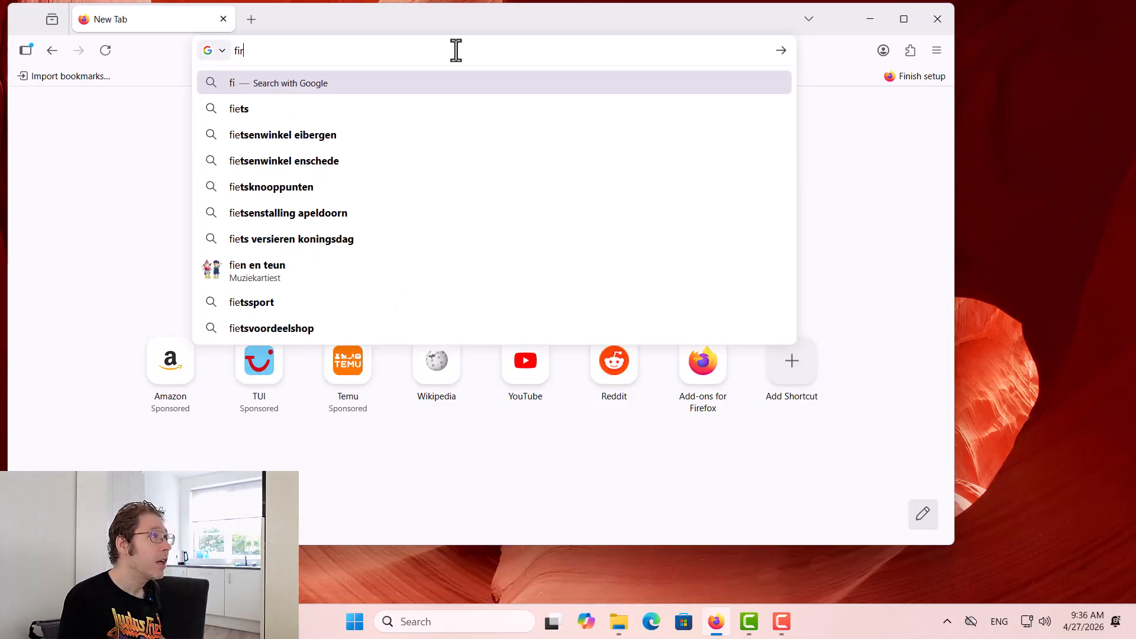
text(efox addons)
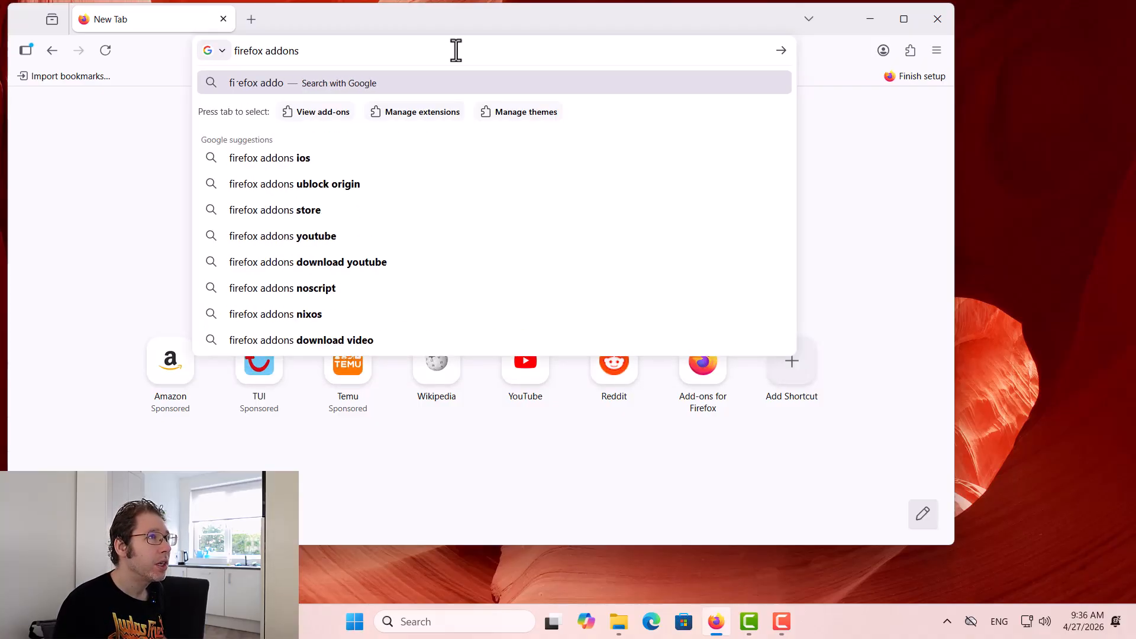
key(Return)
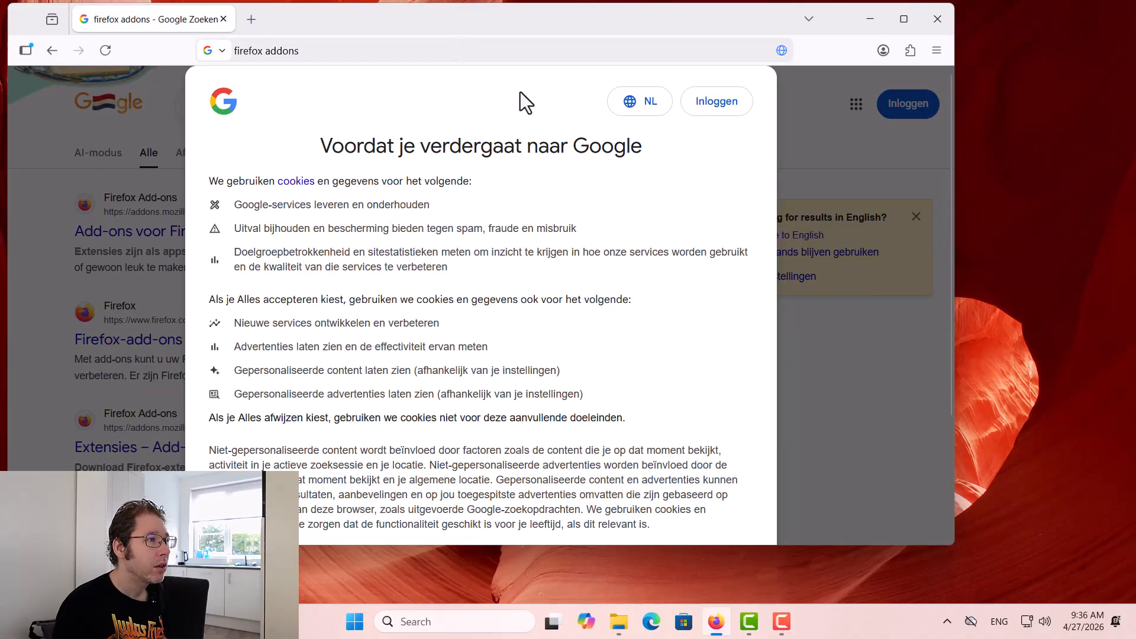
scroll(618, 281, down, 3)
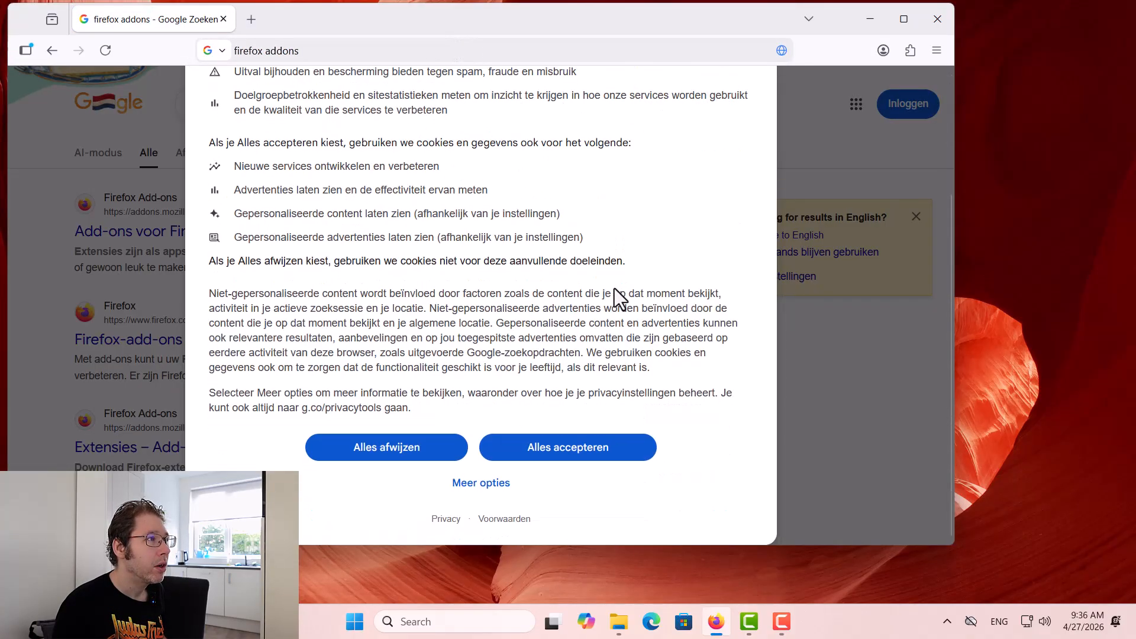
click(573, 452)
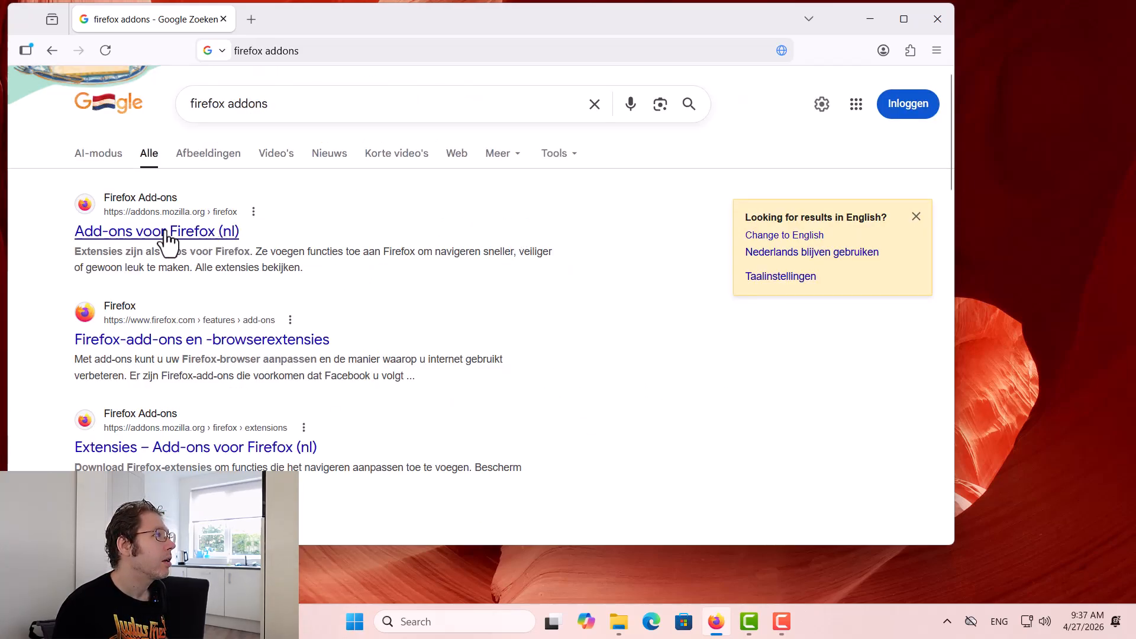
Step: Open the official Add-ons for Firefox site from the results, declining the translate offer
click(210, 340)
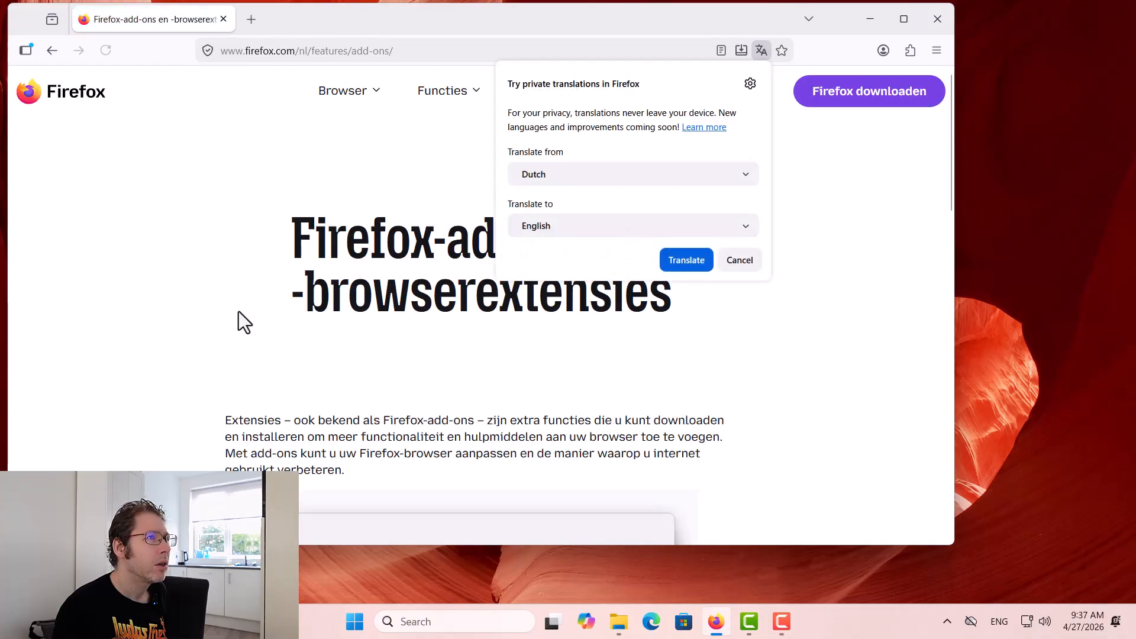
scroll(361, 291, down, 6)
scroll(414, 287, up, 6)
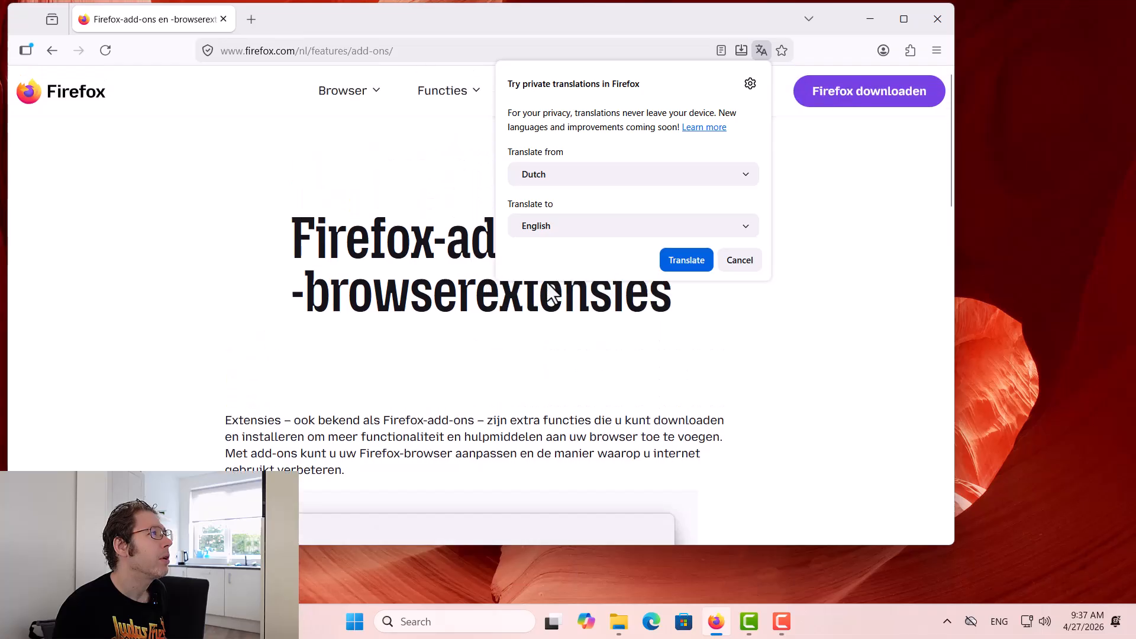
click(49, 52)
click(124, 233)
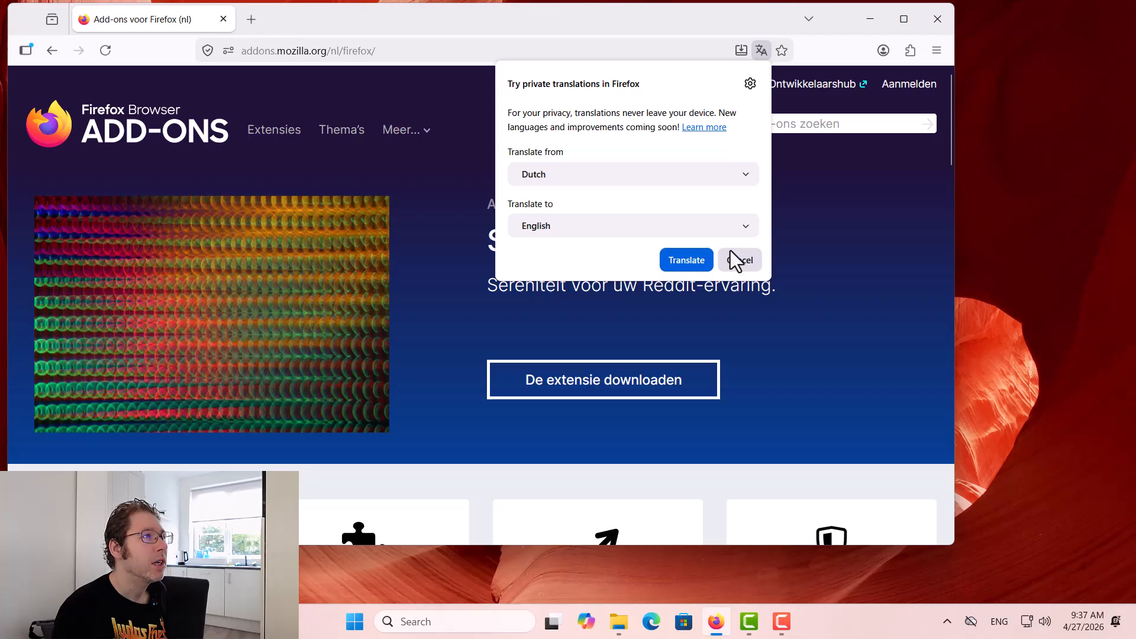
click(741, 261)
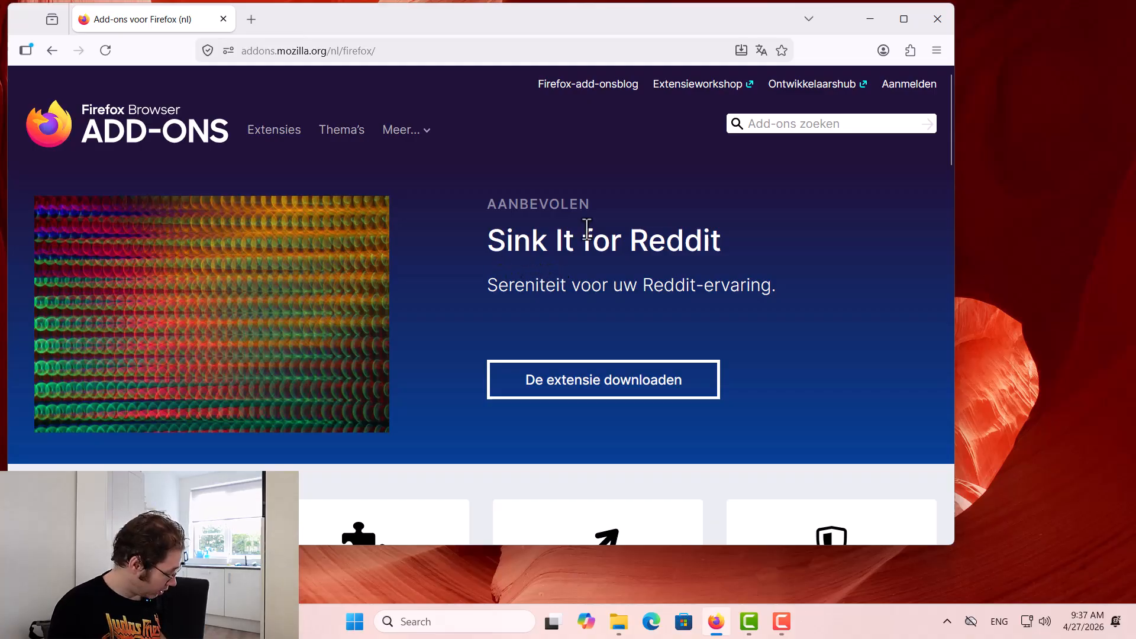
Step: Search the add-ons site for 'container' and open Firefox Multi-Account Containers
click(754, 123)
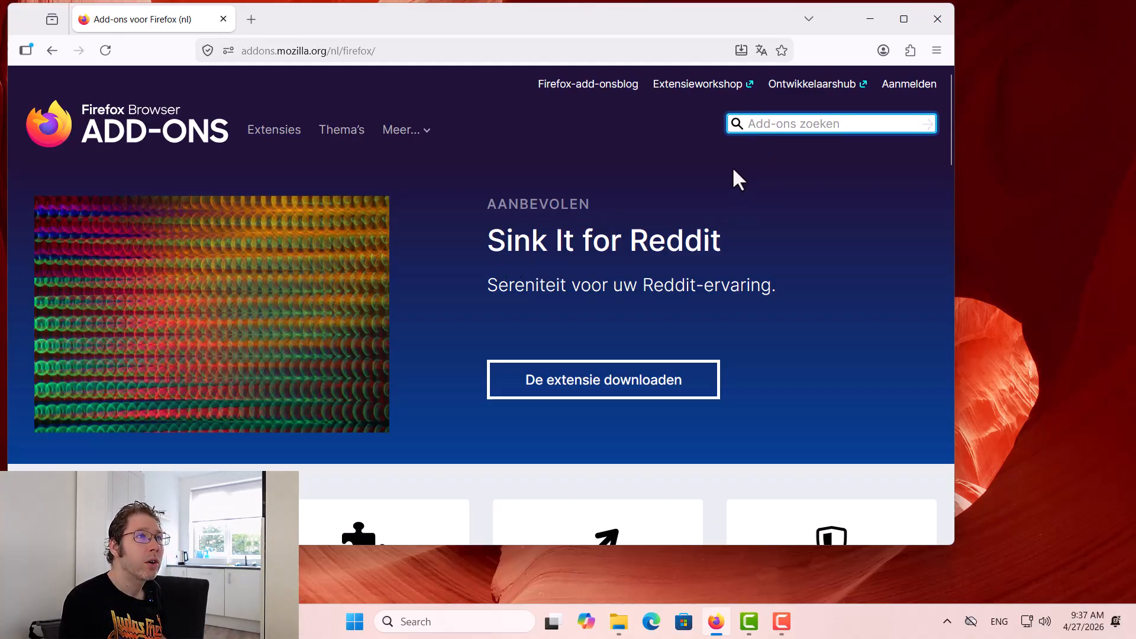
text(co)
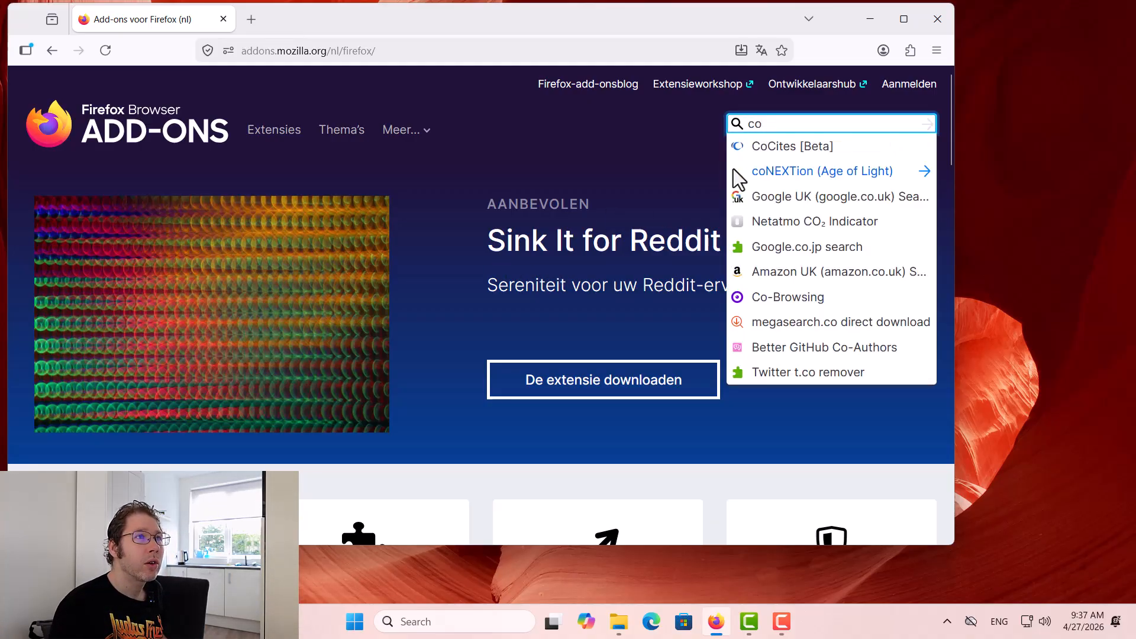
text(ntainer)
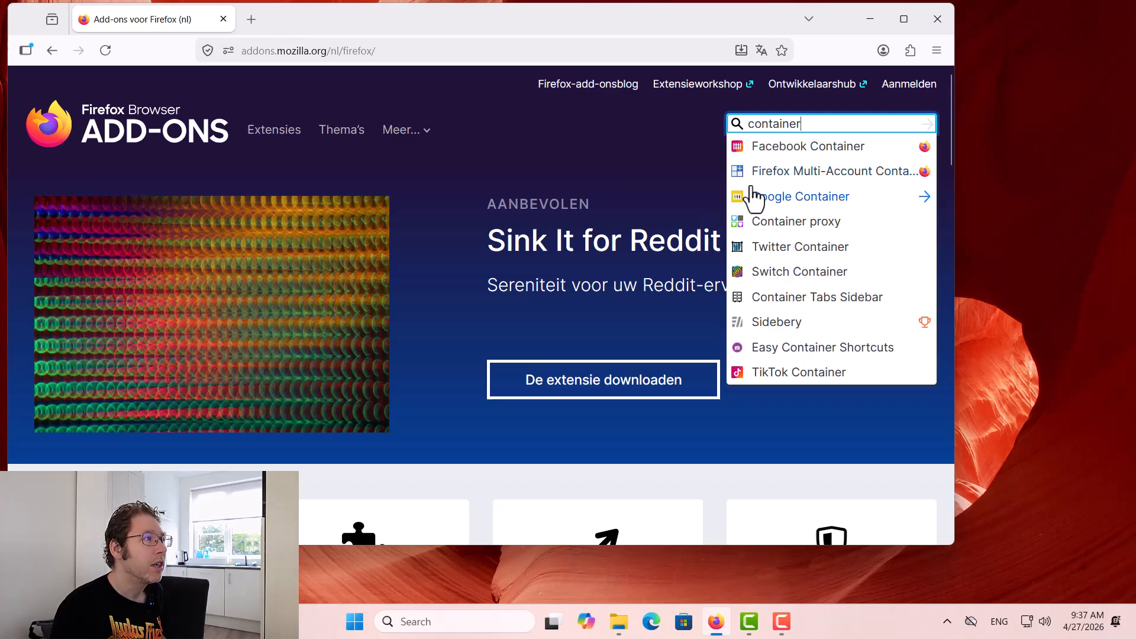
click(796, 172)
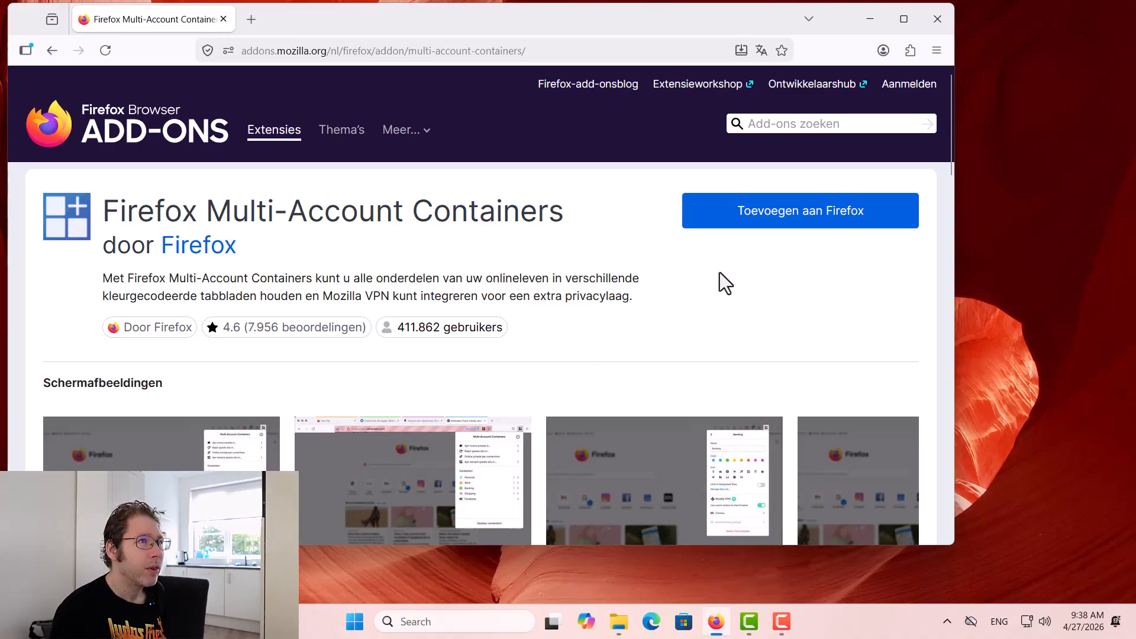
Step: Add Multi-Account Containers to Firefox, granting its permissions and keeping it pinned
click(770, 221)
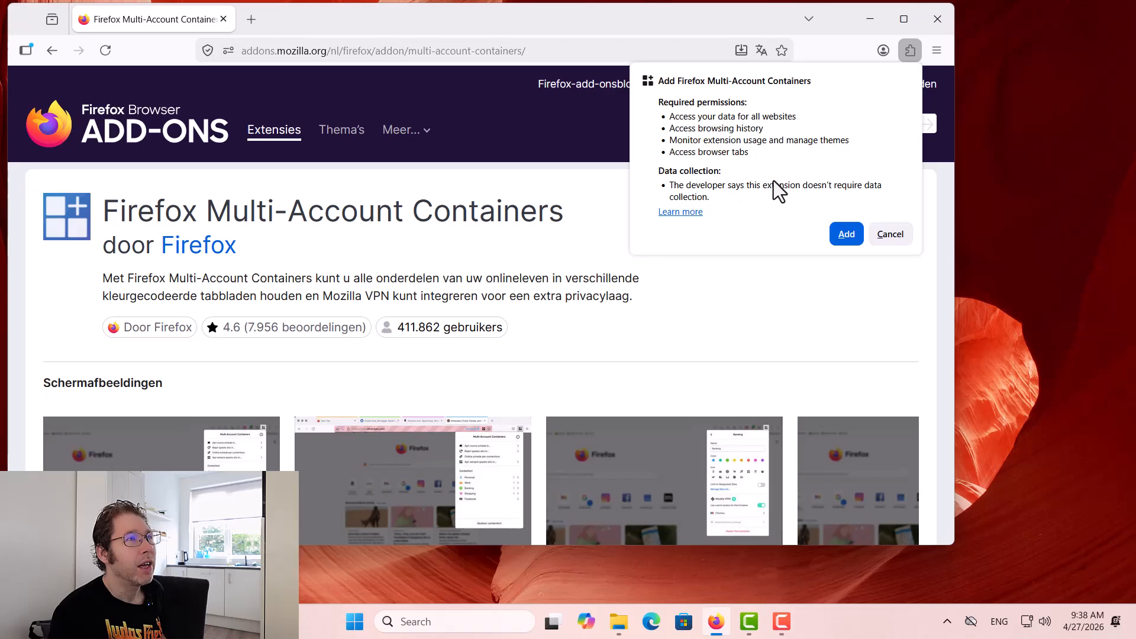
click(845, 237)
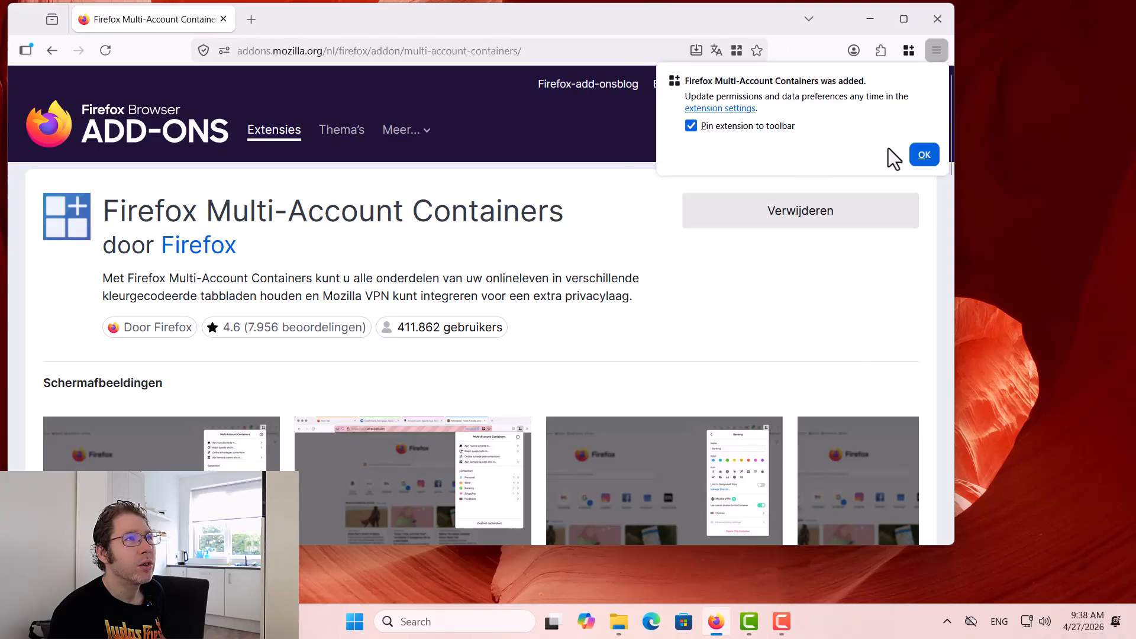
click(921, 157)
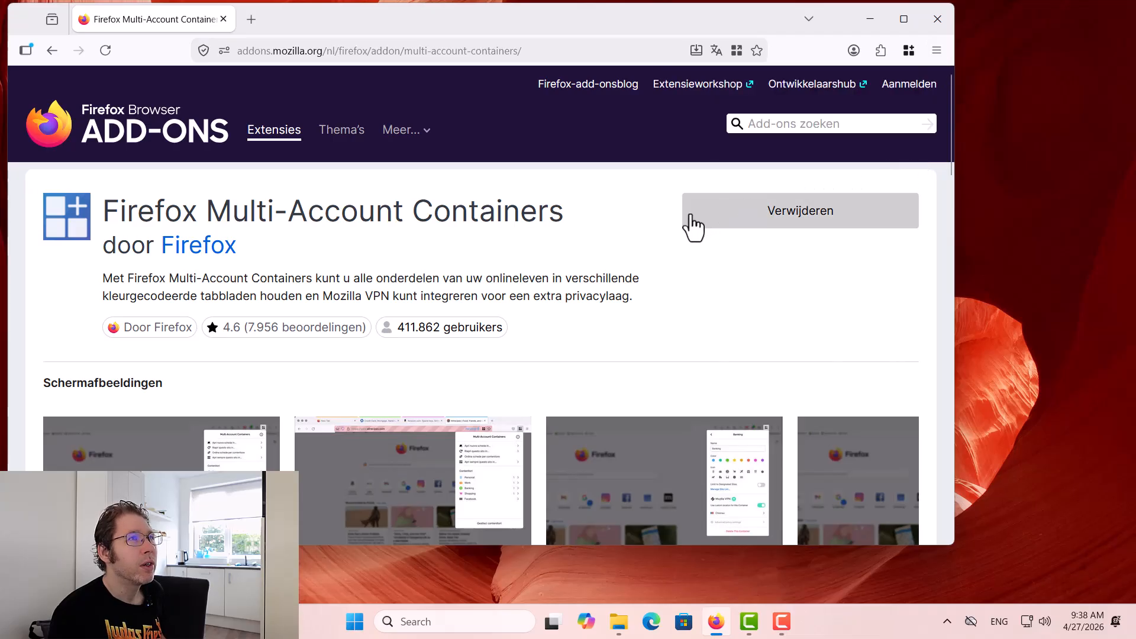
Step: Search the add-ons site for 'containers' and pick the Temporary Containers suggestion
click(787, 127)
text(c)
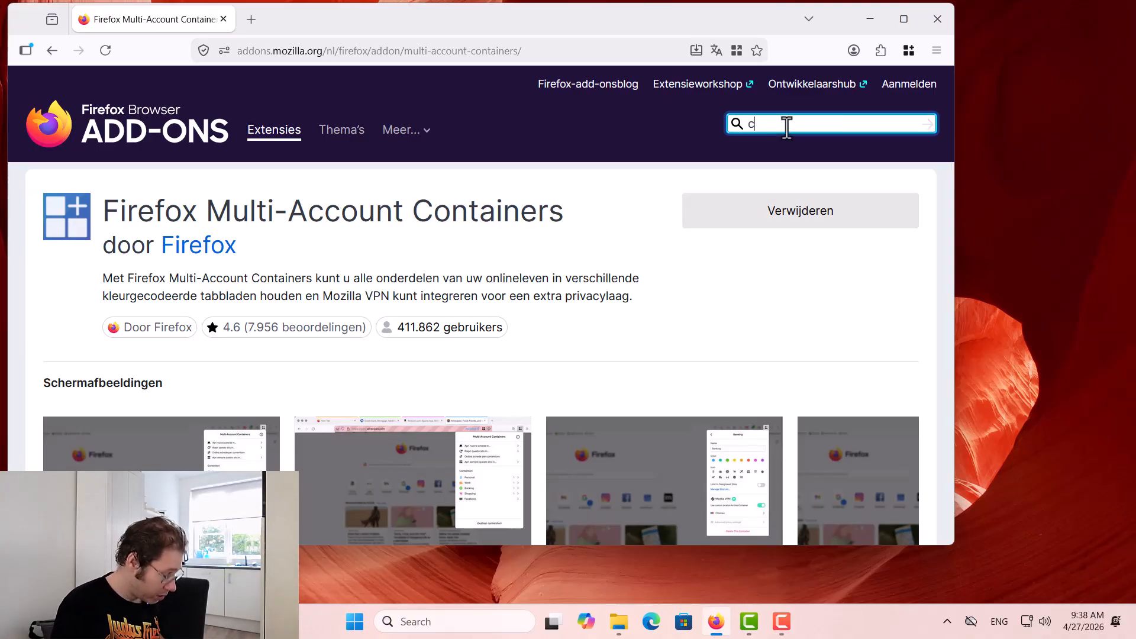
text(onatin)
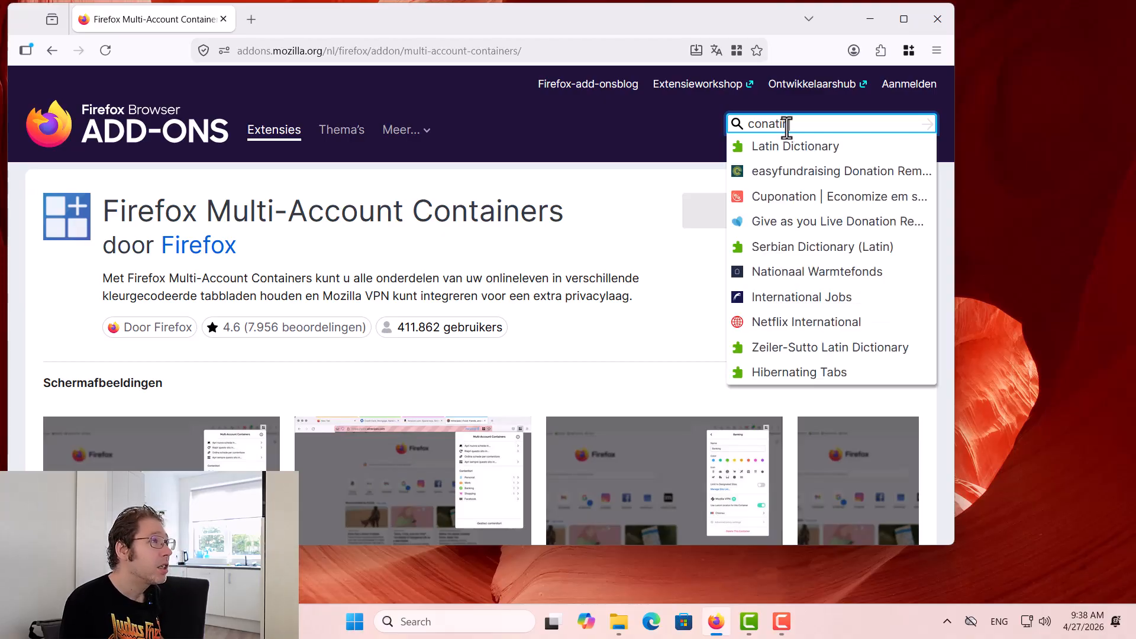
key(BackSpace)
key(BackSpace)
text(ta)
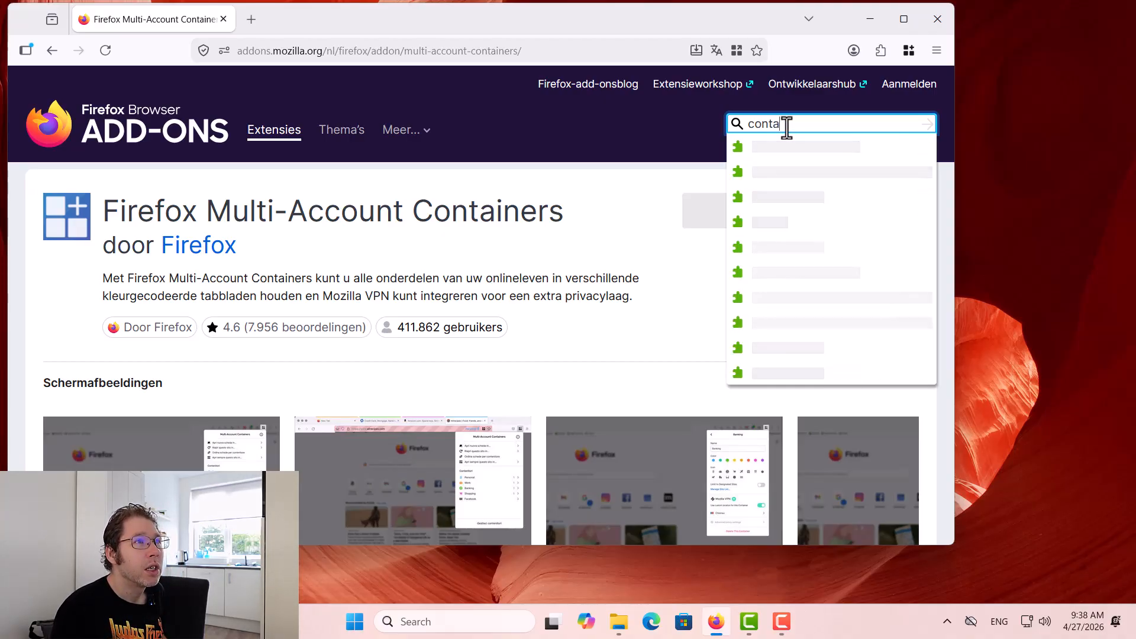
text(iners)
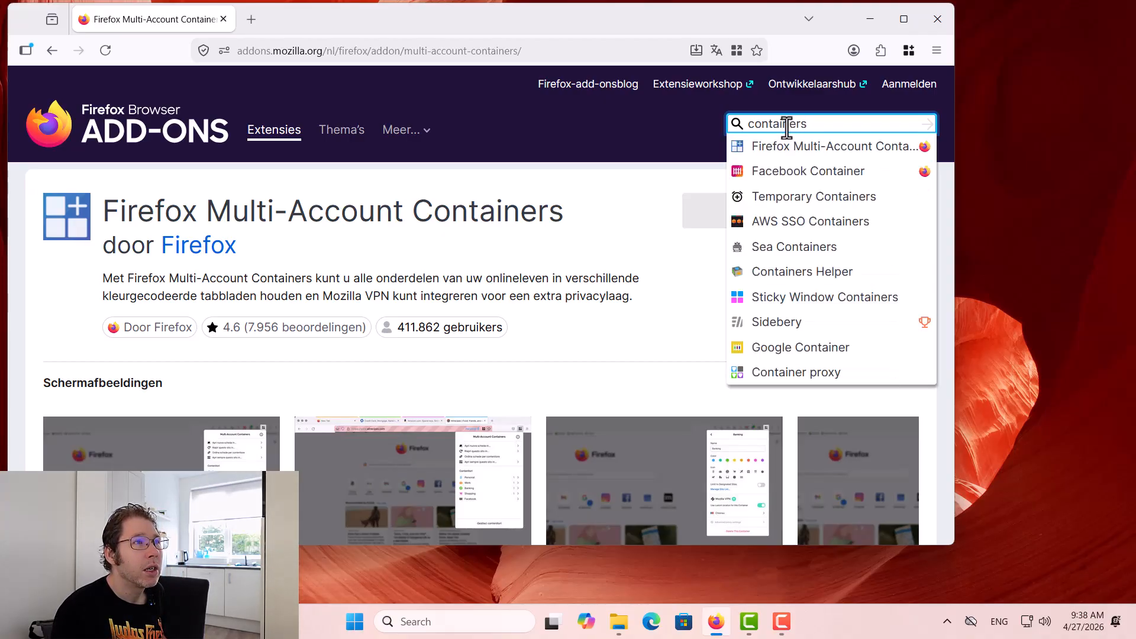
click(790, 200)
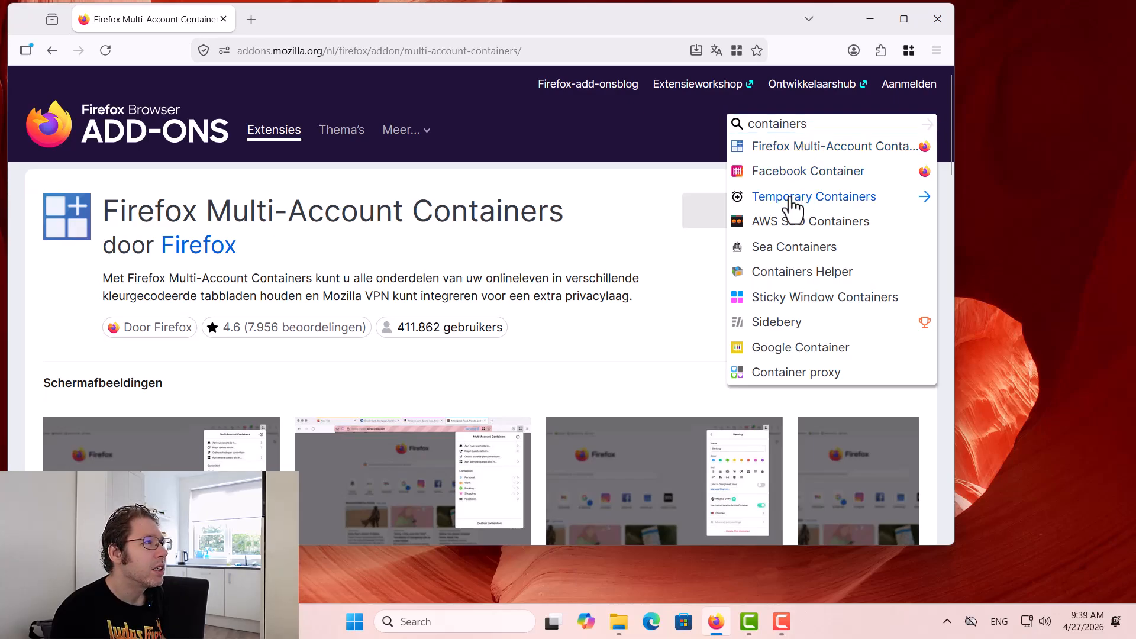
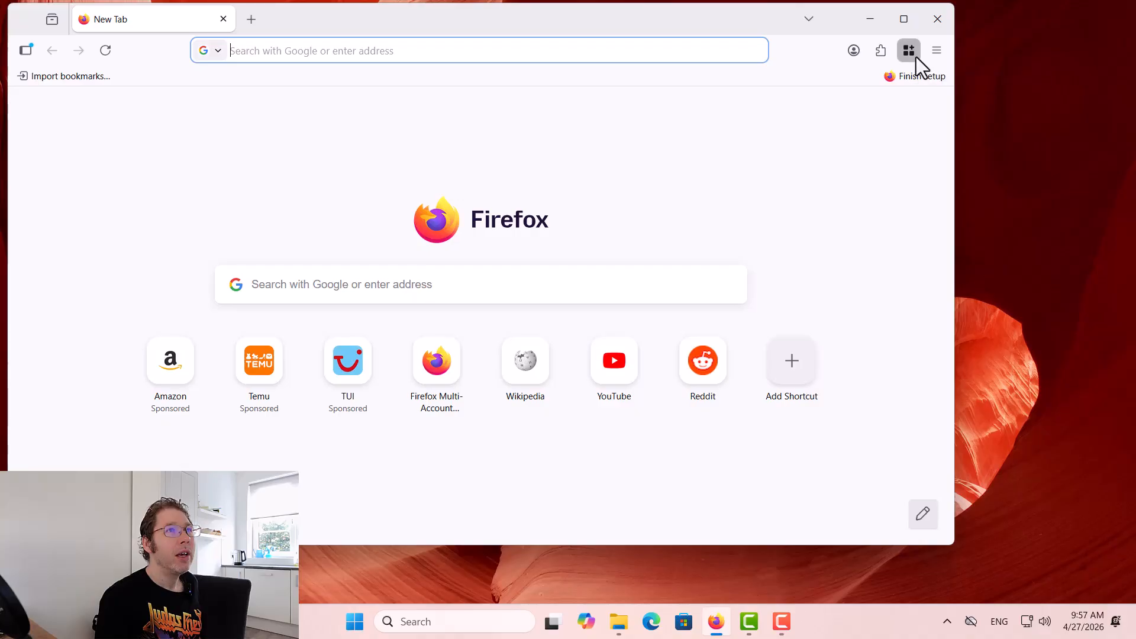
Step: Work through the Multi-Account Containers onboarding tour from its toolbar icon
click(915, 56)
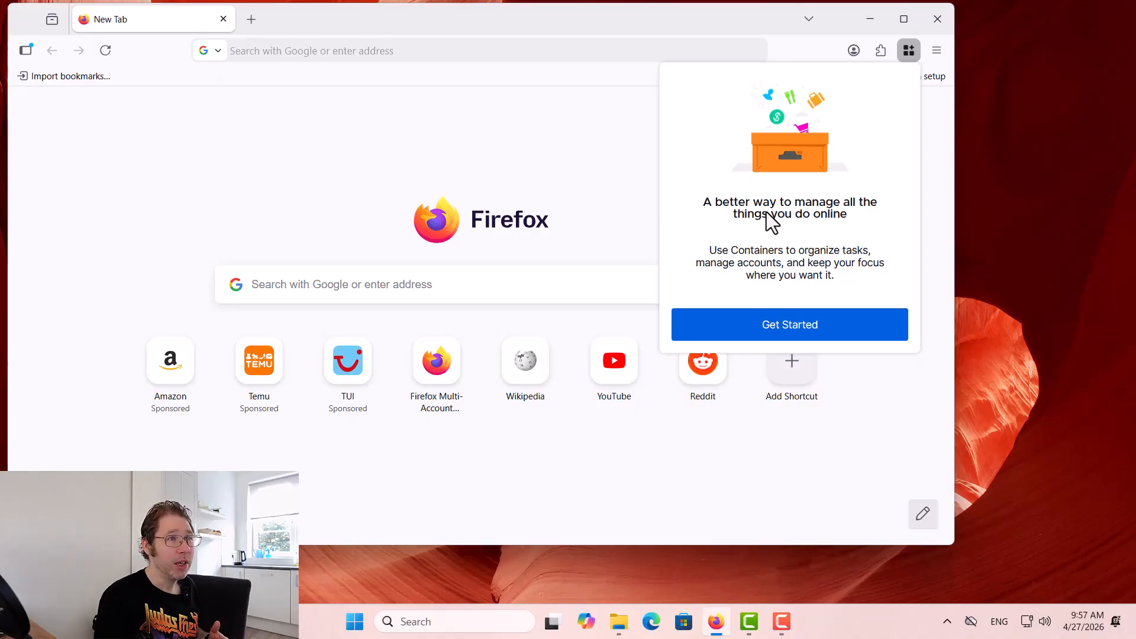
click(847, 327)
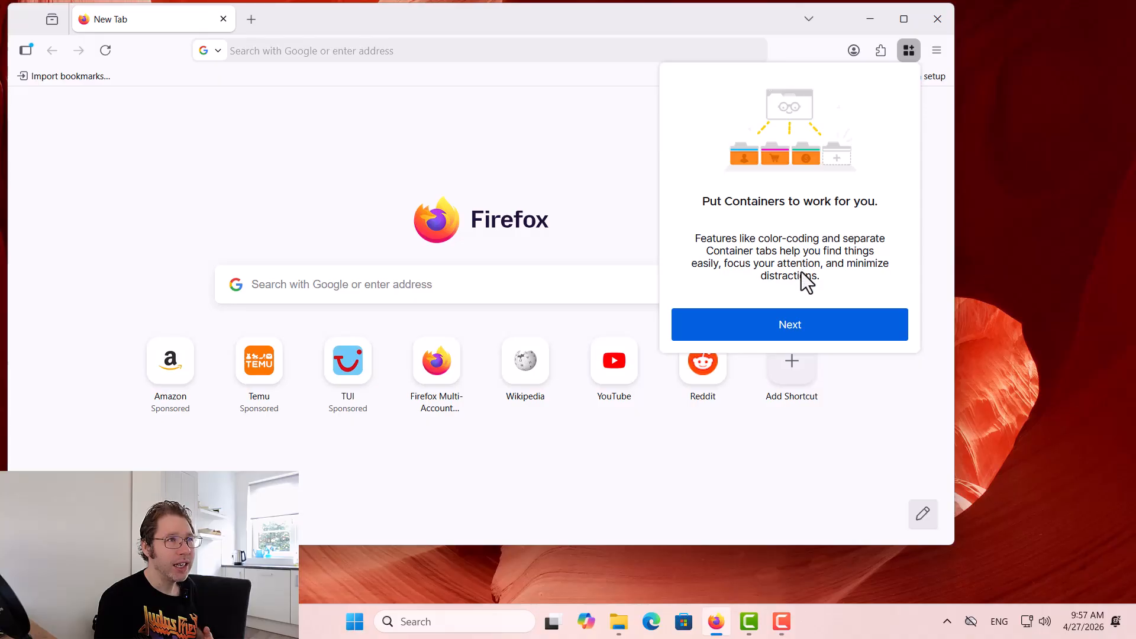
click(826, 340)
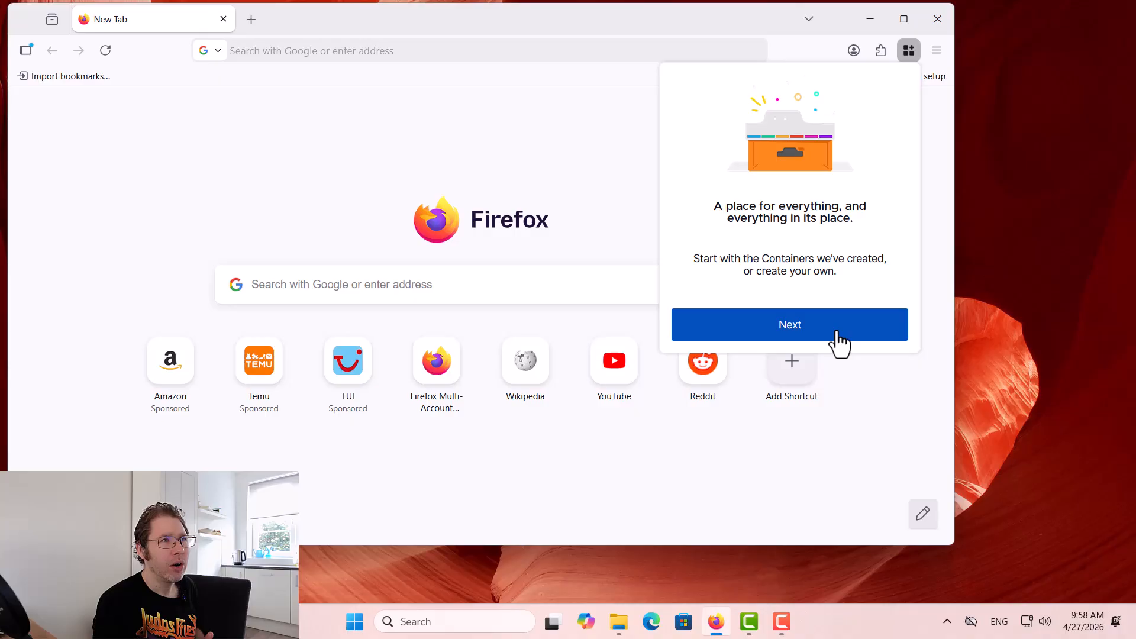
click(838, 333)
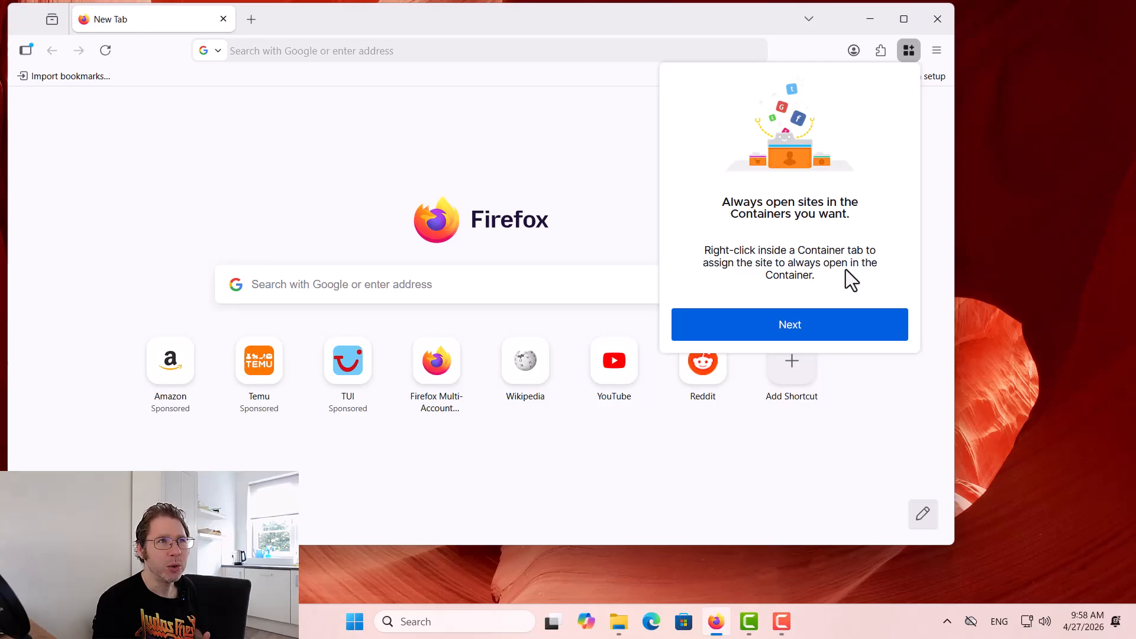
click(851, 334)
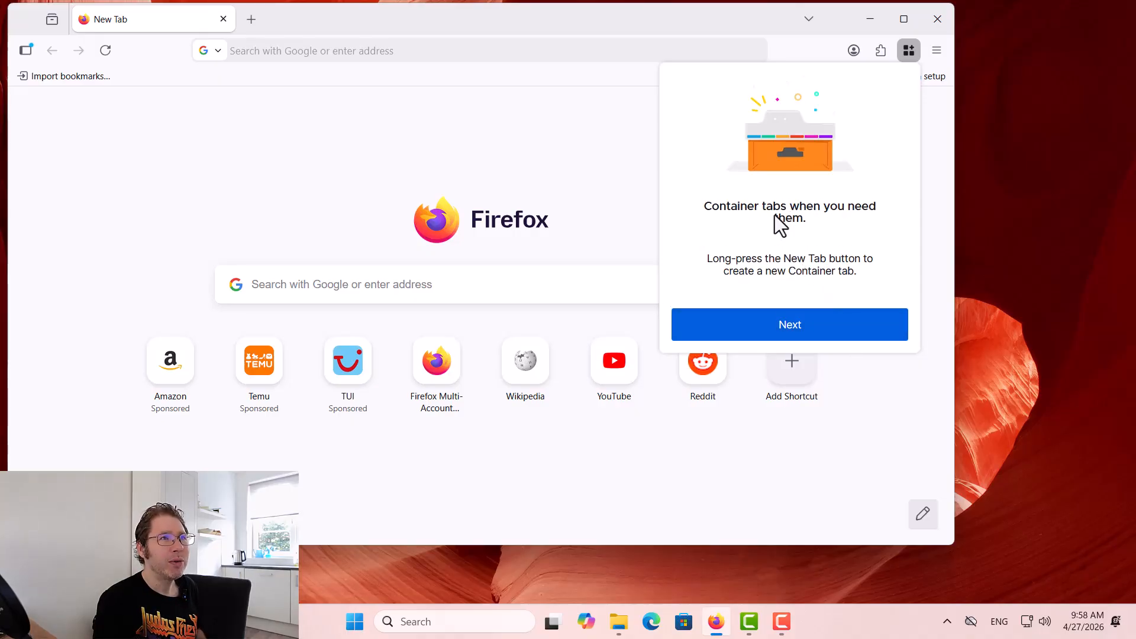
Step: Choose to sync containers and proceed to Mozilla account sign-in
click(851, 326)
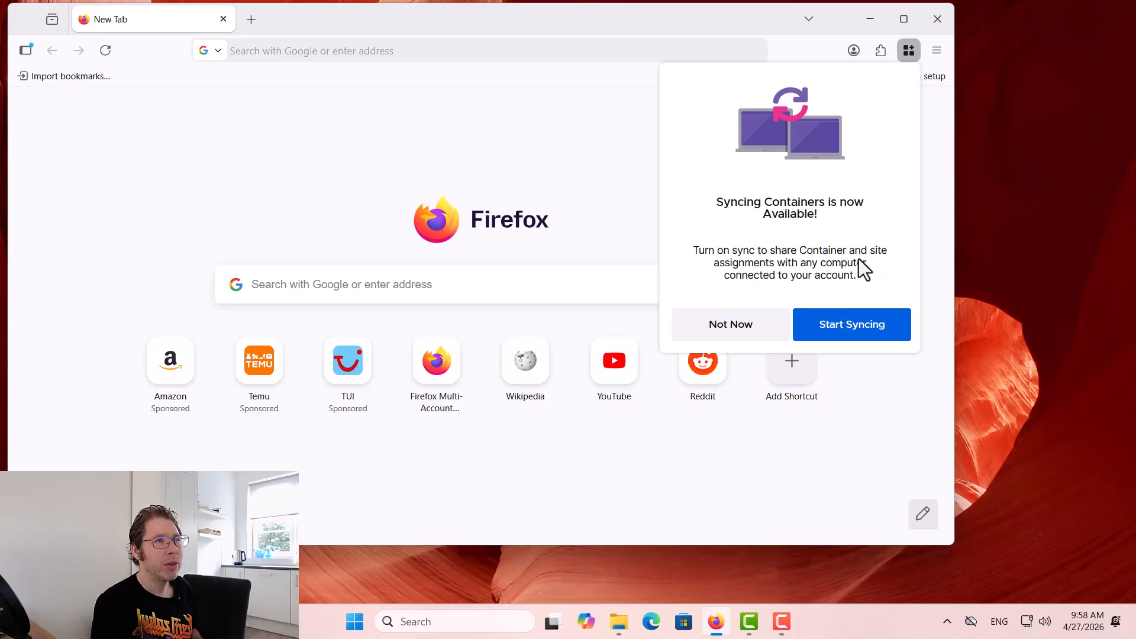
click(851, 327)
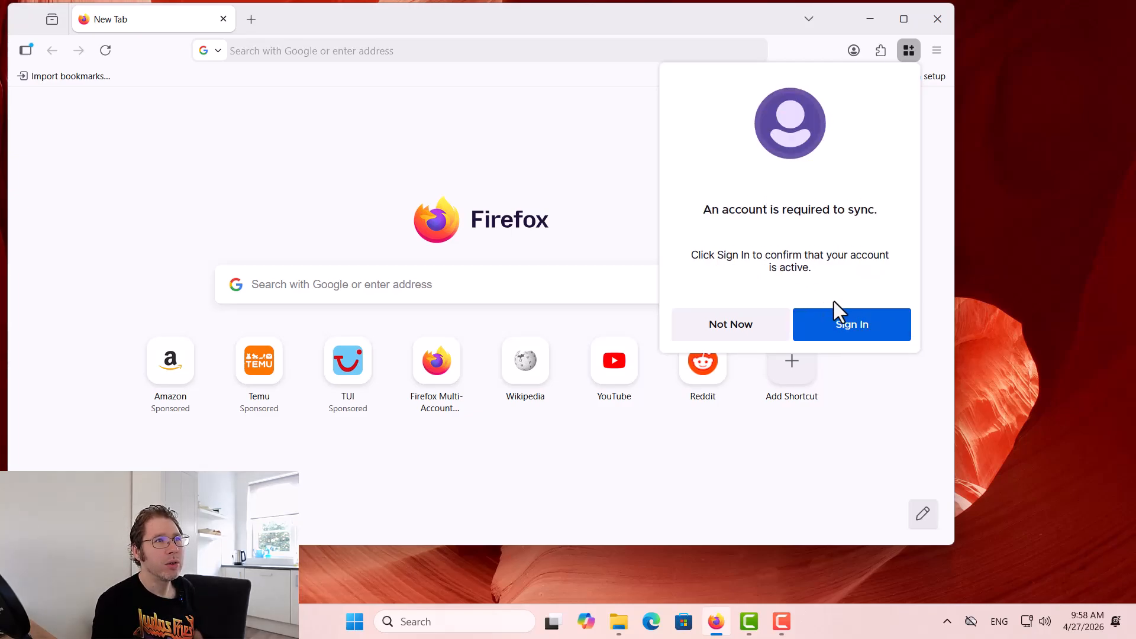
click(855, 332)
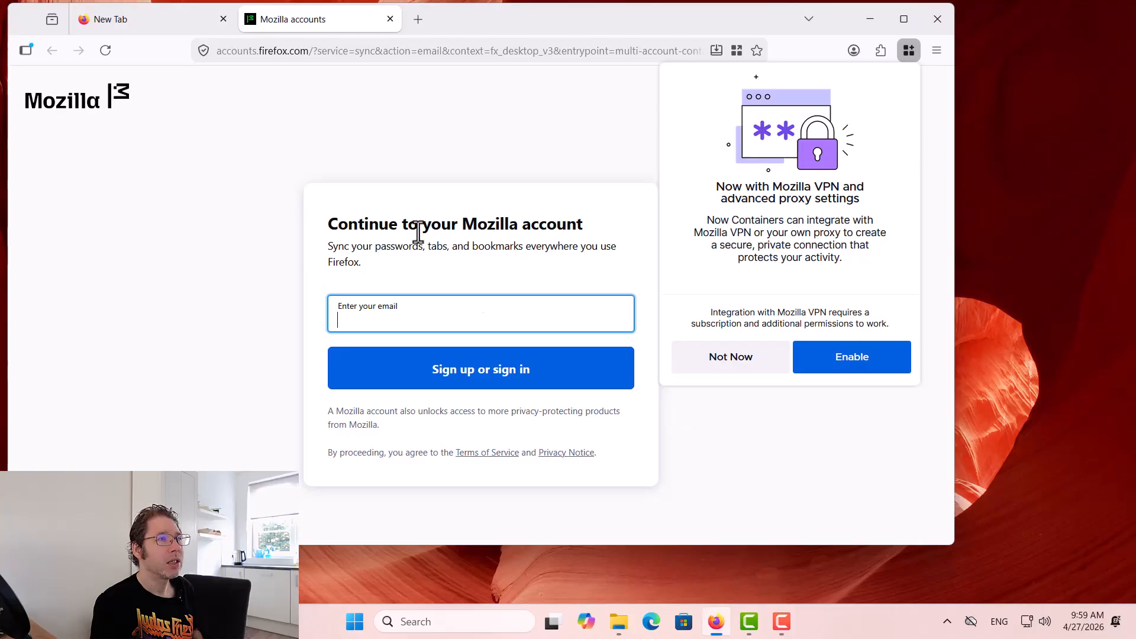
Step: Dismiss the Mozilla VPN offer and submit your email address to sign up
click(724, 369)
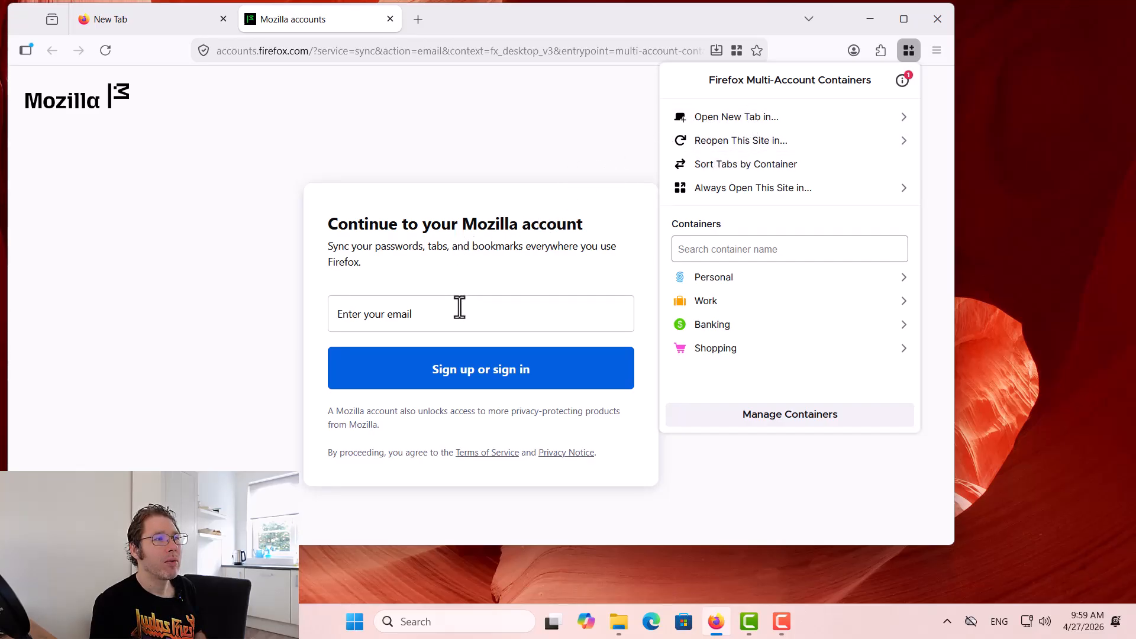
click(506, 375)
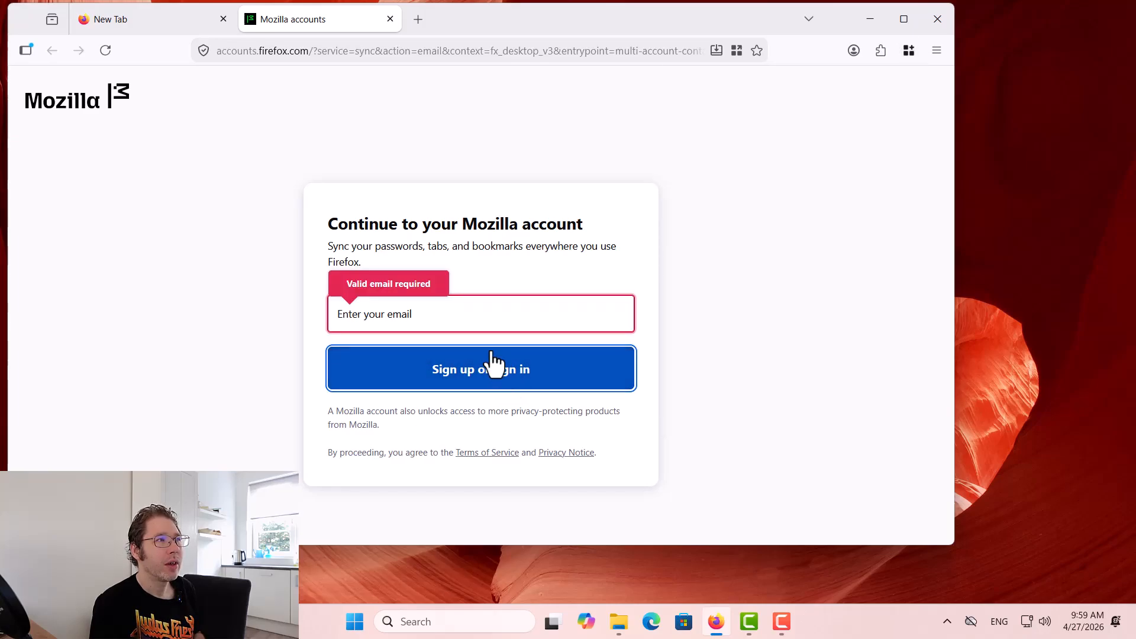
click(471, 317)
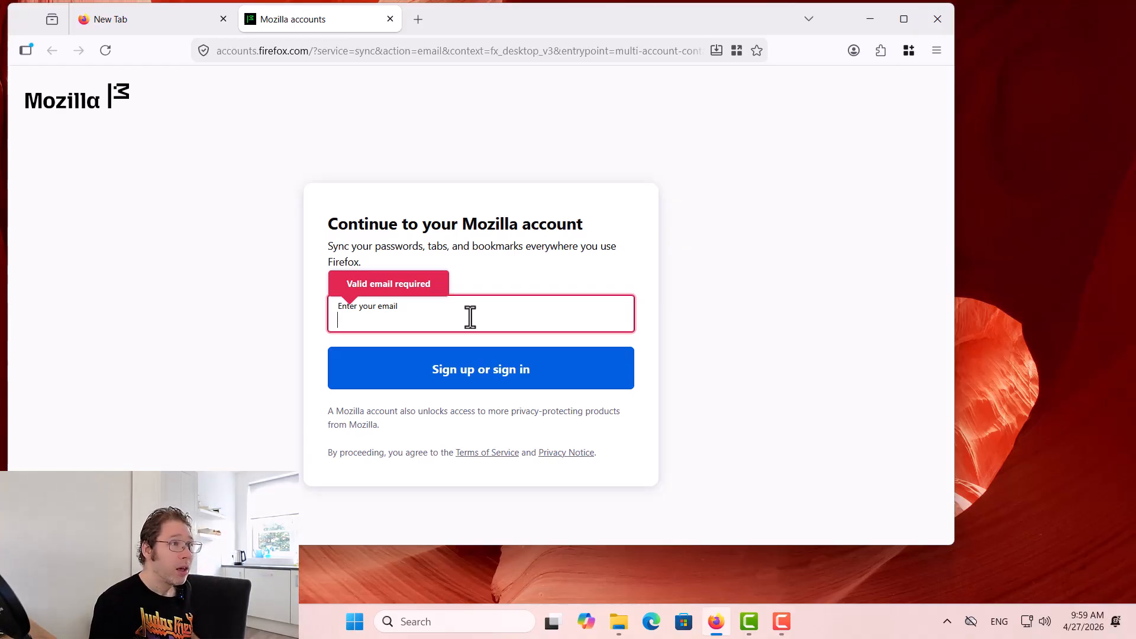
text(***)
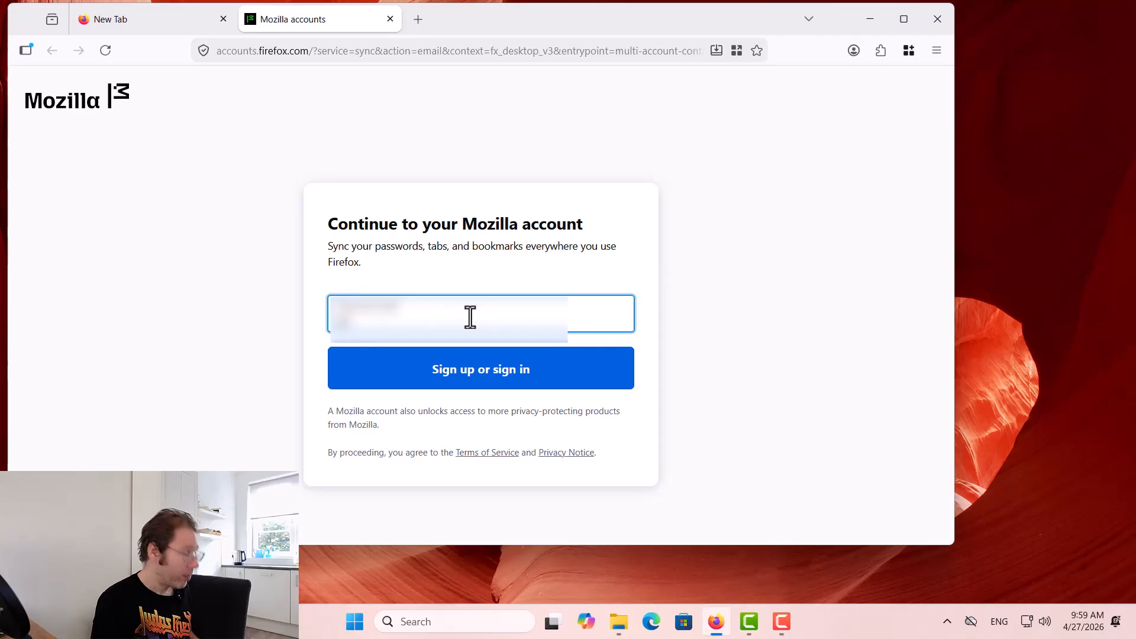
text(******)
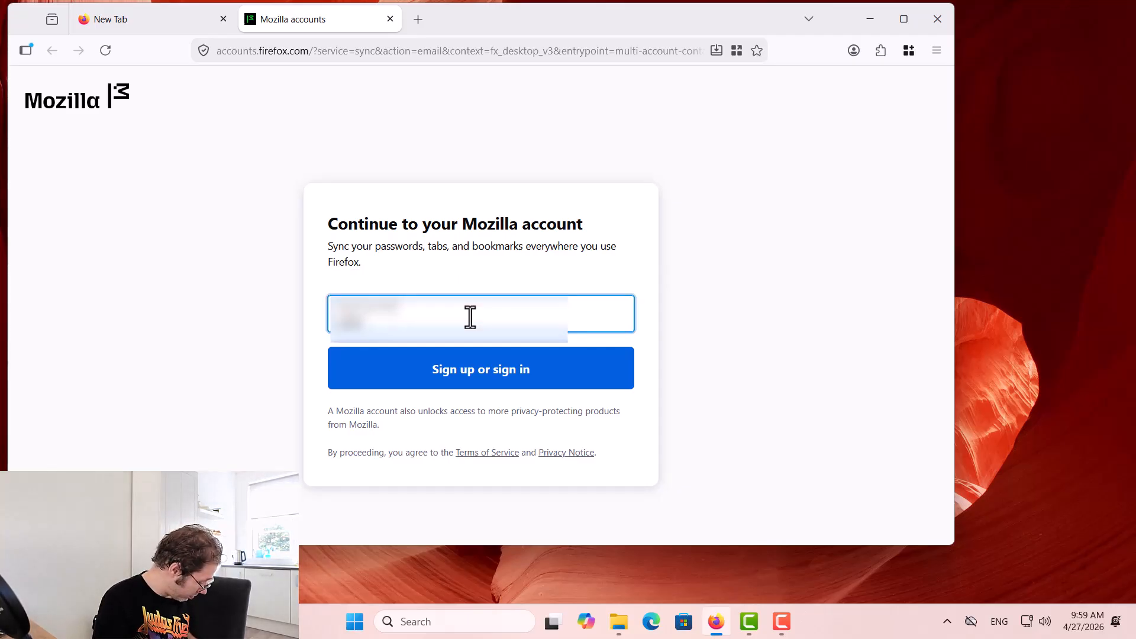
text(*****)
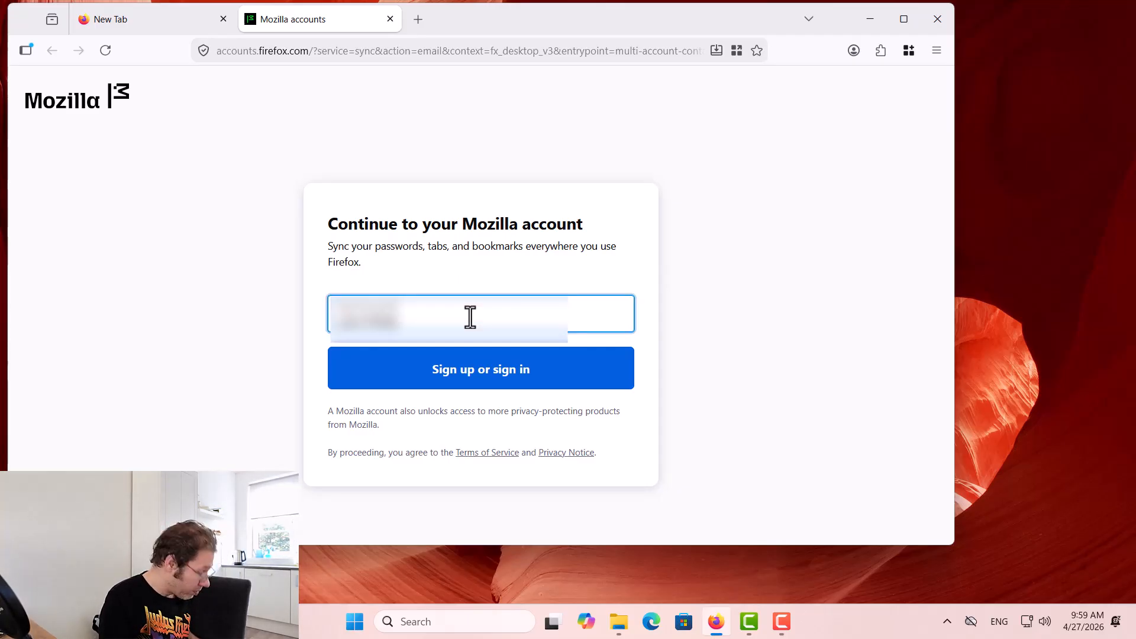
text(*****)
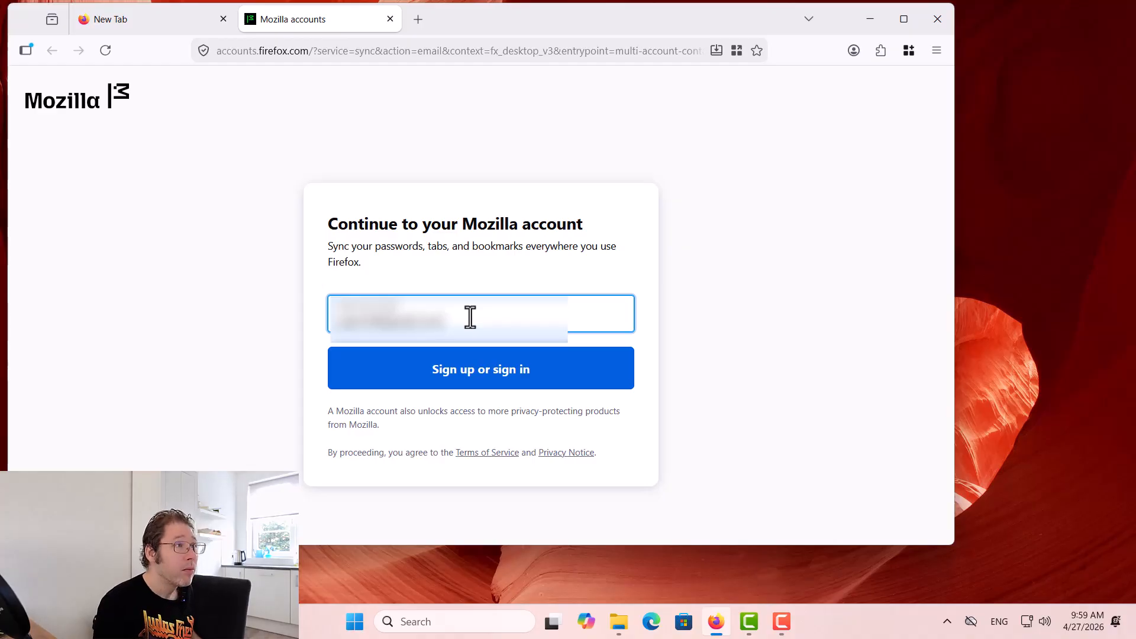
click(536, 383)
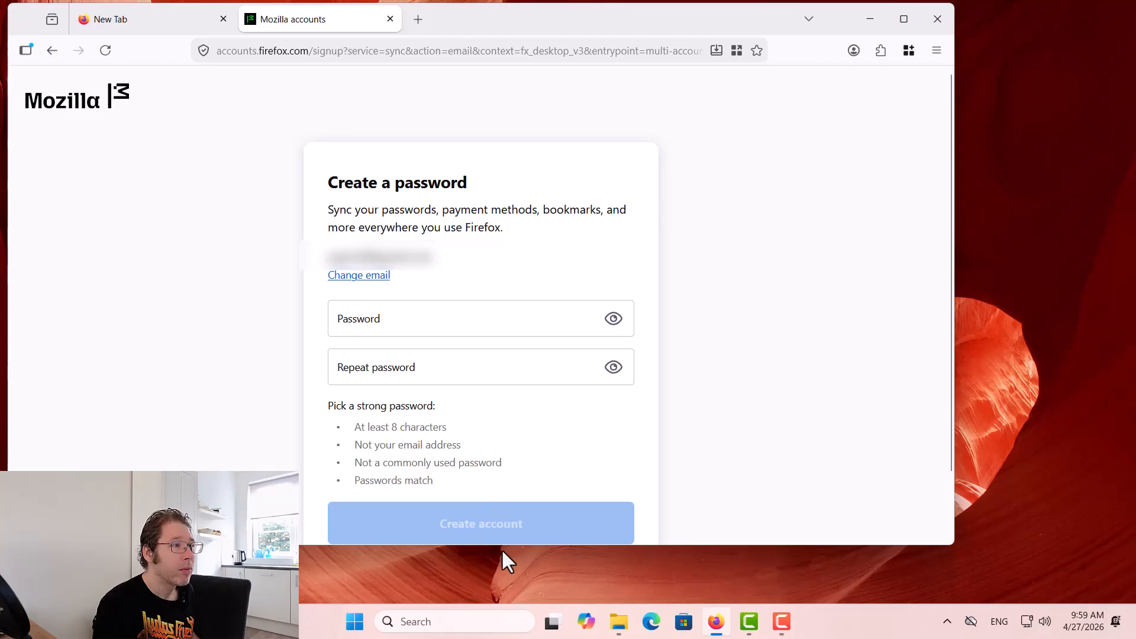
Step: Fill both password fields with a Firefox-generated secure password and create the account
click(461, 320)
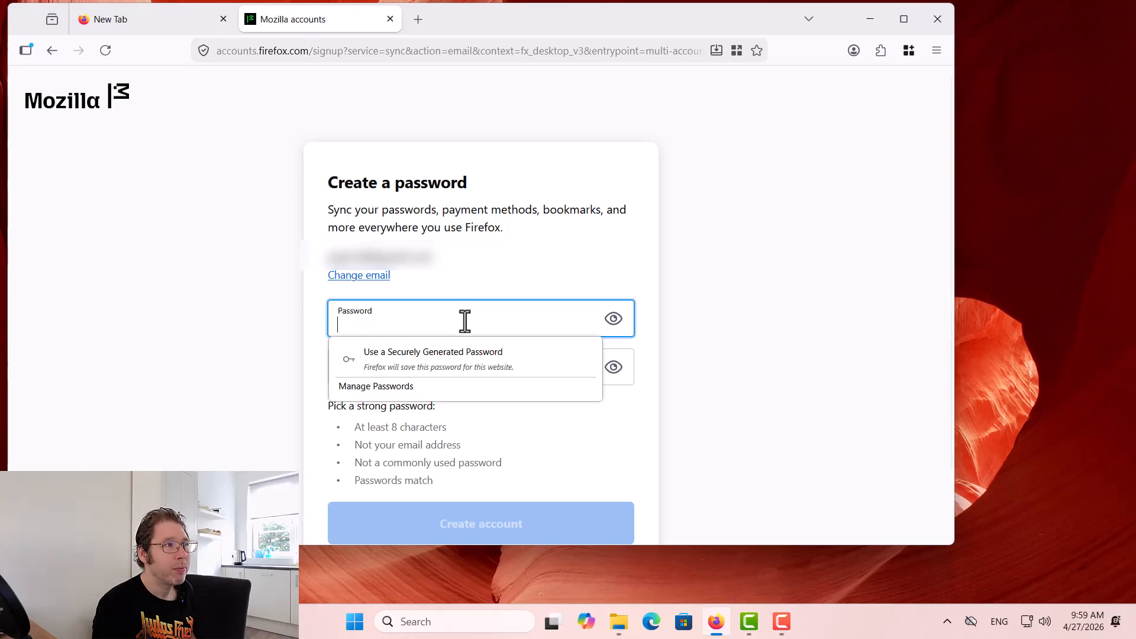
click(456, 353)
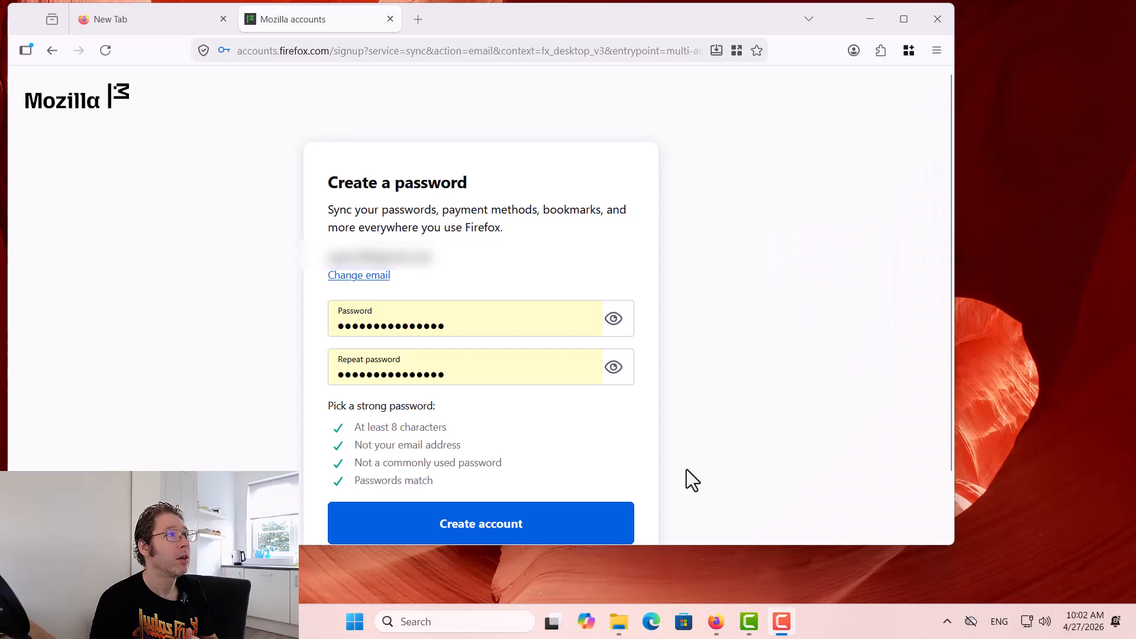
click(604, 532)
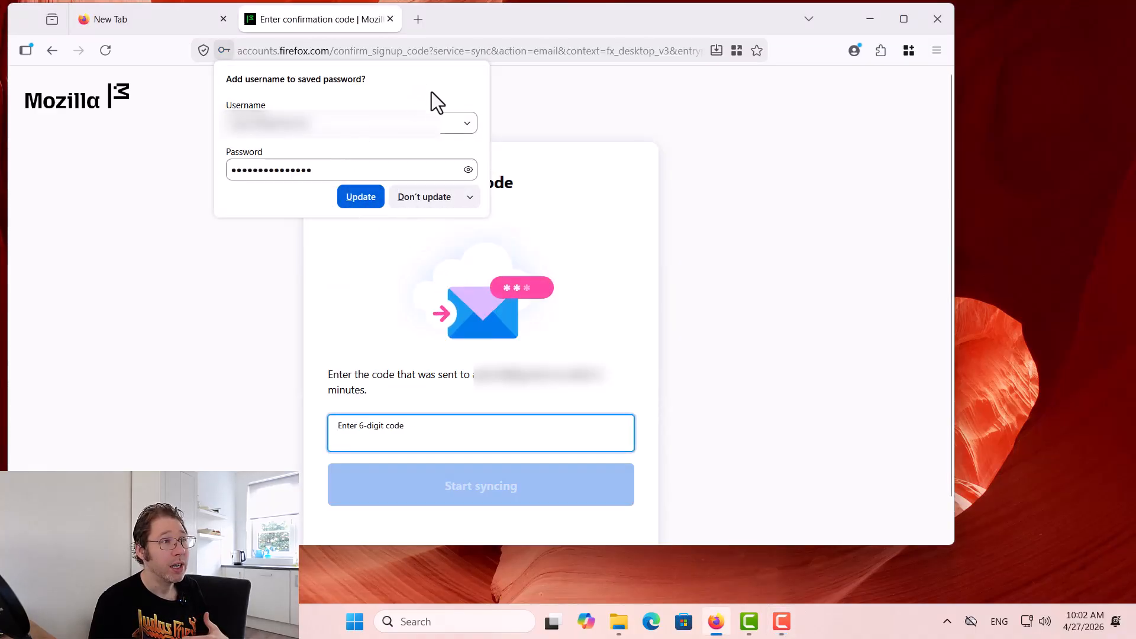
Step: Decline saving the username, enter the emailed confirmation code, and start syncing
click(448, 200)
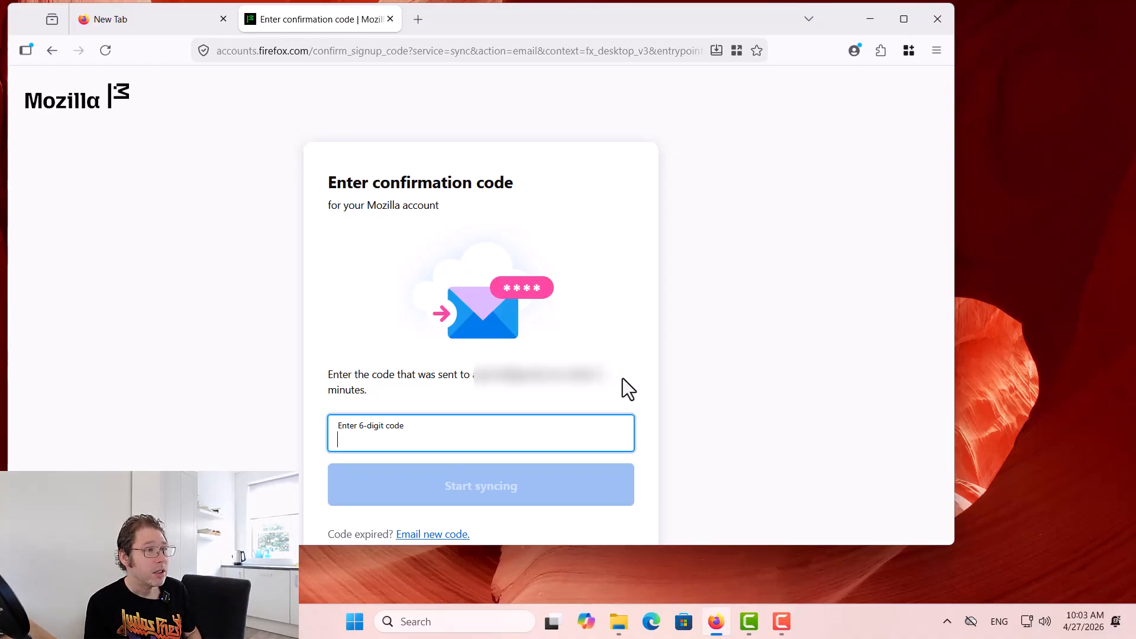
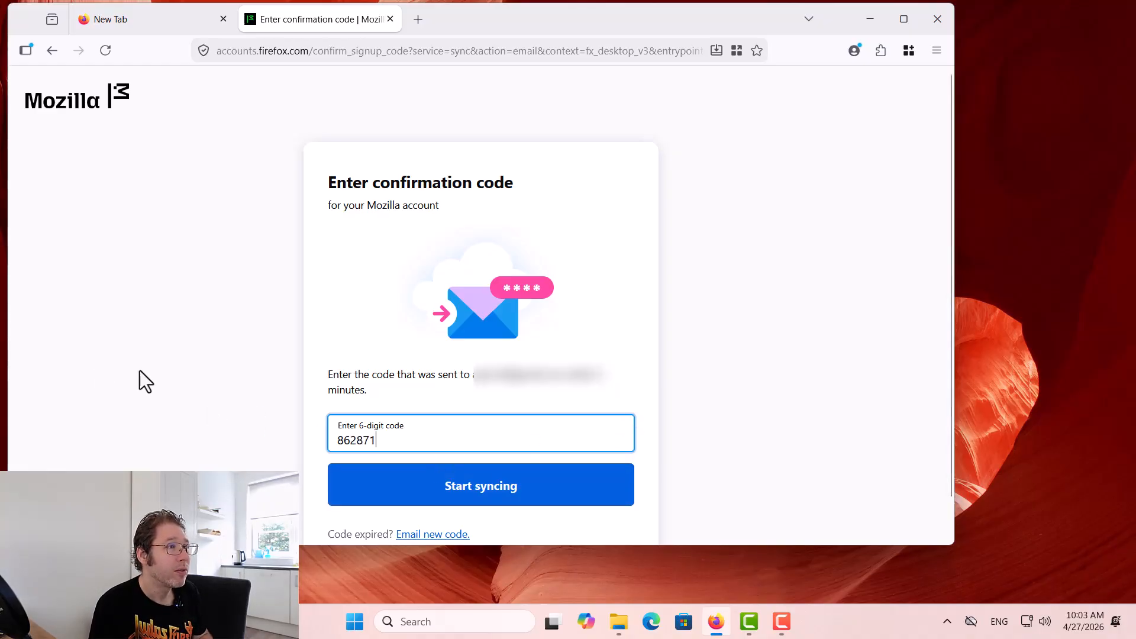
click(387, 467)
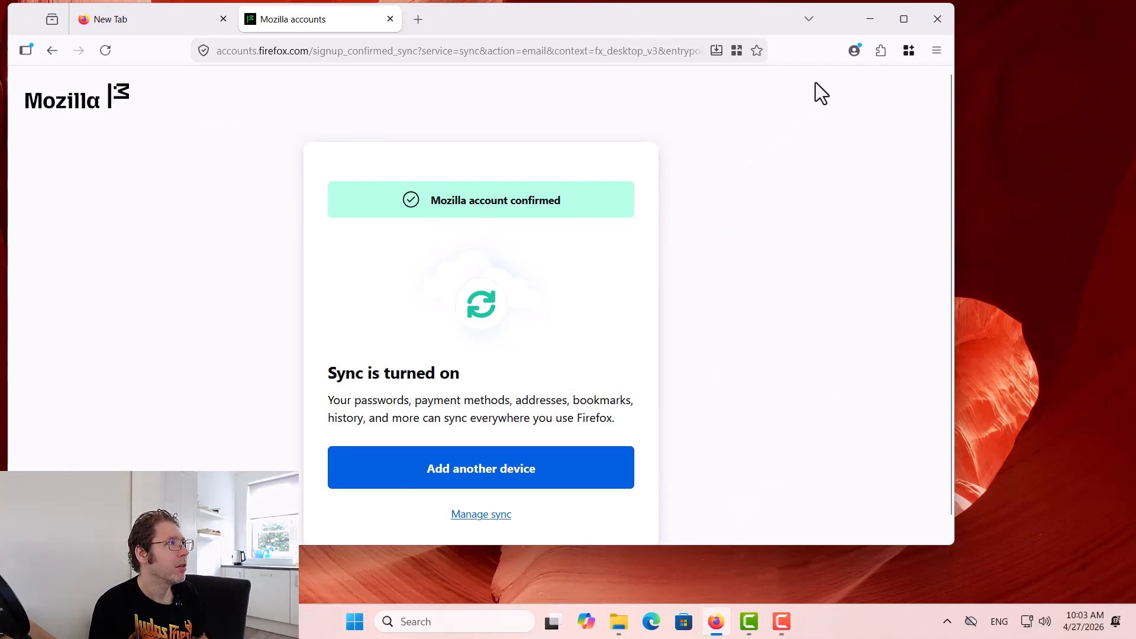
Step: Open Firefox Settings from the main menu and scroll to the Tabs and Containers options
click(935, 52)
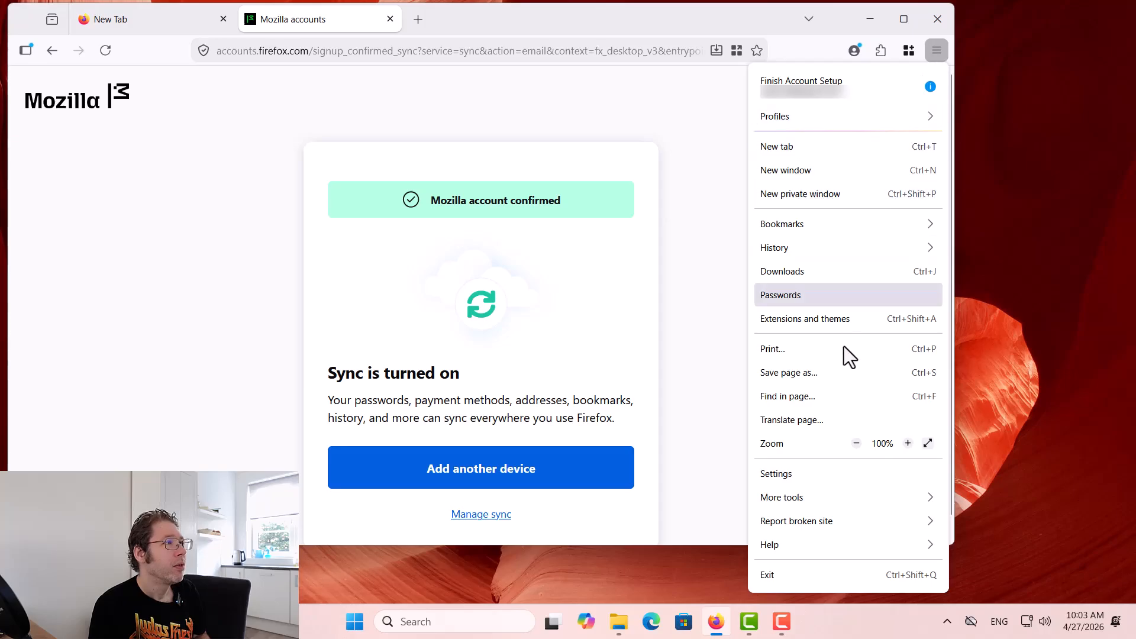
click(802, 465)
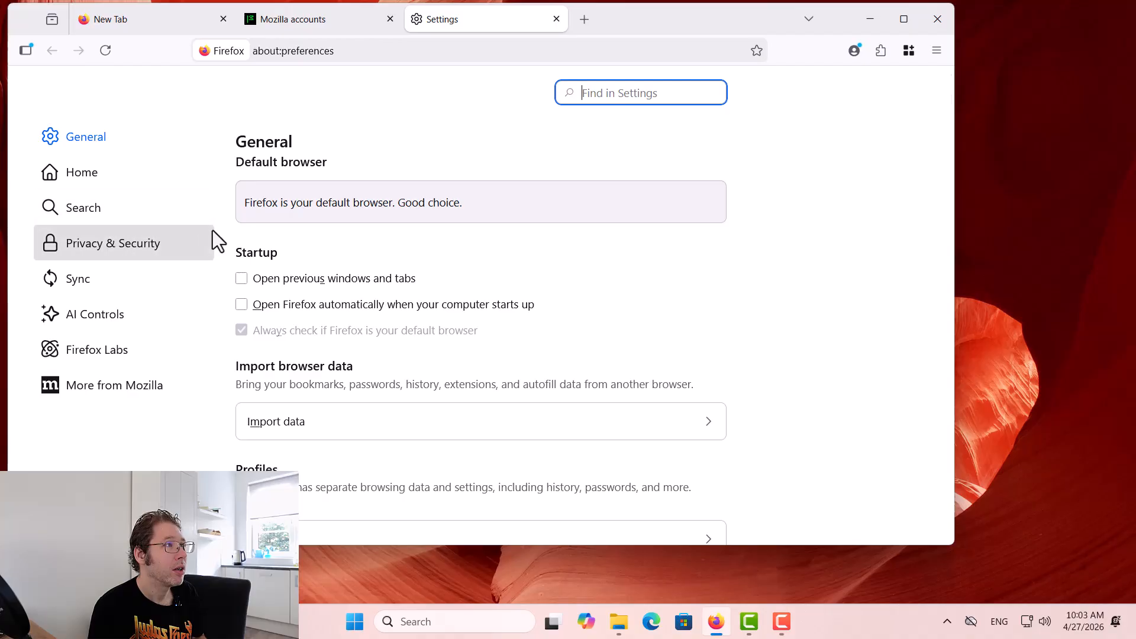
scroll(385, 280, down, 4)
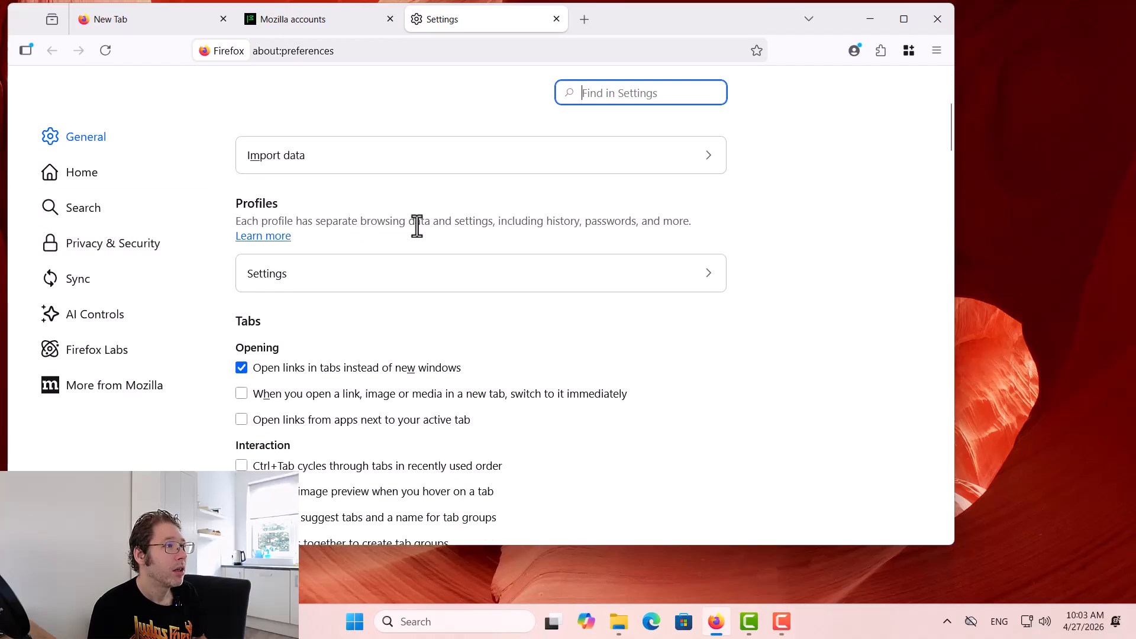
scroll(441, 255, down, 10)
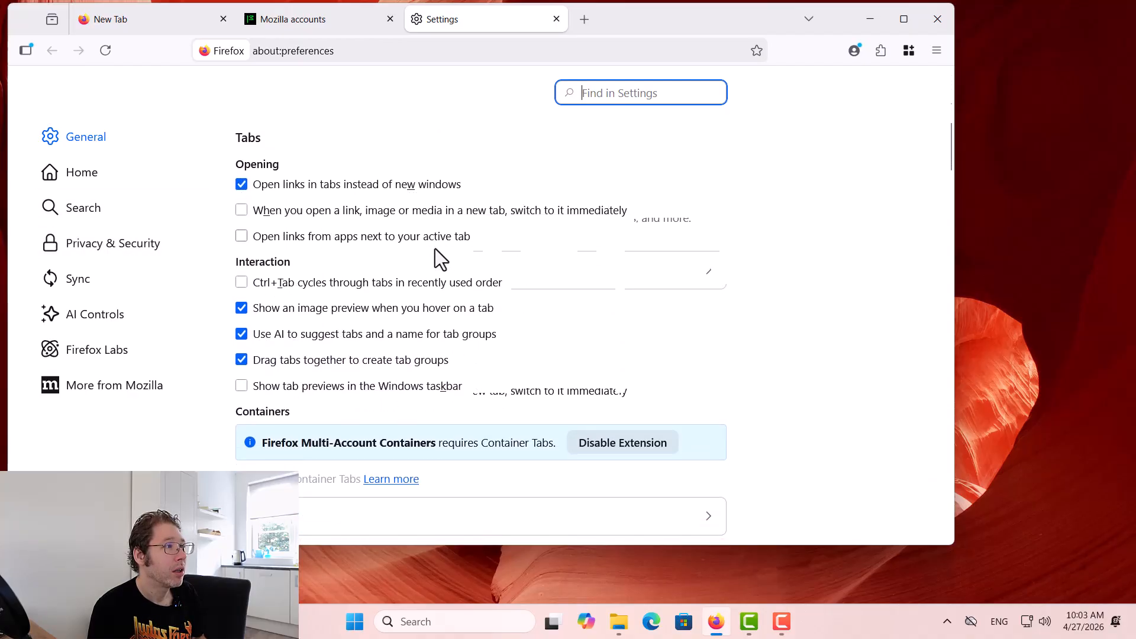
scroll(439, 261, up, 4)
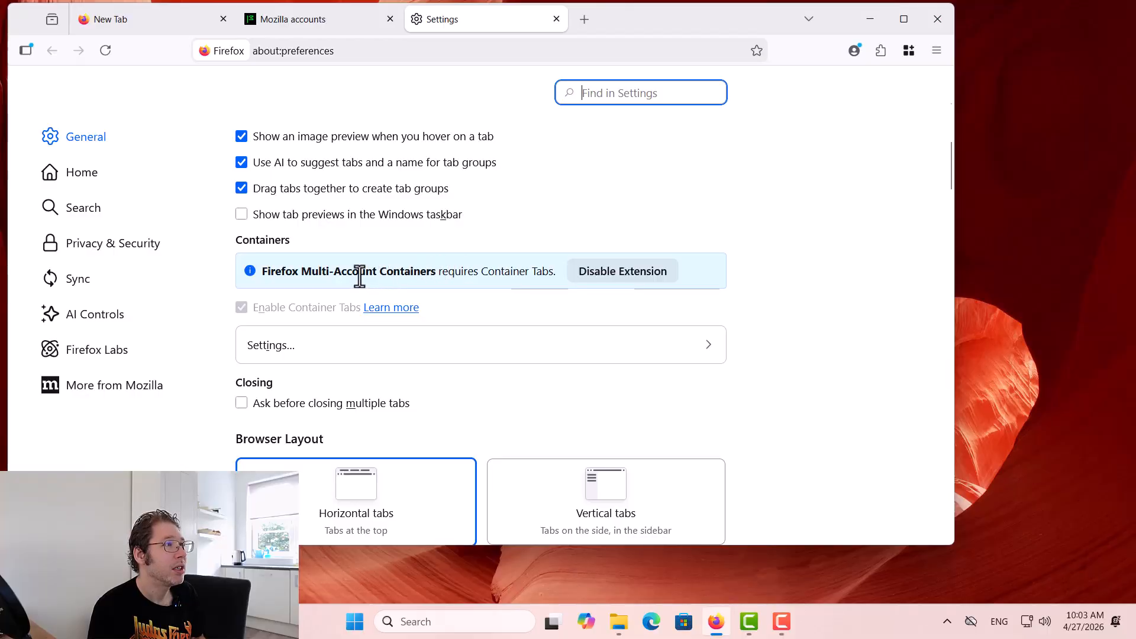
scroll(304, 319, down, 5)
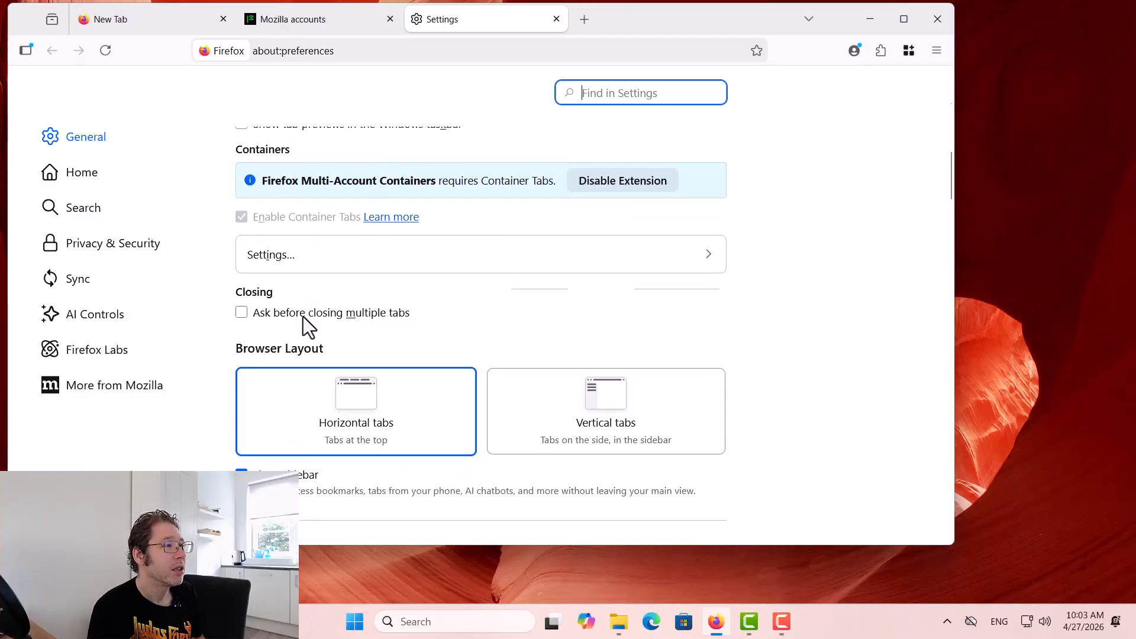
scroll(278, 307, up, 5)
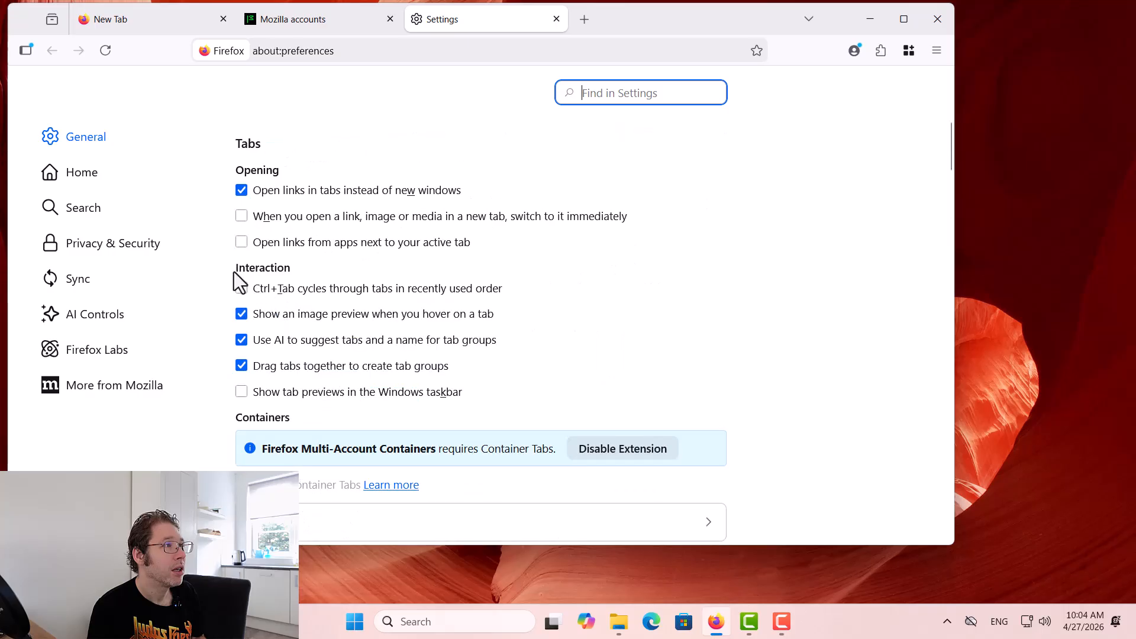
Step: Turn off 'Ask to save passwords' under Passwords in Privacy & Security settings
click(151, 258)
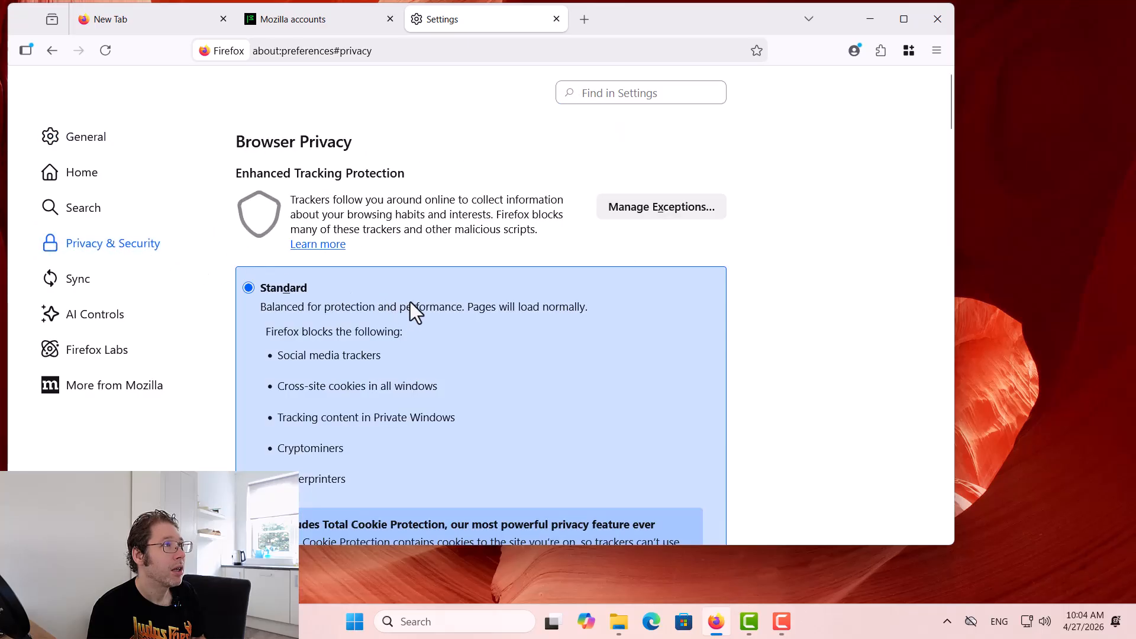
scroll(552, 288, down, 3)
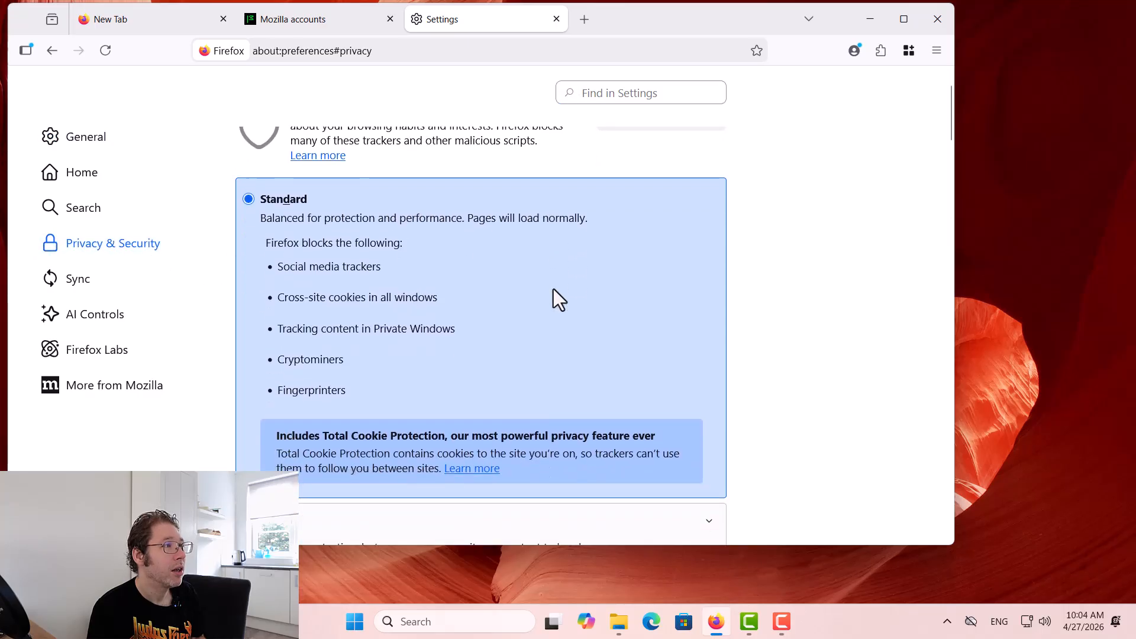
scroll(553, 288, down, 5)
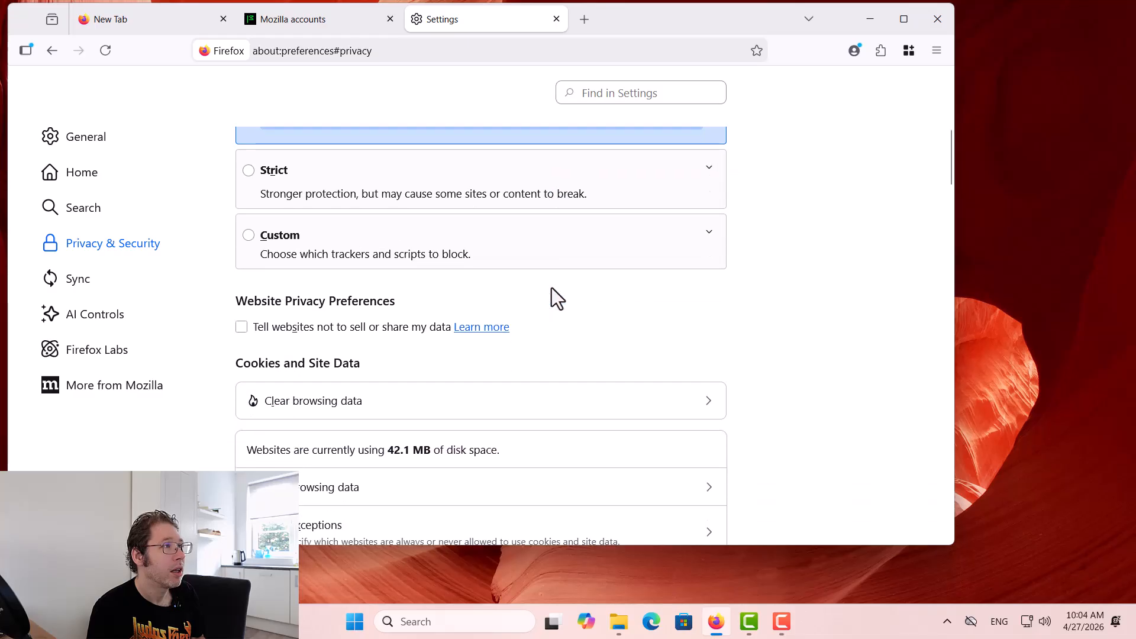
scroll(552, 287, down, 3)
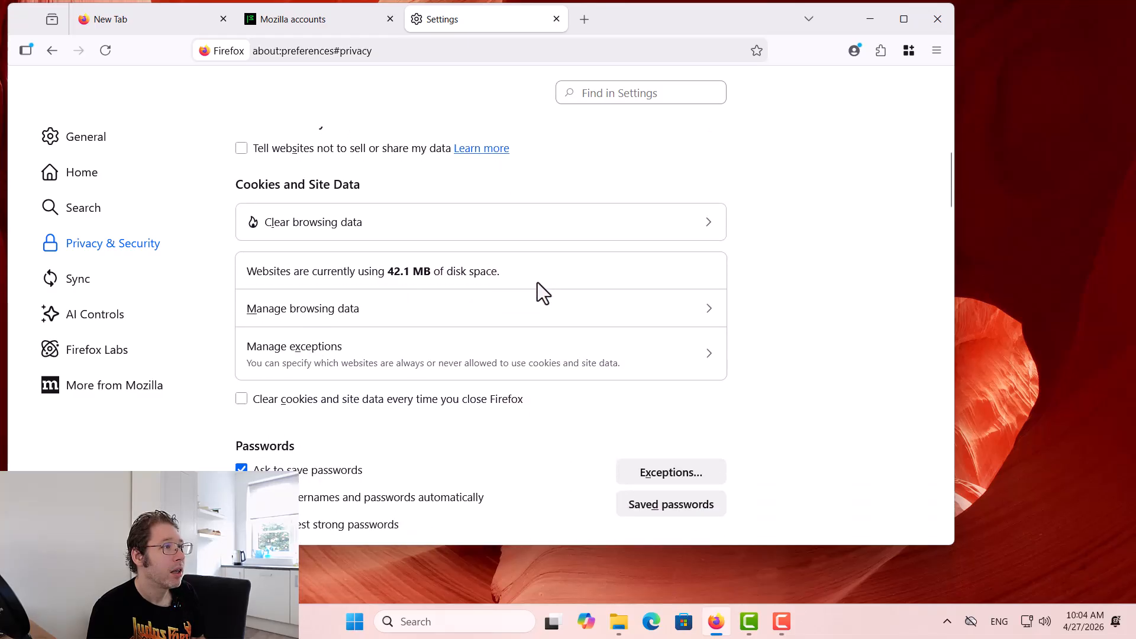
scroll(537, 282, up, 2)
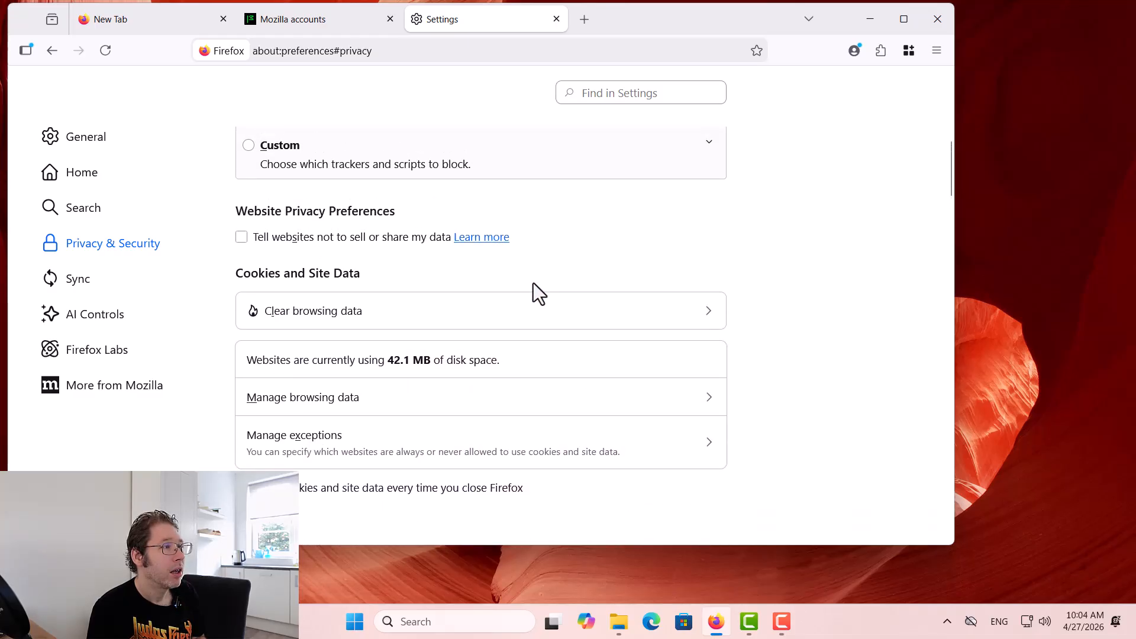
scroll(534, 283, down, 2)
scroll(533, 283, down, 3)
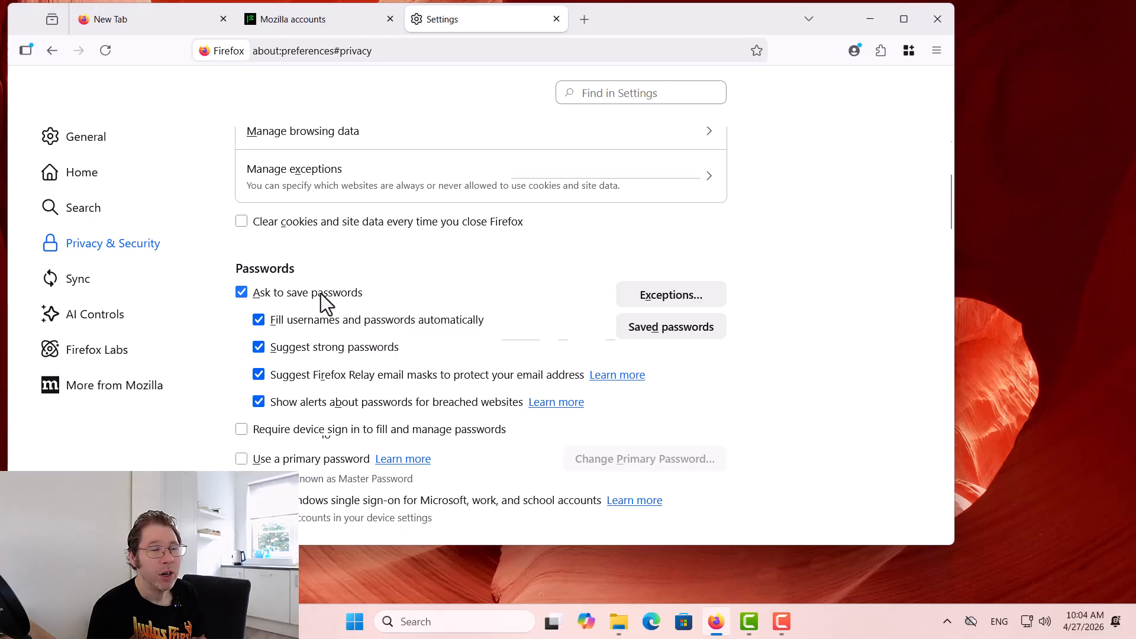
click(264, 292)
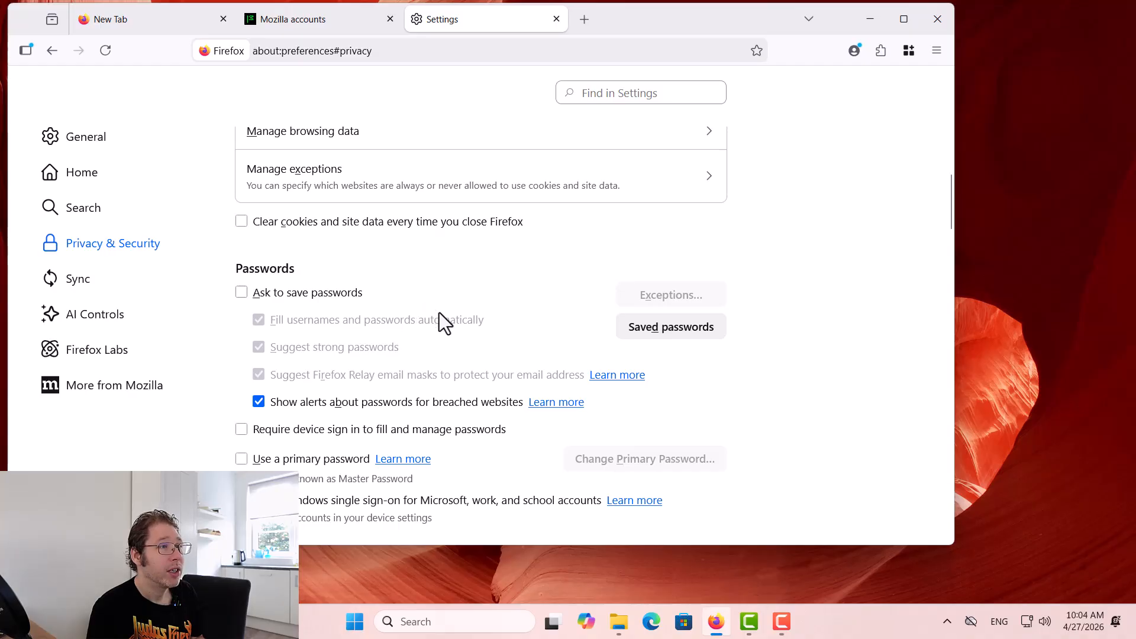
scroll(436, 314, down, 3)
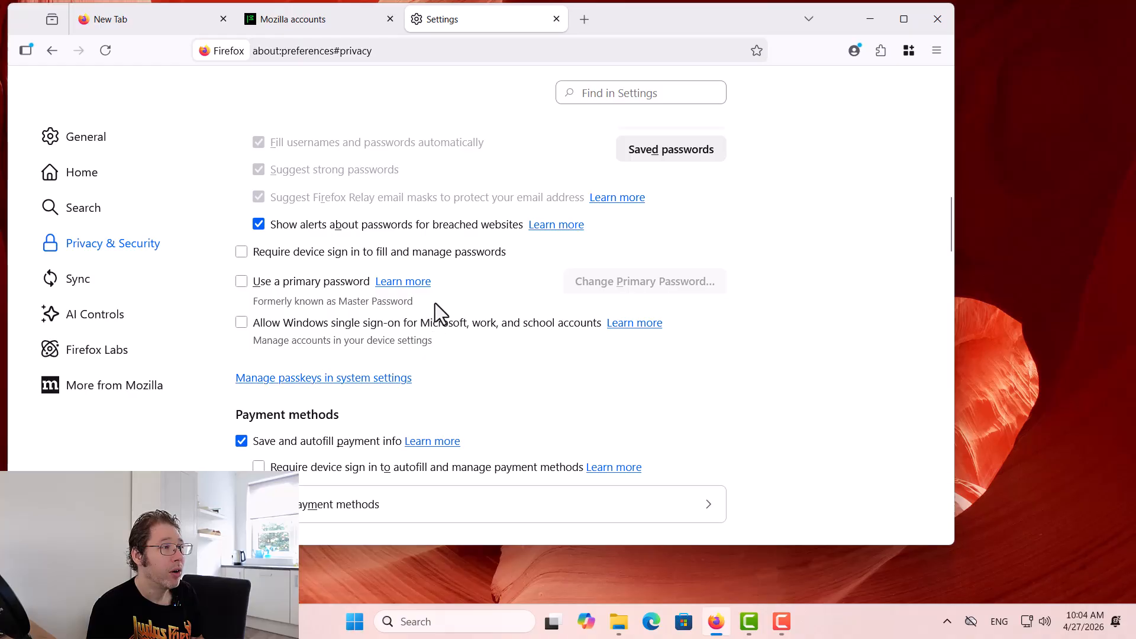
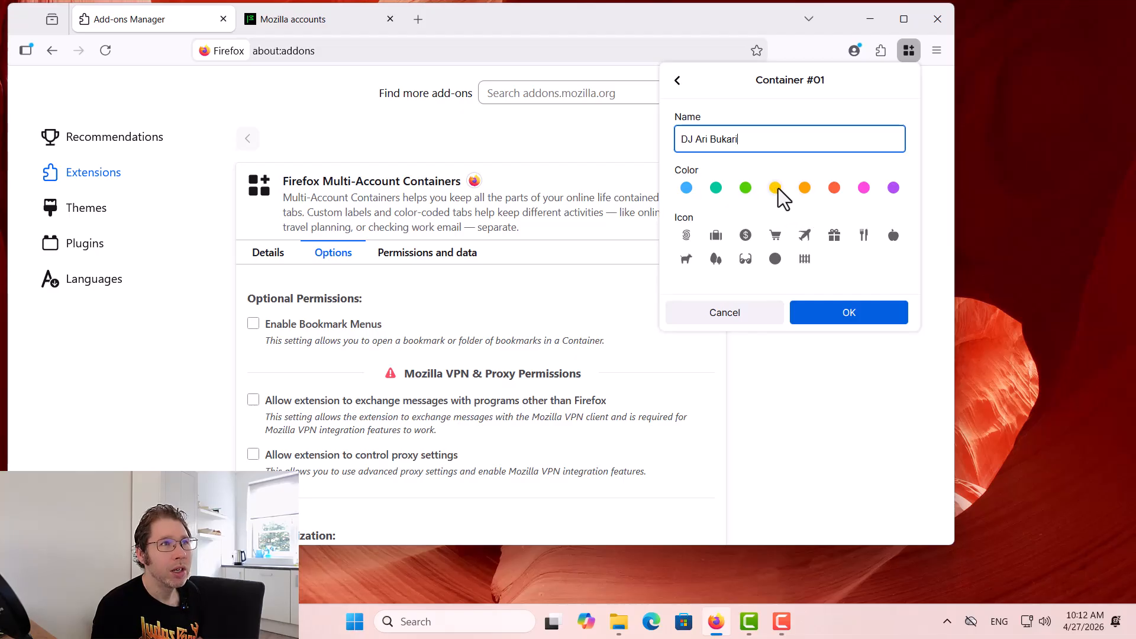
Step: Save the DJ Ari Bukari container with a teal colour and glasses icon, then open its settings
click(717, 189)
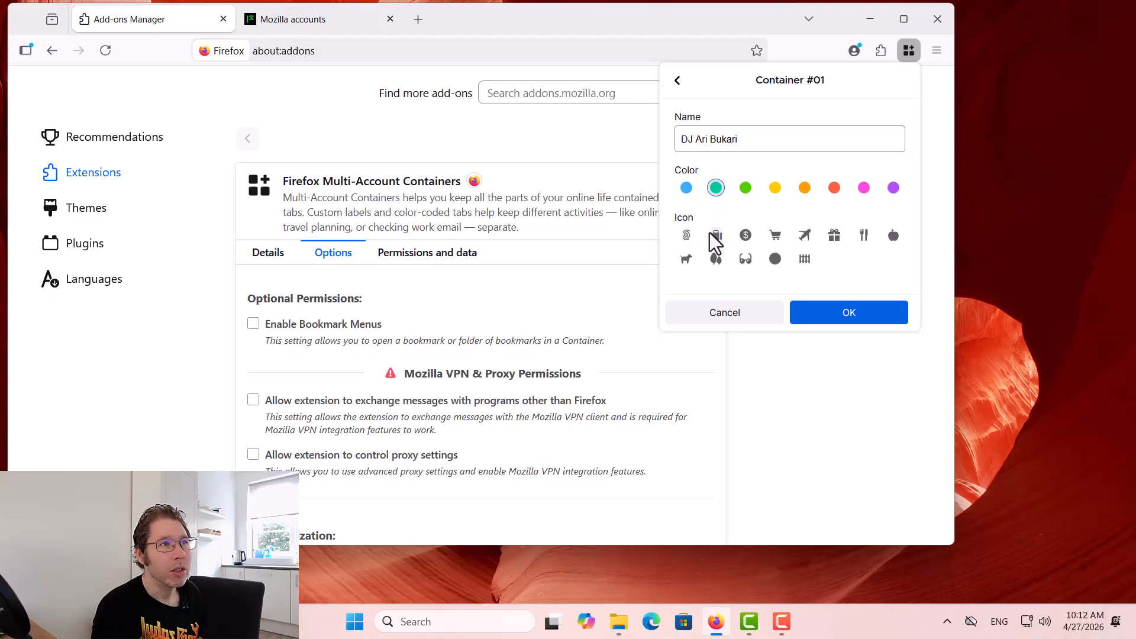
click(716, 236)
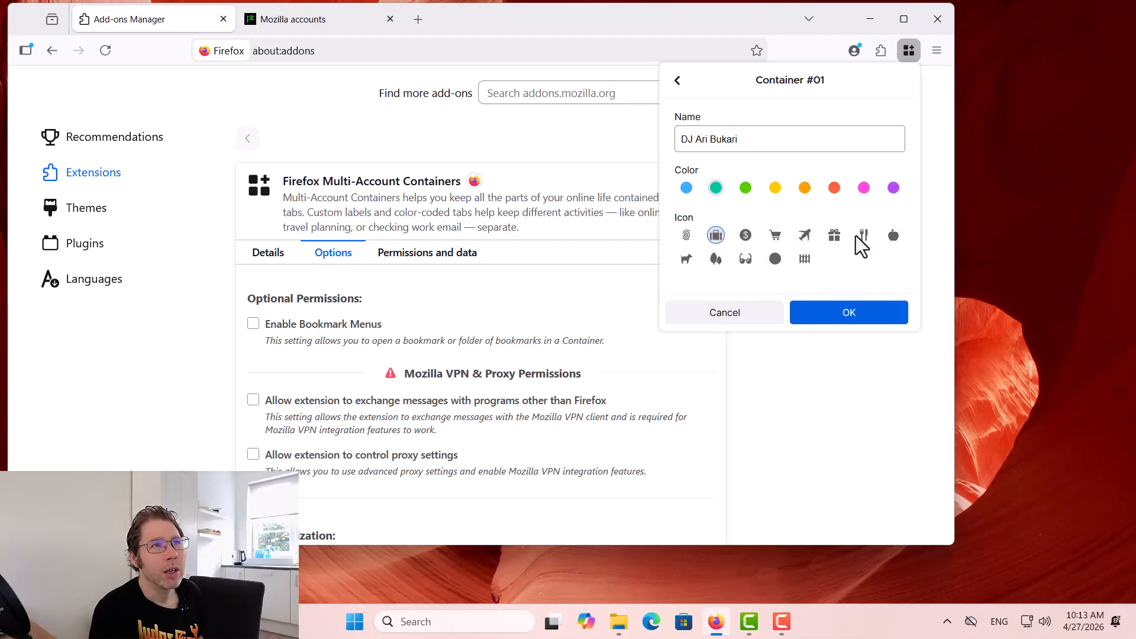
click(744, 261)
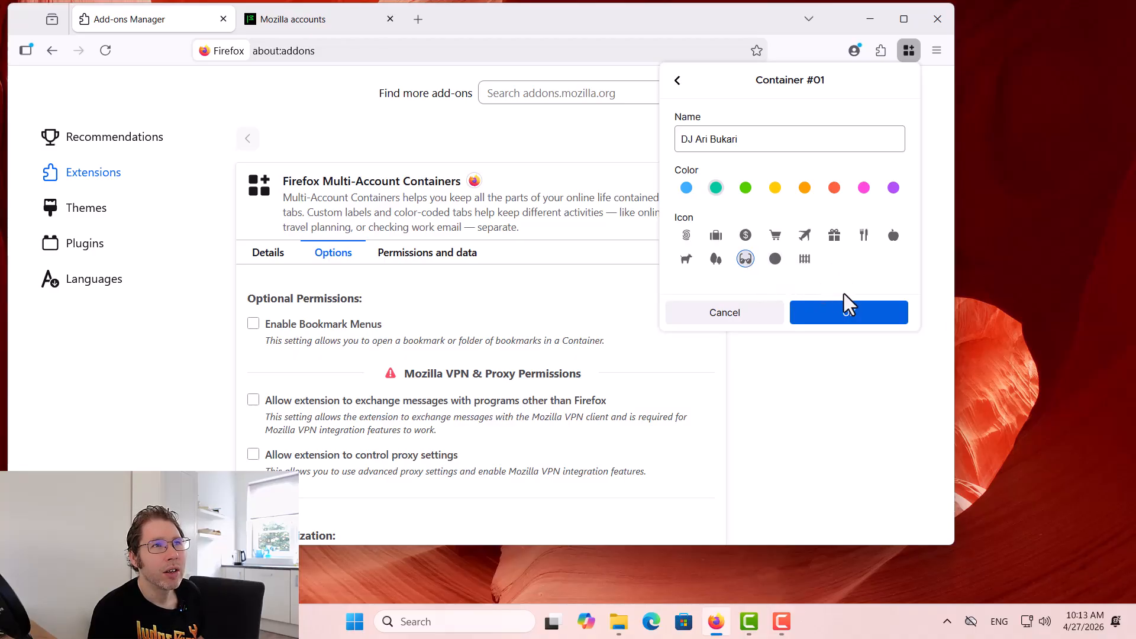
click(851, 315)
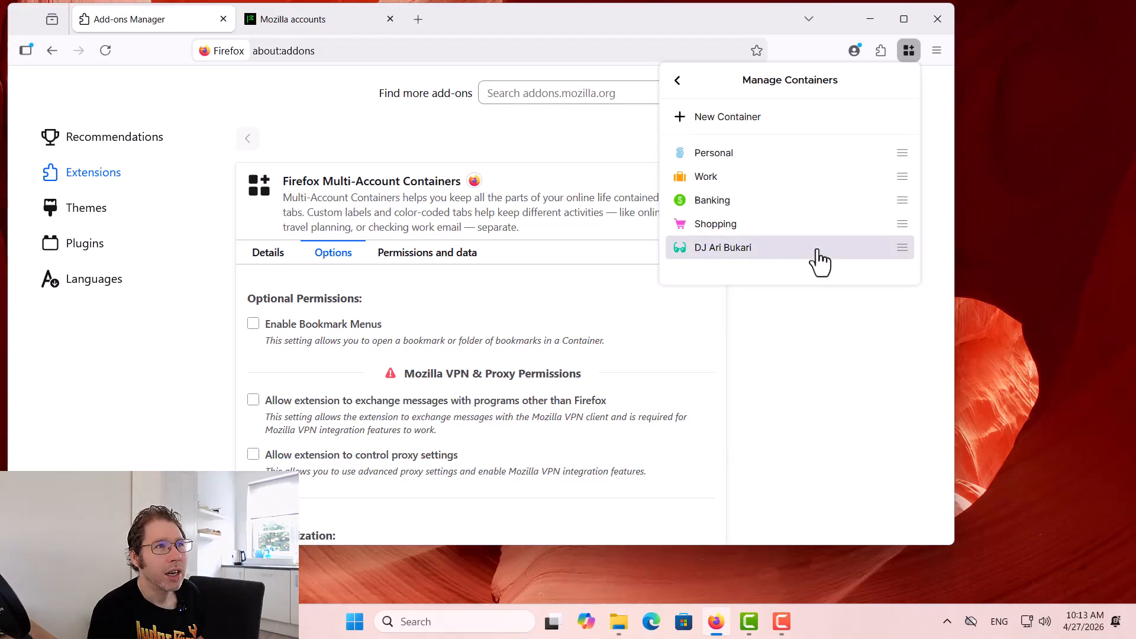
click(819, 261)
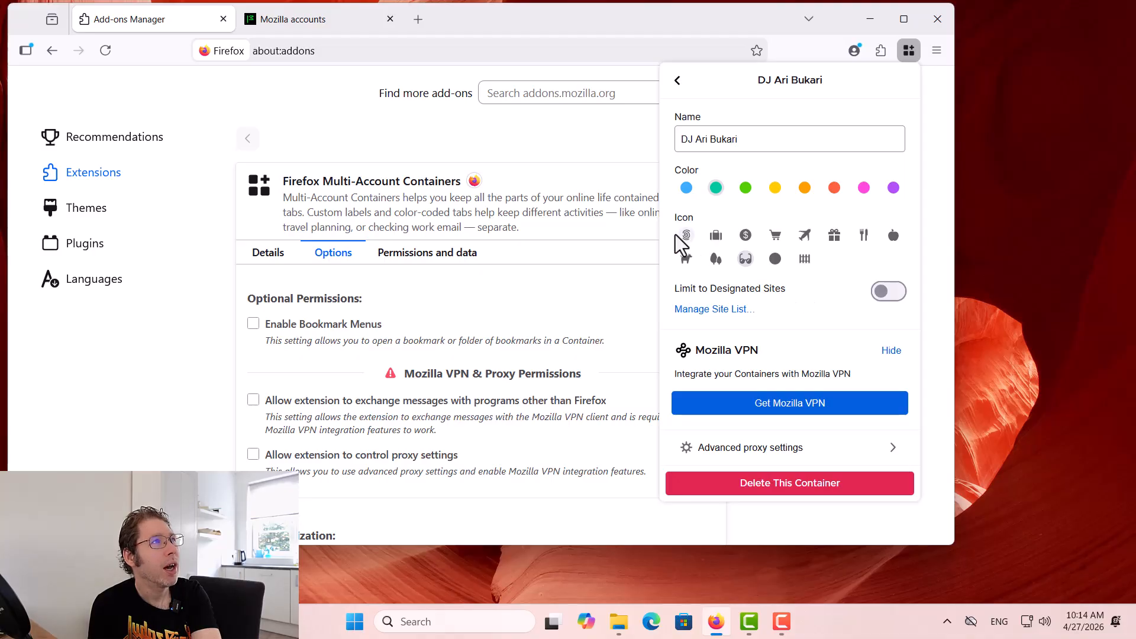
Step: Open a new DJ Ari Bukari container tab and enter gmail.com in the address bar
right_click(417, 25)
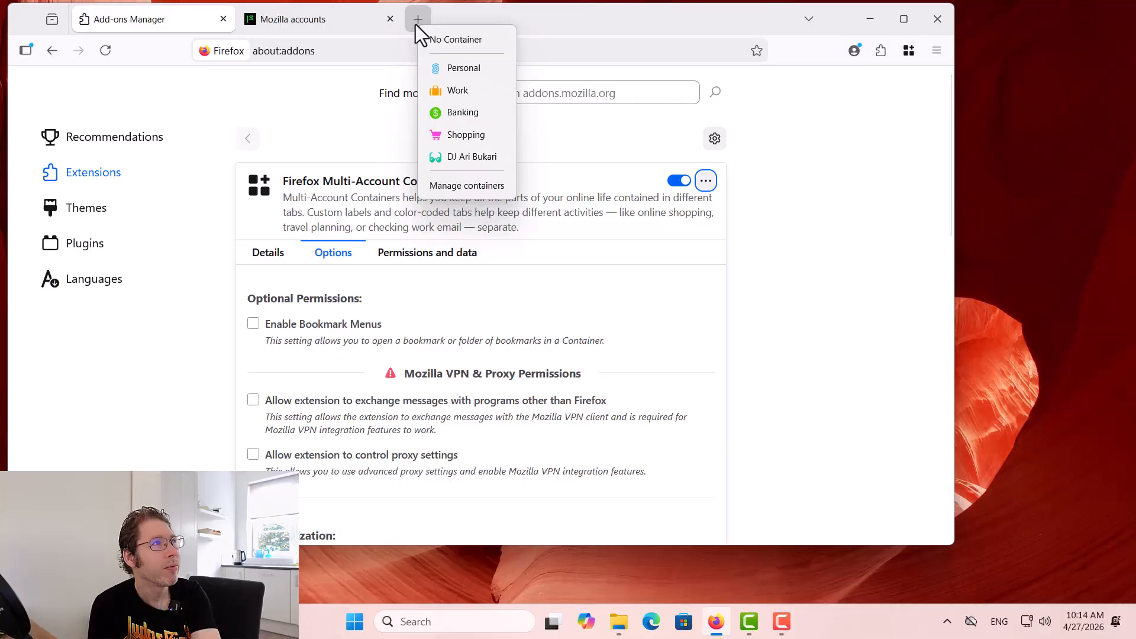
click(457, 155)
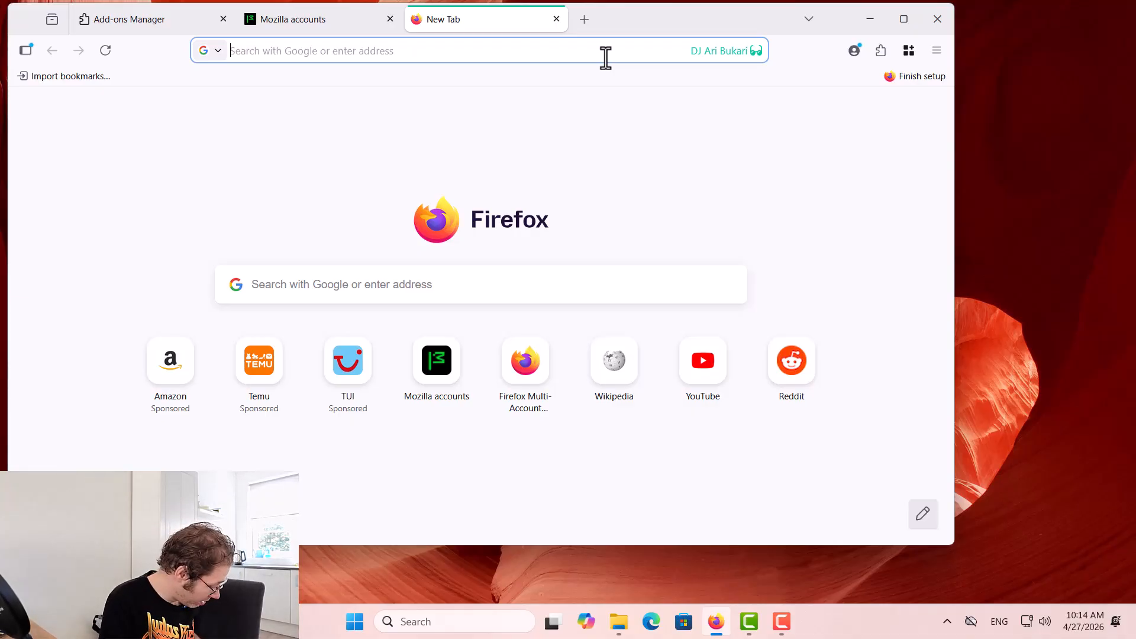
text(g)
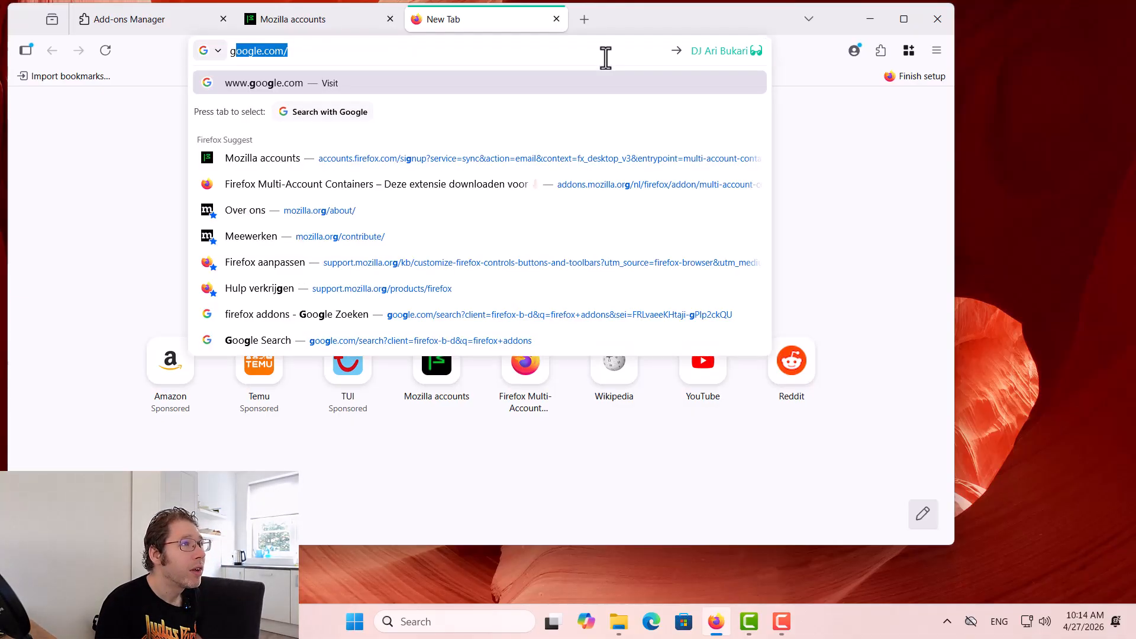
text(mail.)
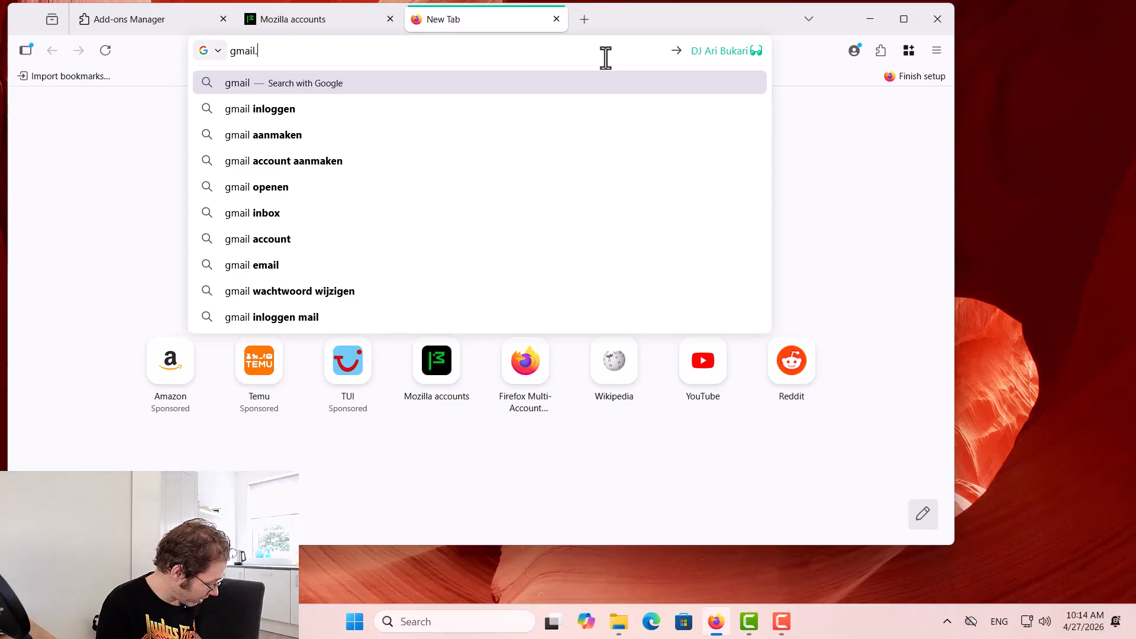
text(com)
Step: Load gmail.com and submit the Google account's e-mail address
key(Return)
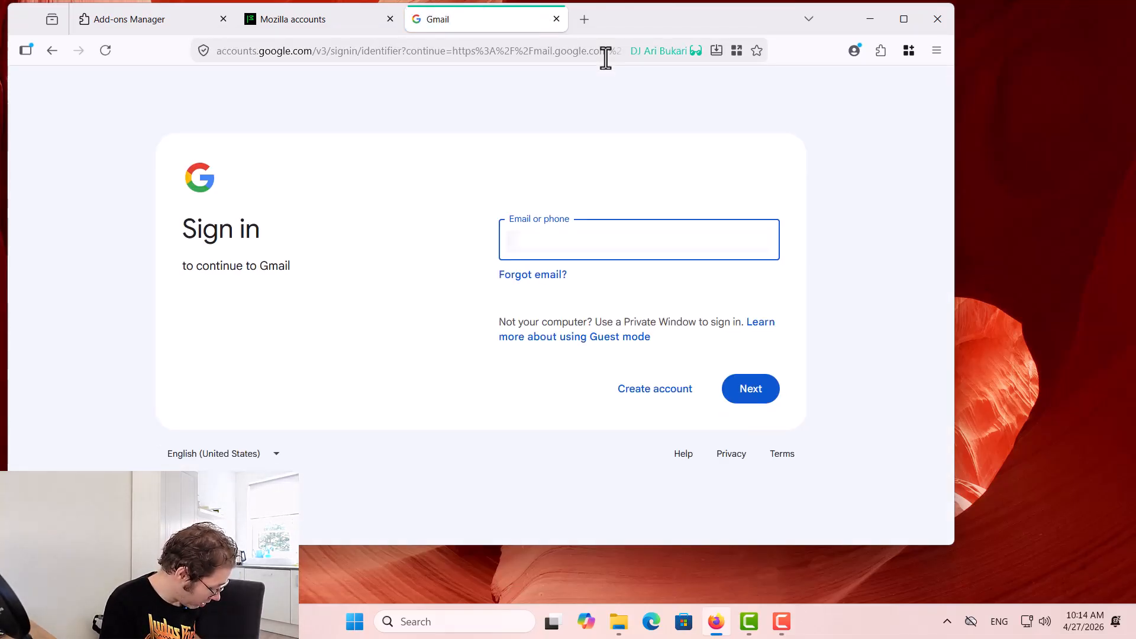
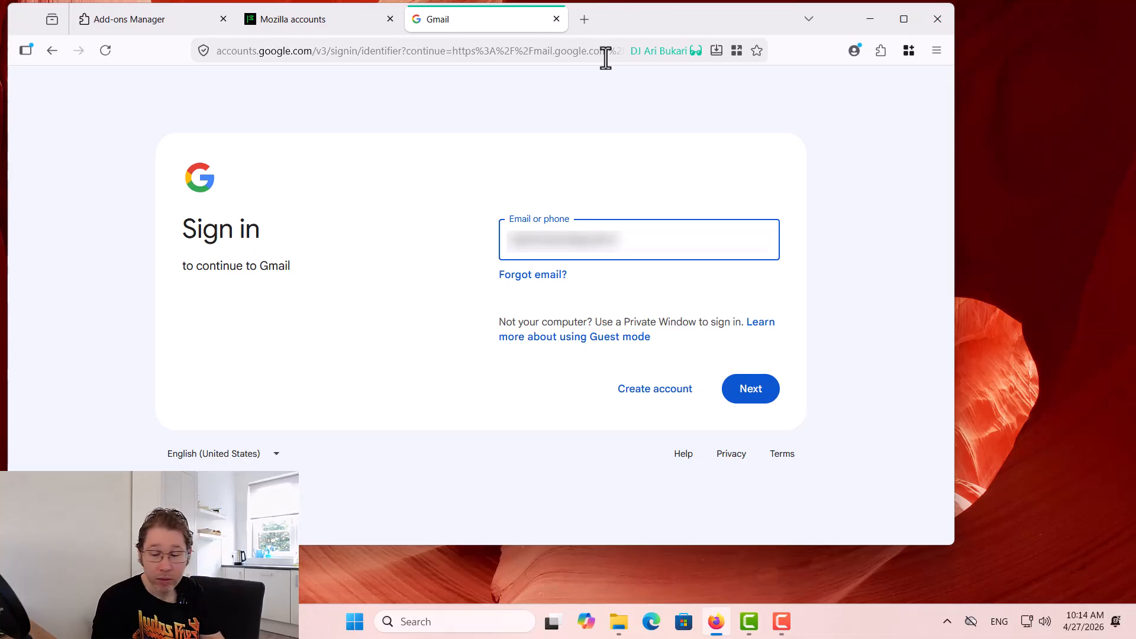
key(Return)
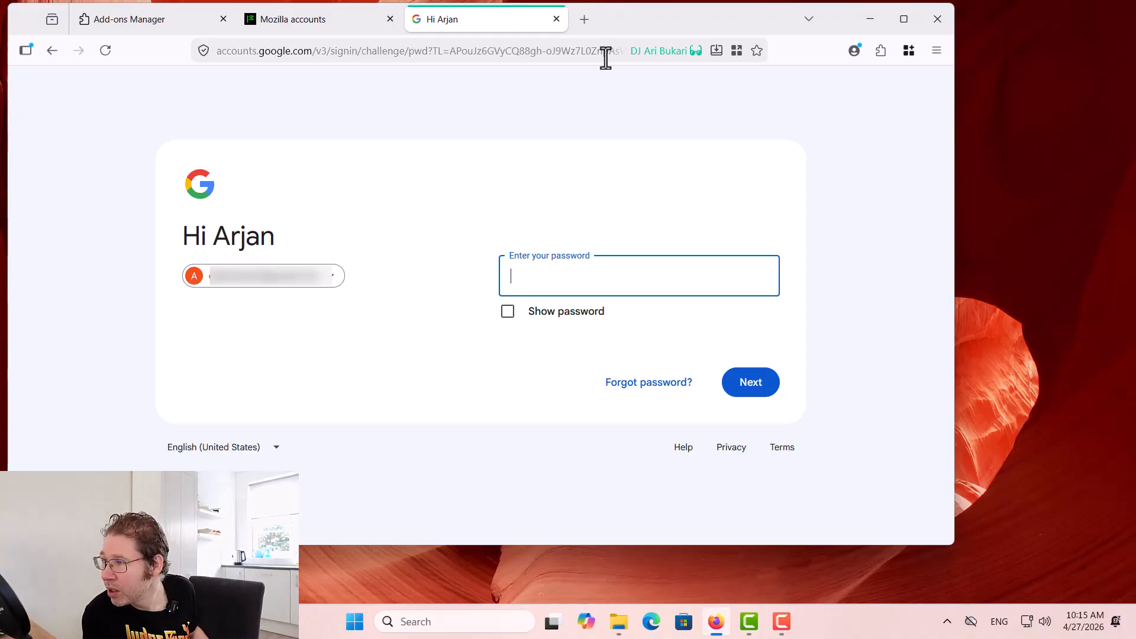
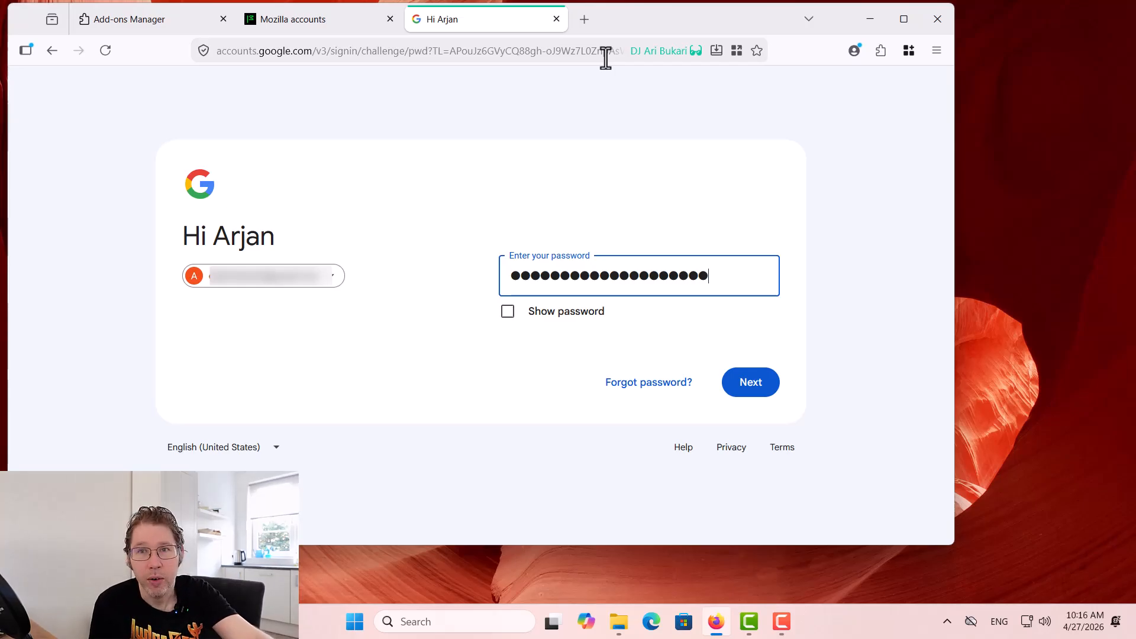
Step: Enter the account password and the 2-step verification code, unchecking 'Don't ask again'
key(Return)
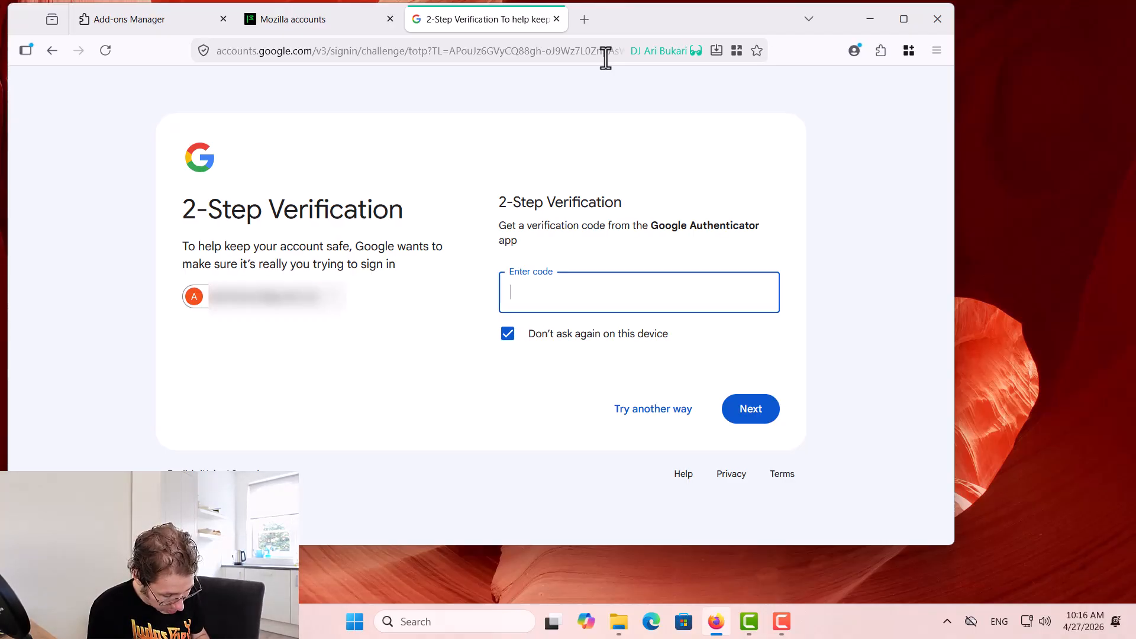
click(631, 322)
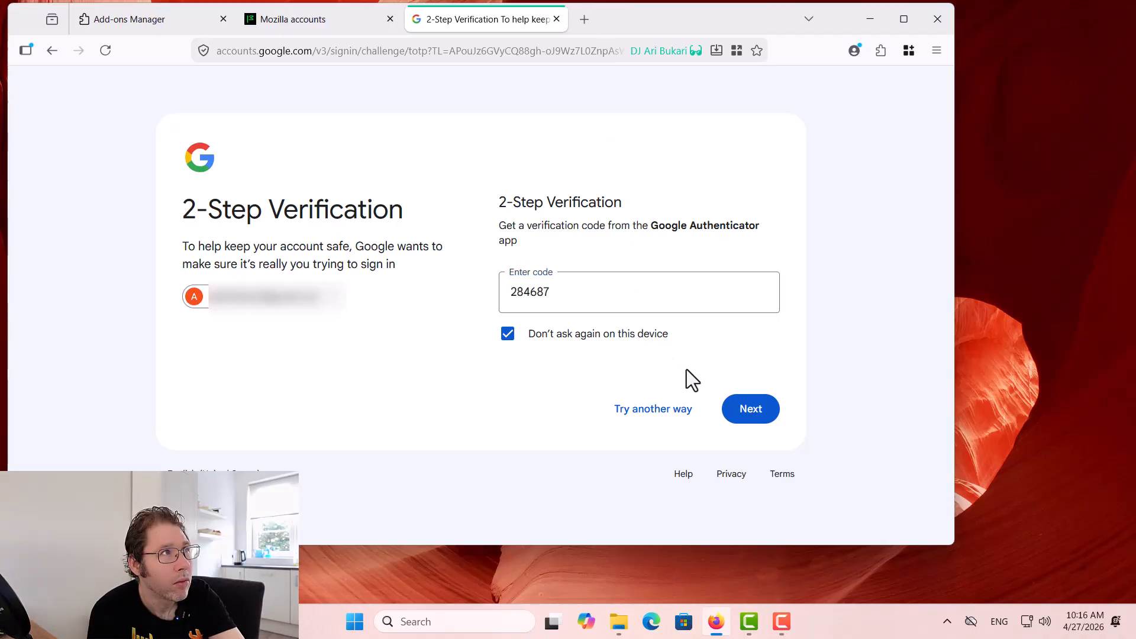
click(643, 340)
Step: Submit the verification code and bookmark the Gmail inbox on the Bookmarks Toolbar
click(757, 423)
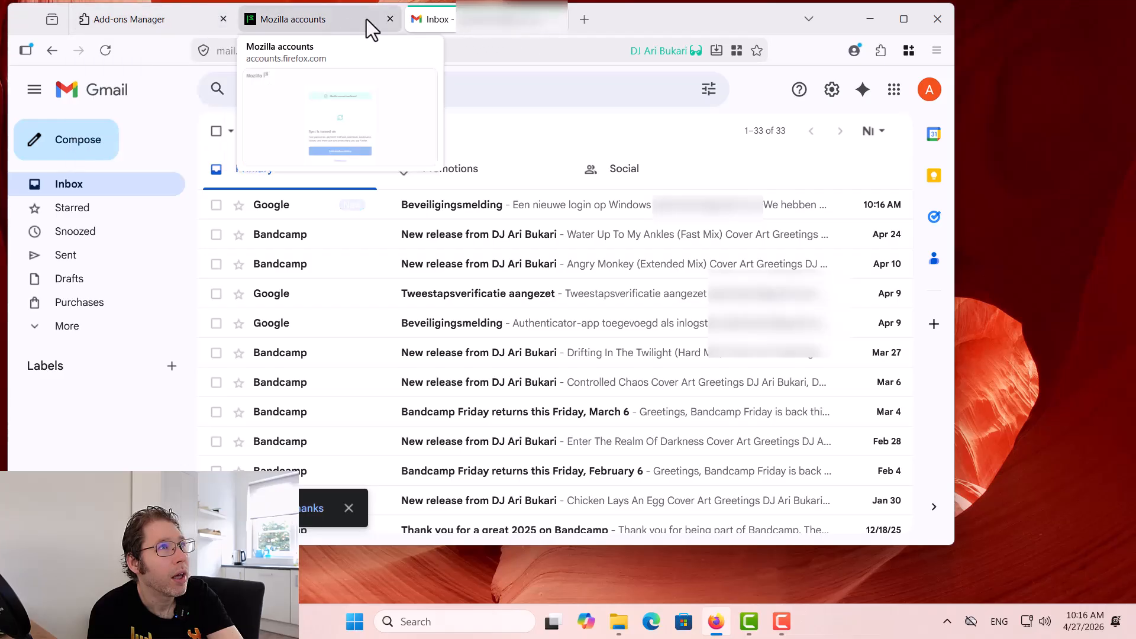
click(754, 51)
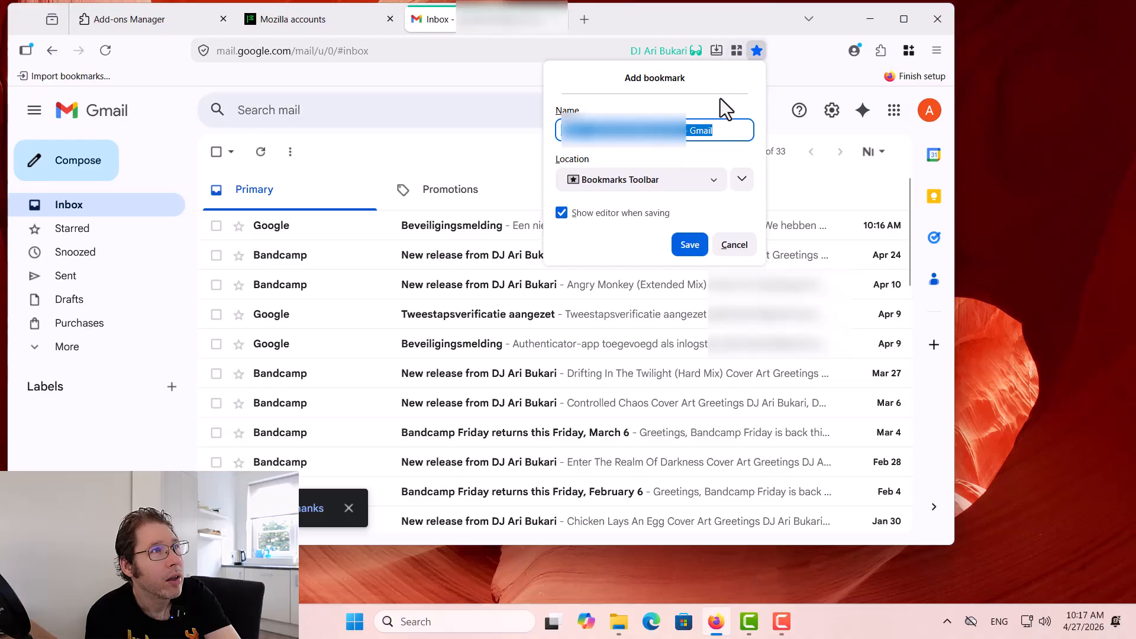
click(706, 177)
click(707, 176)
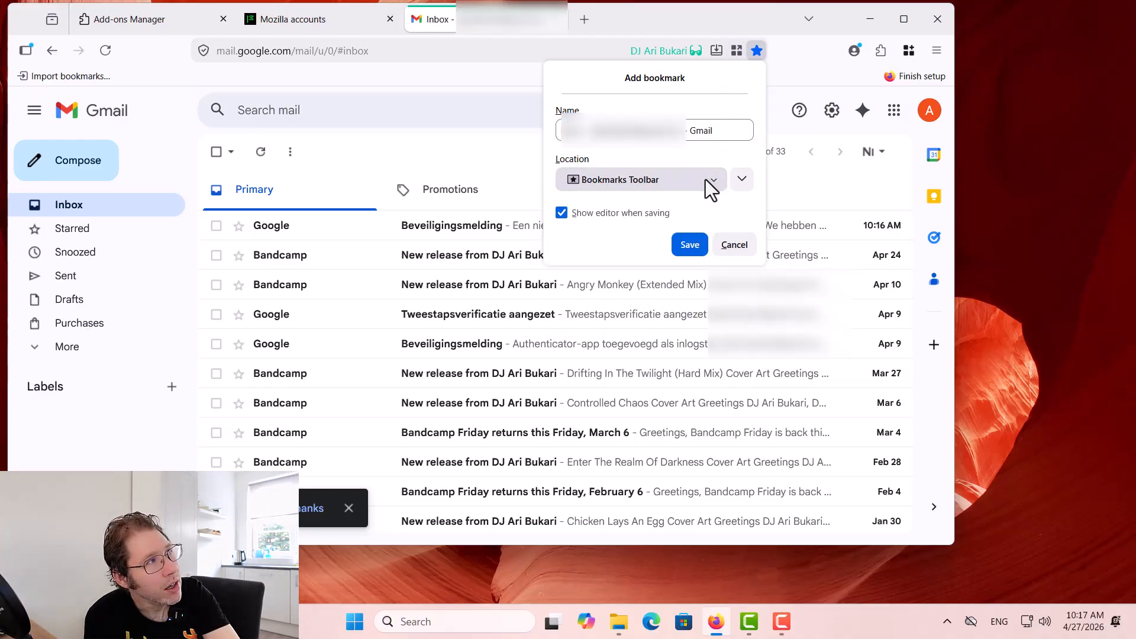
click(689, 245)
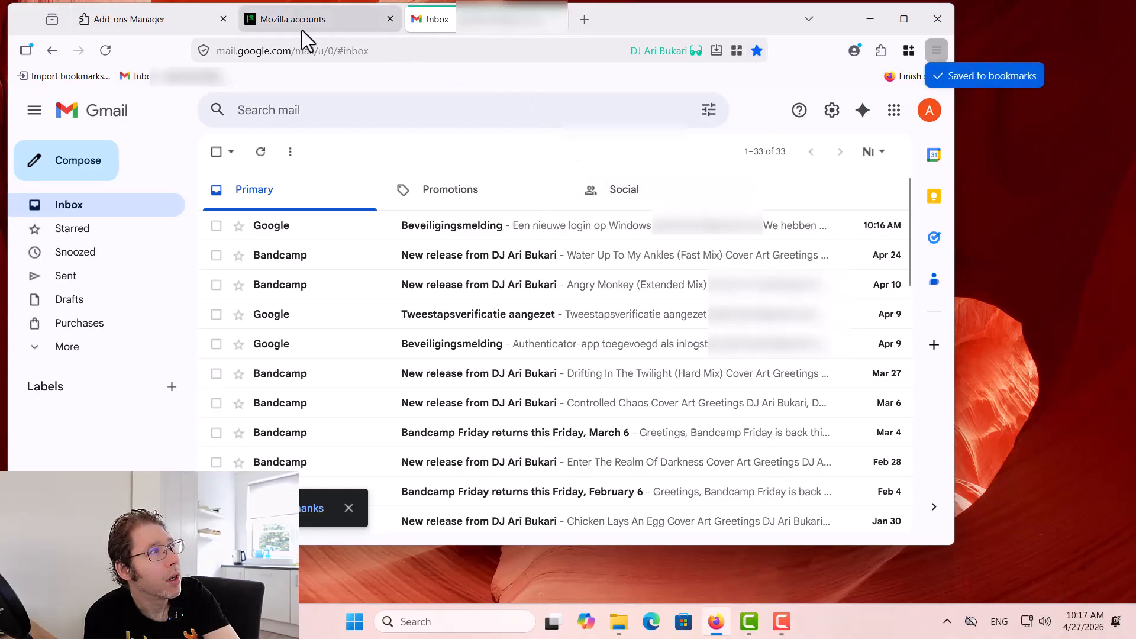
Step: Try the Gmail Inbox bookmark in a new ordinary tab, then close that signed-out tab
click(282, 22)
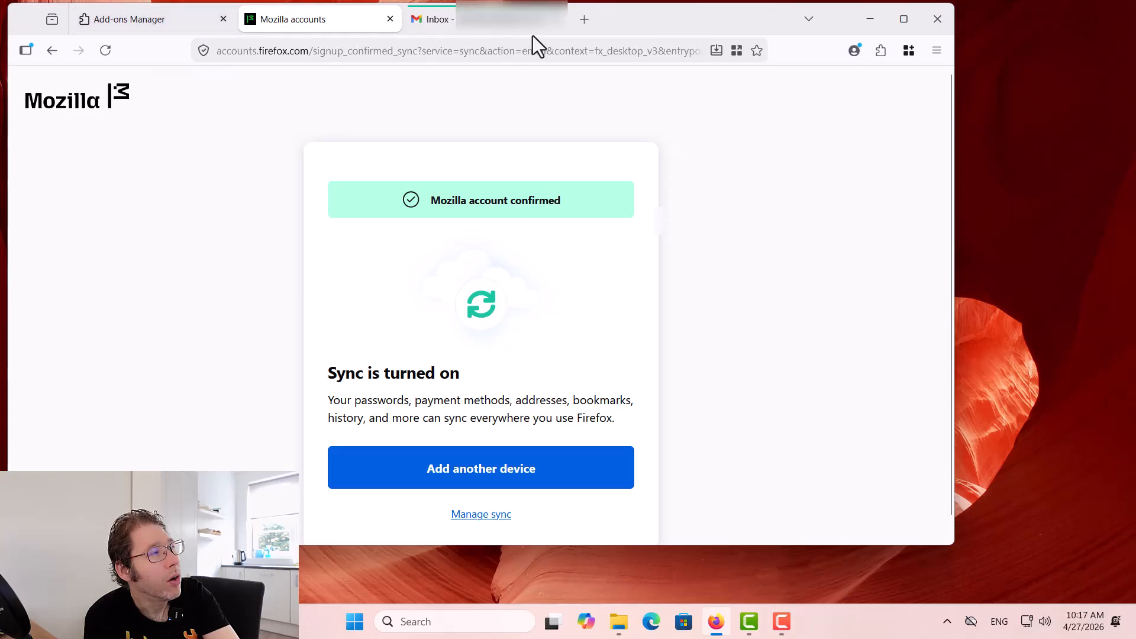
click(577, 21)
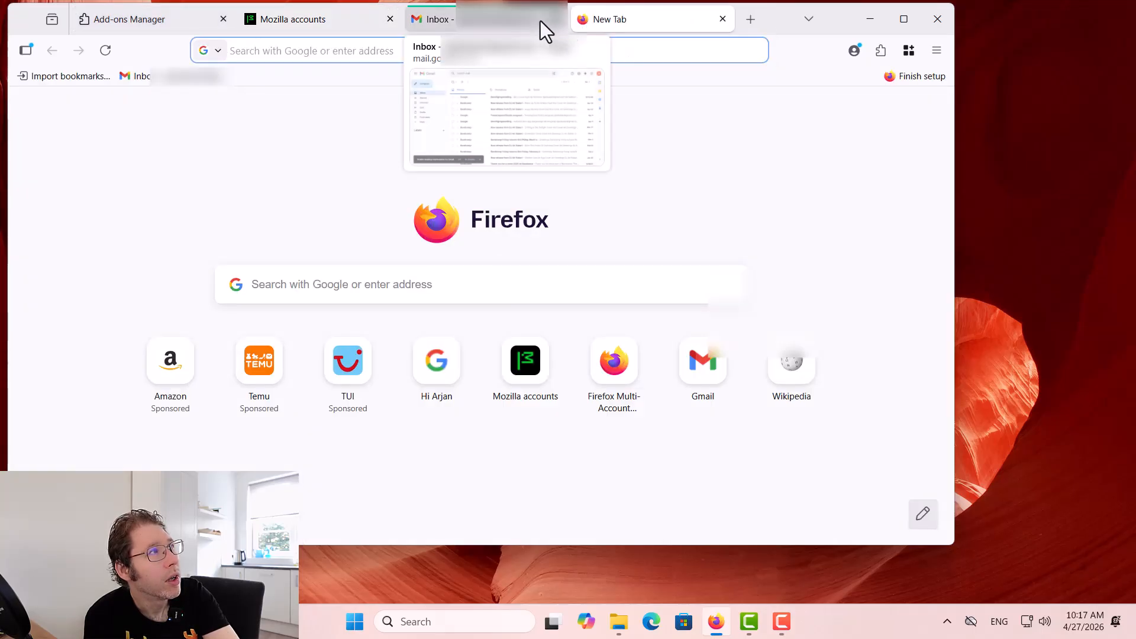
click(201, 78)
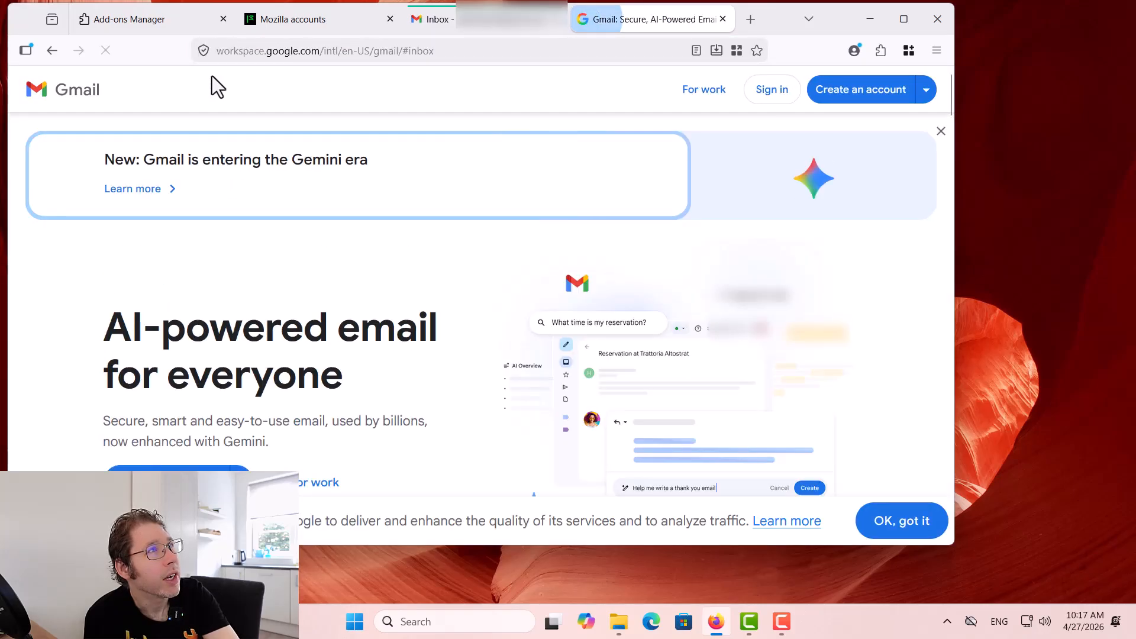
click(723, 19)
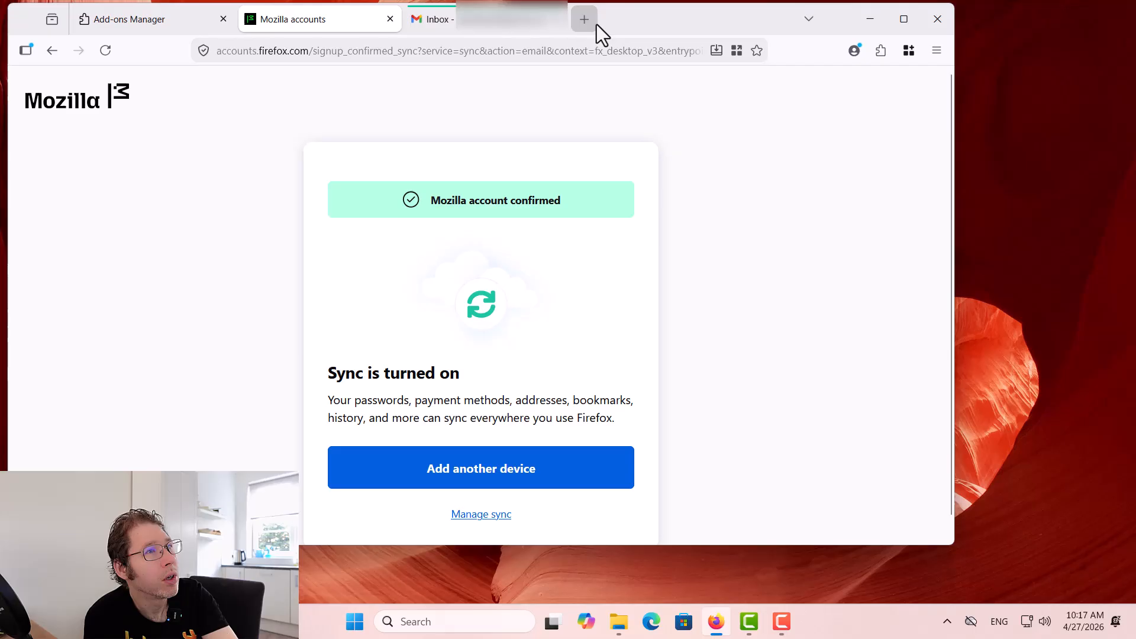
Step: Back on the Gmail inbox, remove its toolbar bookmark
click(512, 22)
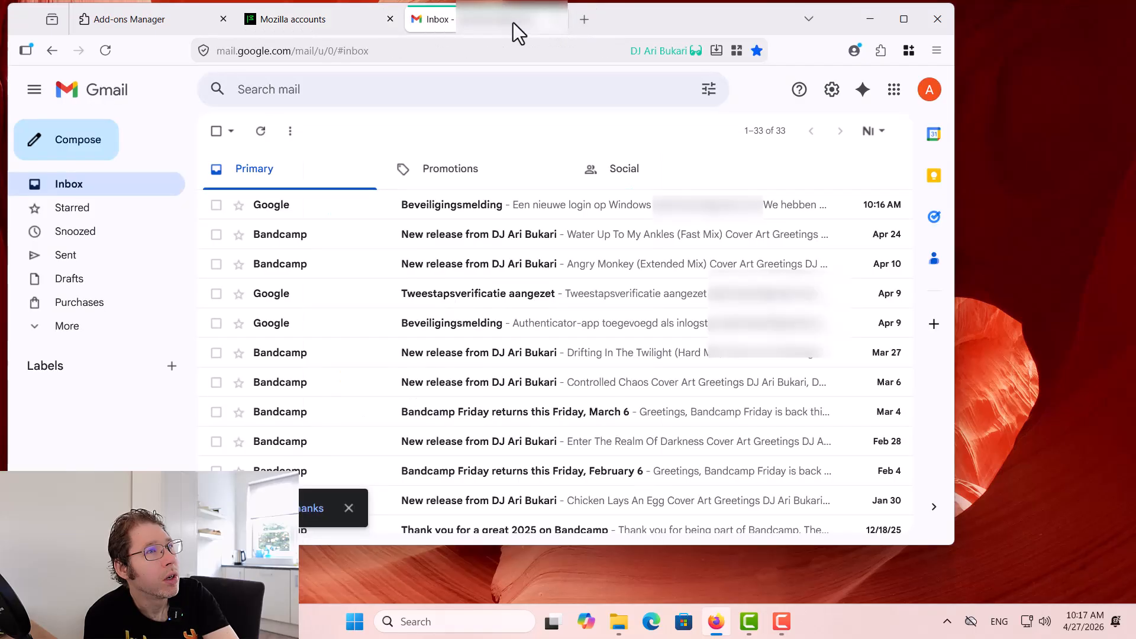
click(757, 51)
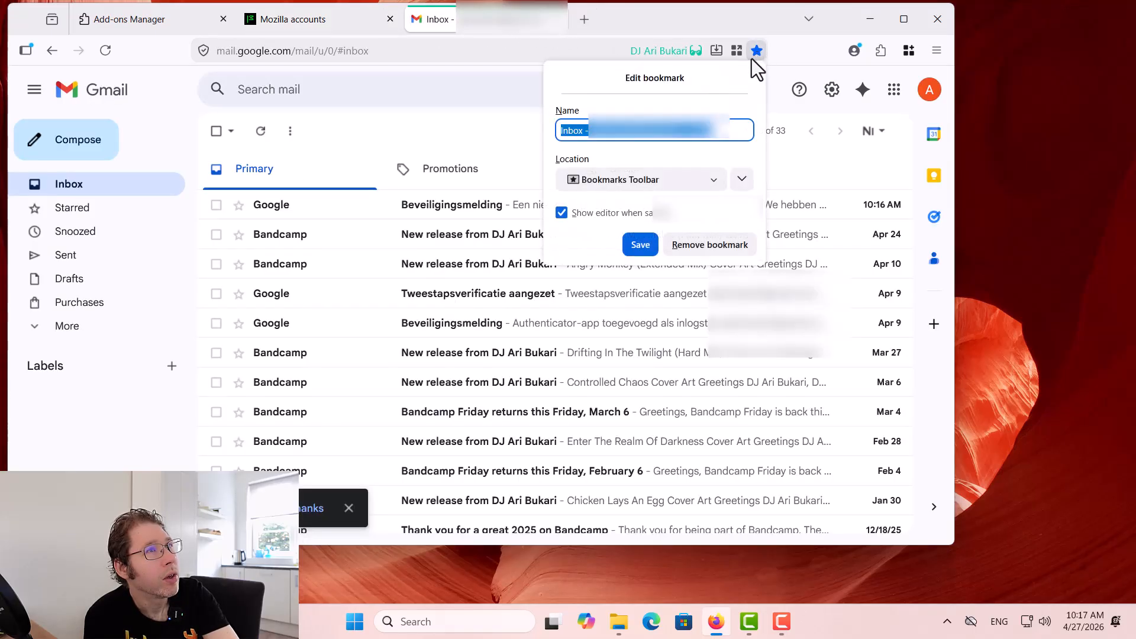
click(700, 251)
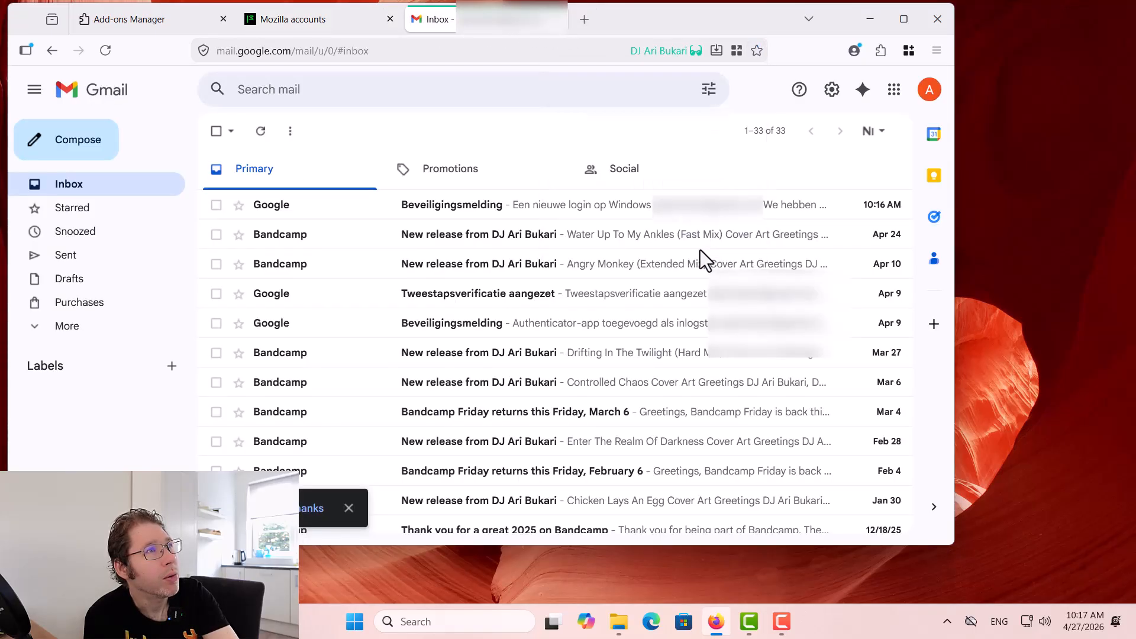
Step: Set Gmail to always open in the DJ Ari Bukari container
click(736, 51)
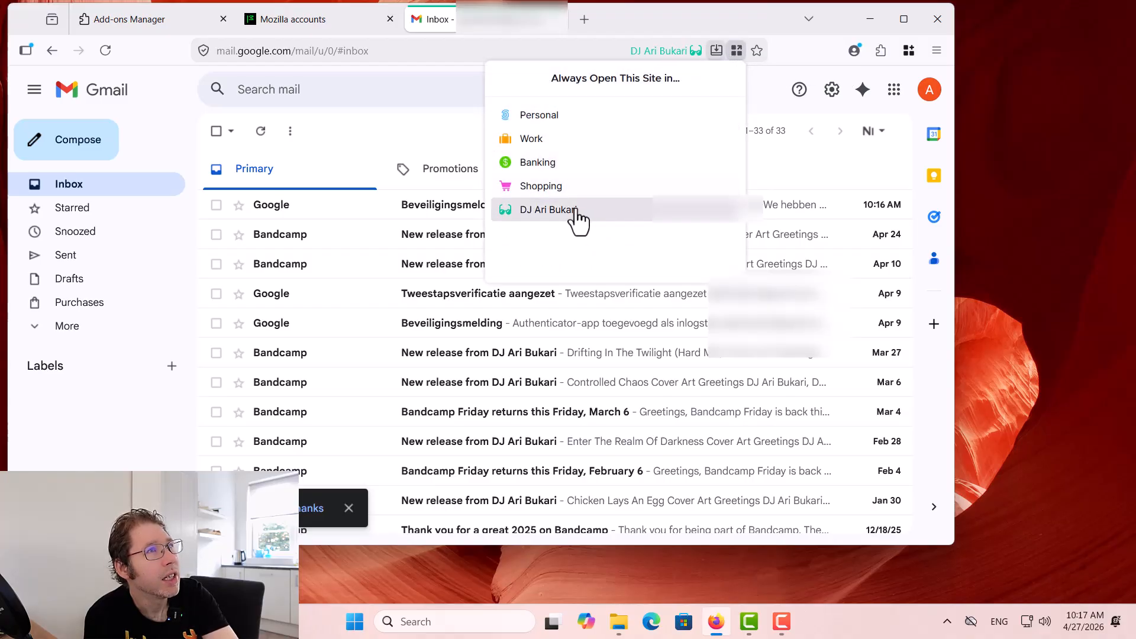
click(577, 211)
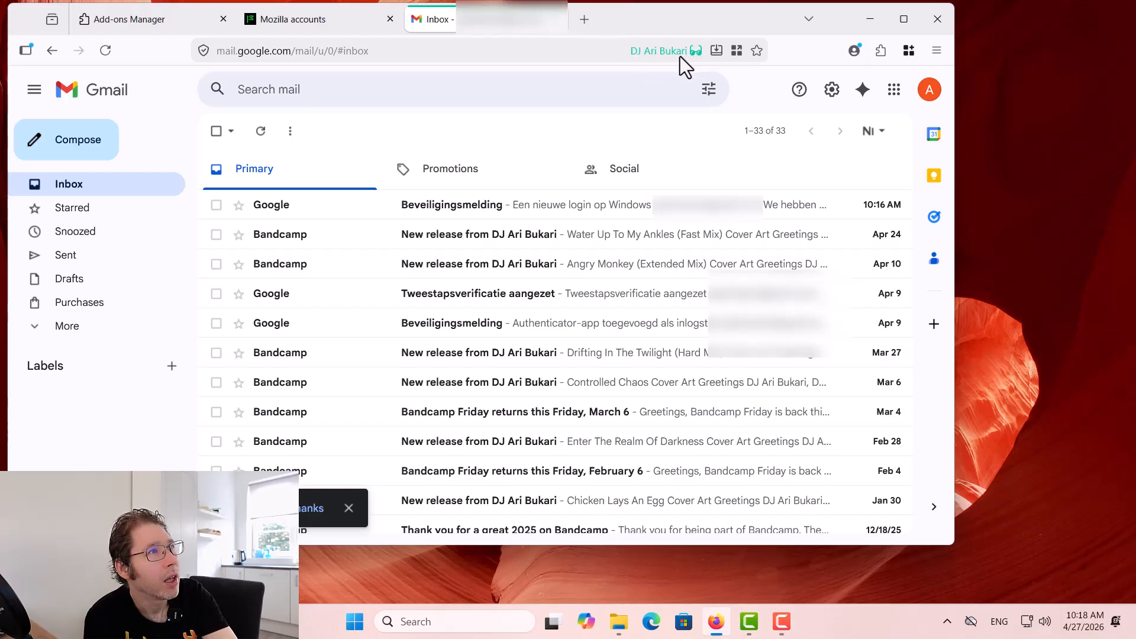
Step: Open a new DJ Ari Bukari container tab and search Google for youtube
right_click(592, 24)
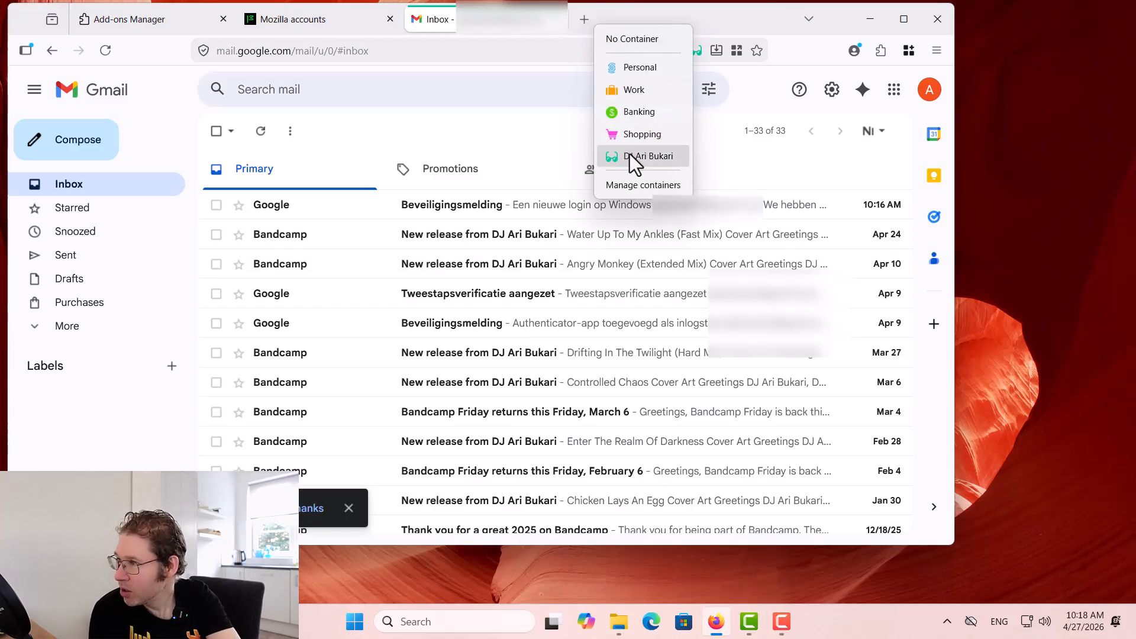
click(629, 154)
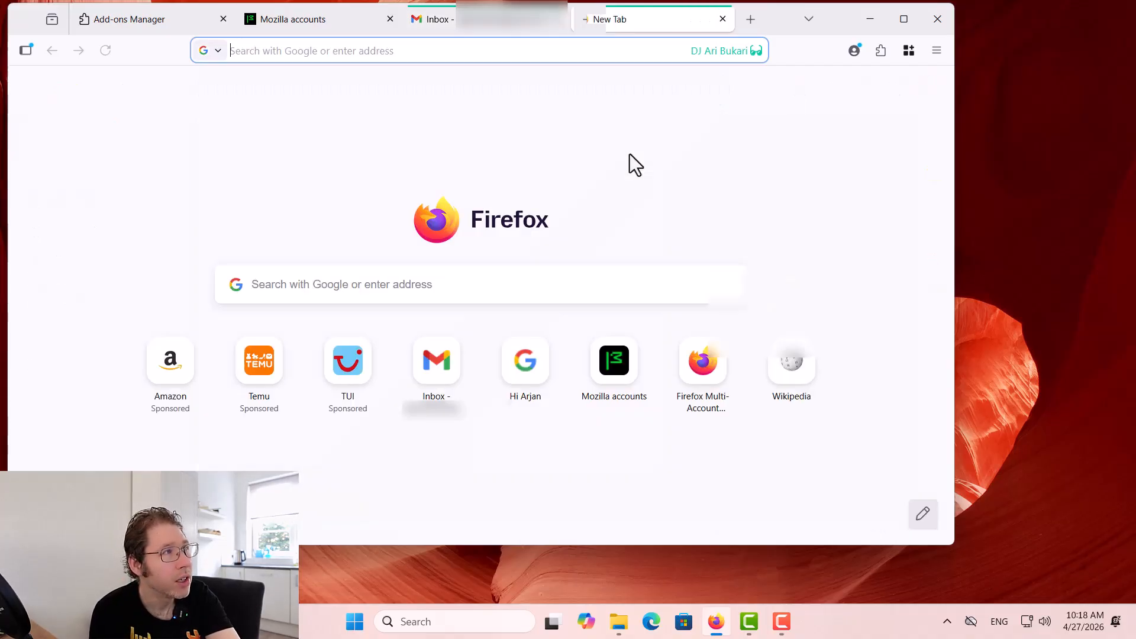
click(577, 52)
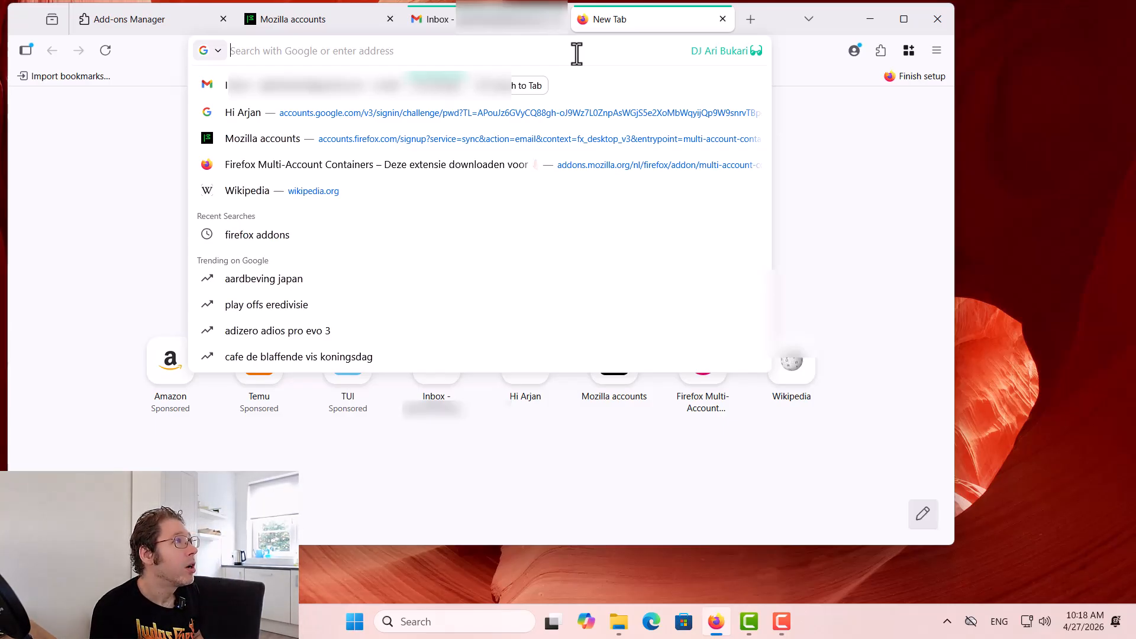
text(yo)
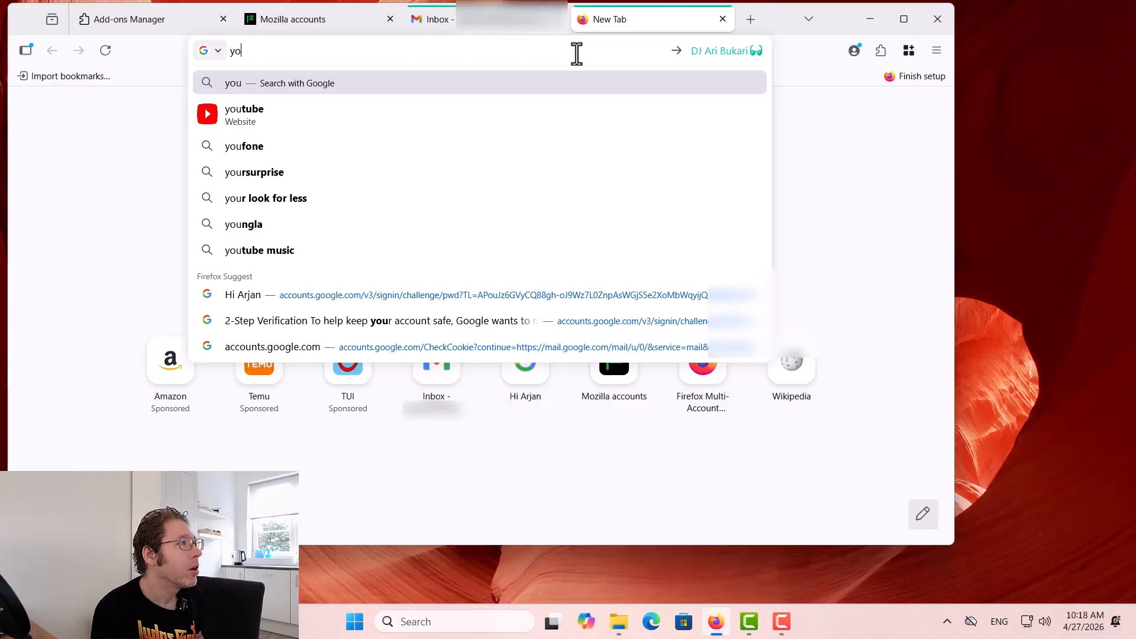
text(utube)
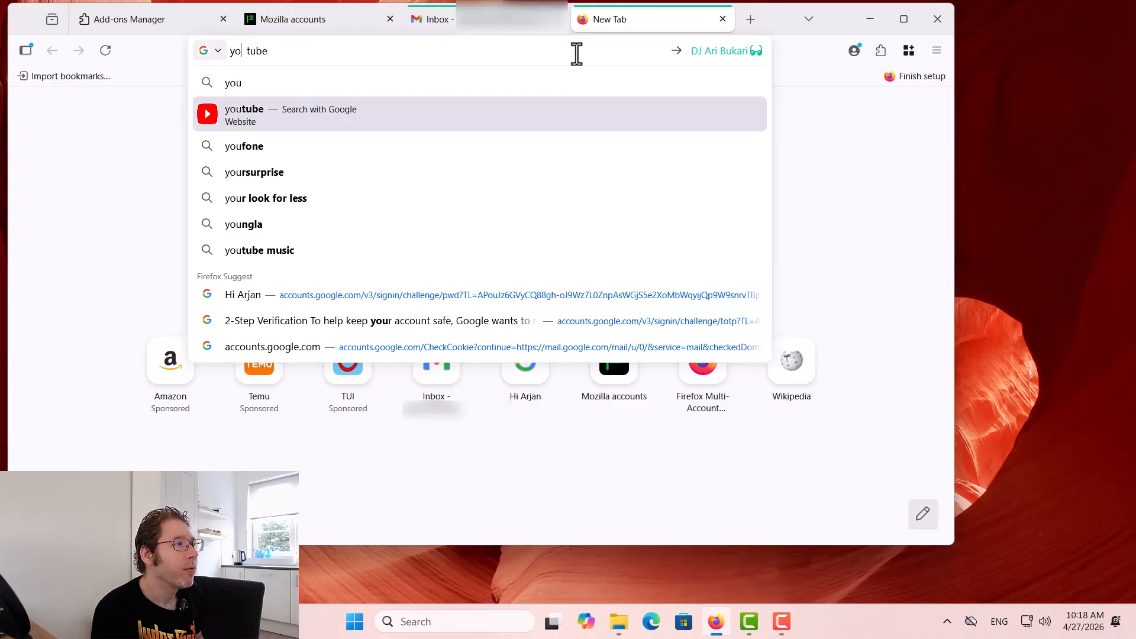
key(Return)
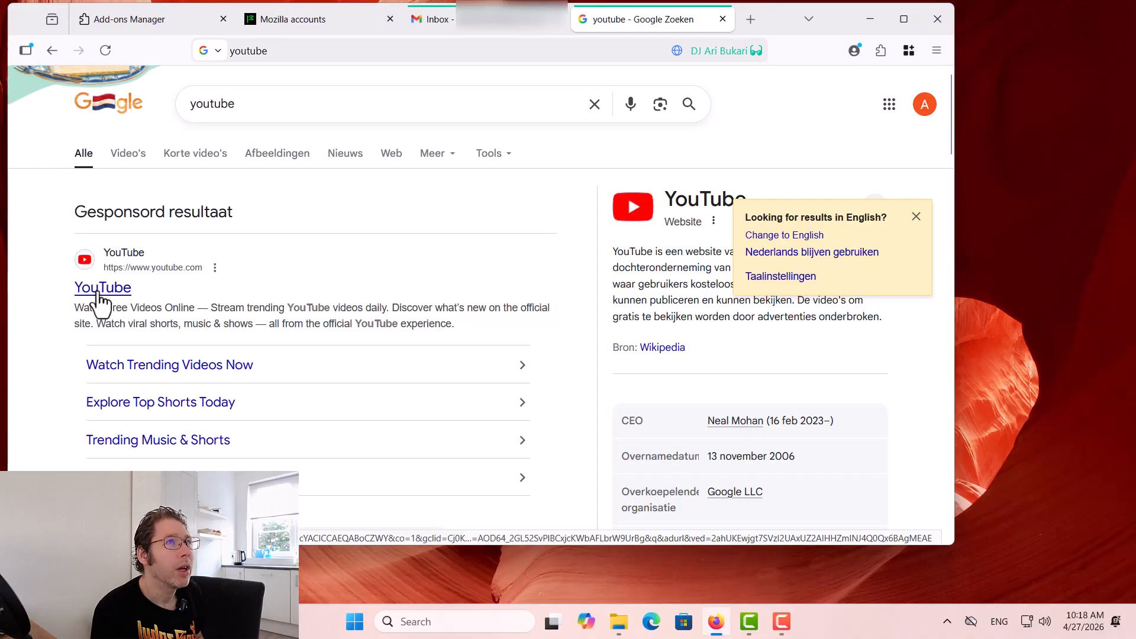
Step: Go from the YouTube result to YouTube Studio and set it to always open in DJ Ari Bukari
click(103, 289)
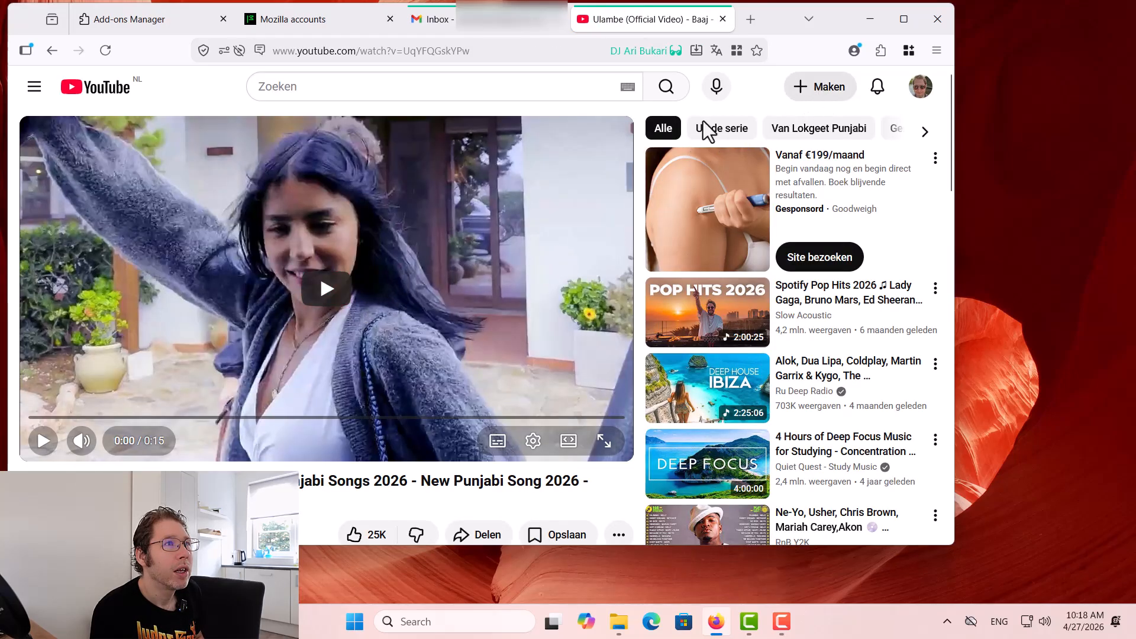
click(919, 91)
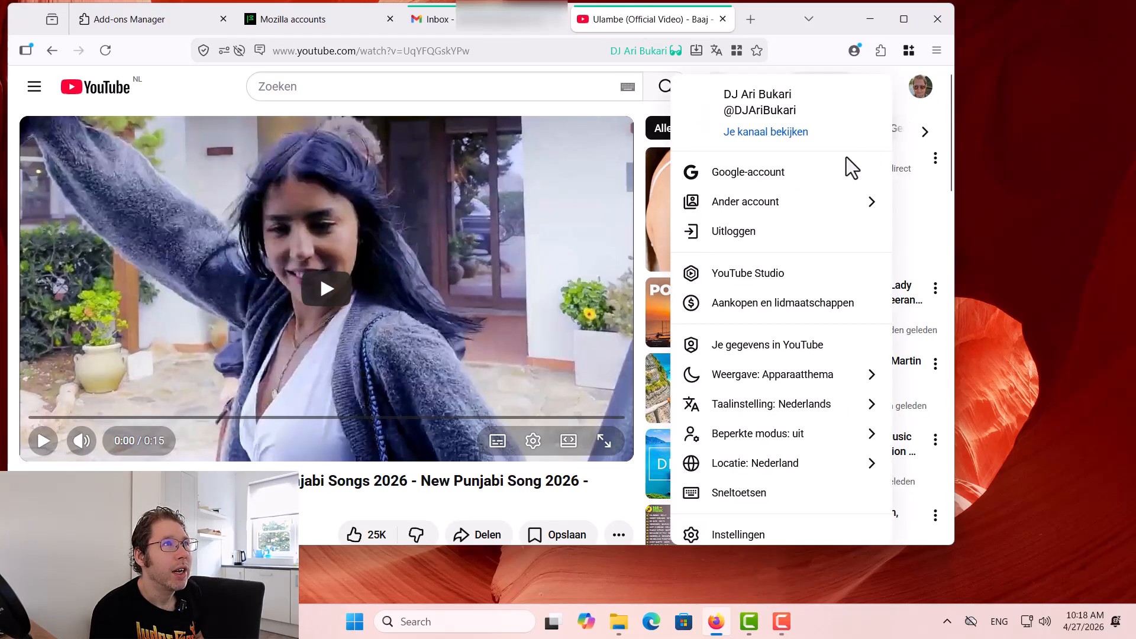
click(748, 280)
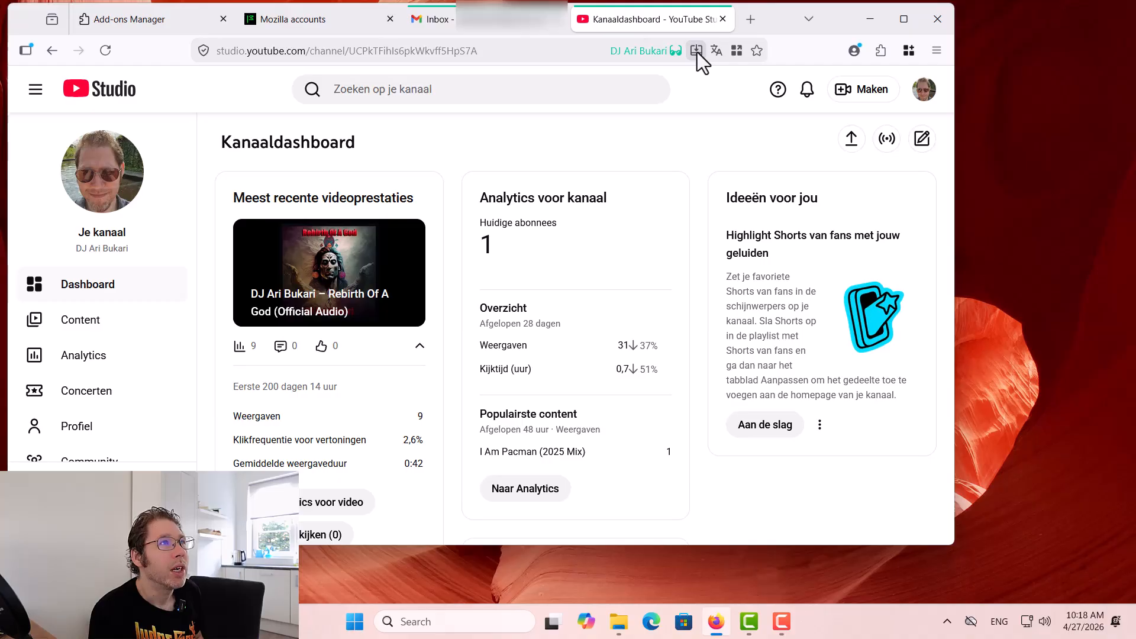
click(737, 51)
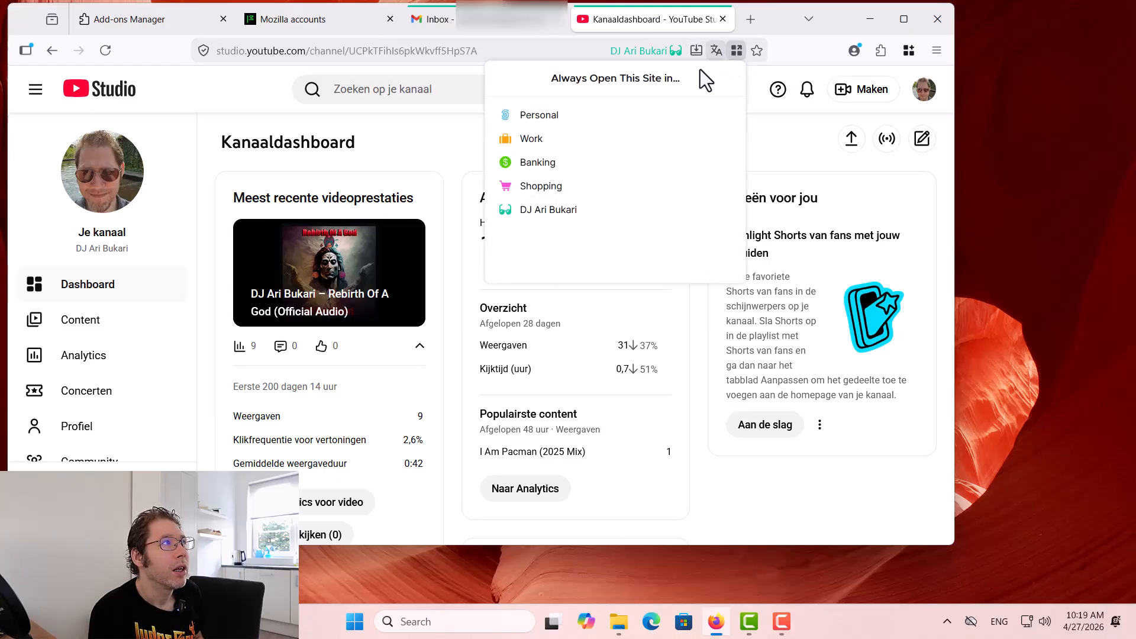
click(569, 210)
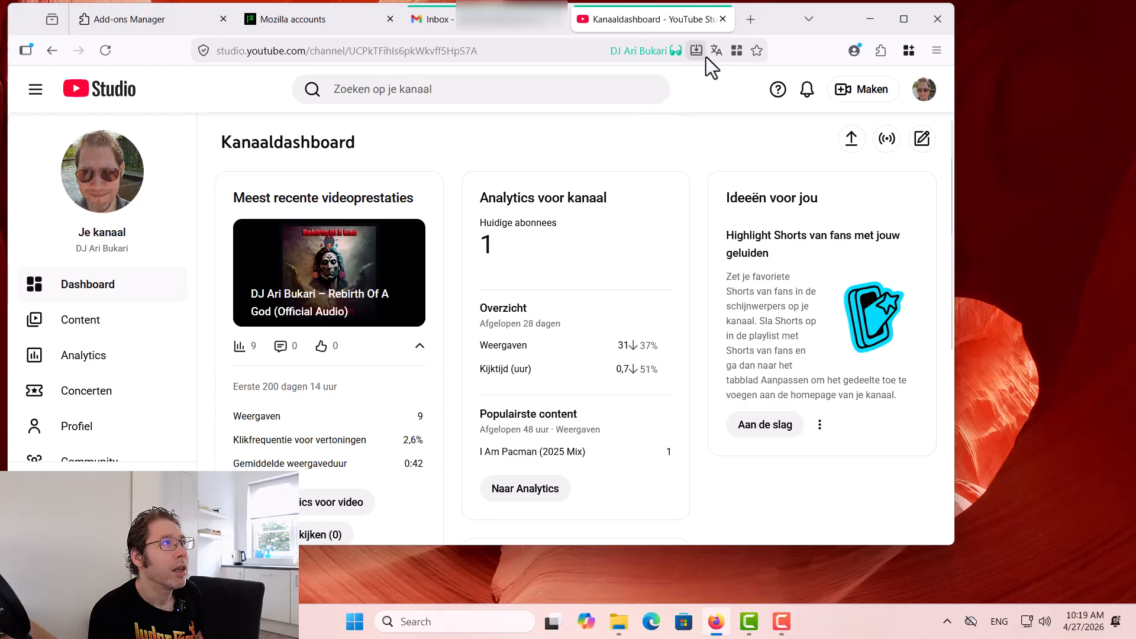
Step: Open djaribukari.bandcamp.com in a new tab and accept only the necessary cookies
click(752, 19)
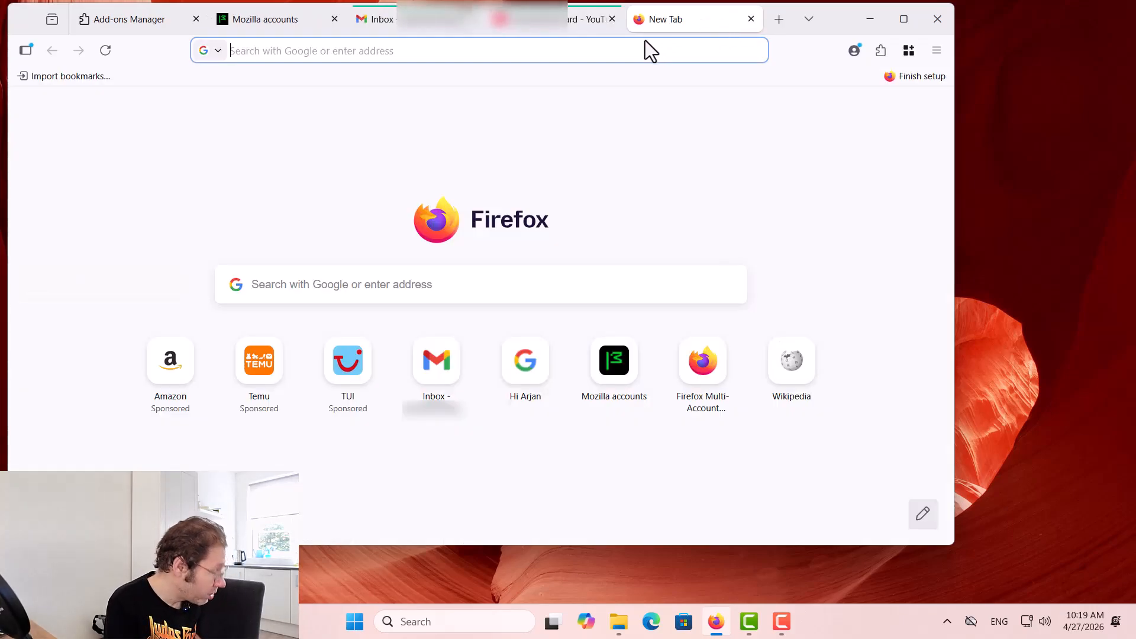
text(dj)
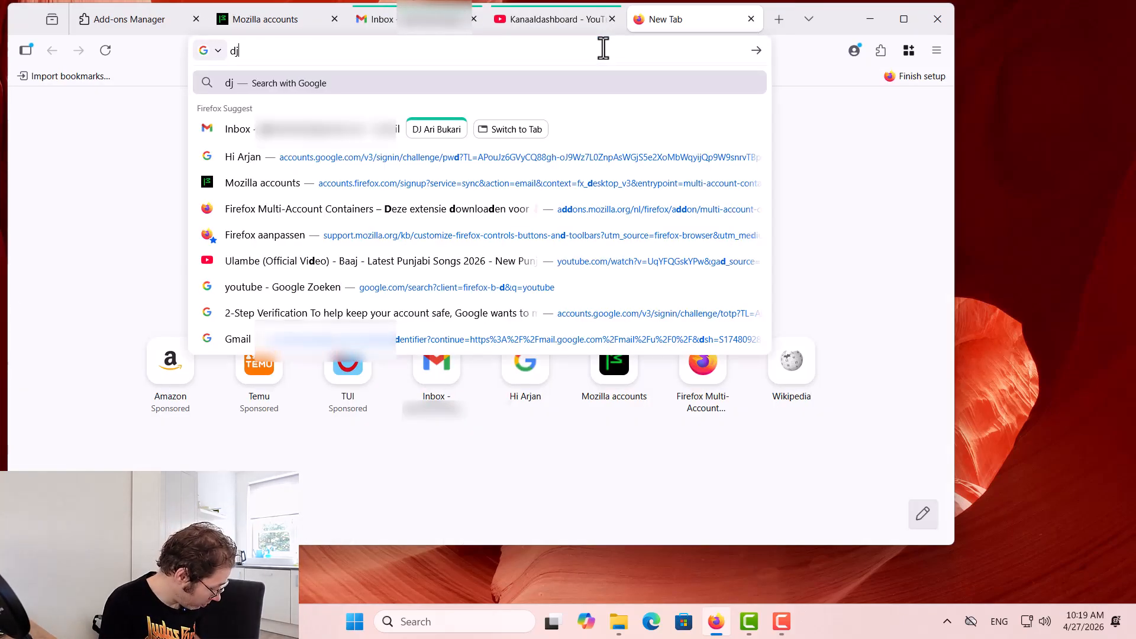
text(aribukari)
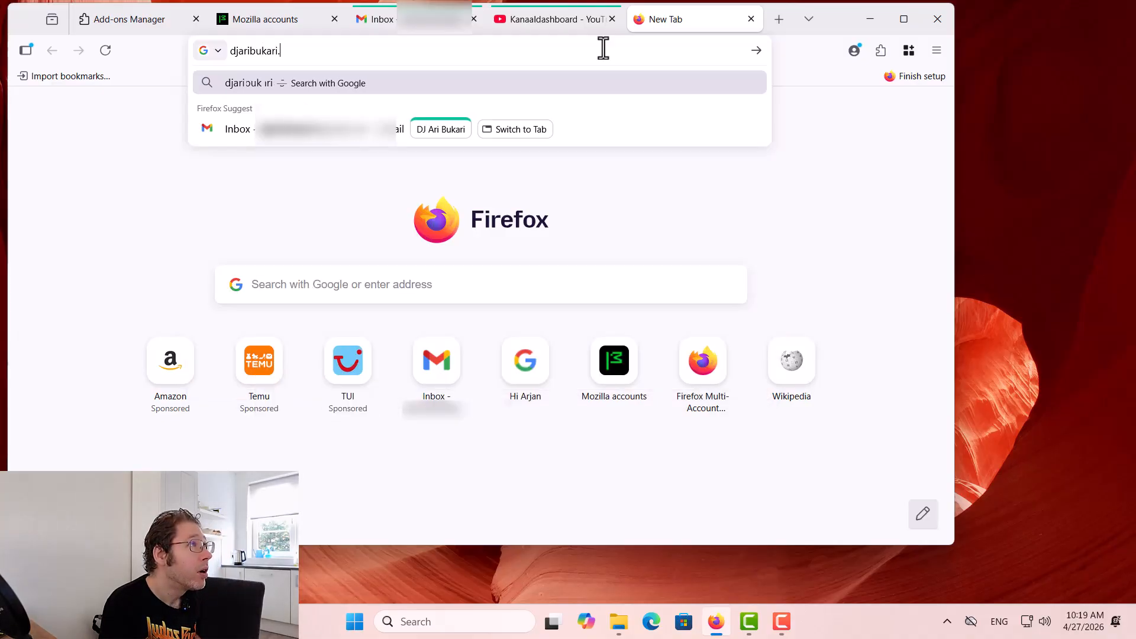
text(.bandcamp)
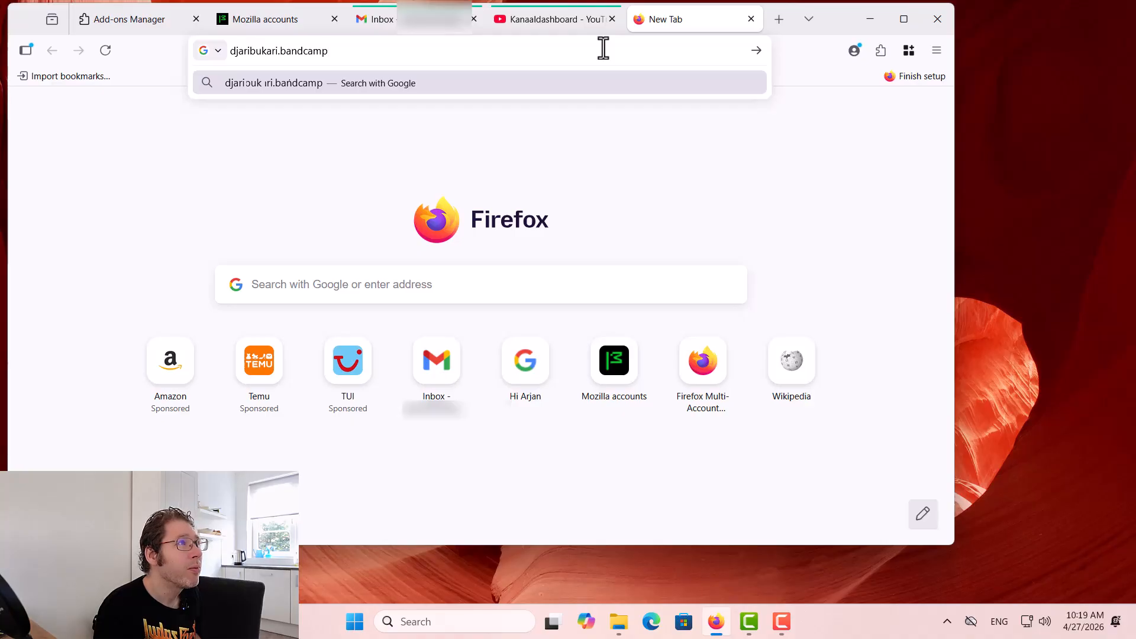
text(.com)
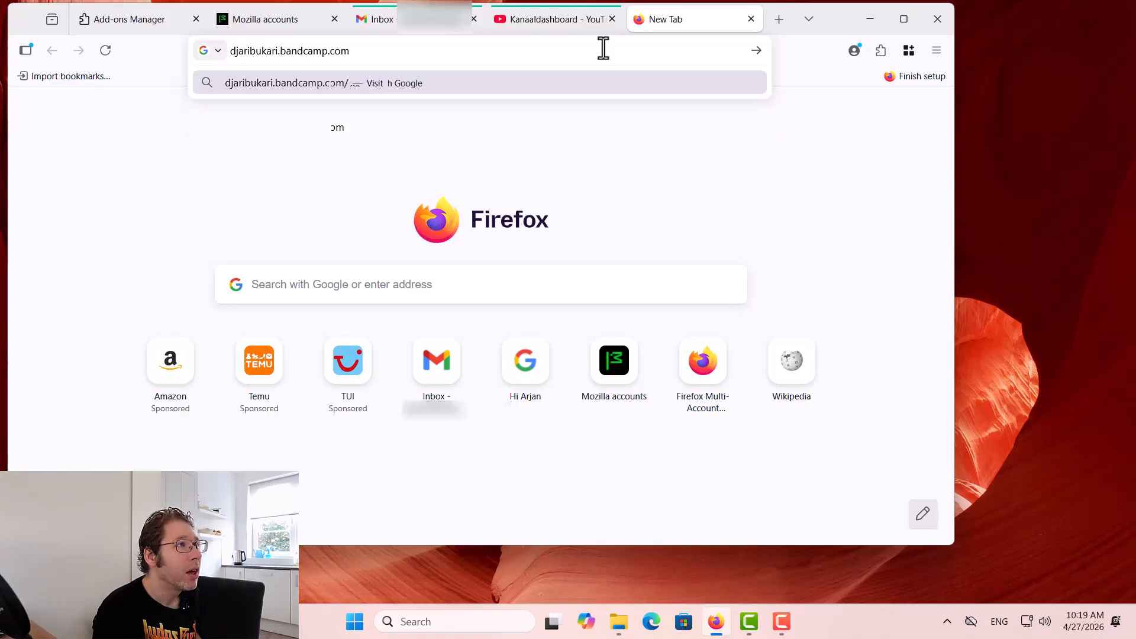
key(Return)
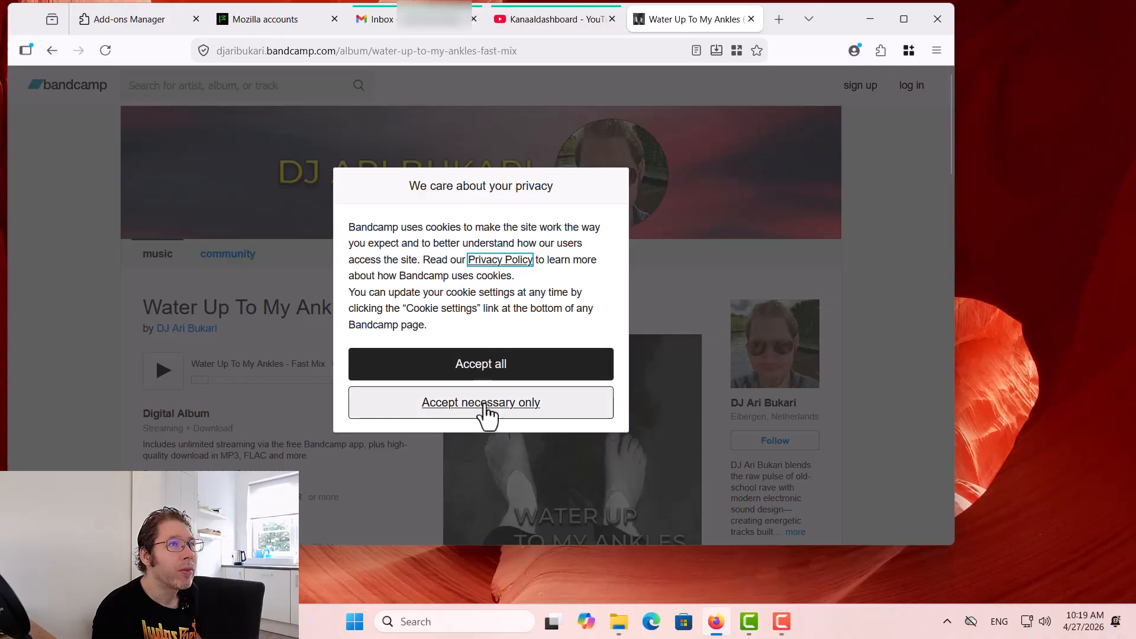
click(473, 396)
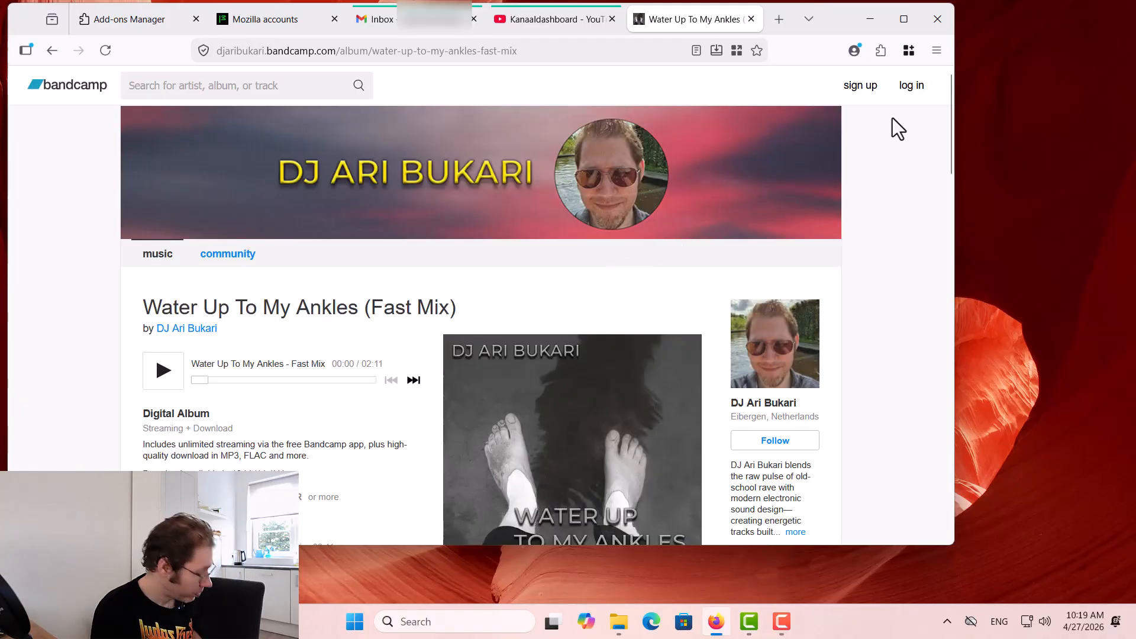
Step: Open the Bandcamp login page and log in with the artist account's username and password
click(916, 88)
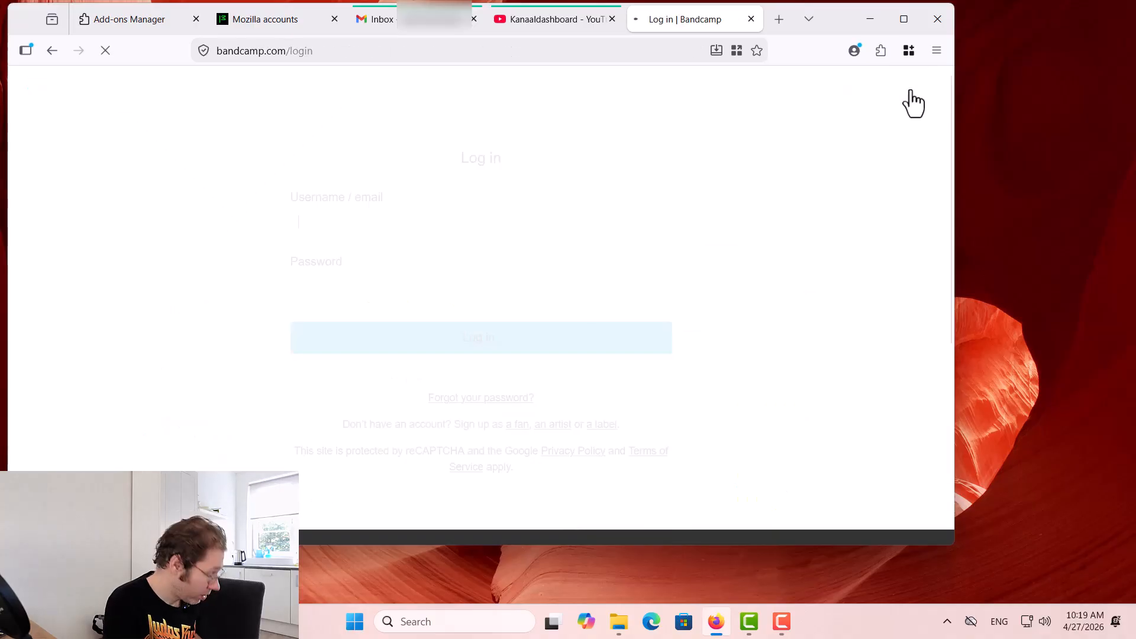
click(531, 229)
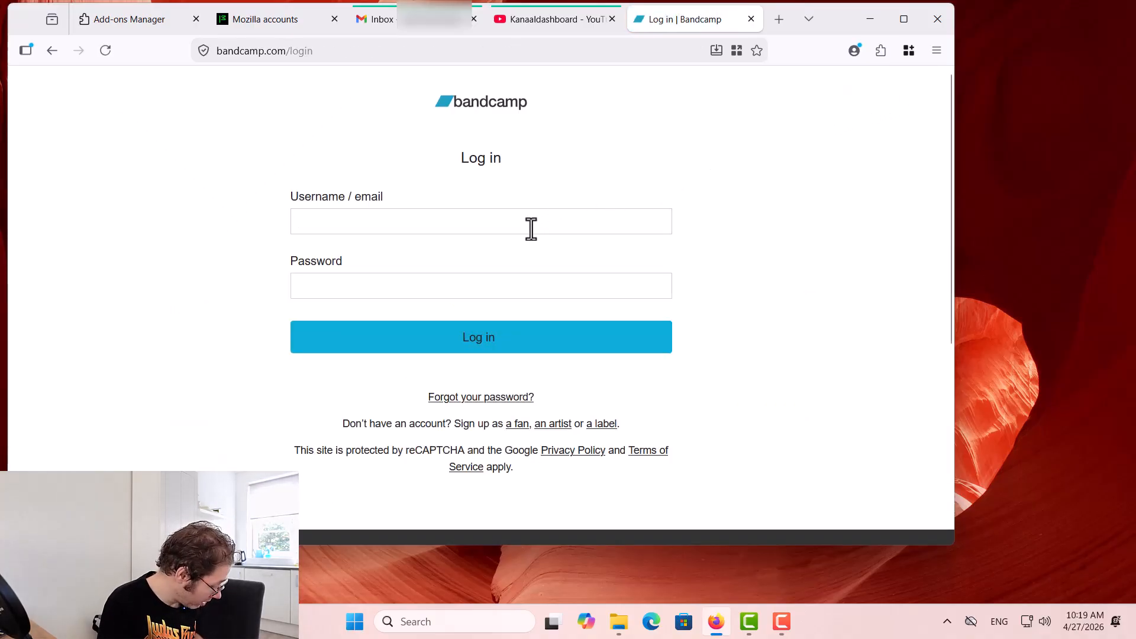
text(••••••)
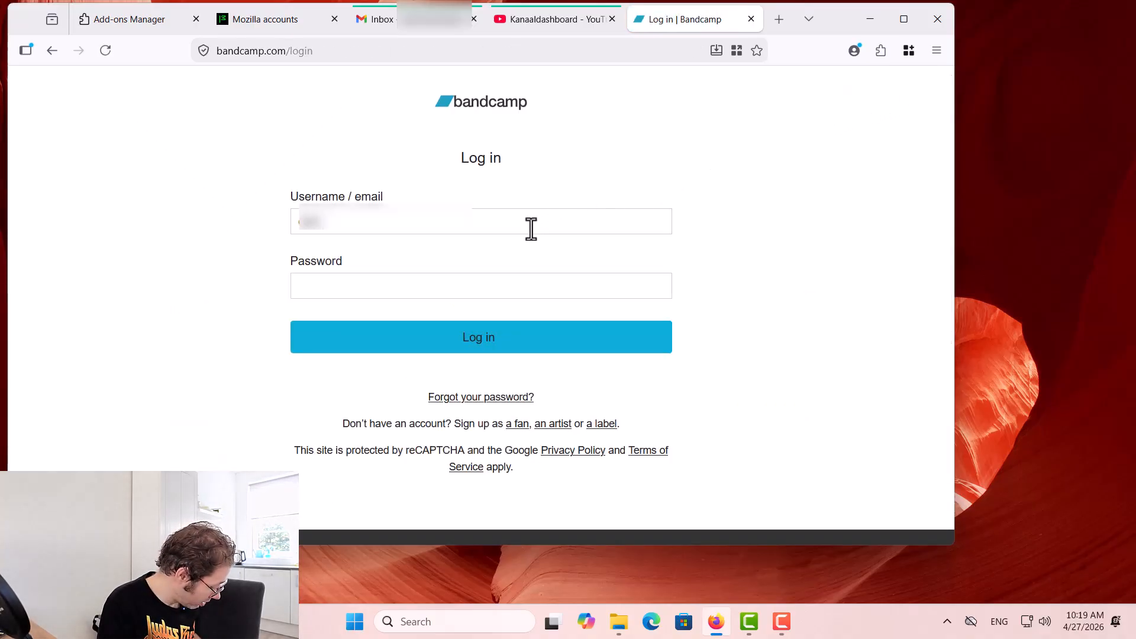
text(••••••)
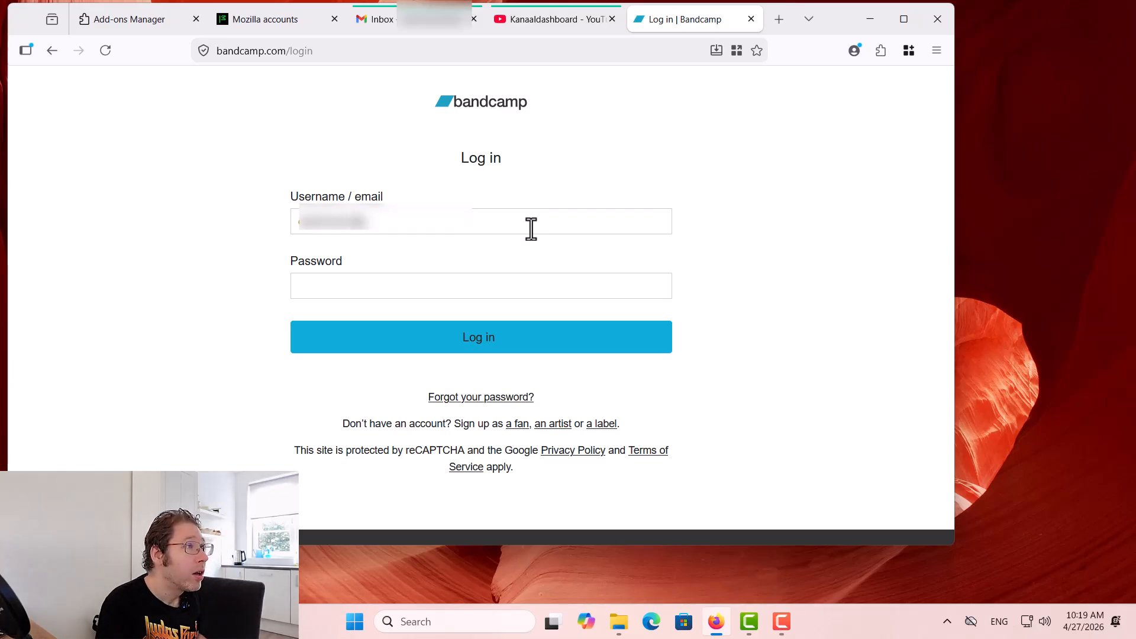
text(•••••••)
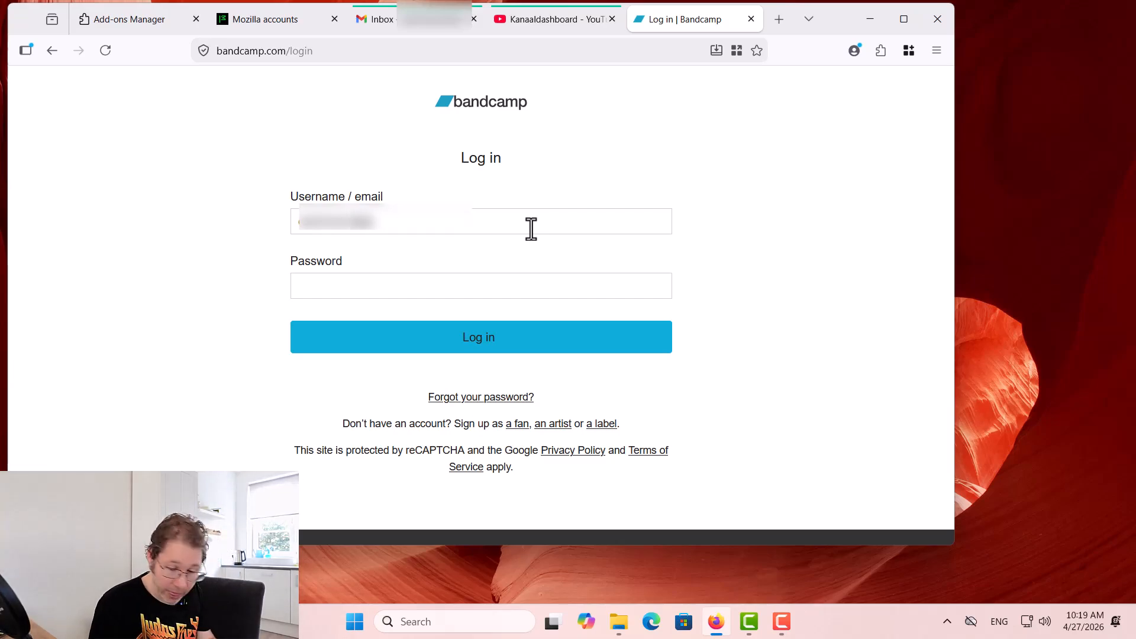
text(••)
key(Tab)
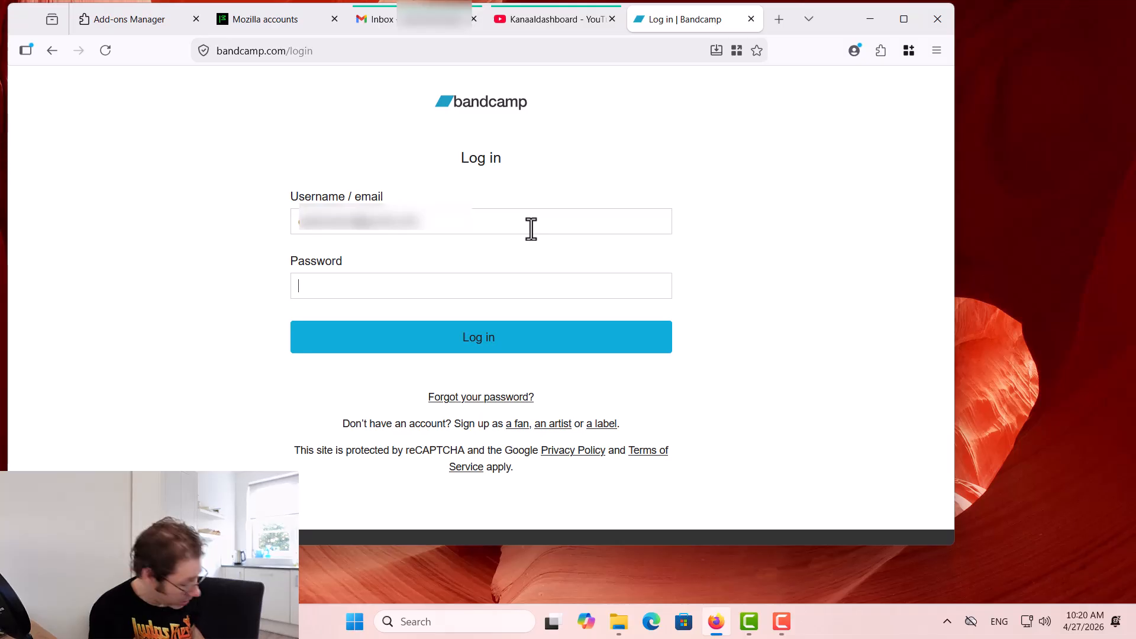
text(••)
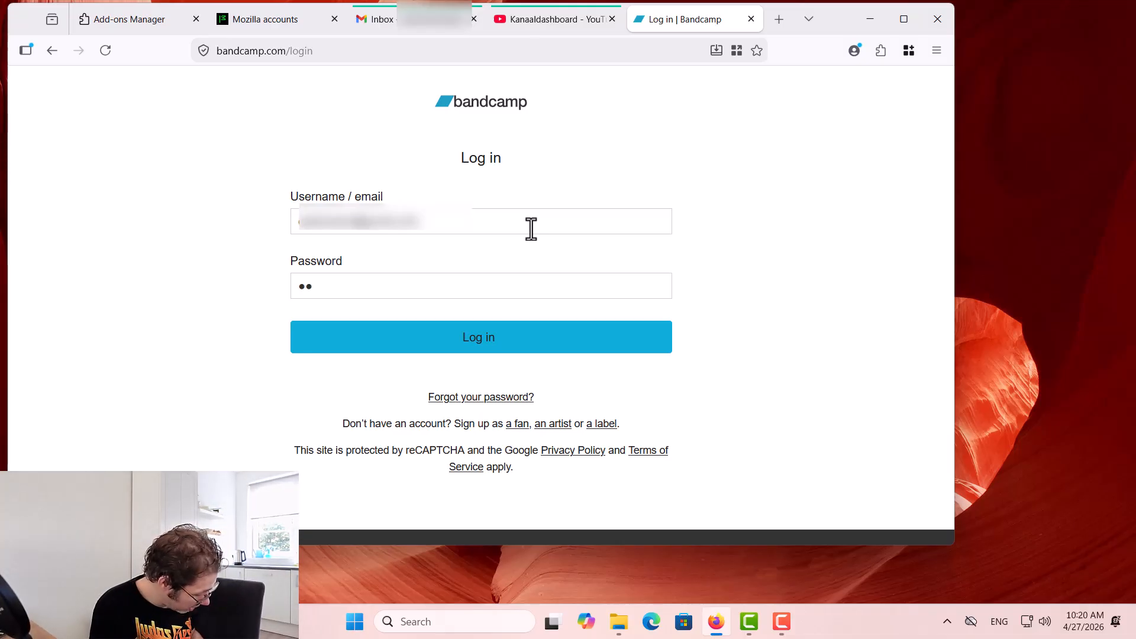
text(•••)
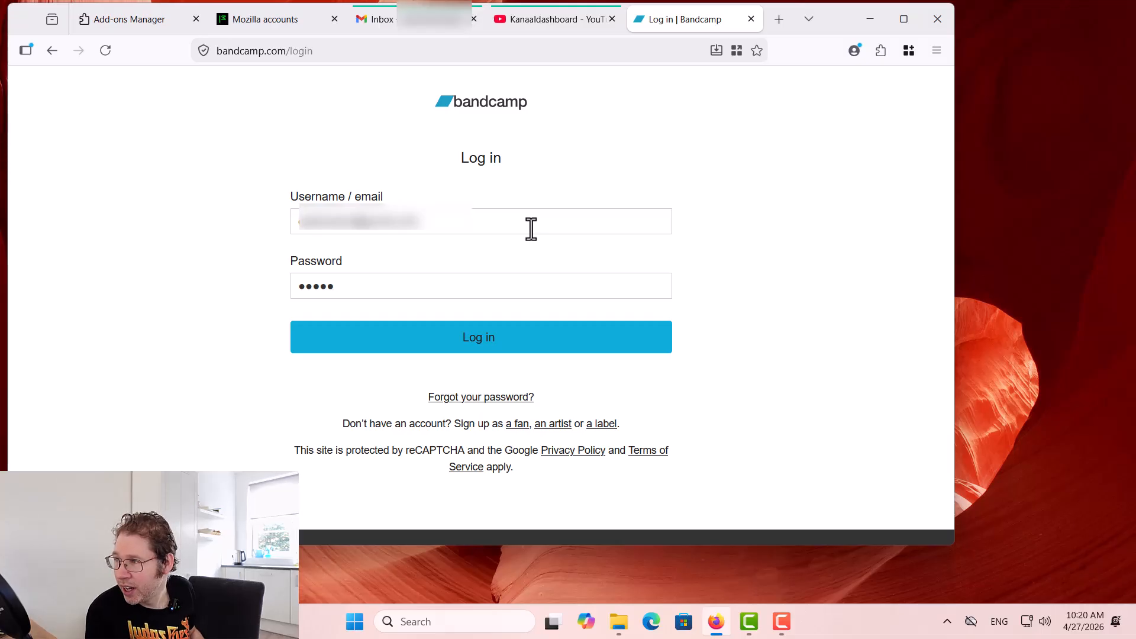
text(••)
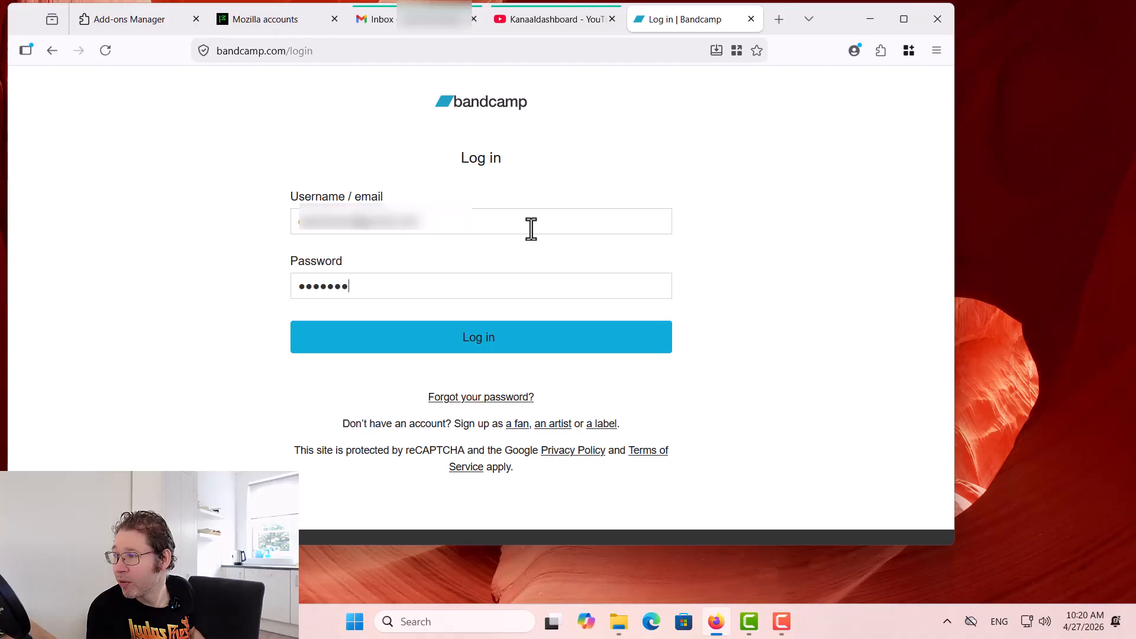
text(••)
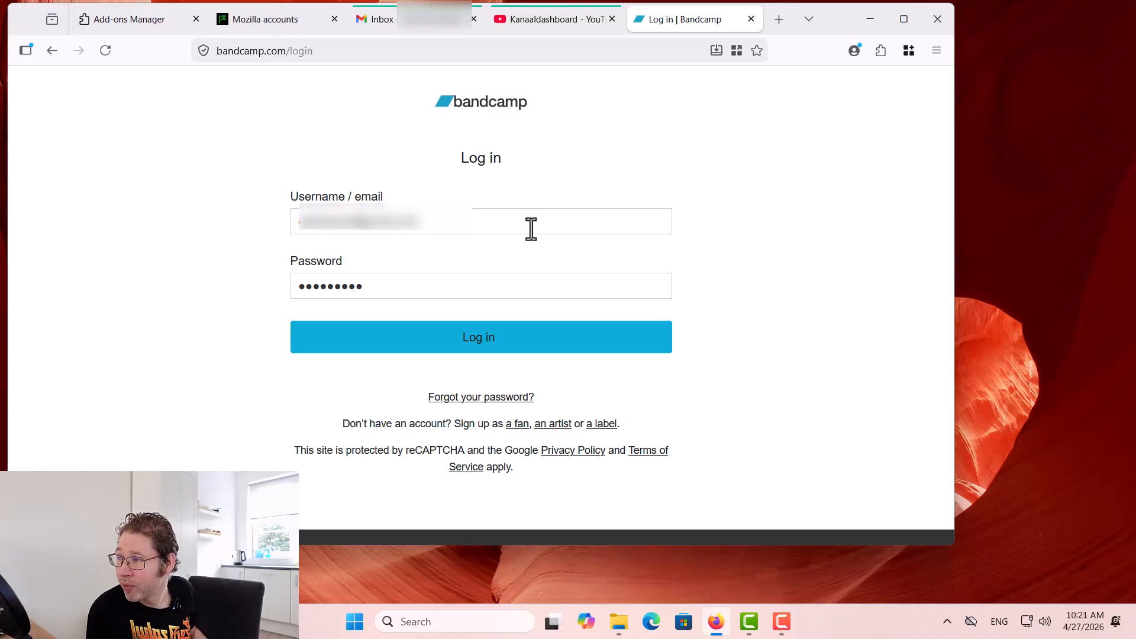
text(••)
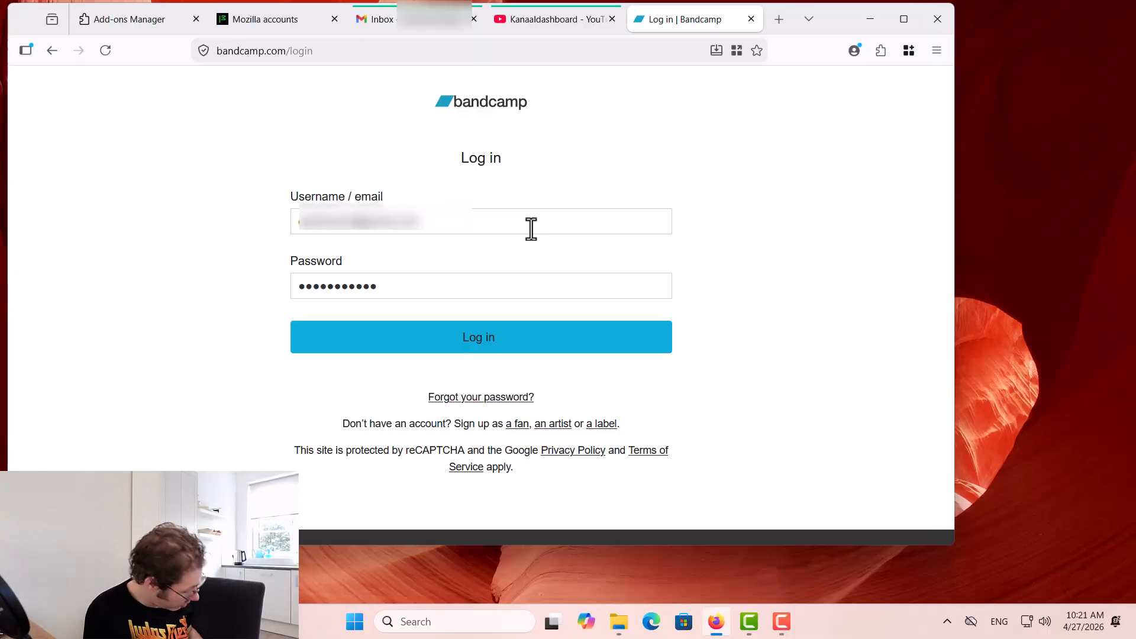
text(••)
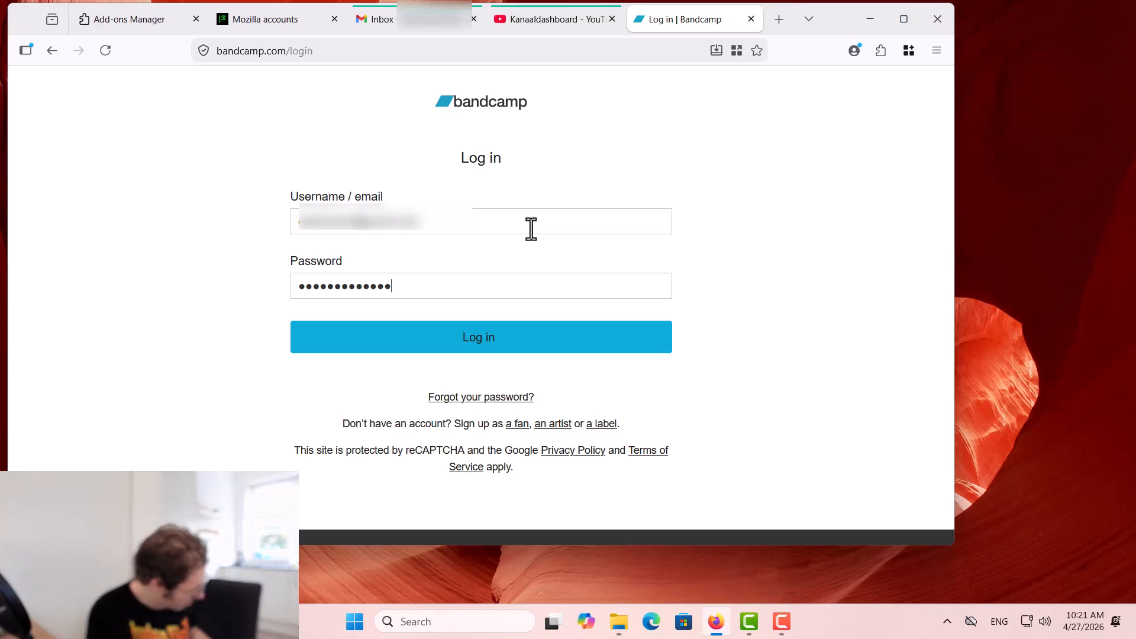
text(••)
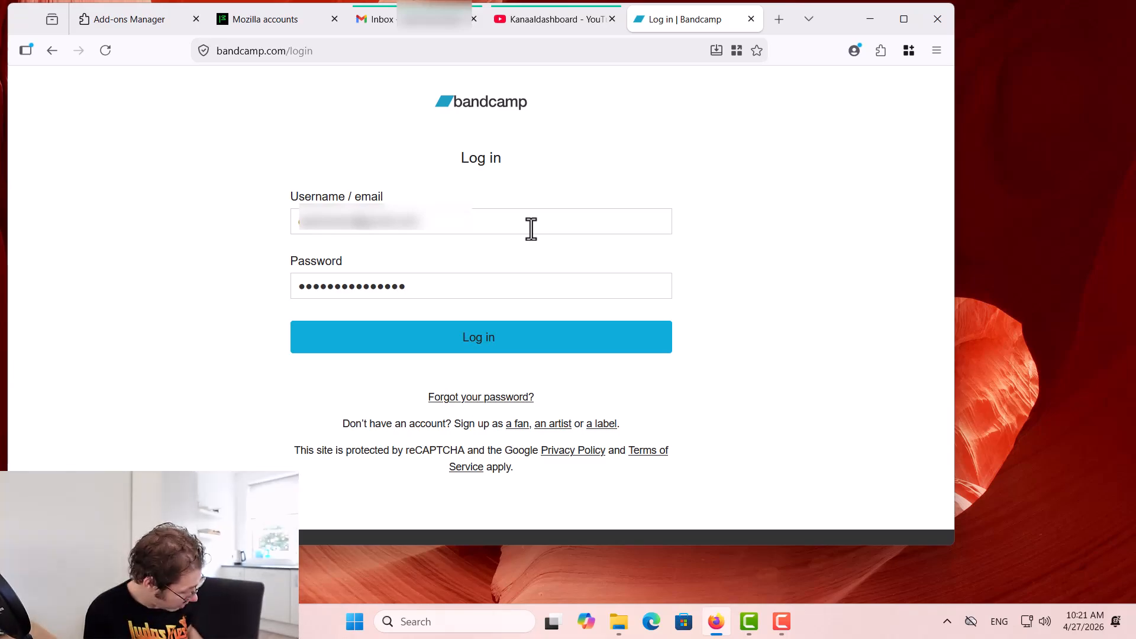
text(••)
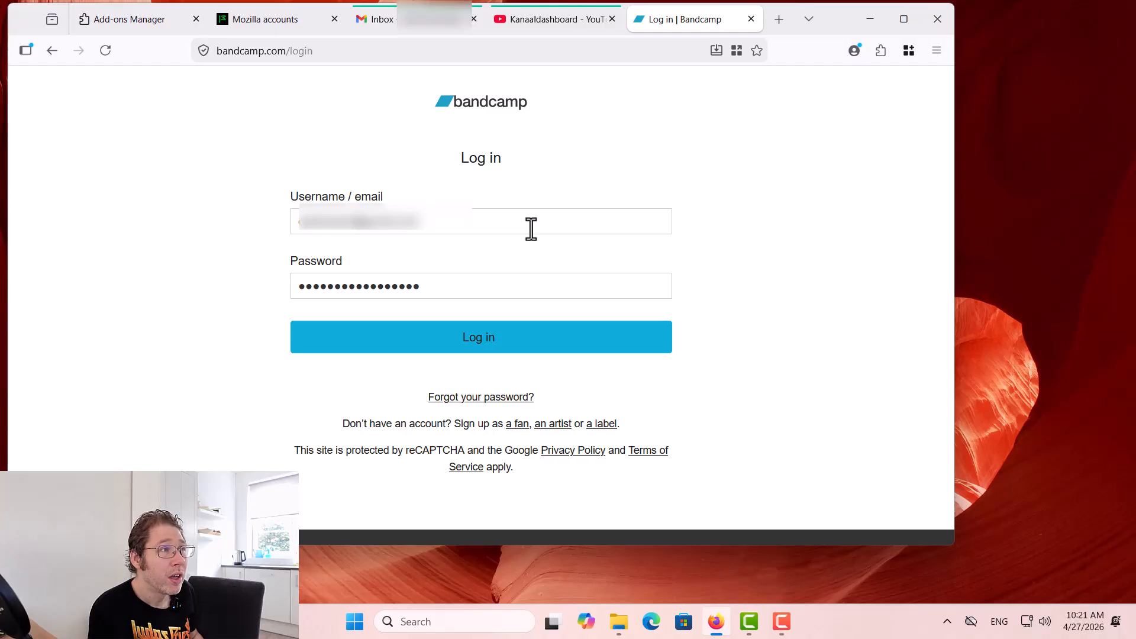
text(••)
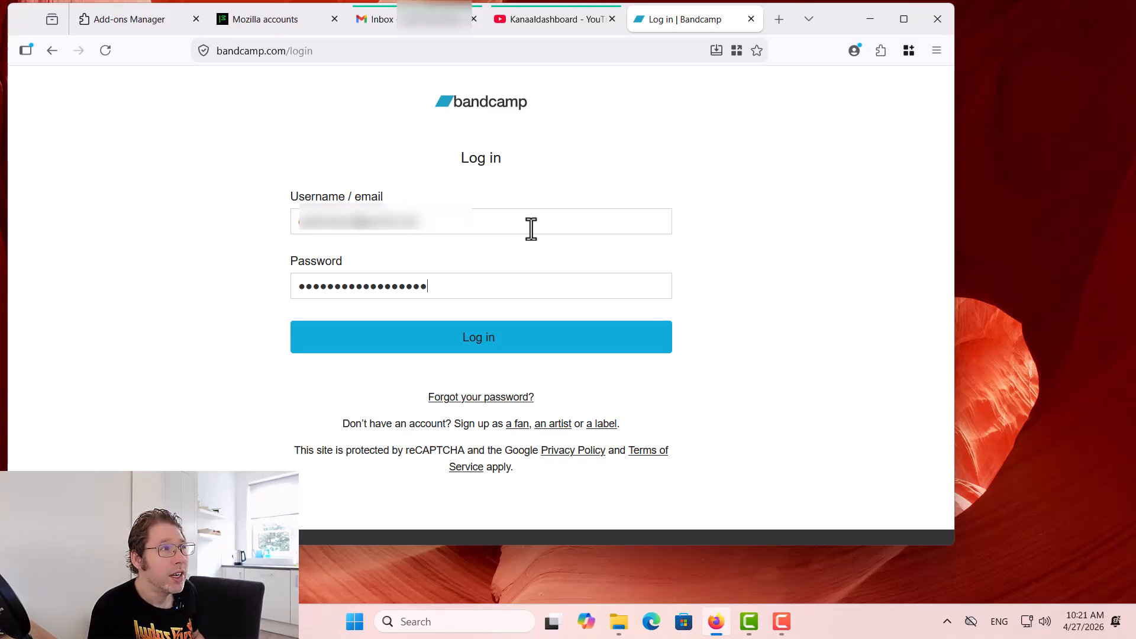
text(•)
key(Return)
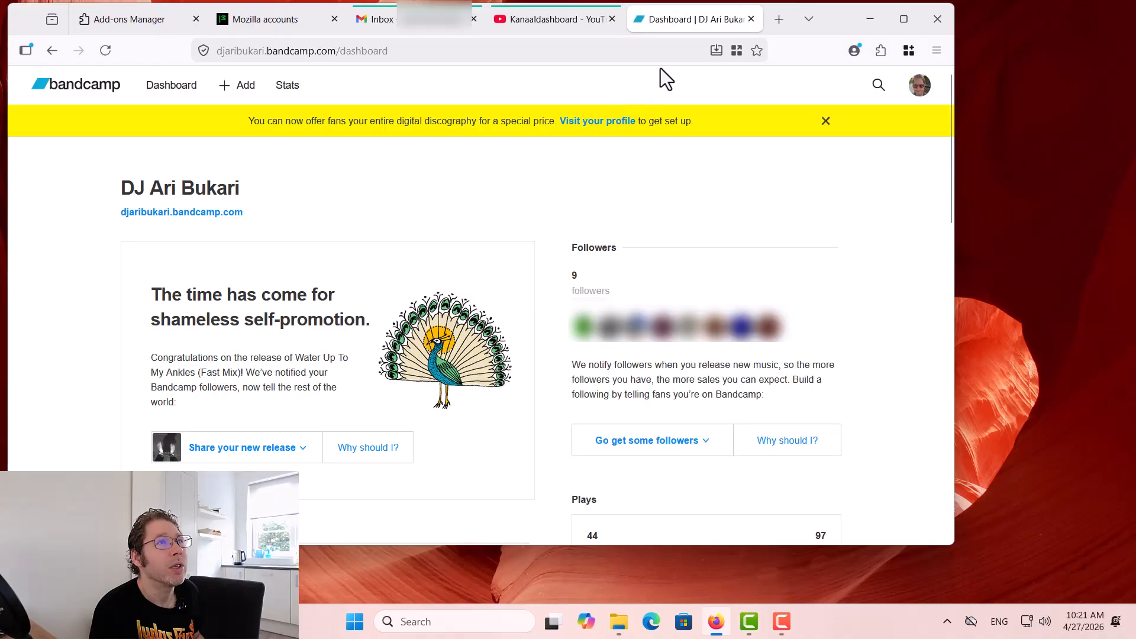
Step: Set Bandcamp to always open in the DJ Ari Bukari container and accept only necessary cookies
click(743, 51)
click(634, 209)
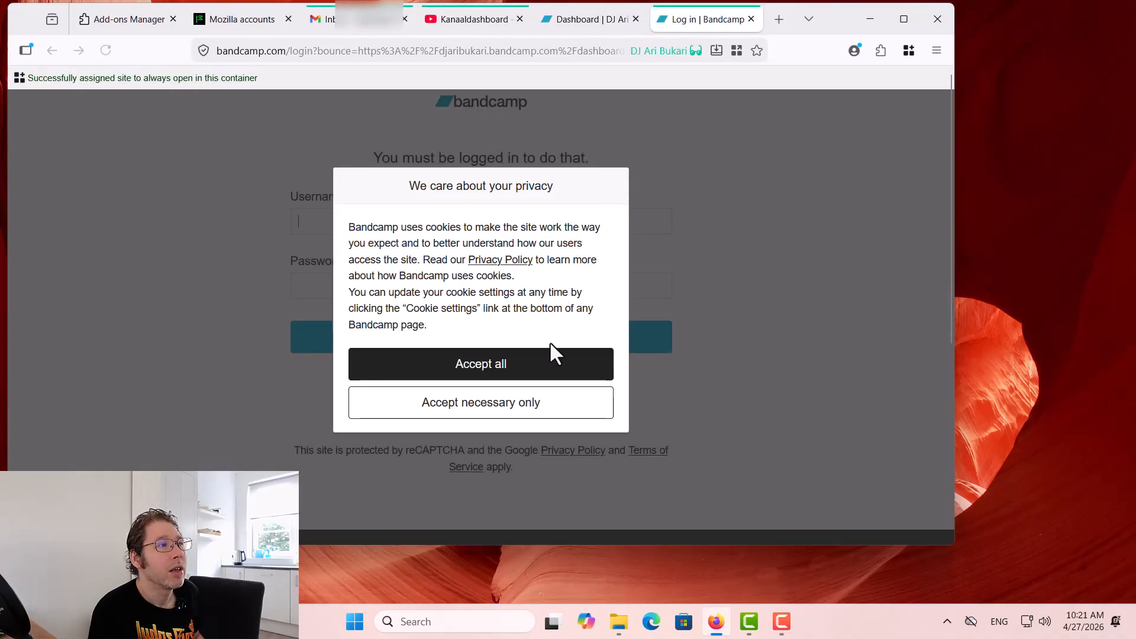
click(530, 414)
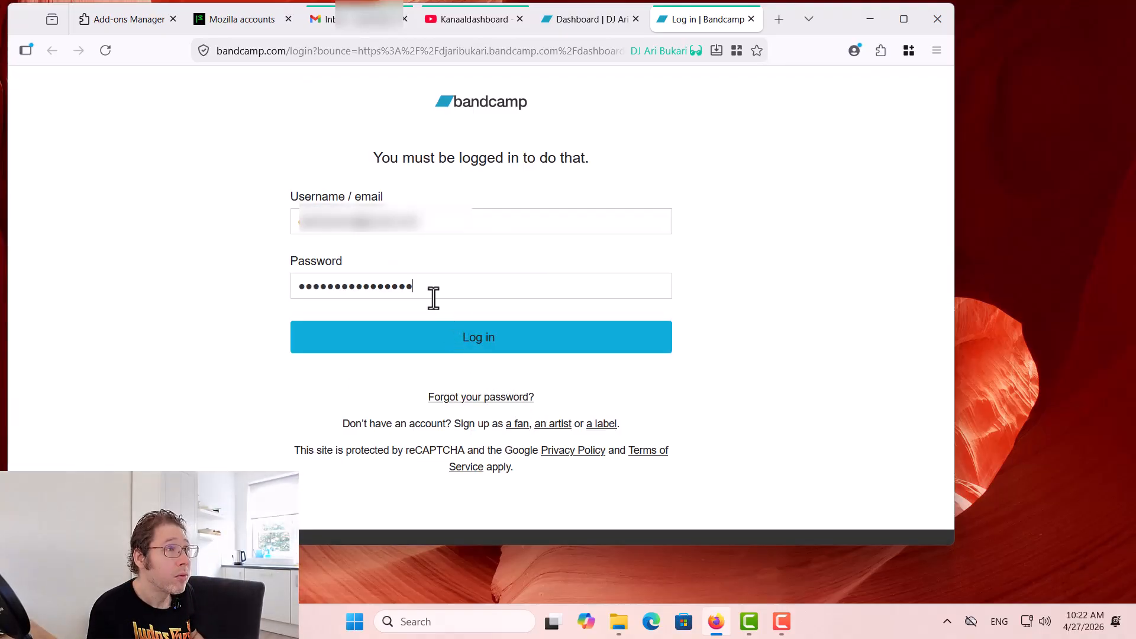
Step: Log in to Bandcamp in the container tab and close the duplicate dashboard tab
text(••)
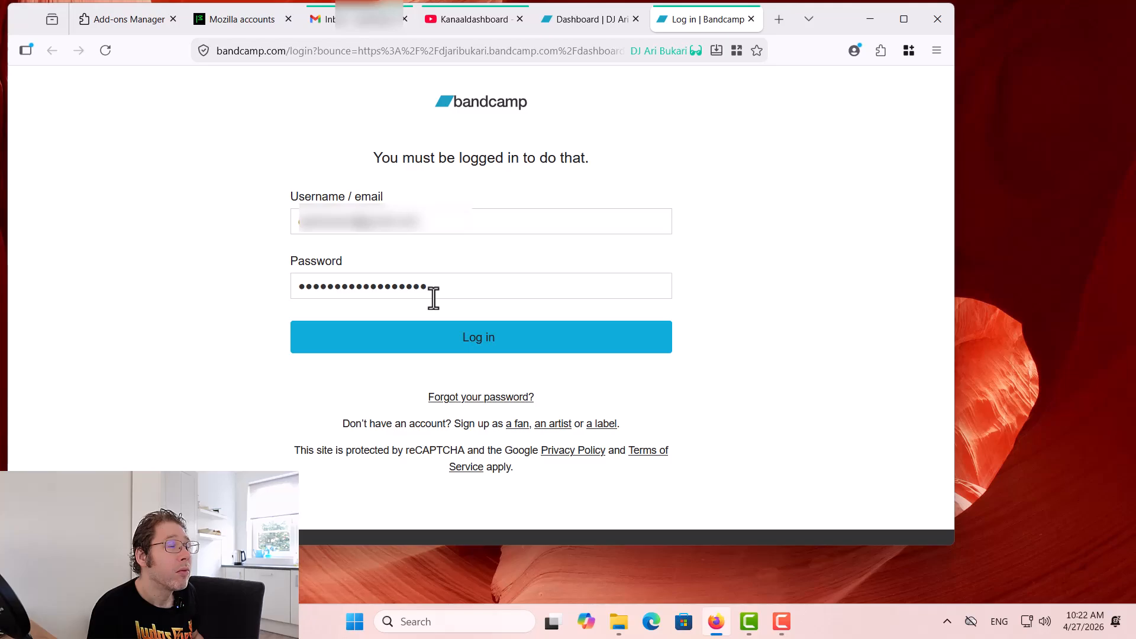
text(•)
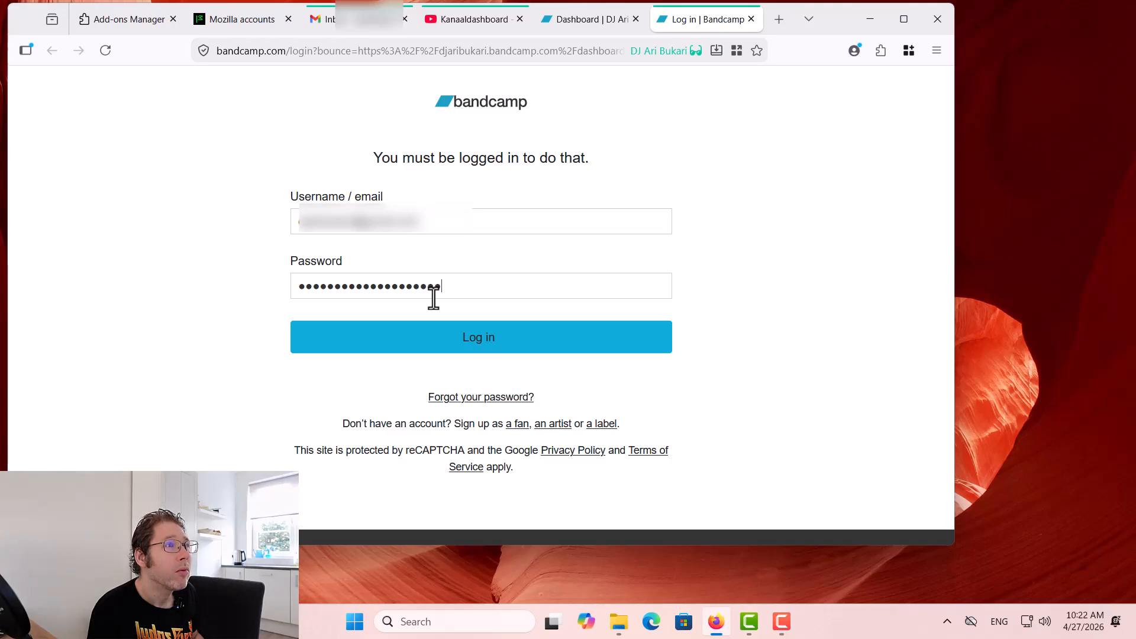
key(Return)
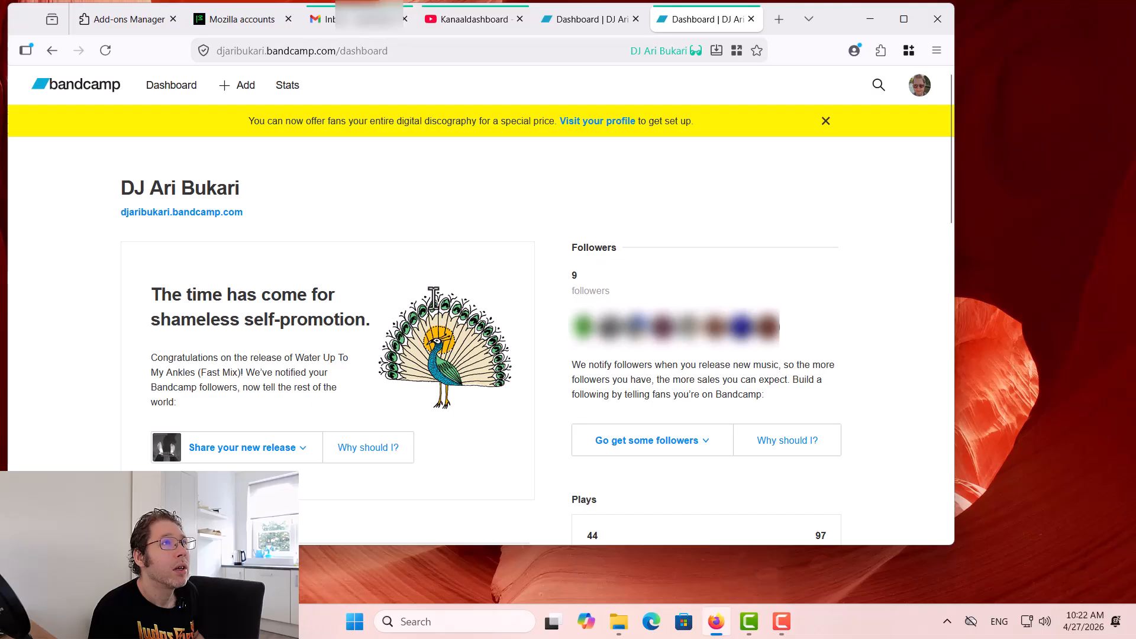
middle_click(627, 25)
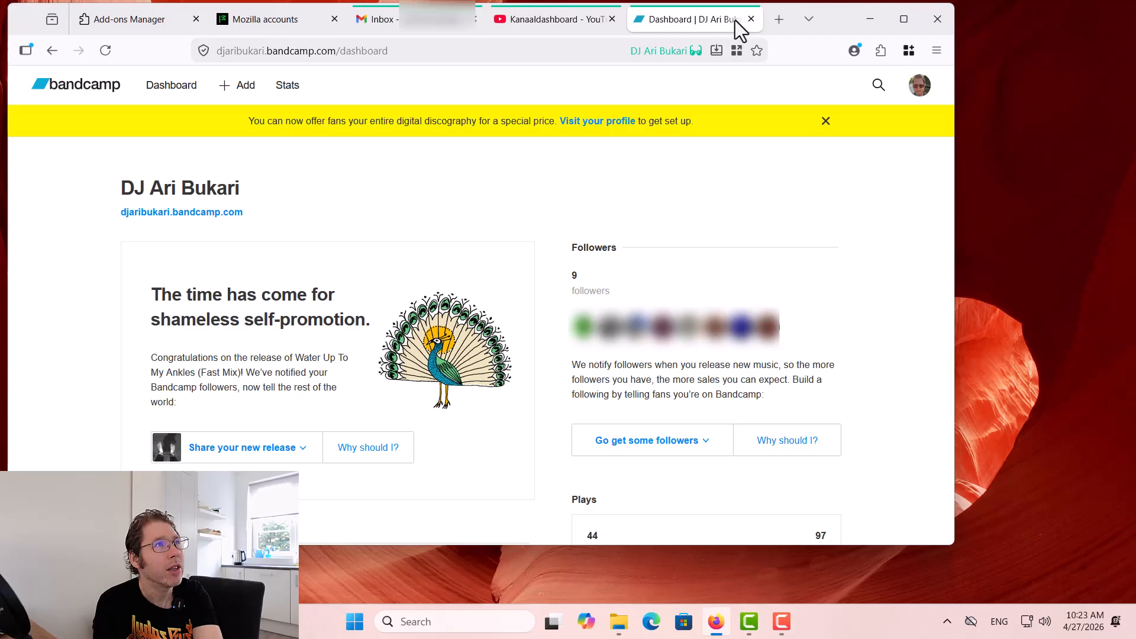
Step: Close the Bandcamp, YouTube Studio, Gmail, Mozilla accounts and final tabs so Firefox shuts
click(751, 19)
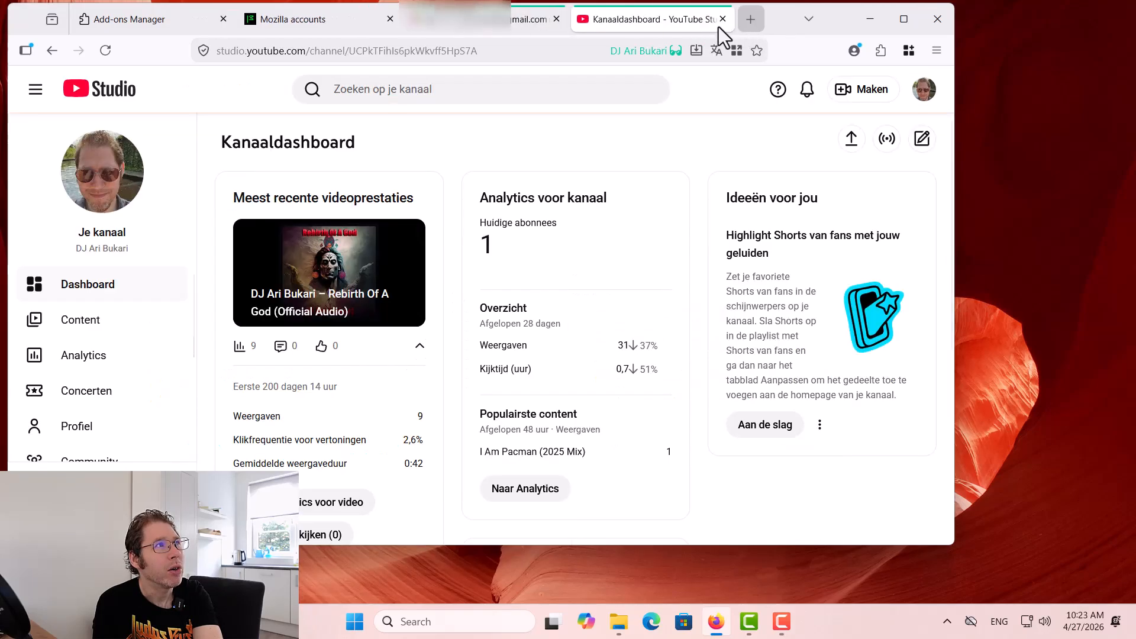
click(722, 19)
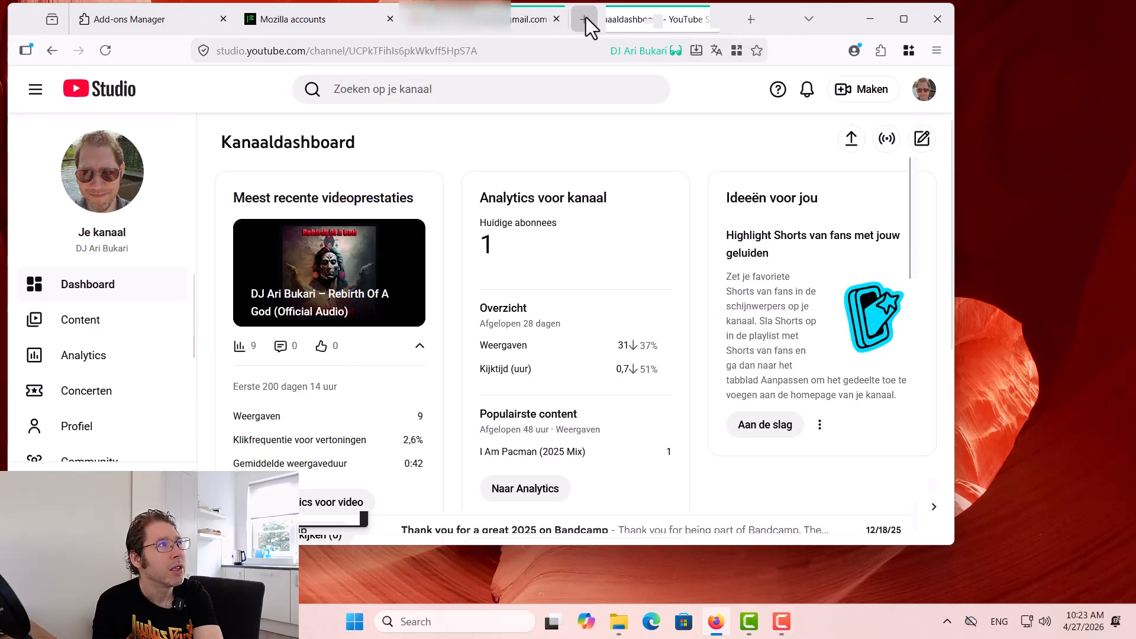
click(554, 21)
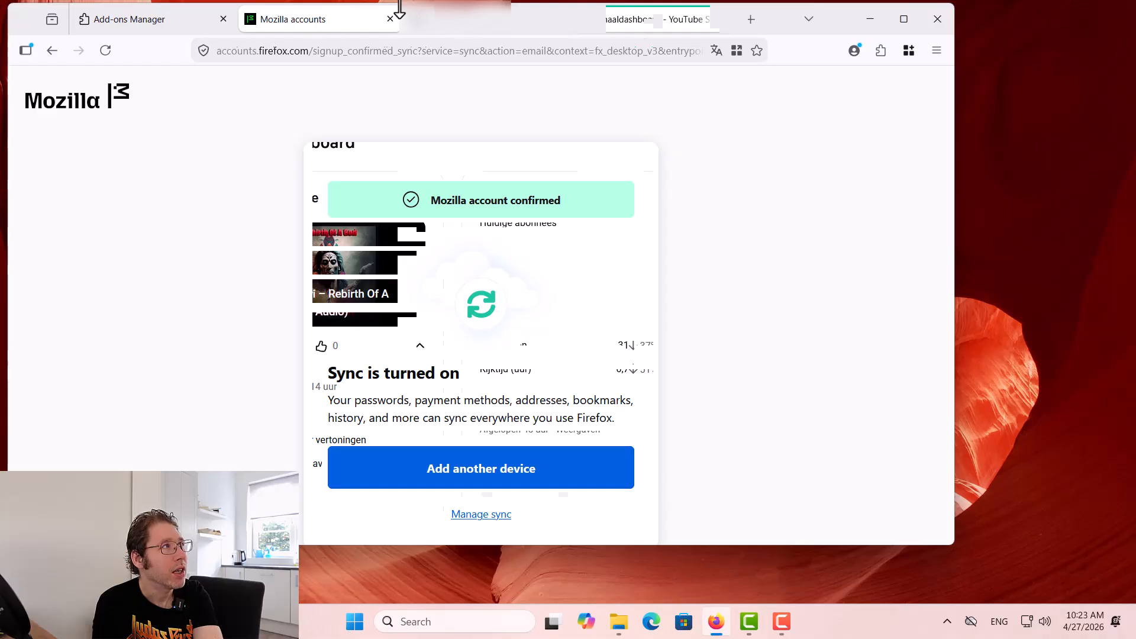
click(390, 20)
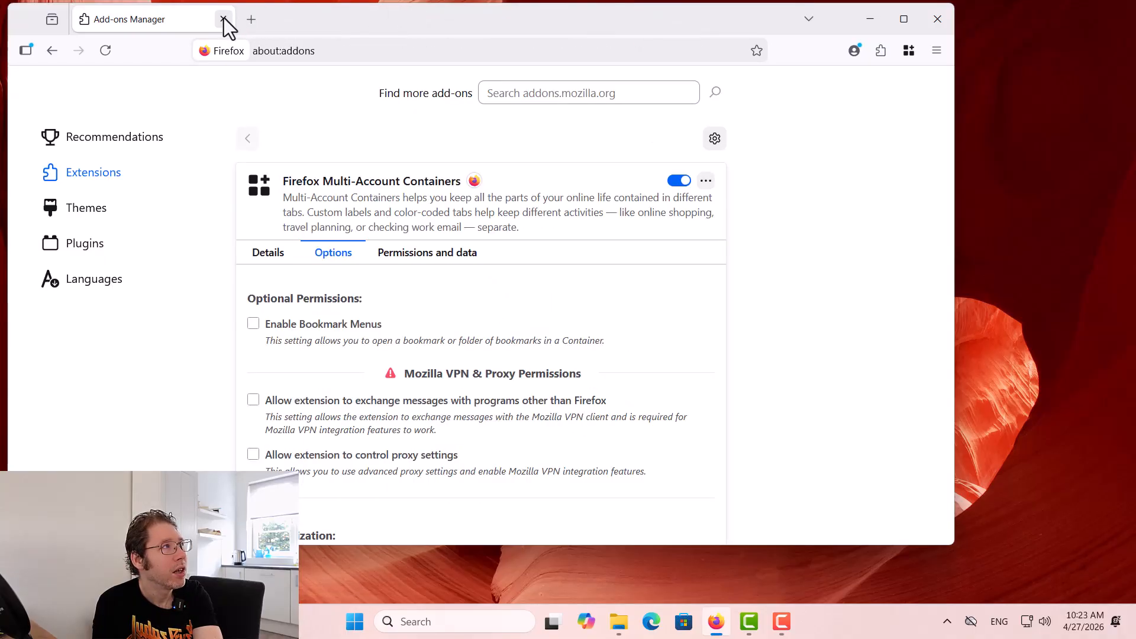
click(223, 19)
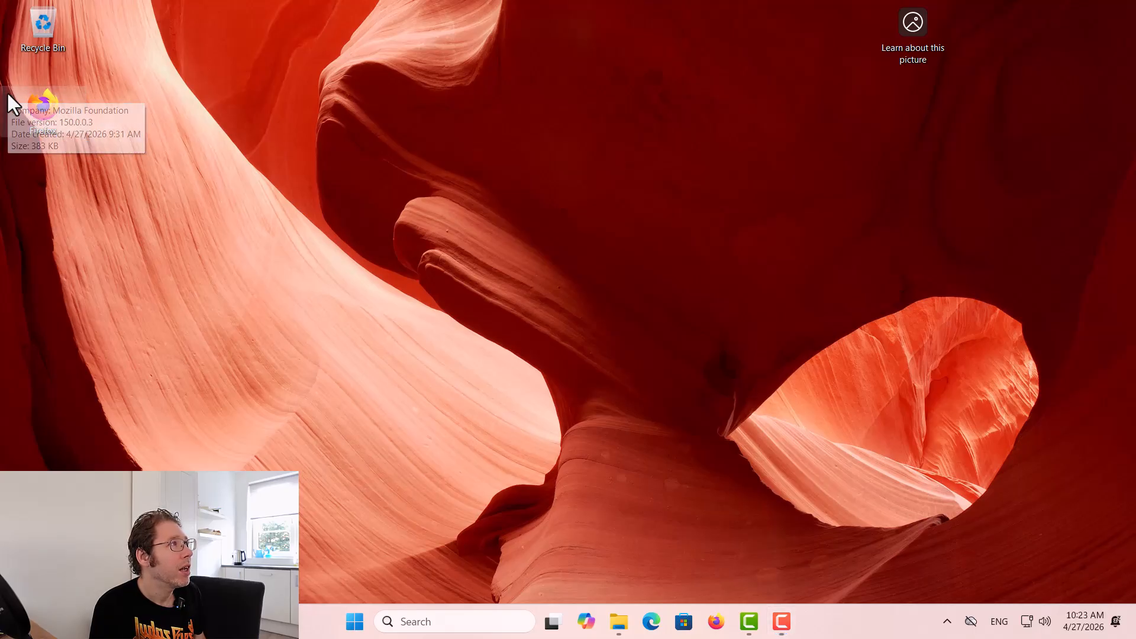
Step: Delete the Firefox desktop shortcut, permanently empty the Recycle Bin, and relaunch Firefox from the taskbar
key(Delete)
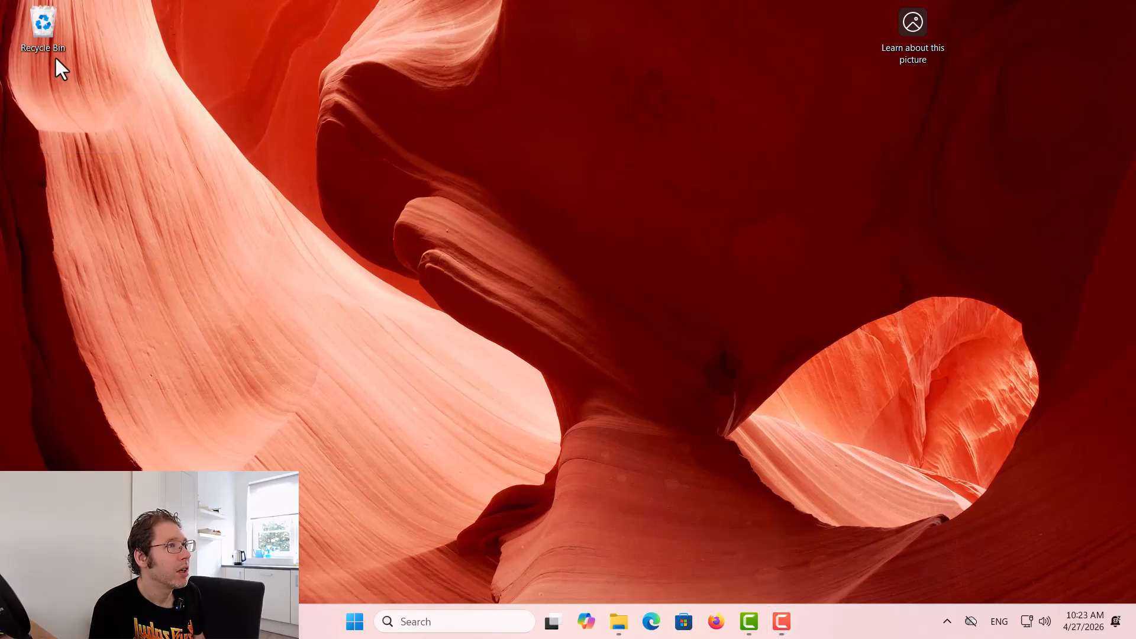
right_click(45, 44)
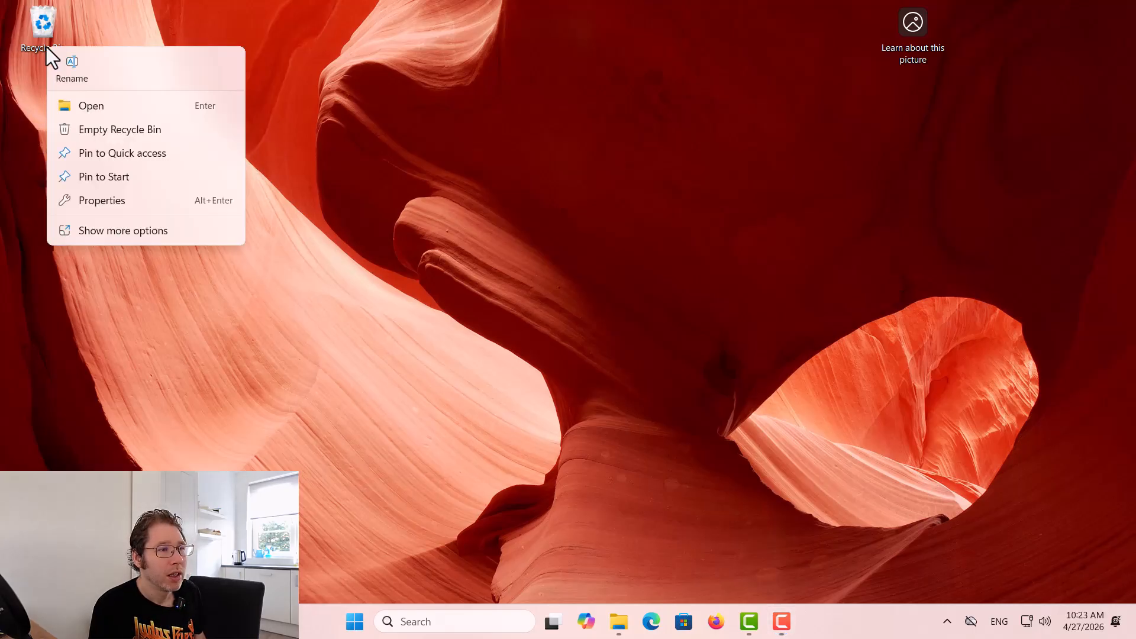
click(100, 129)
click(633, 358)
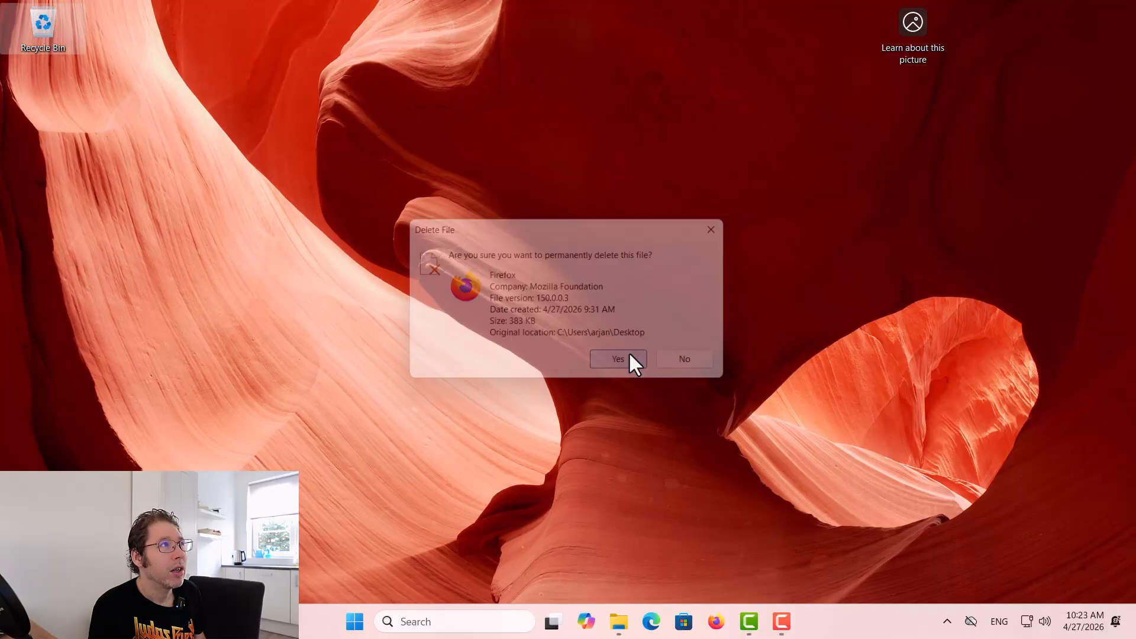
click(716, 621)
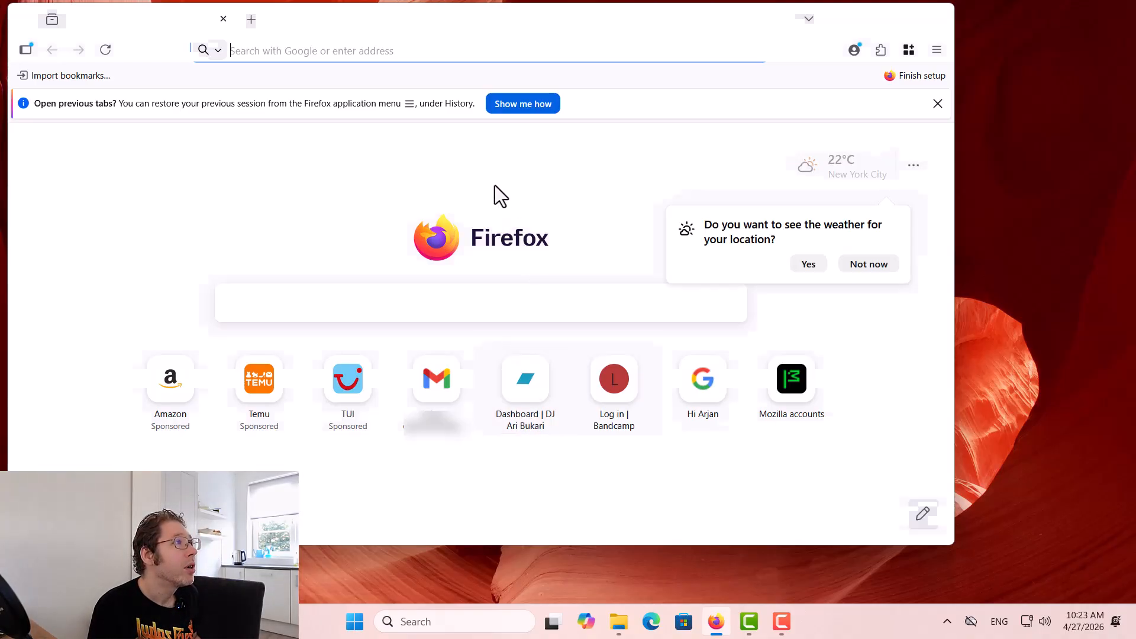
Step: Search Google for 'youtube' in the plain new tab
text(you)
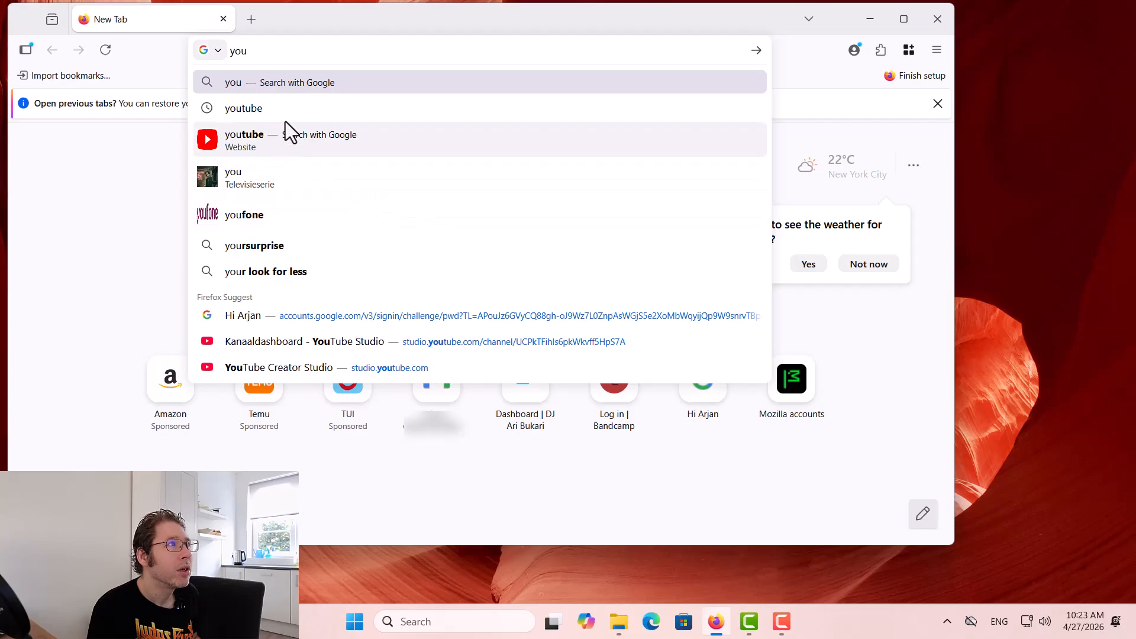
click(243, 140)
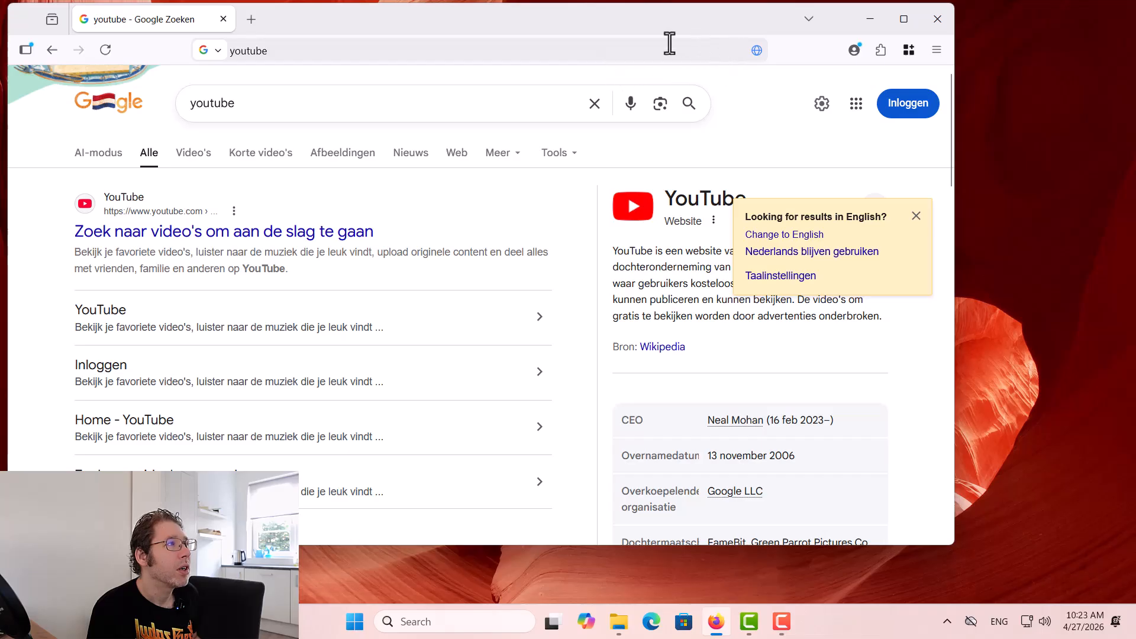
click(254, 52)
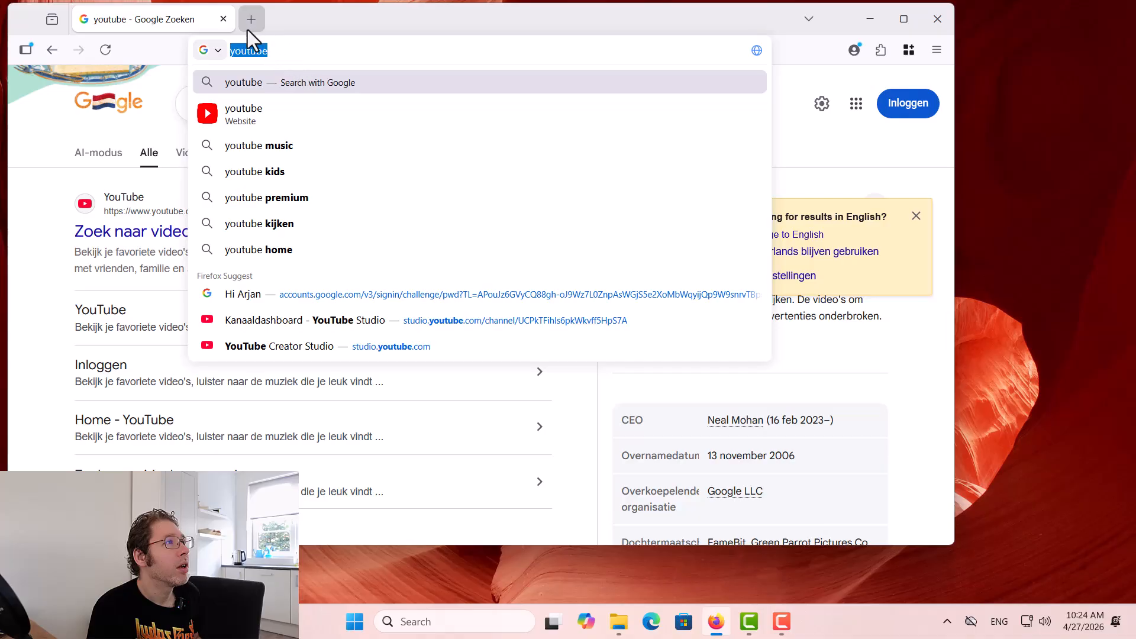
click(279, 23)
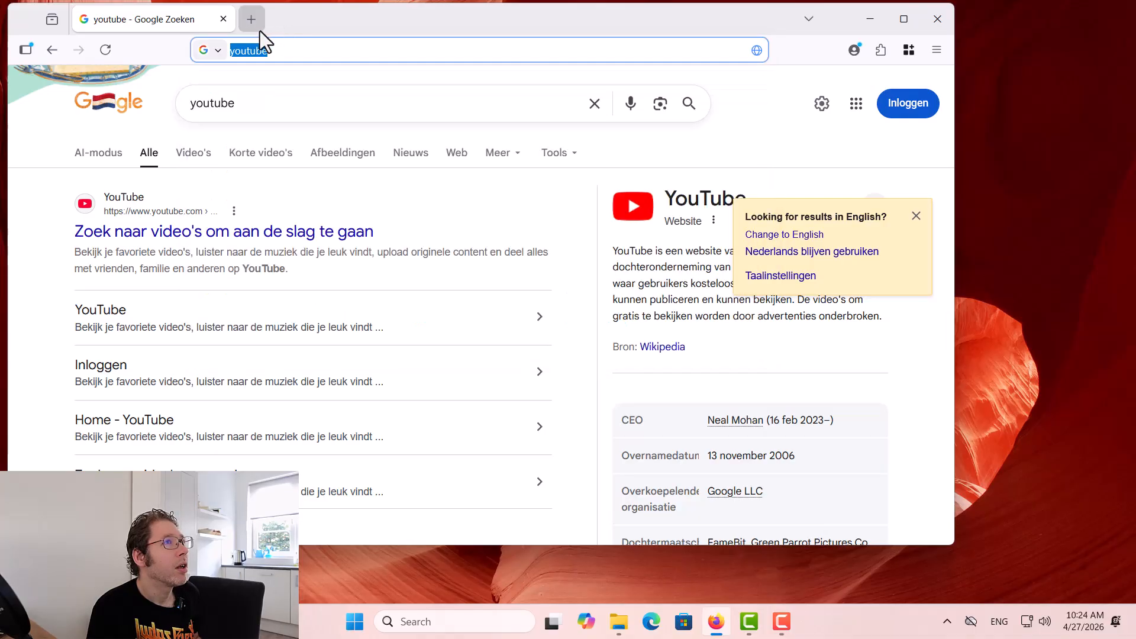
Step: Open a DJ Ari Bukari container tab, close the old Google tab, and go to YouTube
right_click(256, 25)
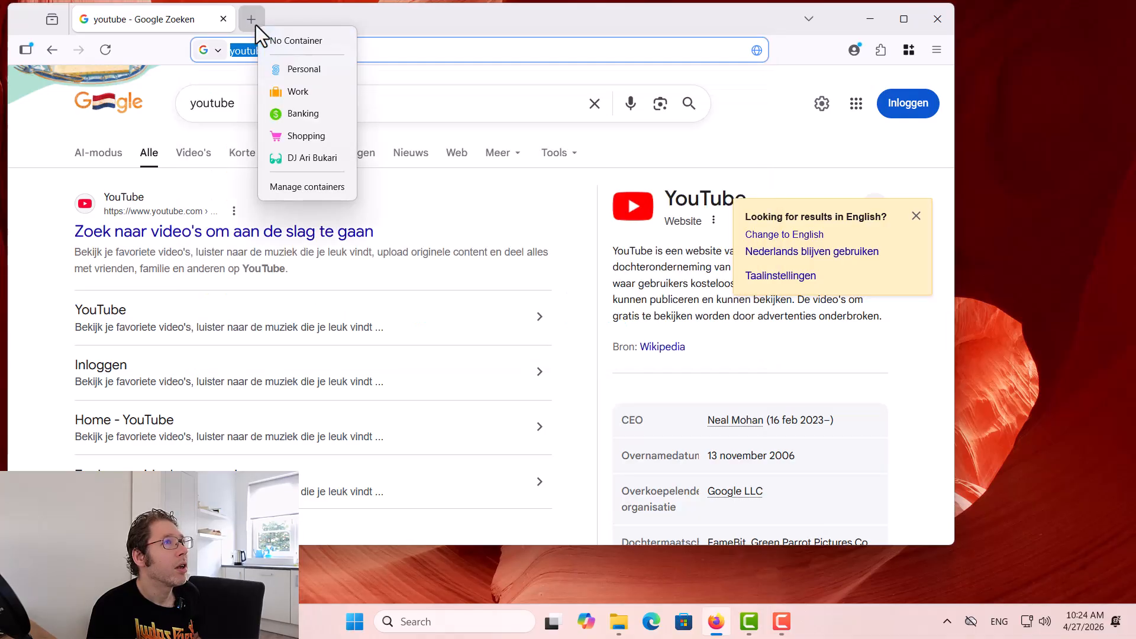
click(276, 155)
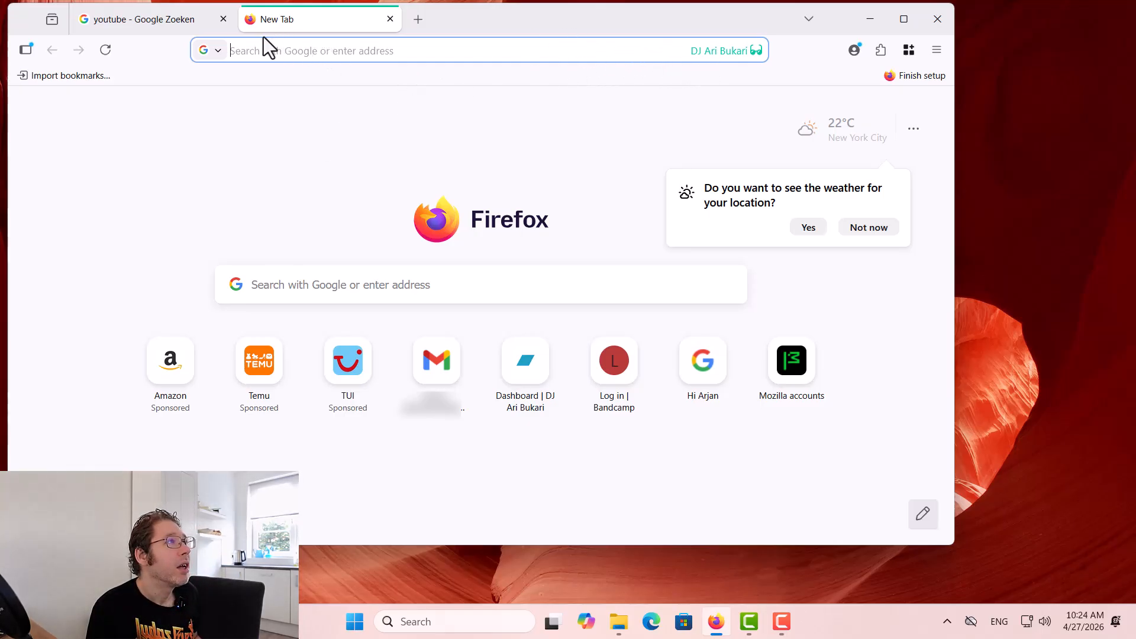
click(223, 19)
click(250, 50)
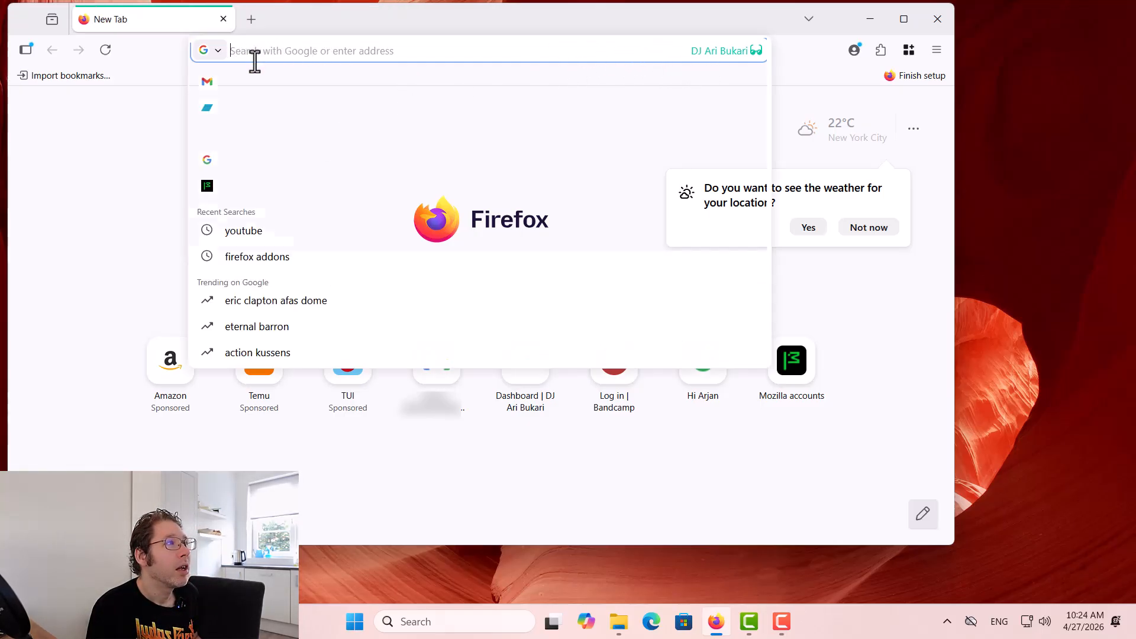
text(you)
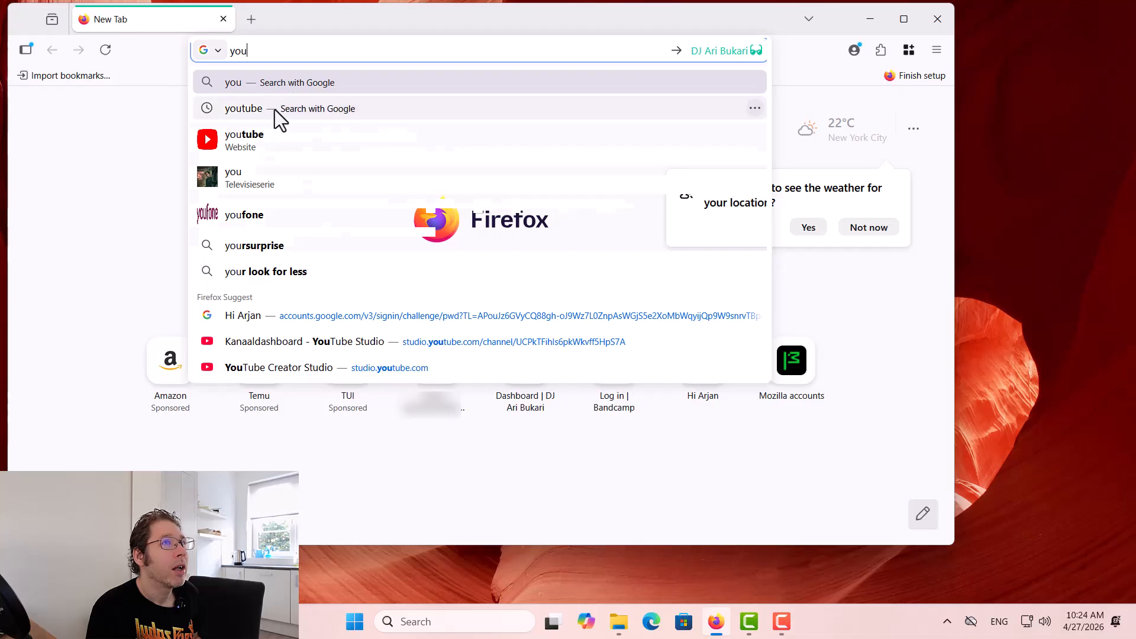
click(264, 134)
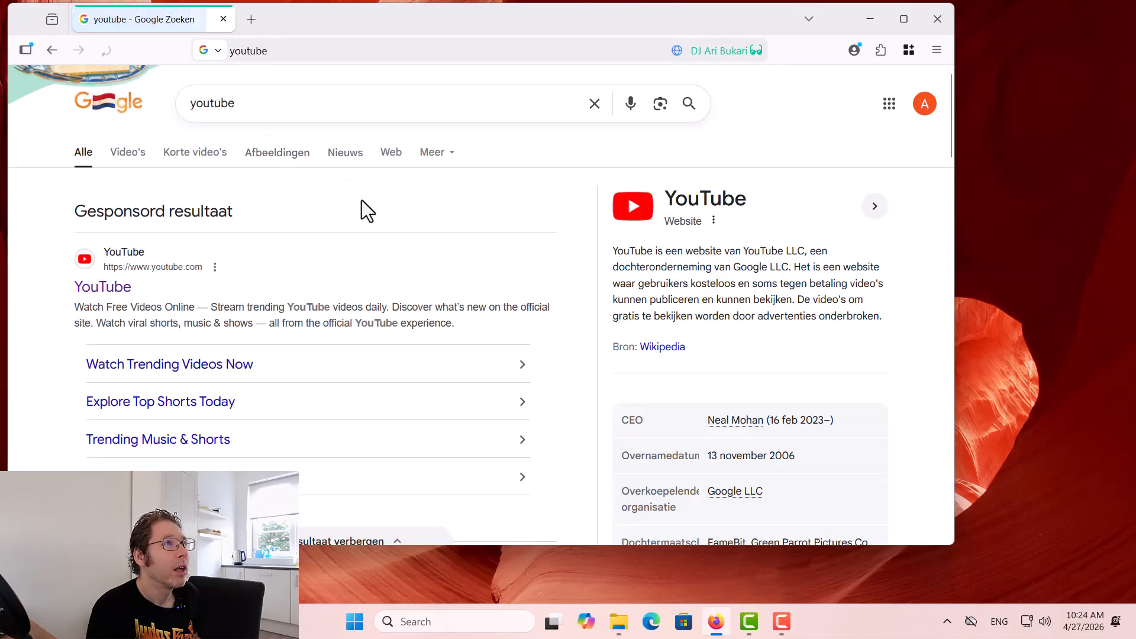
click(130, 291)
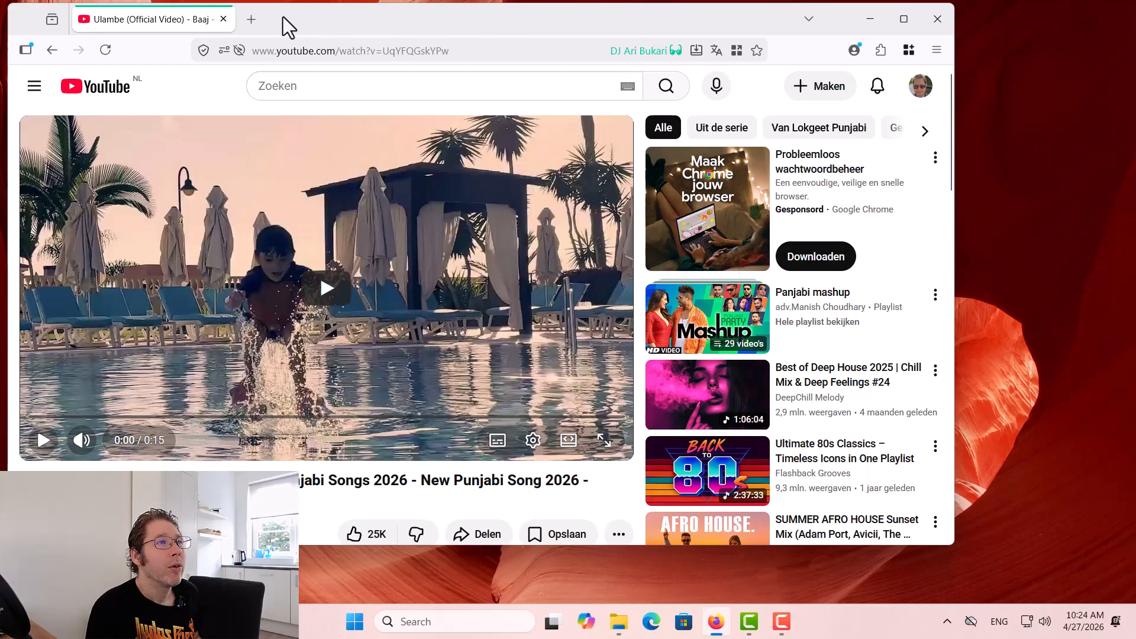
Step: Go to YouTube Studio from the YouTube account menu
click(921, 95)
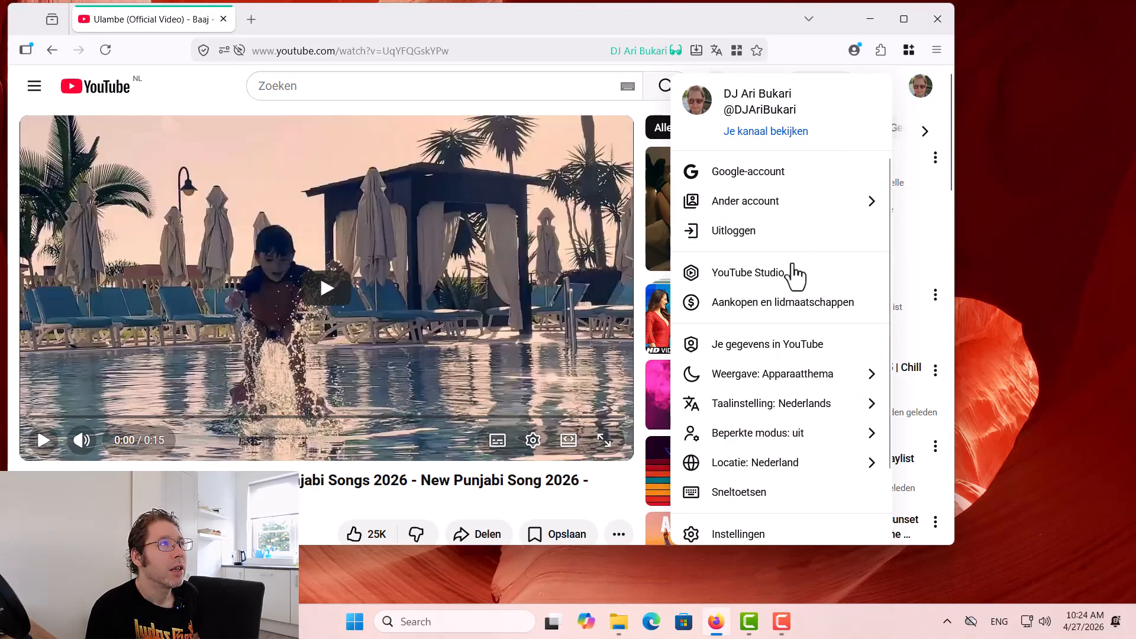
click(784, 275)
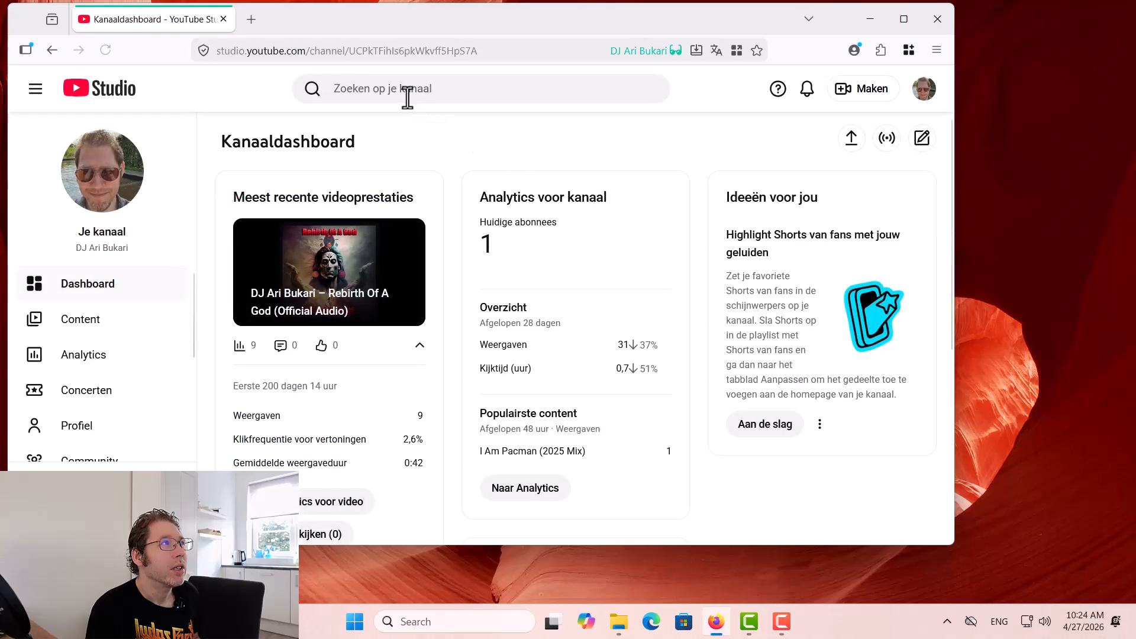
click(253, 20)
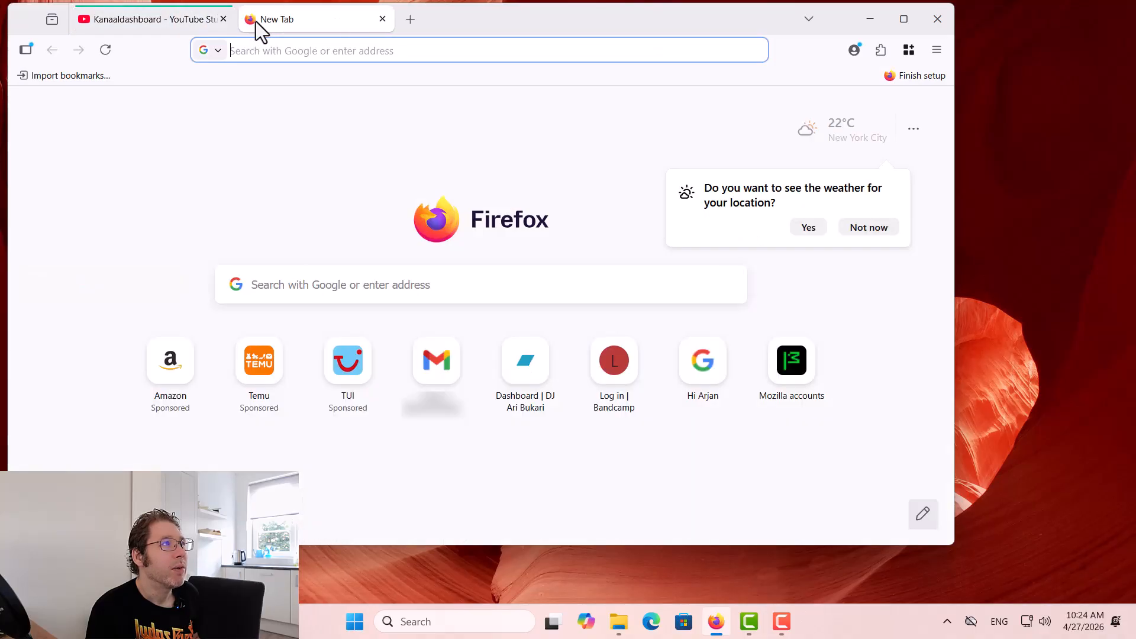
click(386, 19)
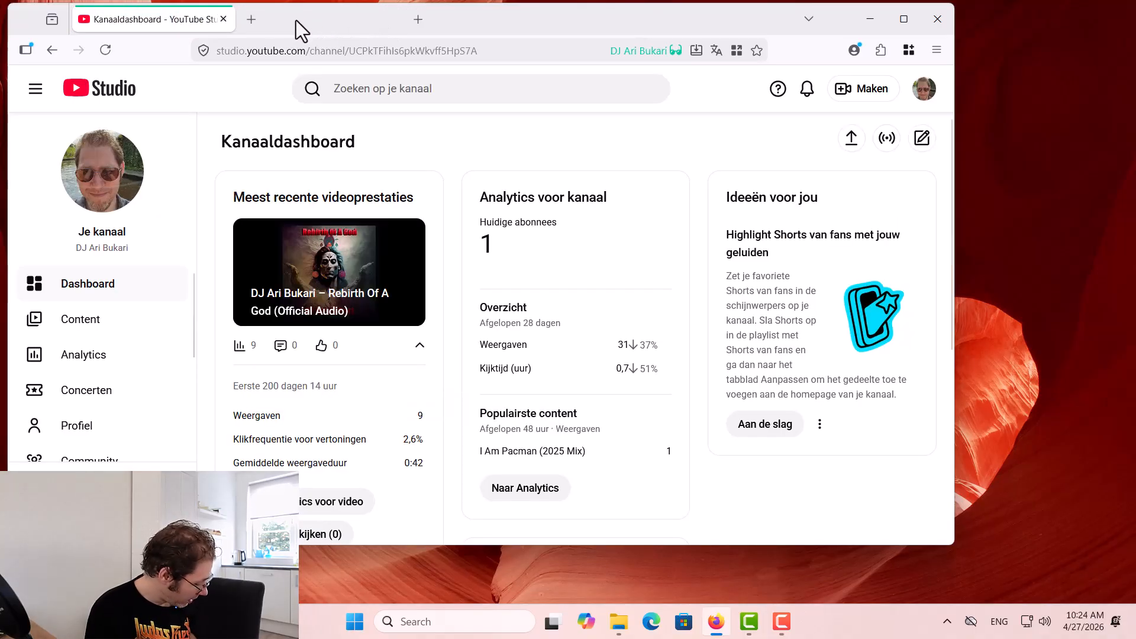
Step: In a new DJ Ari Bukari container tab, load the 'Dashboard | DJ Ari Bukari' suggestion after typing 'band'
right_click(254, 13)
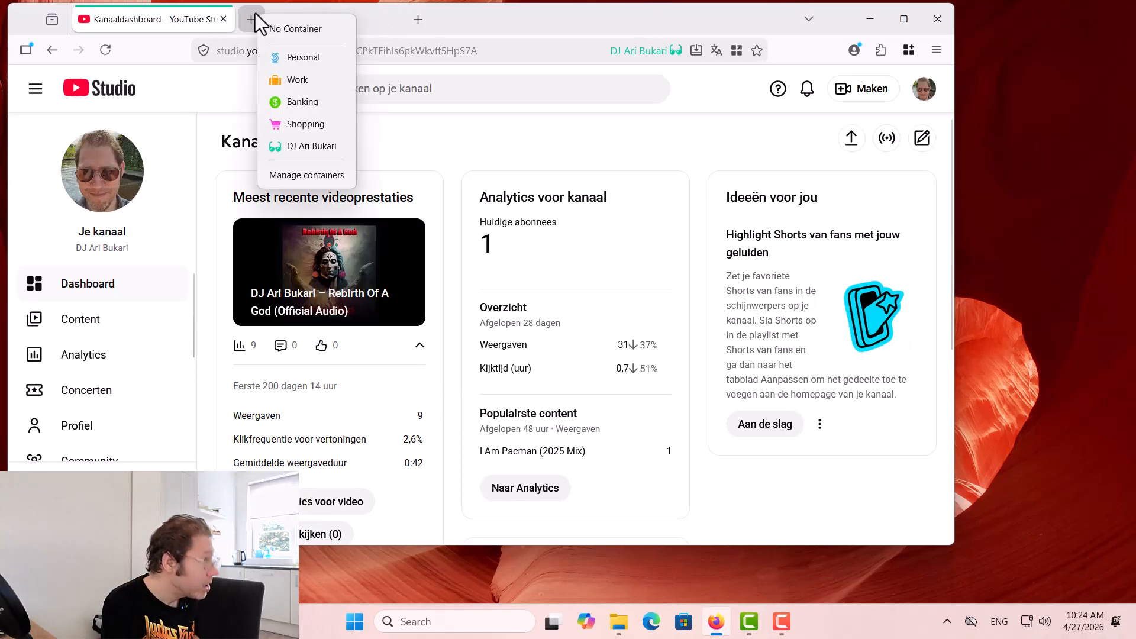
click(291, 144)
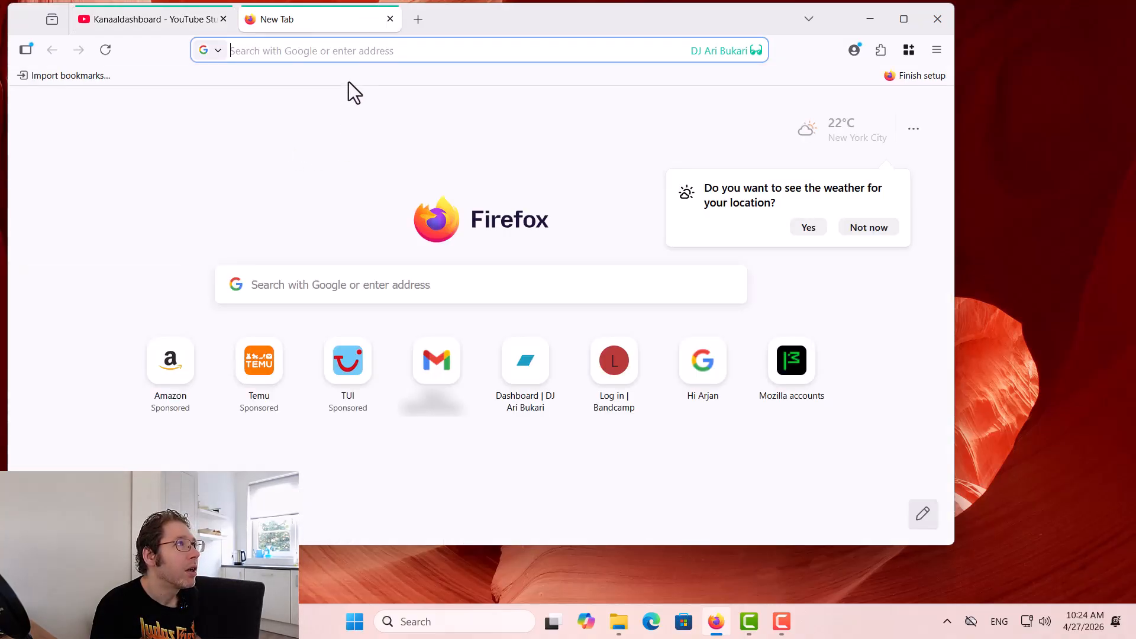
text(band)
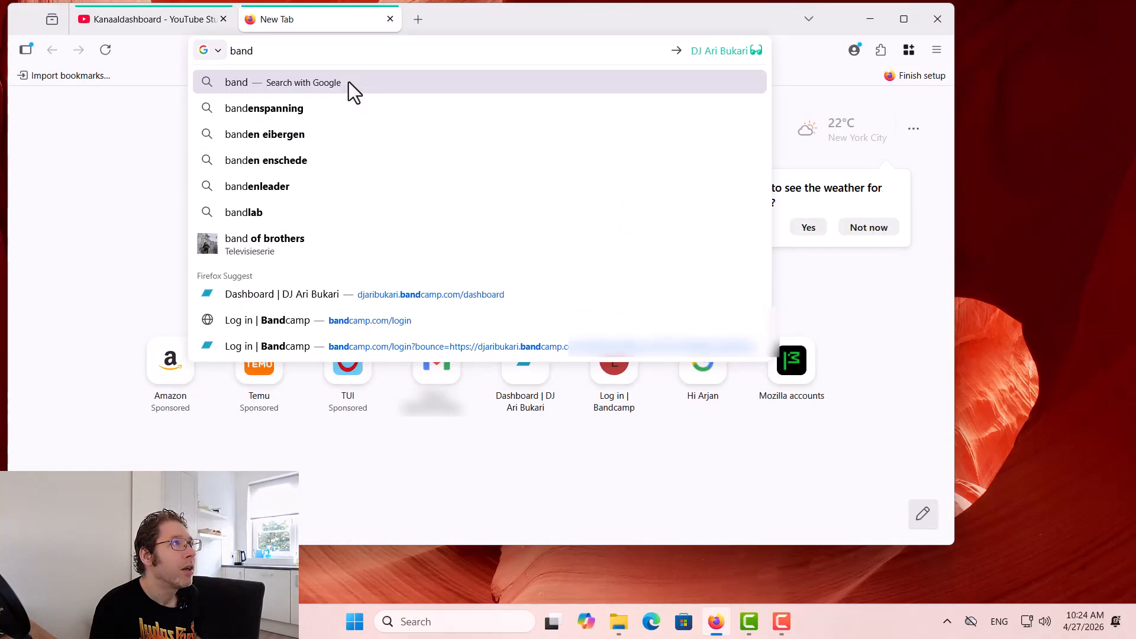
click(435, 294)
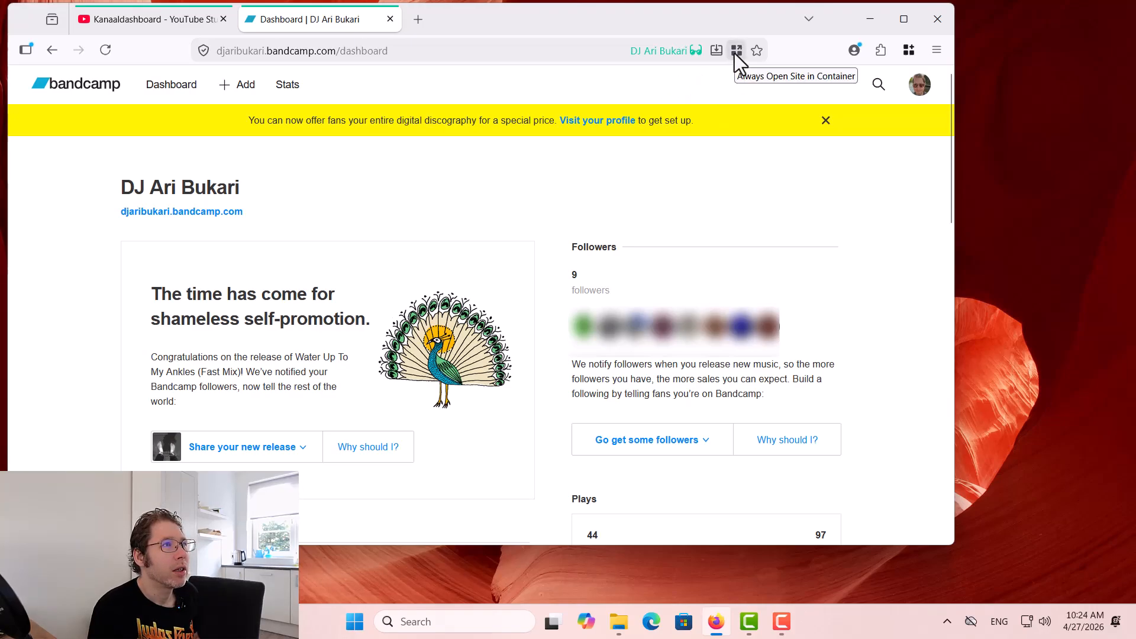
Step: Bookmark the Bandcamp dashboard into a newly created 'DJ Ari Bukari' folder on the bookmarks toolbar
click(759, 51)
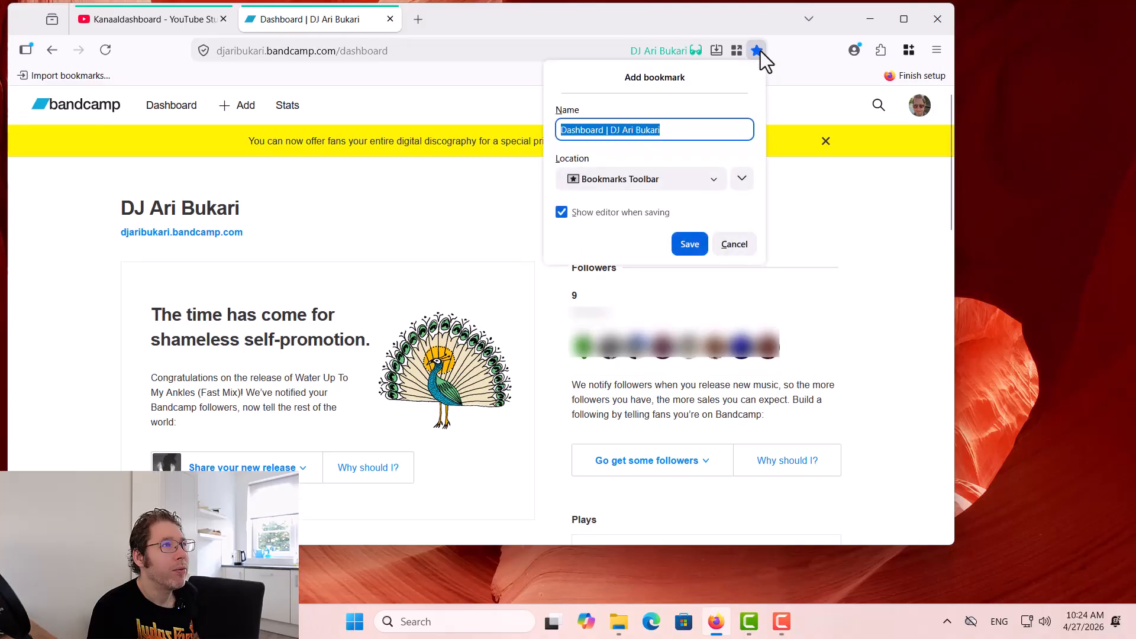
click(689, 171)
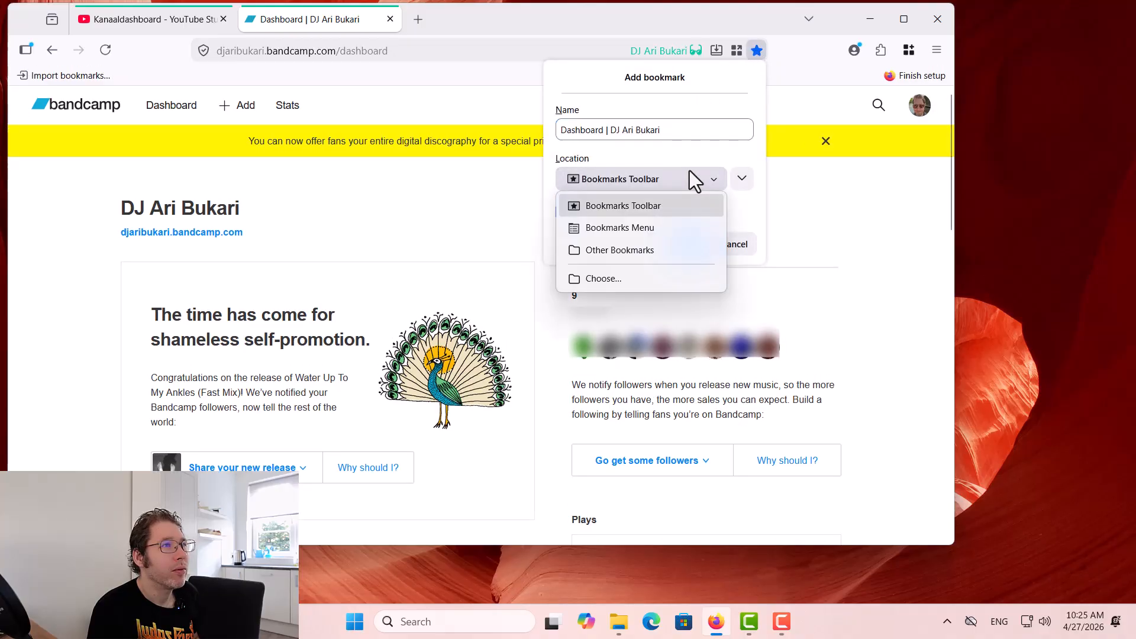
click(686, 178)
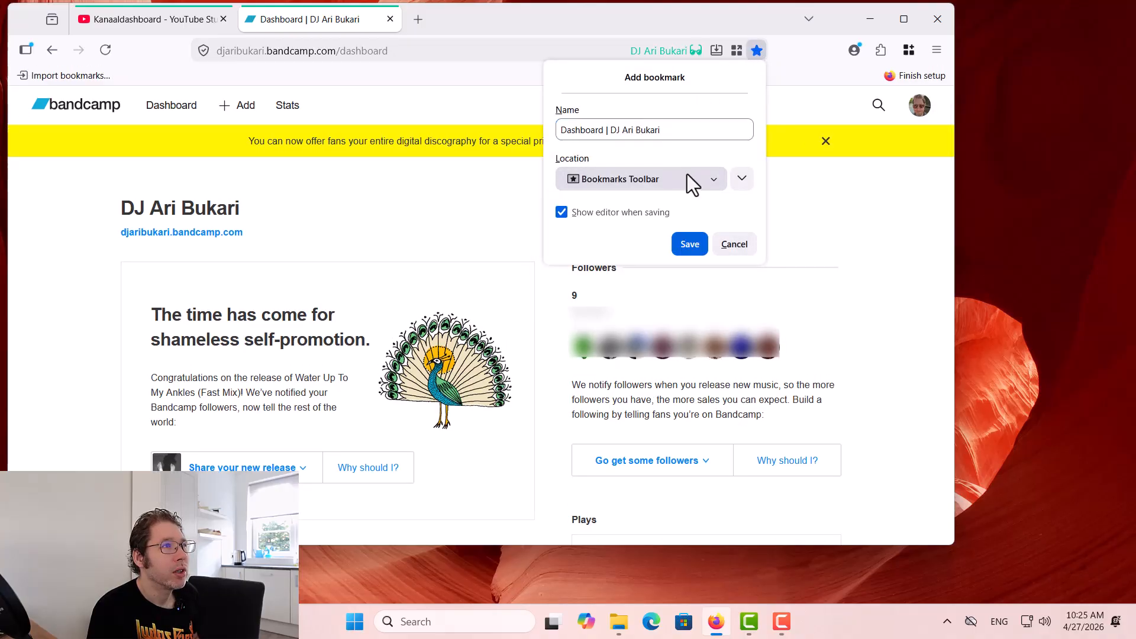
click(687, 174)
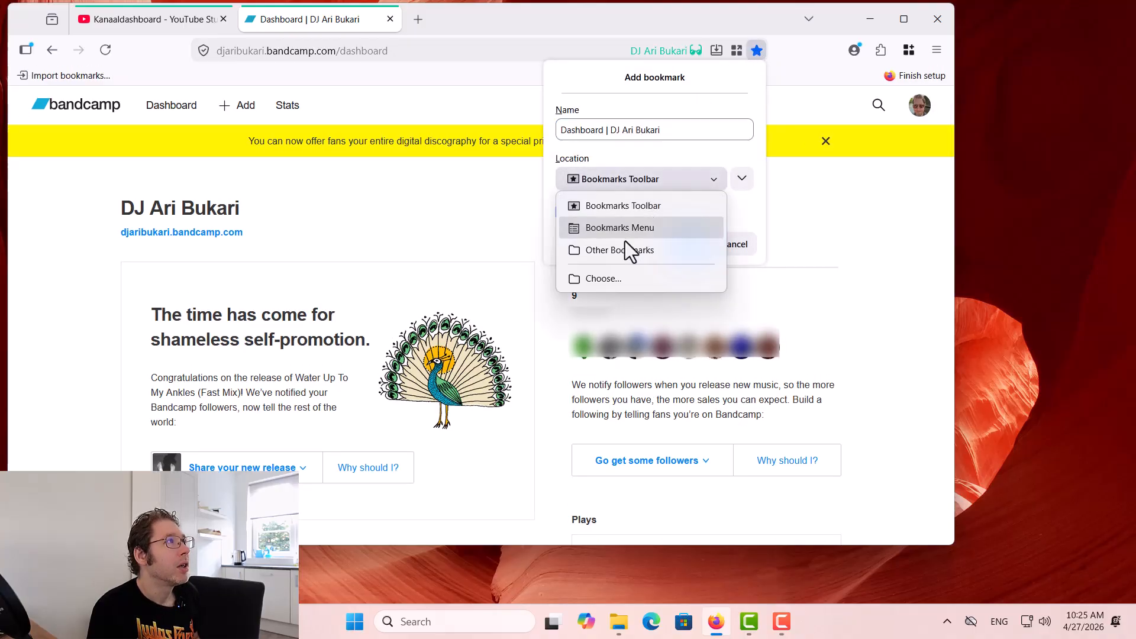
click(609, 278)
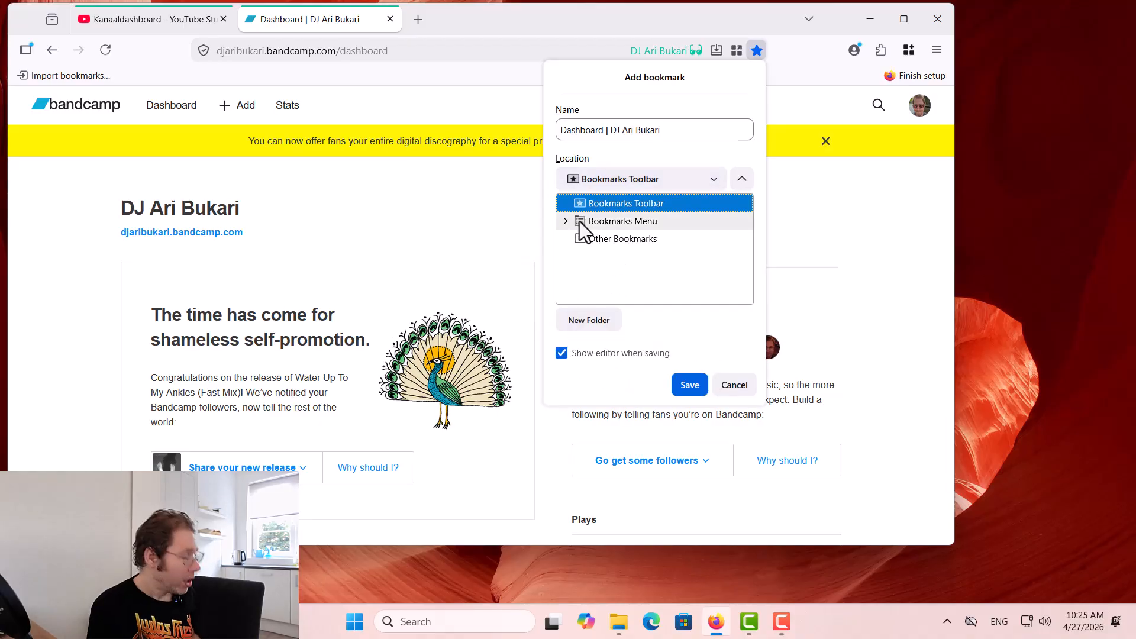
click(585, 321)
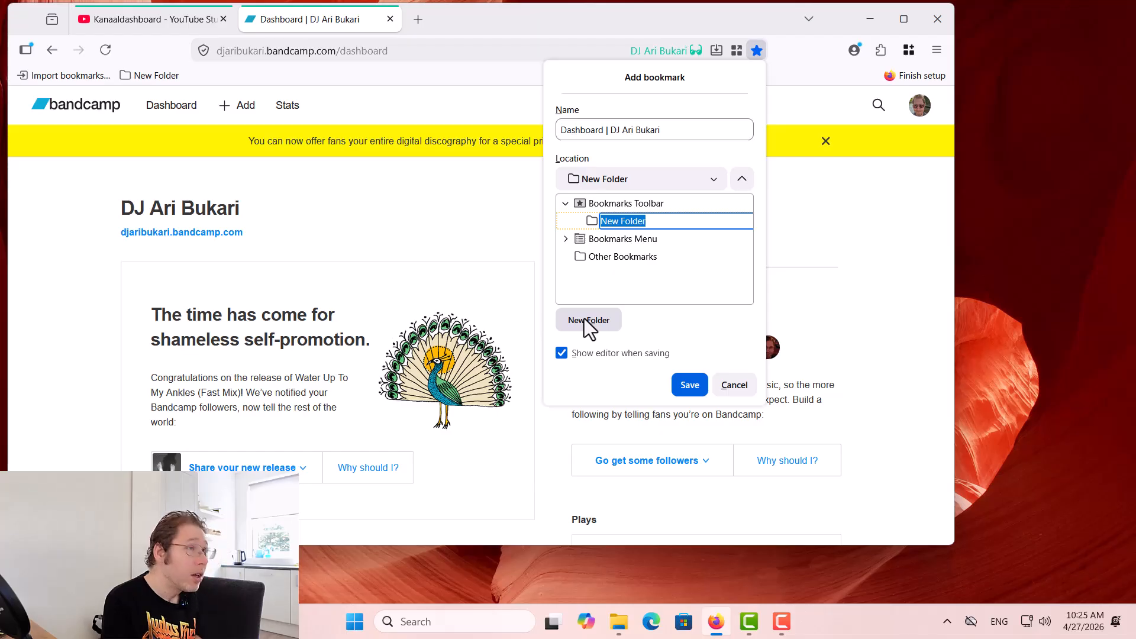
text(DJ Ari Bukari)
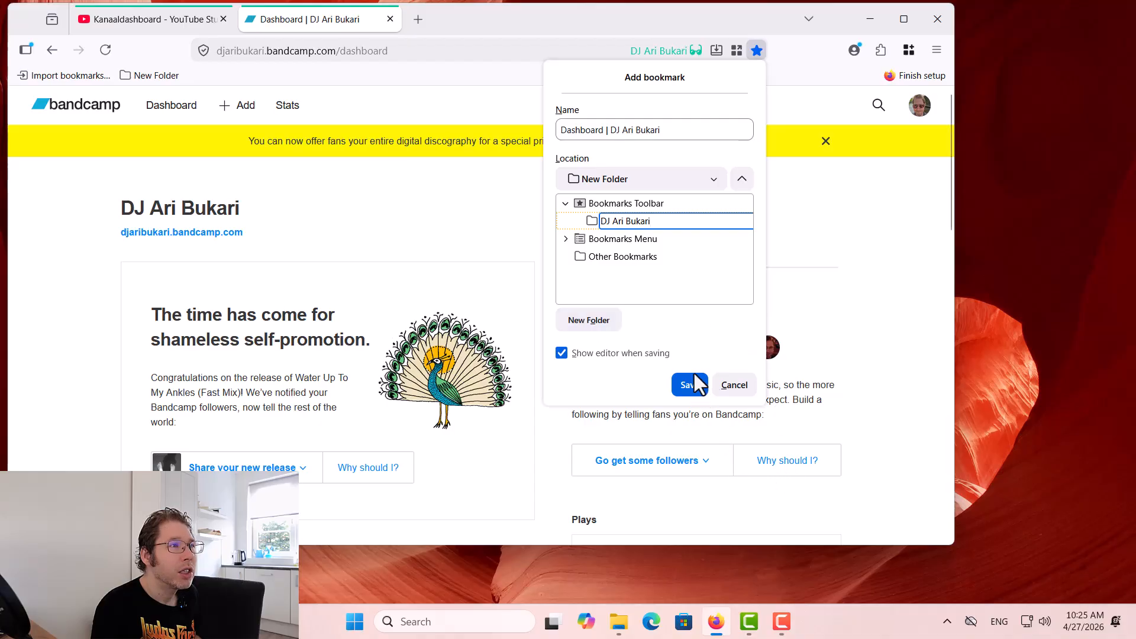
key(Return)
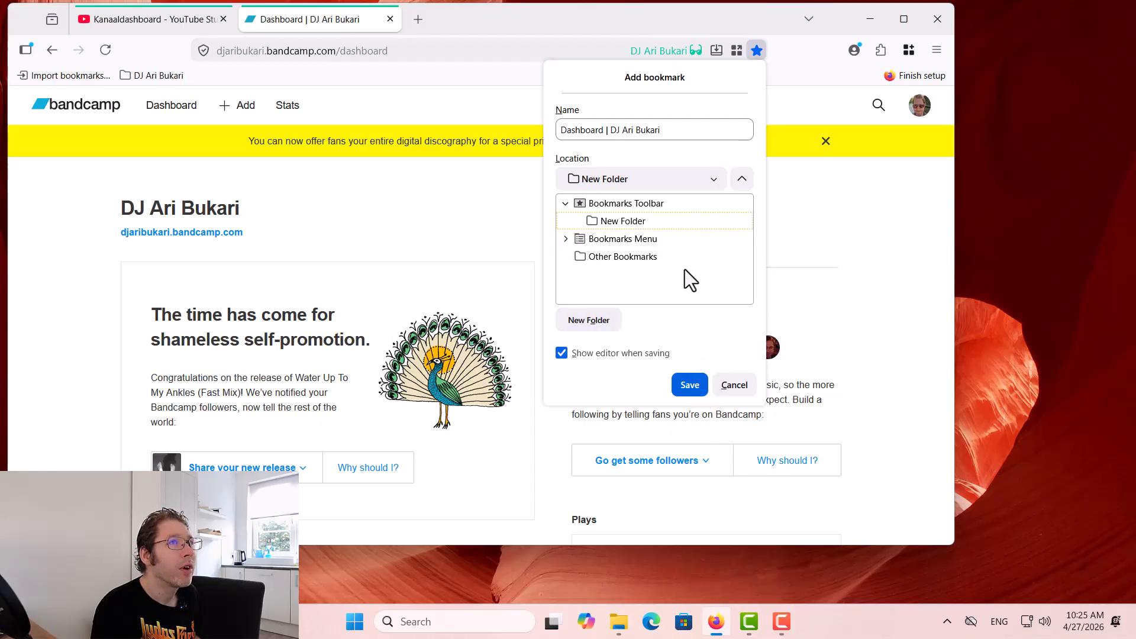
click(657, 221)
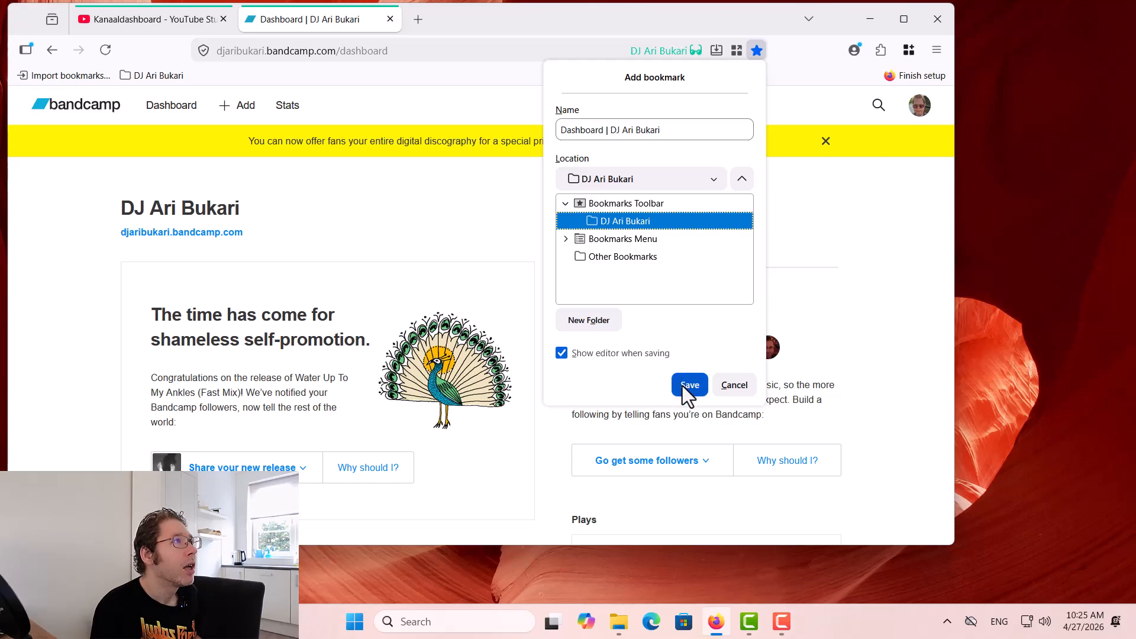
click(682, 386)
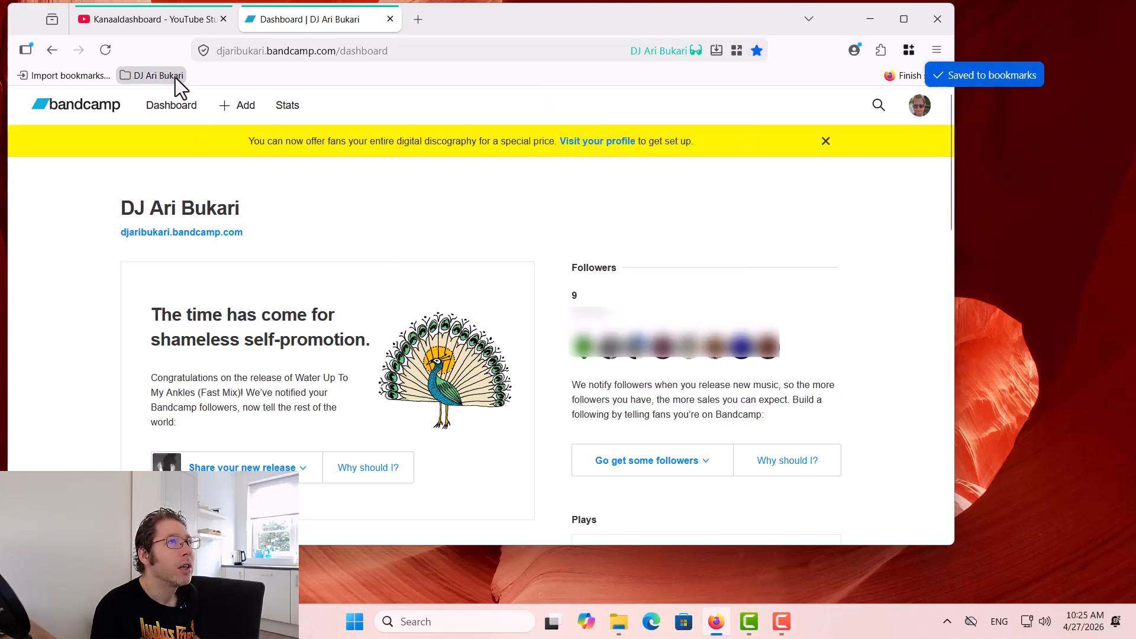
Step: Bookmark the YouTube Studio dashboard into the DJ Ari Bukari folder
click(161, 14)
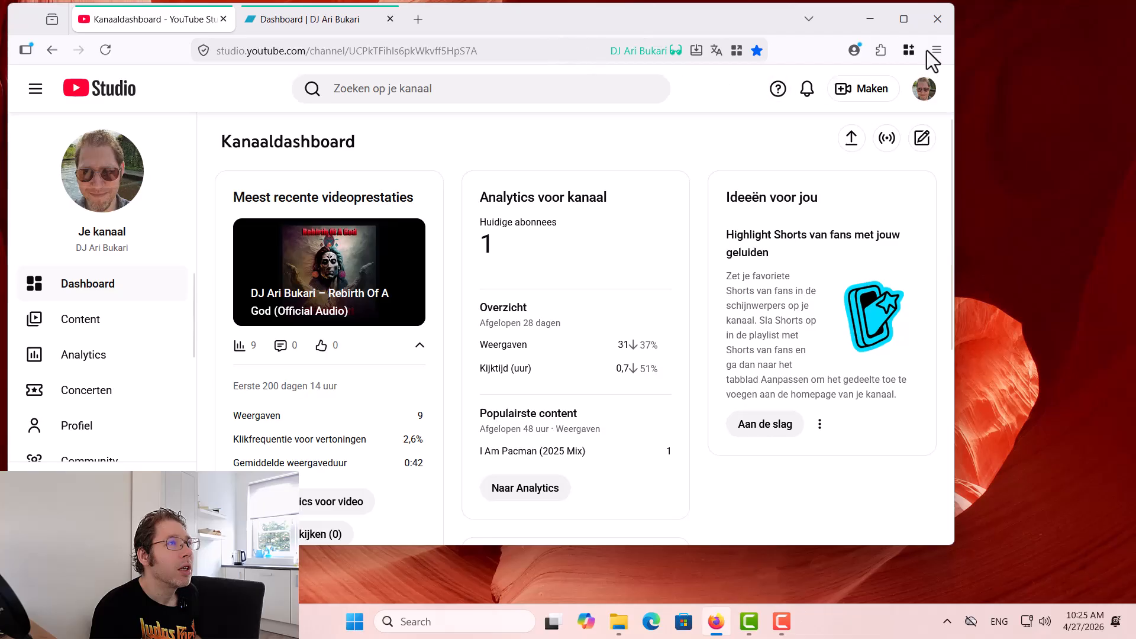
click(758, 49)
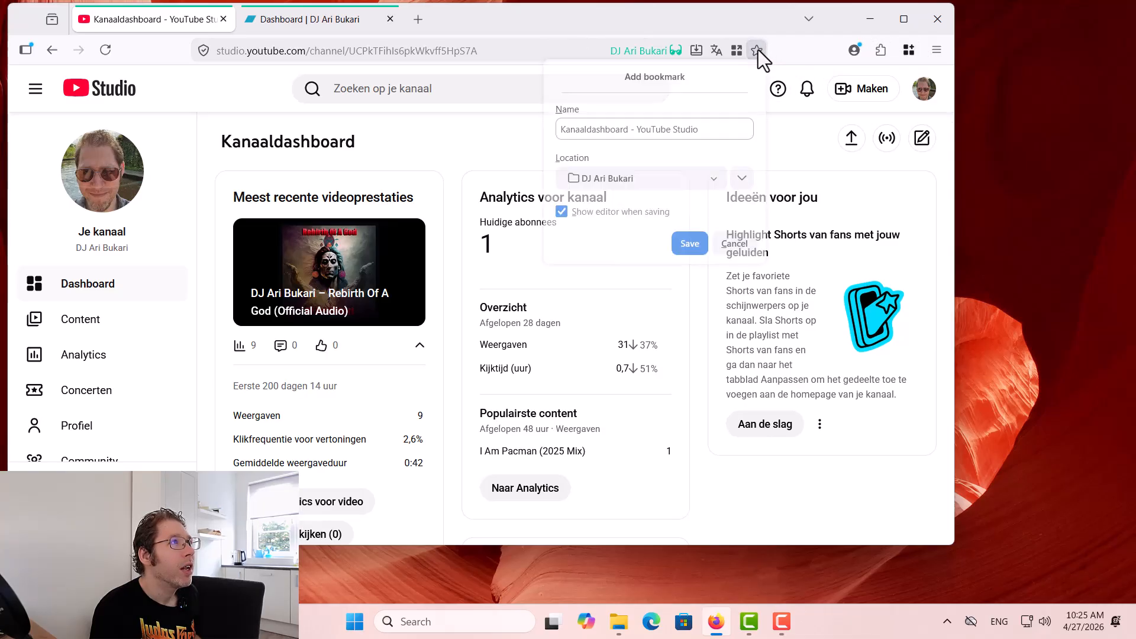
click(681, 245)
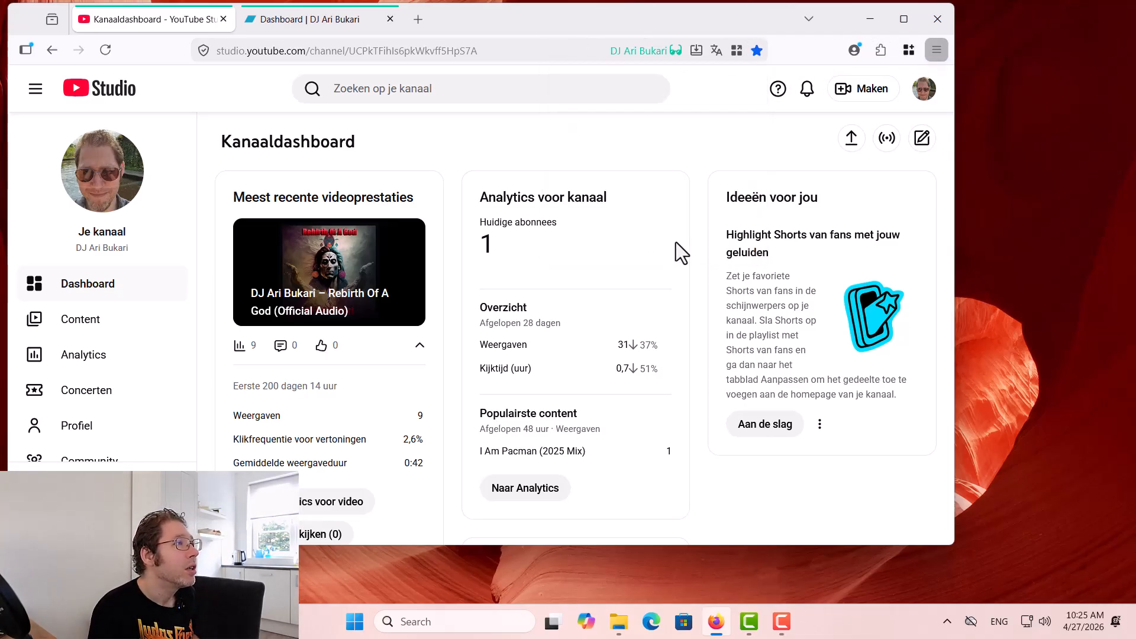
Step: Open the Gmail inbox in a new tab inside the DJ Ari Bukari container
click(426, 26)
text(gm)
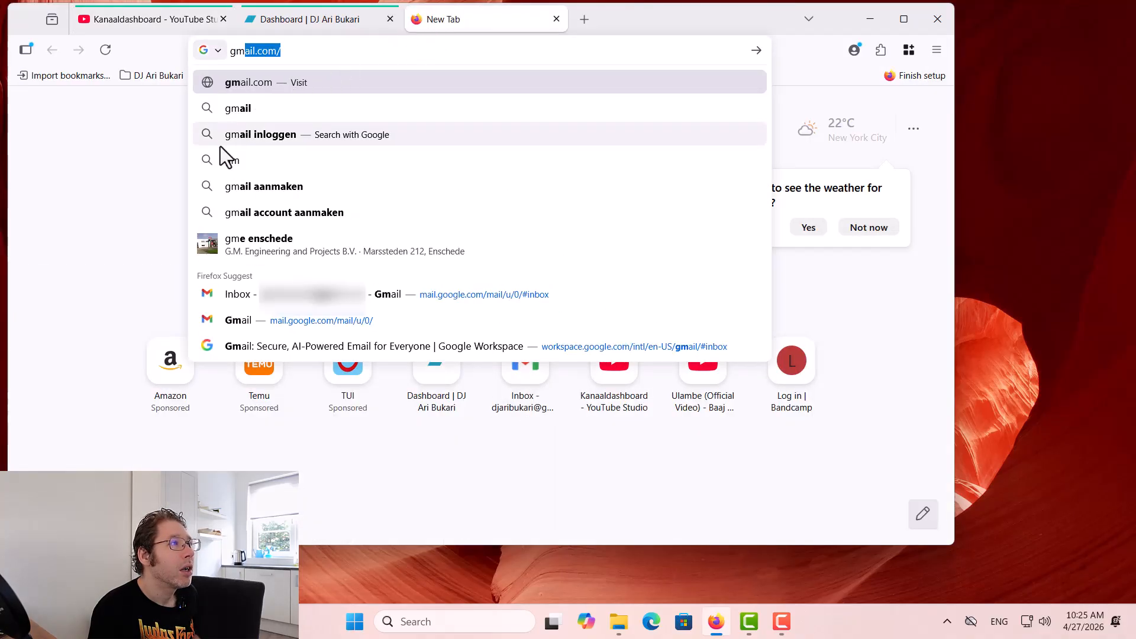
click(310, 294)
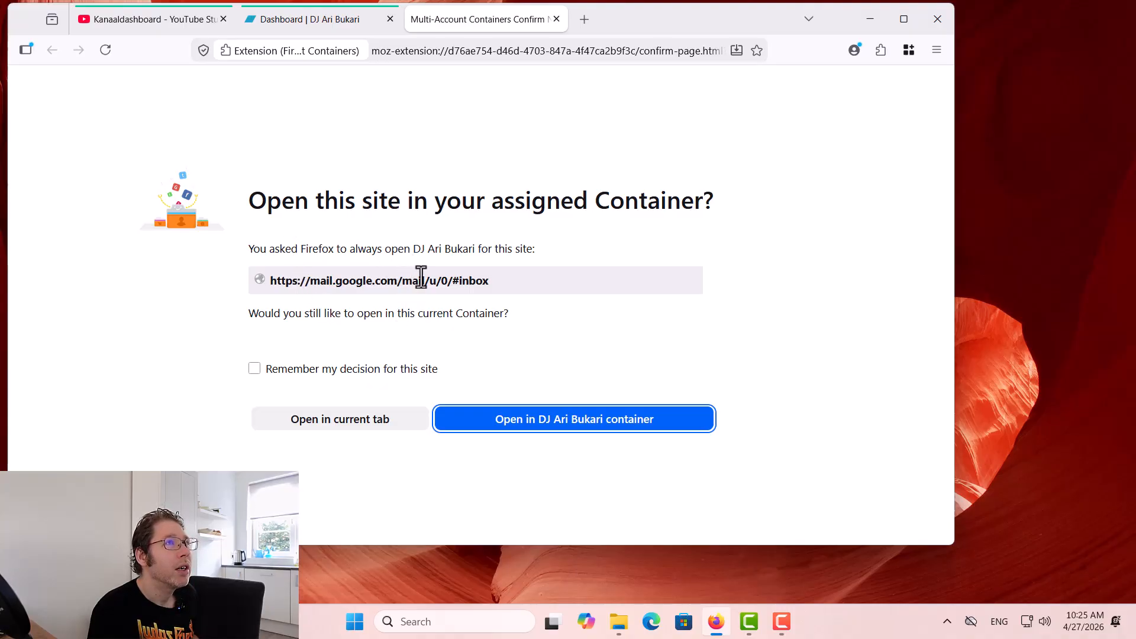
click(525, 420)
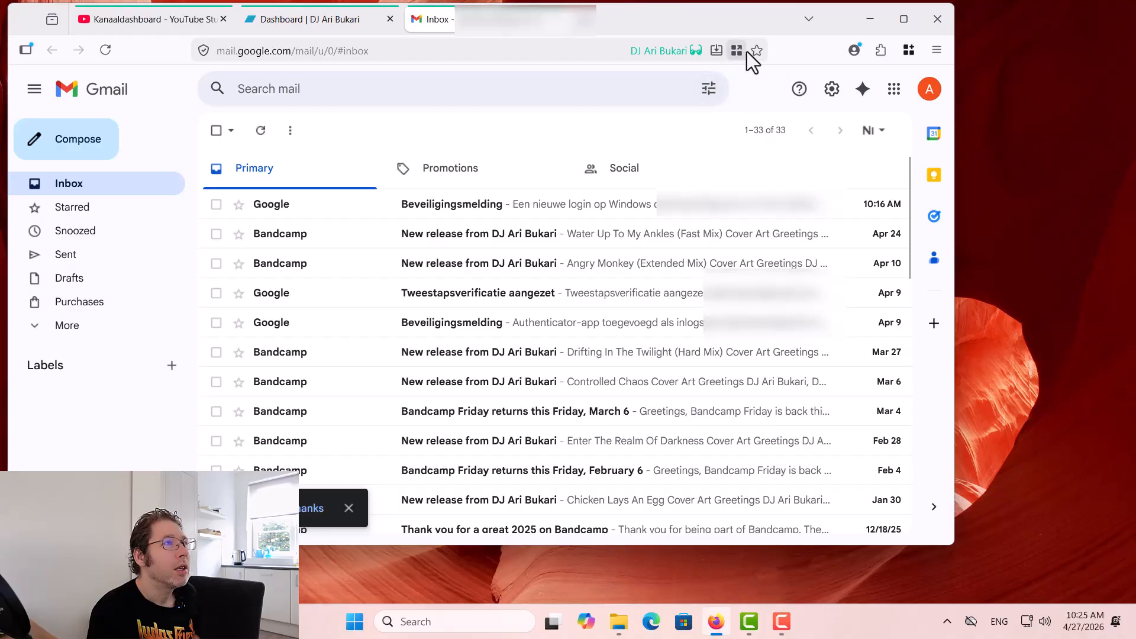
Step: Bookmark the Gmail inbox into the DJ Ari Bukari folder
click(755, 52)
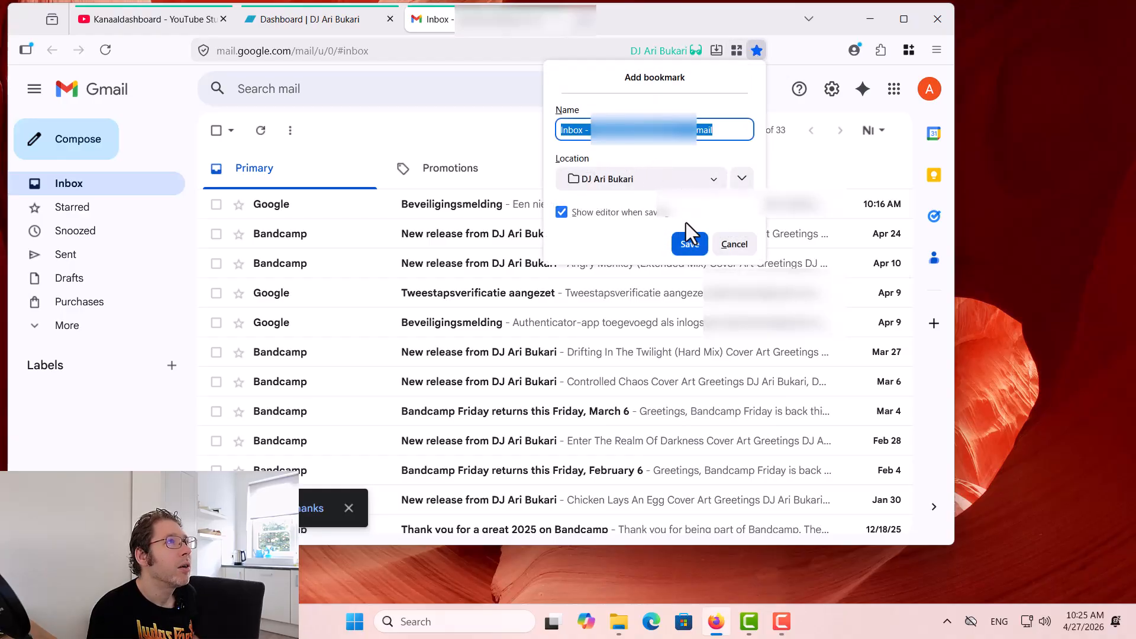
click(695, 249)
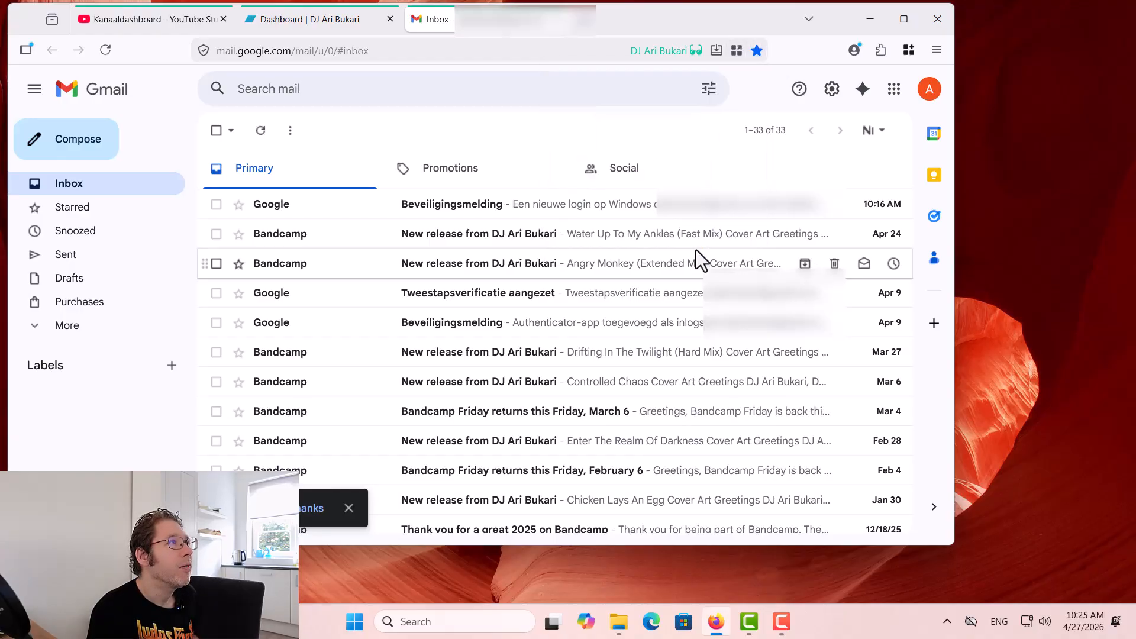
click(594, 20)
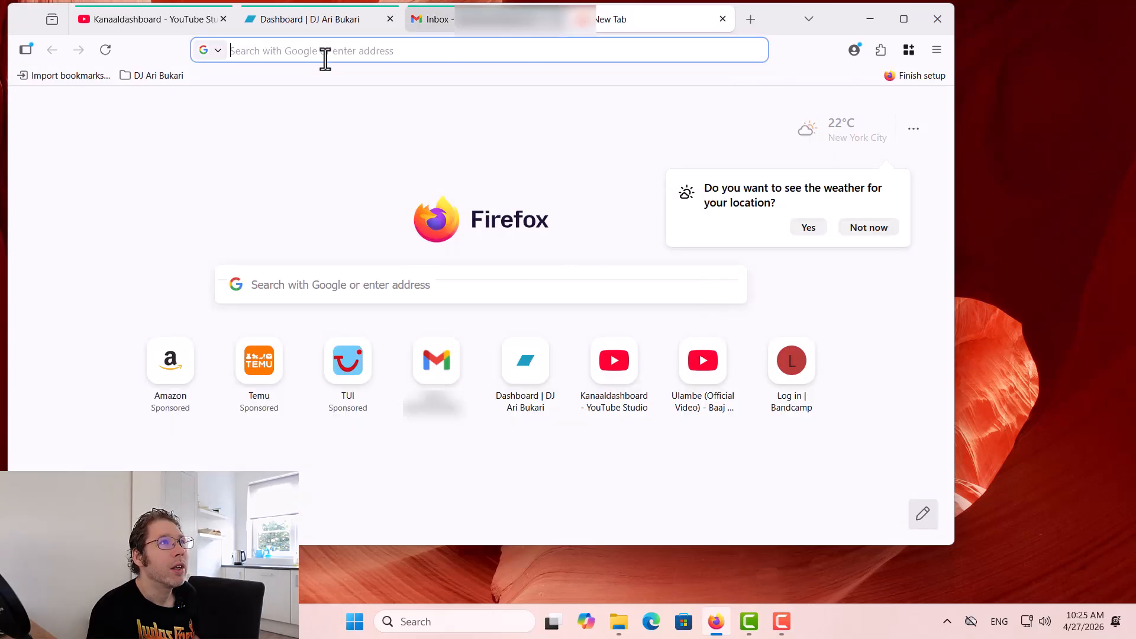
Step: Close the Firefox window and relaunch Firefox from the taskbar
click(140, 77)
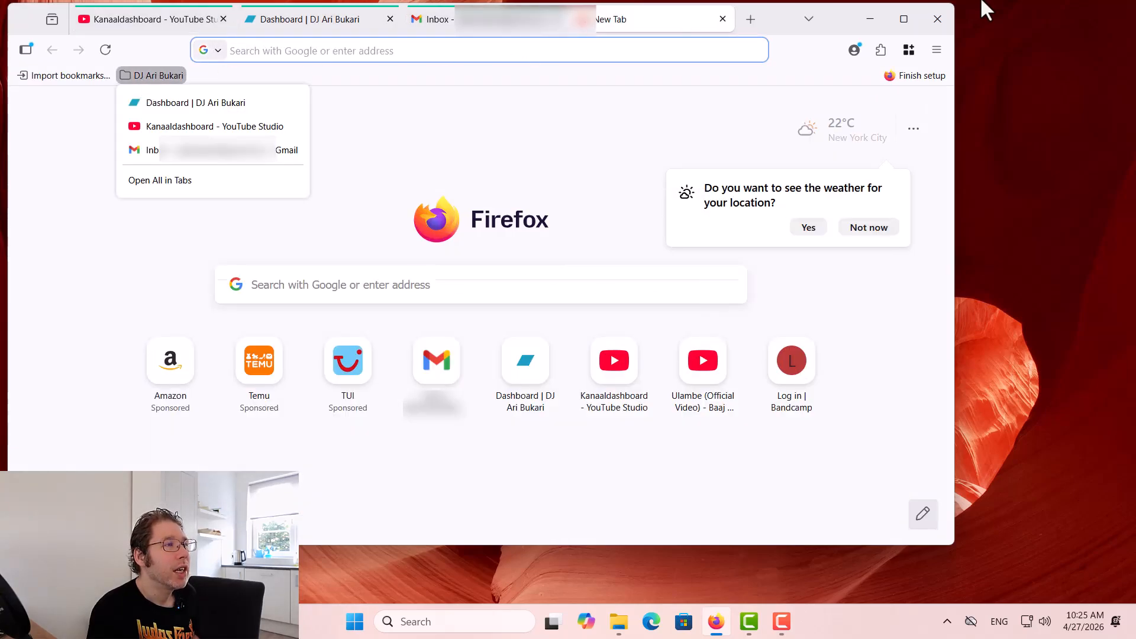
click(932, 18)
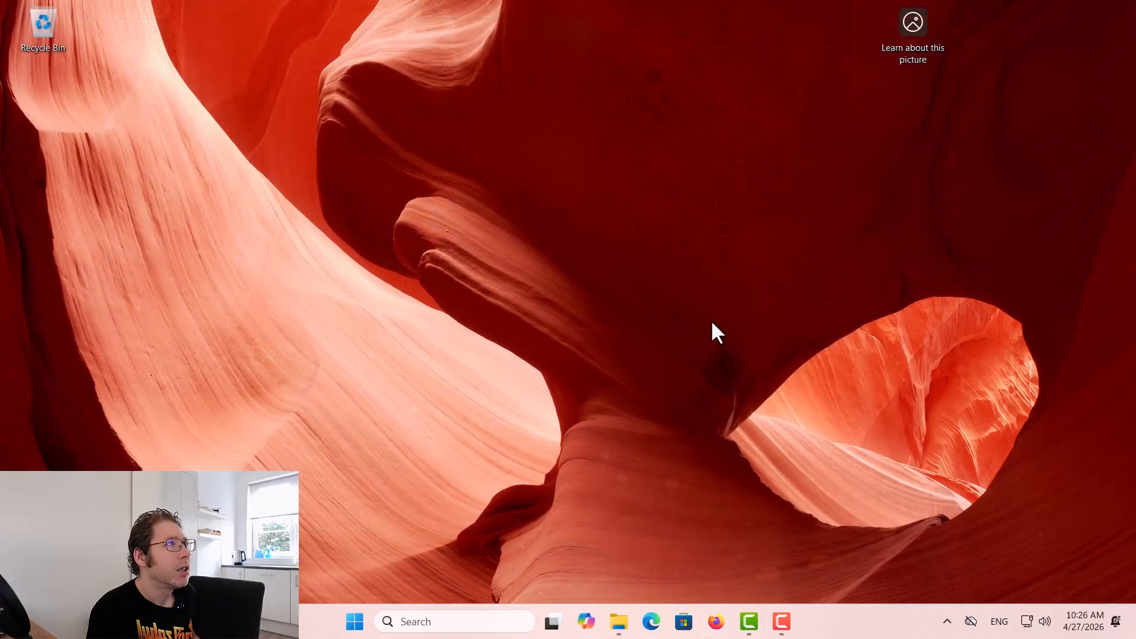
click(714, 621)
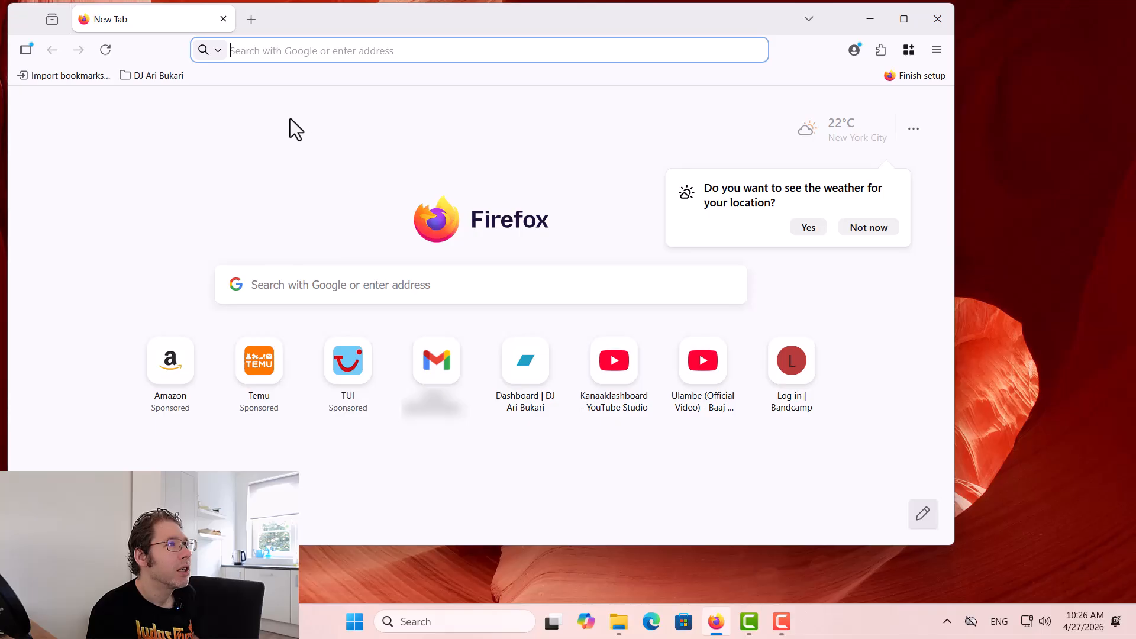
Step: Open the Bandcamp dashboard bookmark in the DJ Ari Bukari container, remembering that choice
click(153, 74)
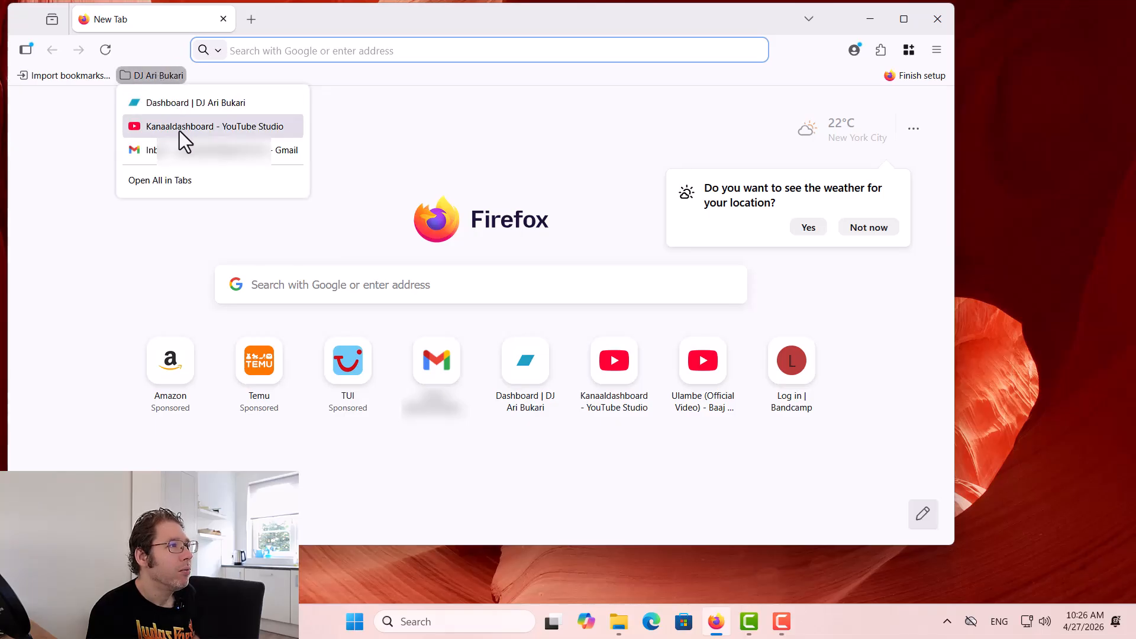
click(176, 105)
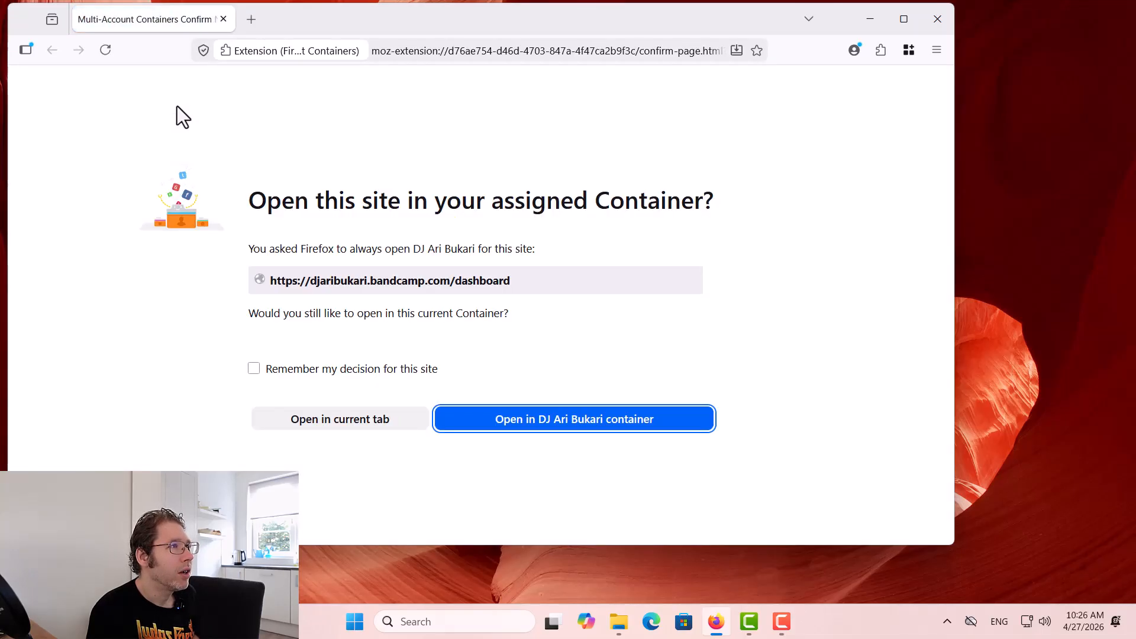
click(366, 369)
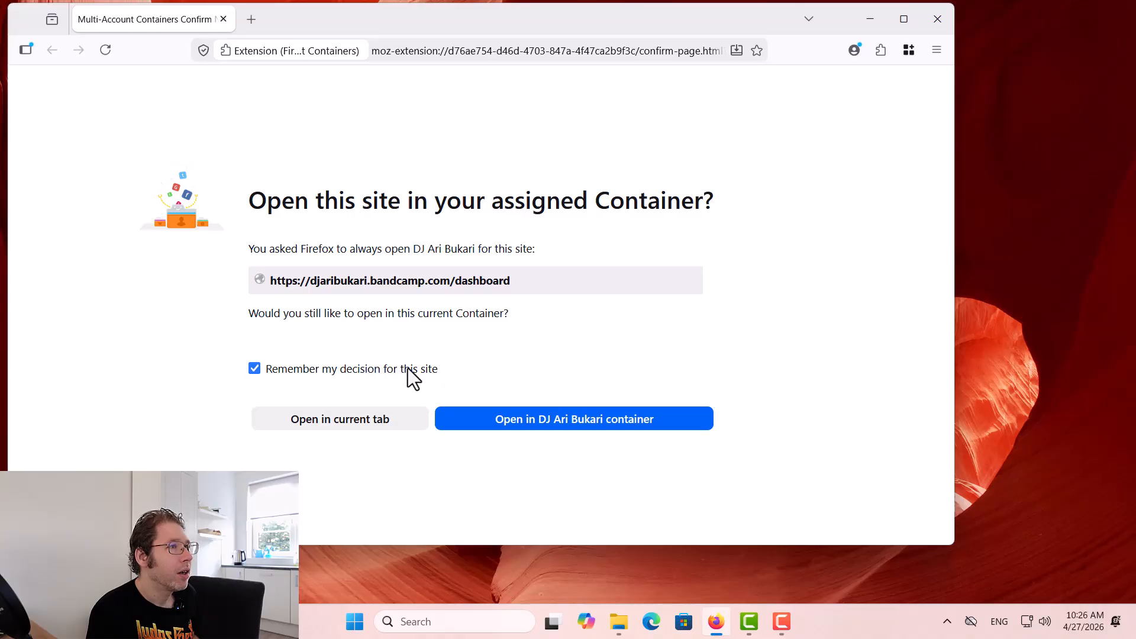
click(524, 424)
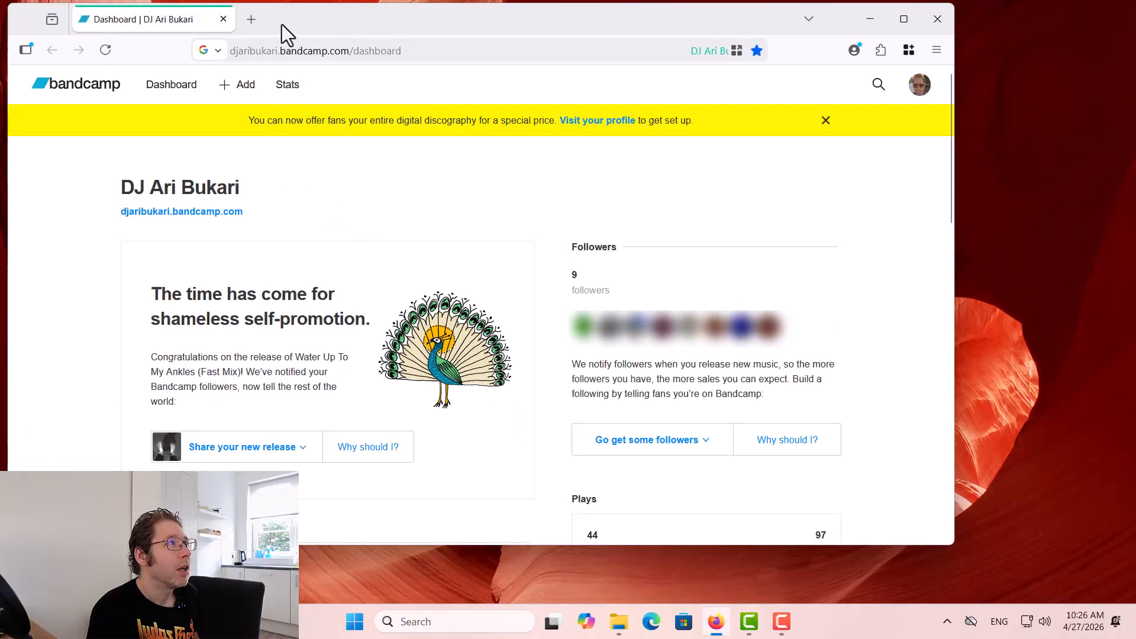
Step: Open the YouTube Studio bookmark in a new tab in the DJ Ari Bukari container, remembering the choice
click(258, 25)
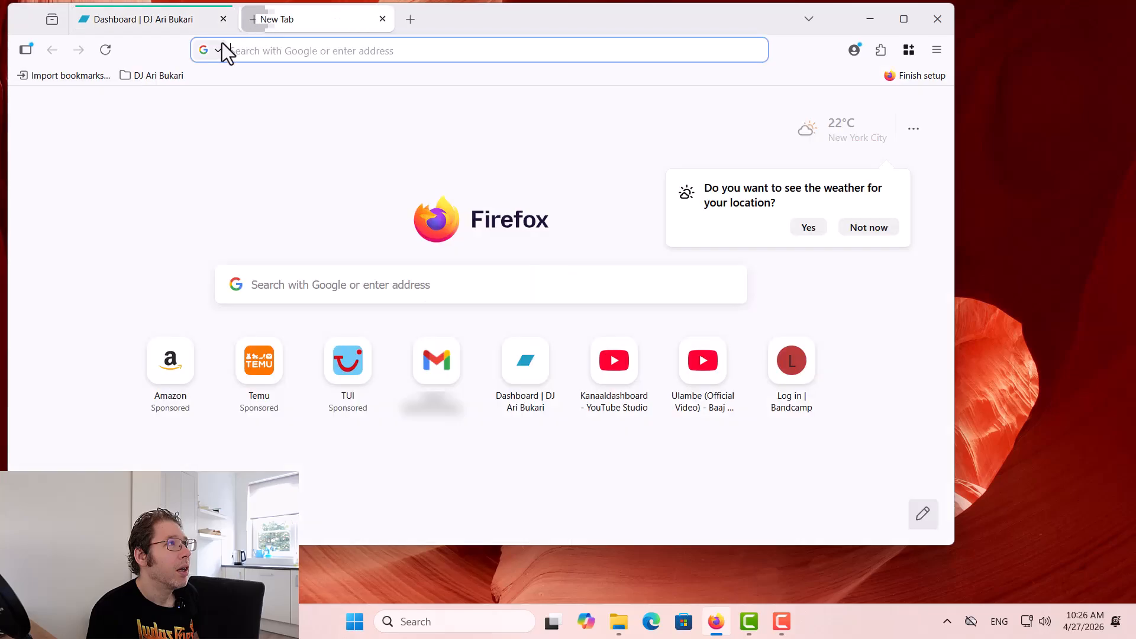
click(161, 79)
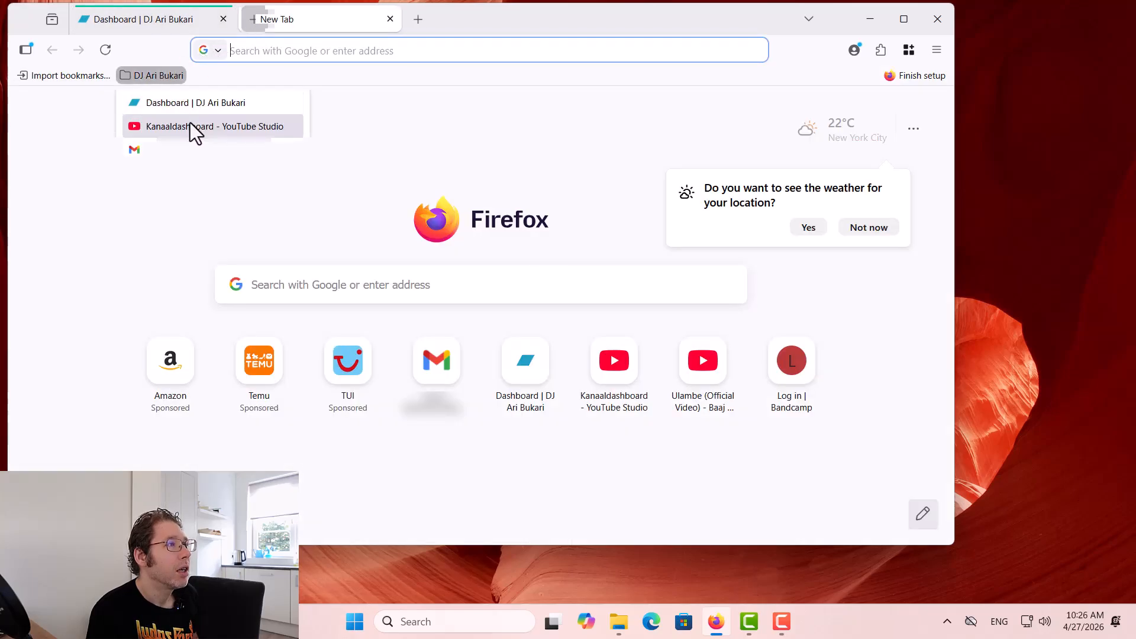
click(228, 126)
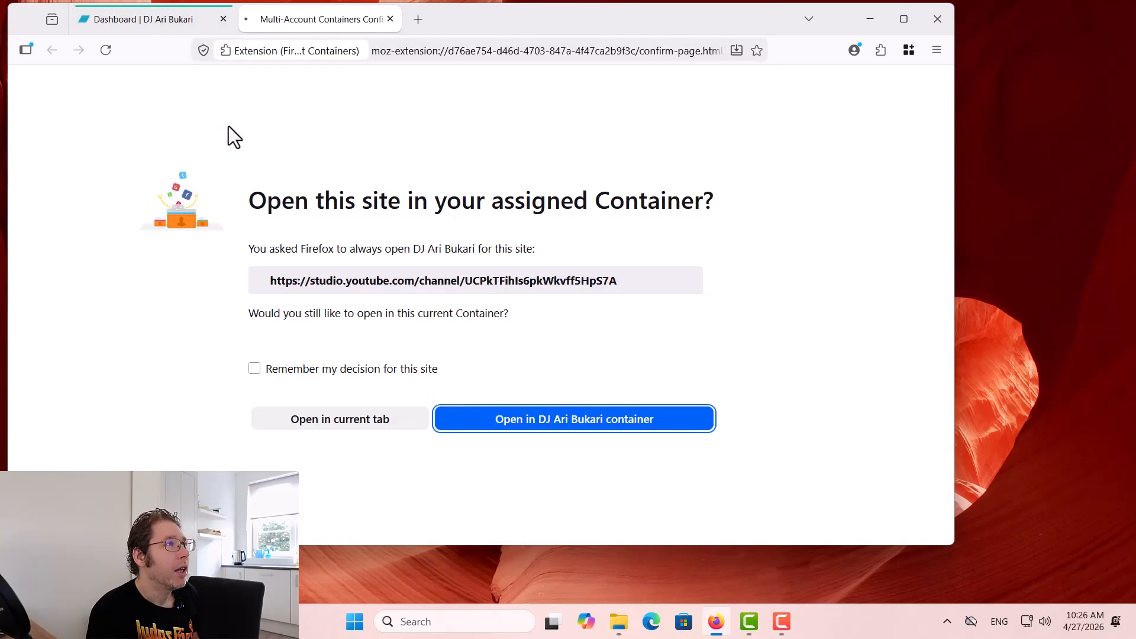
click(360, 376)
click(515, 419)
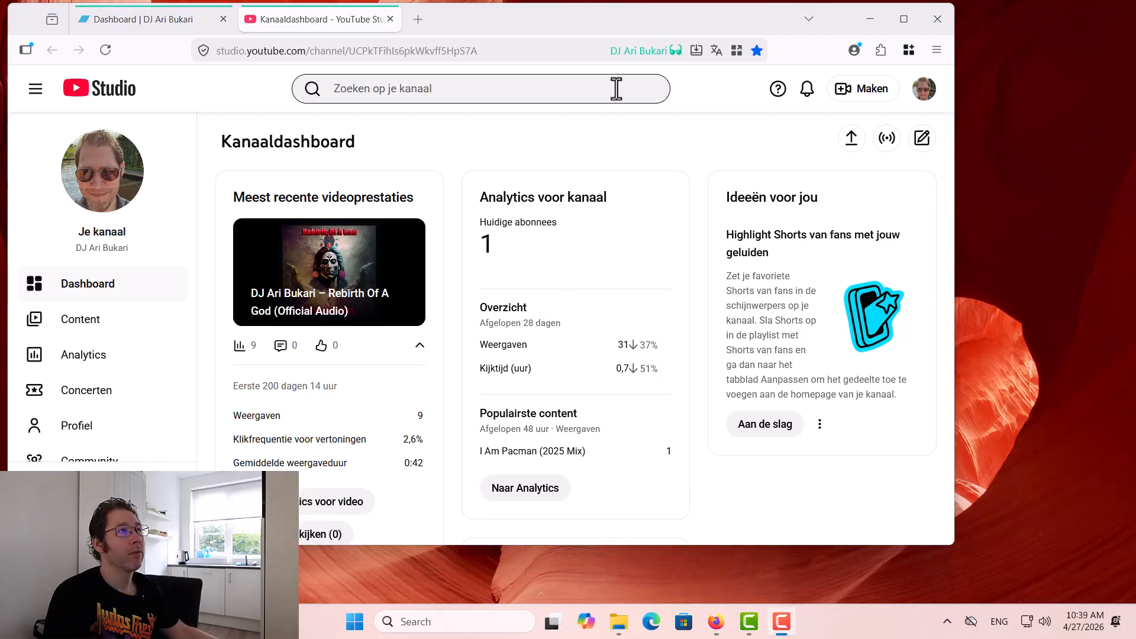
Step: Via Multi-Account Containers' Manage Containers, add a container 'Pulune' with teal colour and glasses icon
right_click(912, 52)
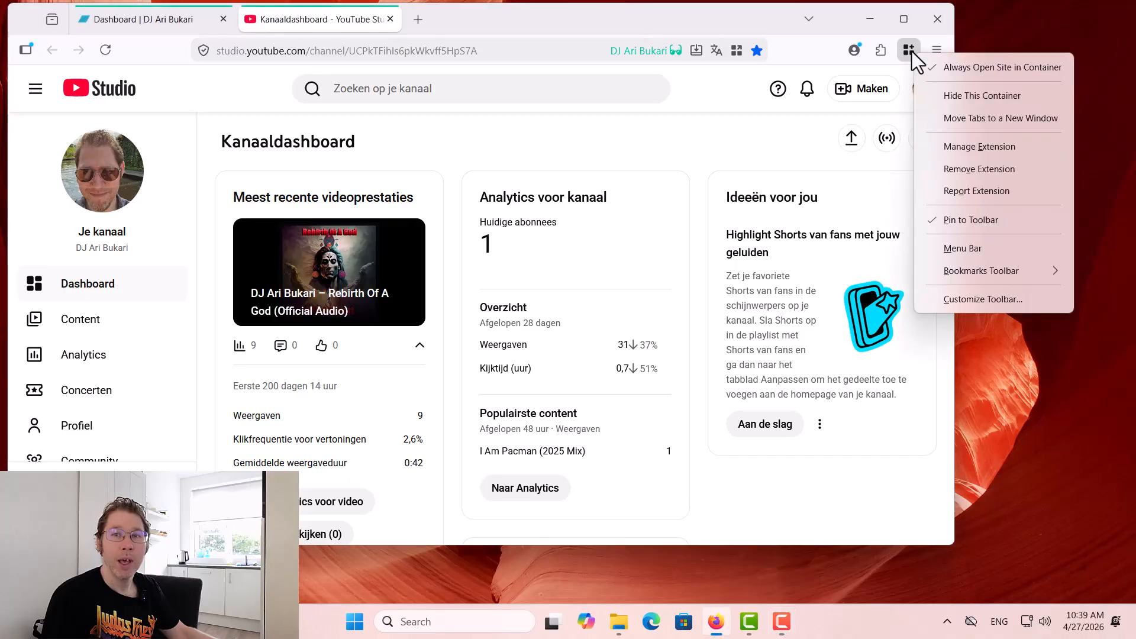
click(911, 51)
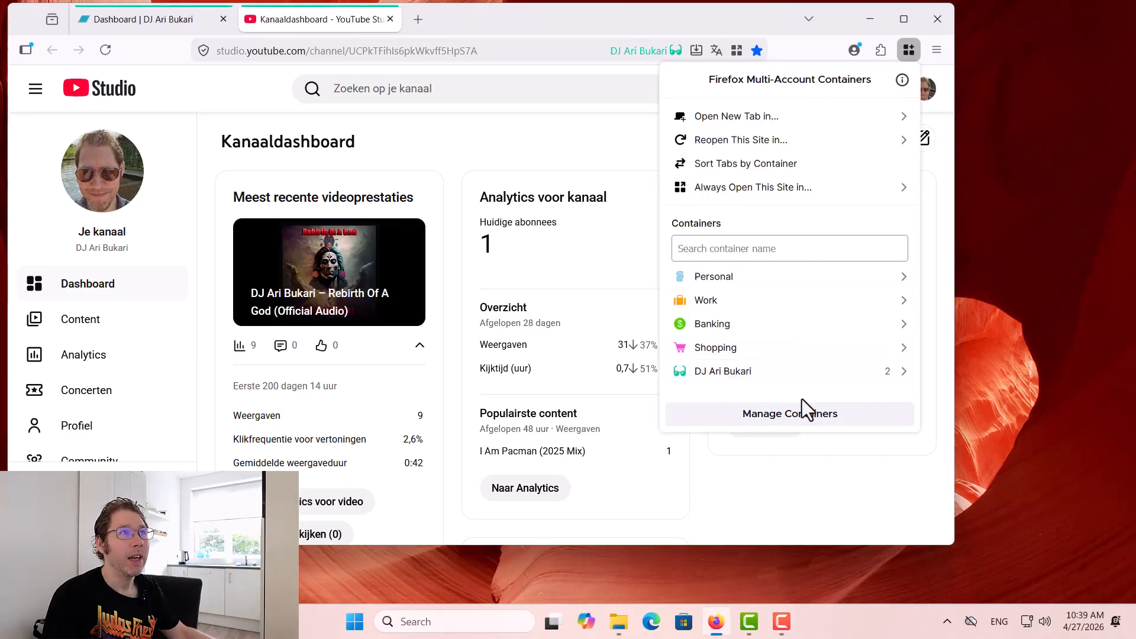
click(808, 421)
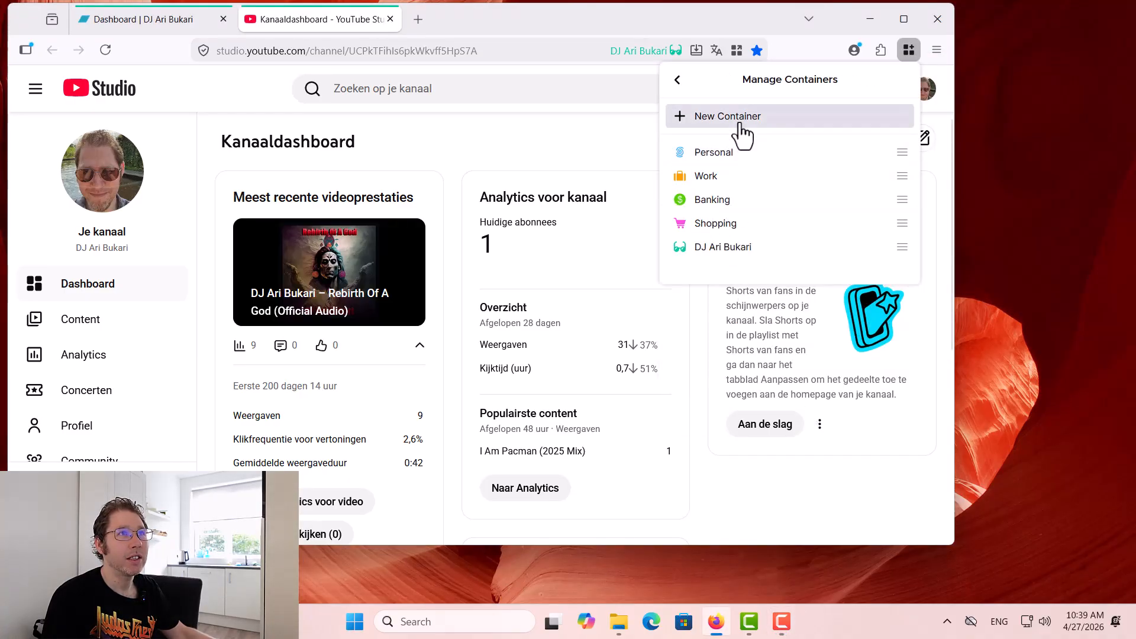
click(740, 118)
drag(745, 136, 655, 145)
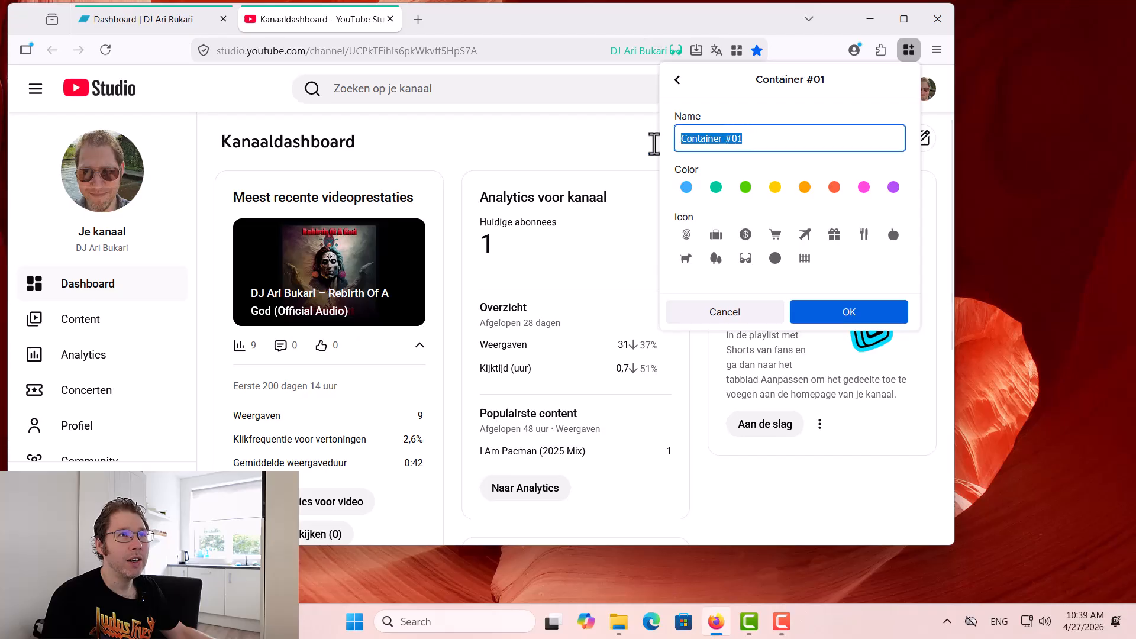
text(P)
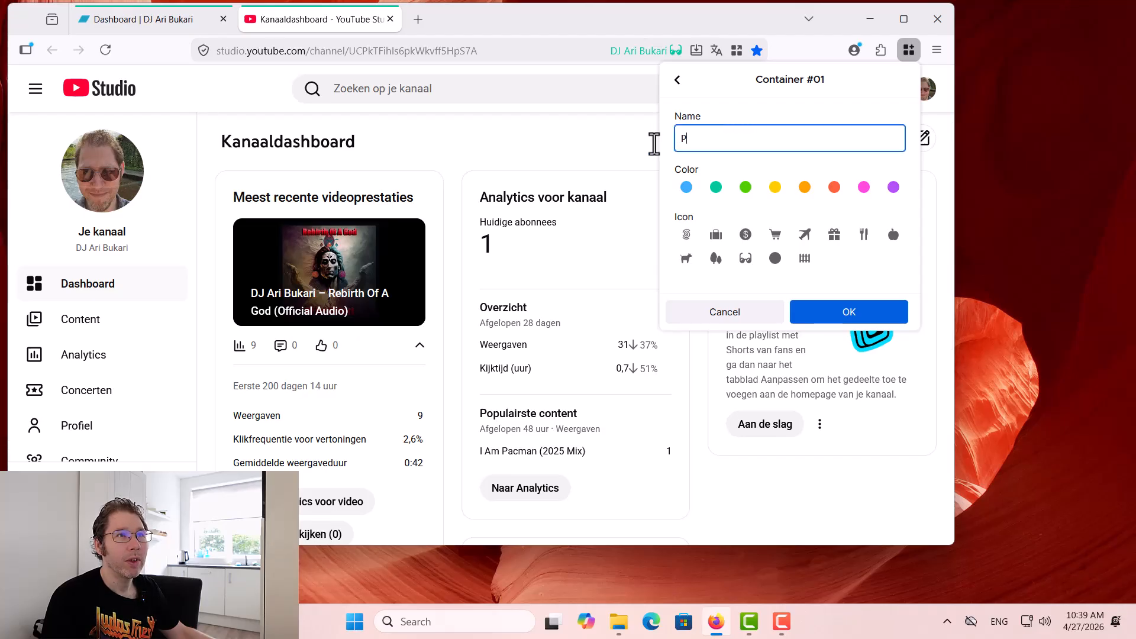
text(ulune)
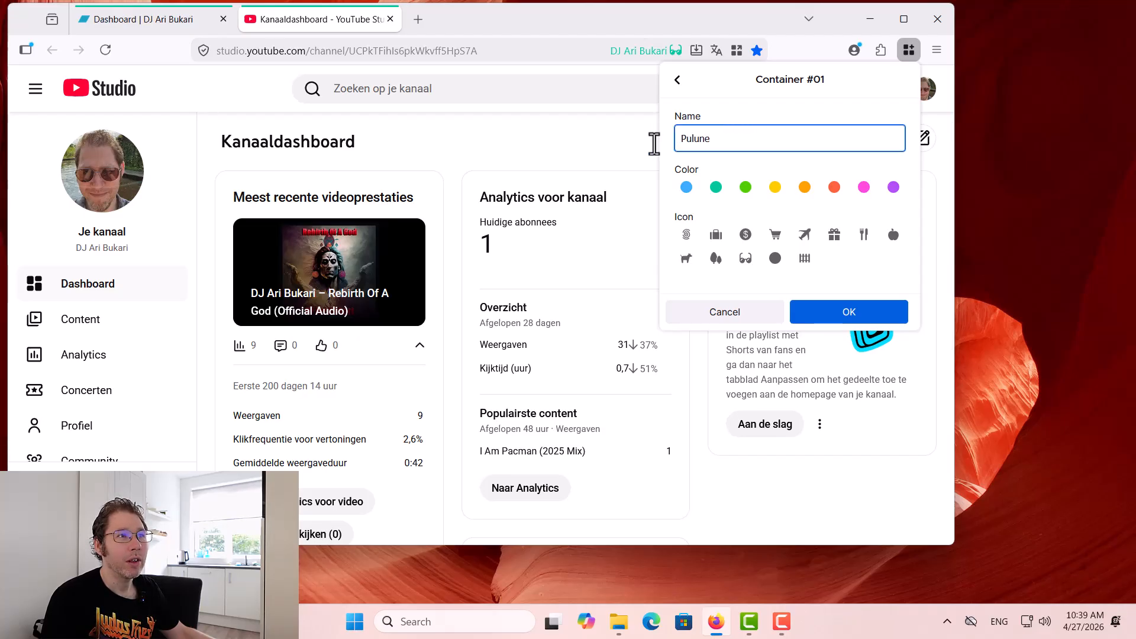
click(715, 186)
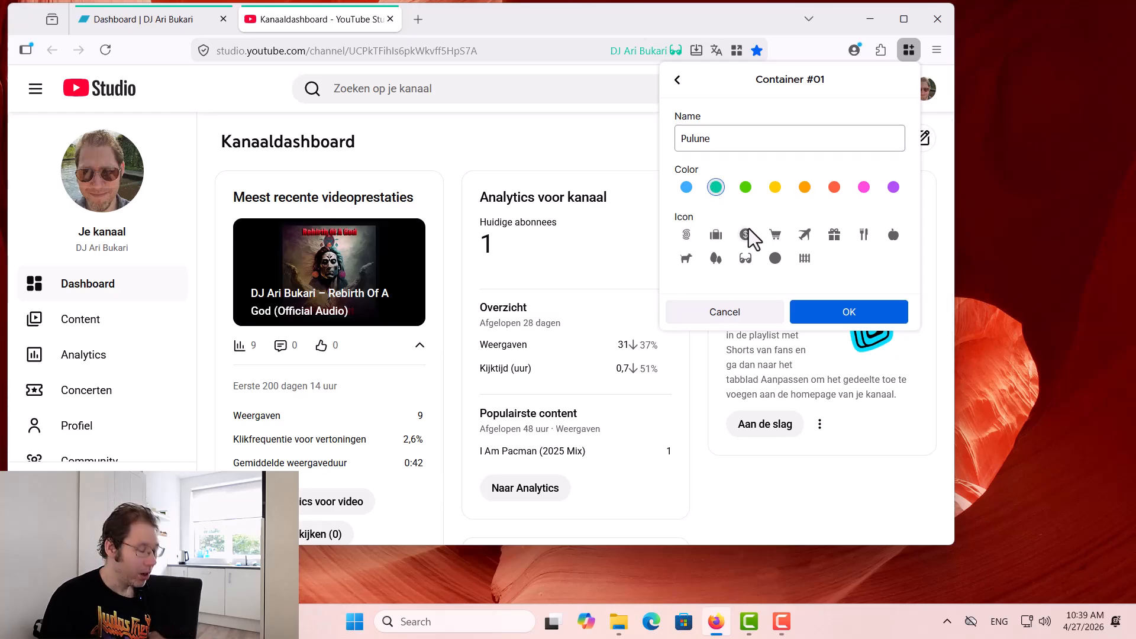
click(746, 259)
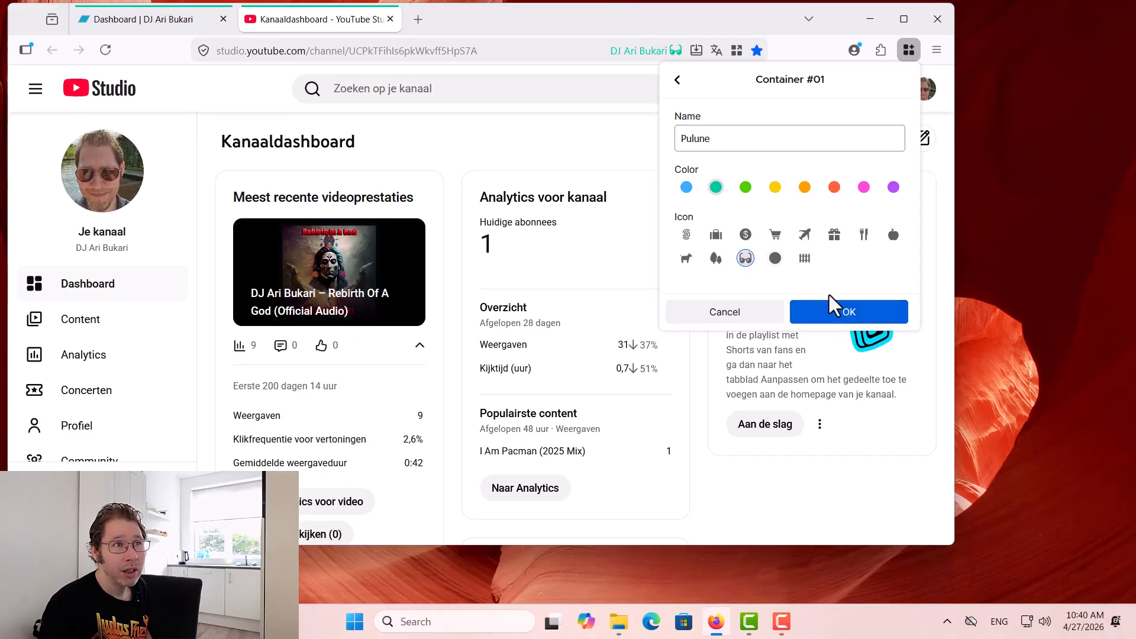
click(840, 314)
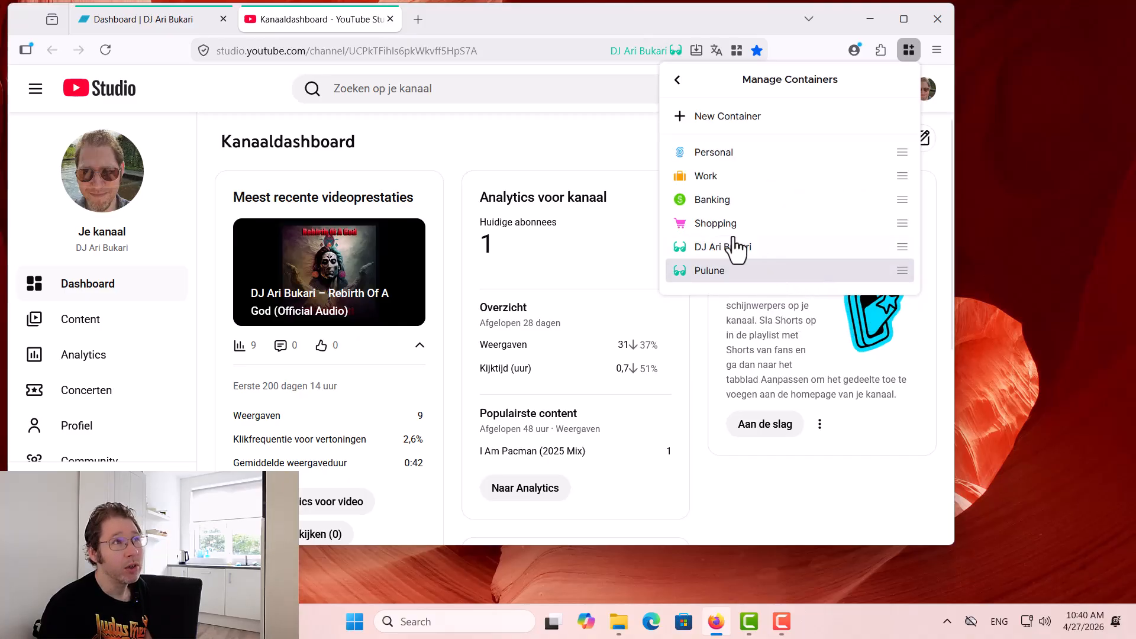
Step: Open a new Pulune container tab and load Gmail there from the 'gm' address suggestion
right_click(416, 22)
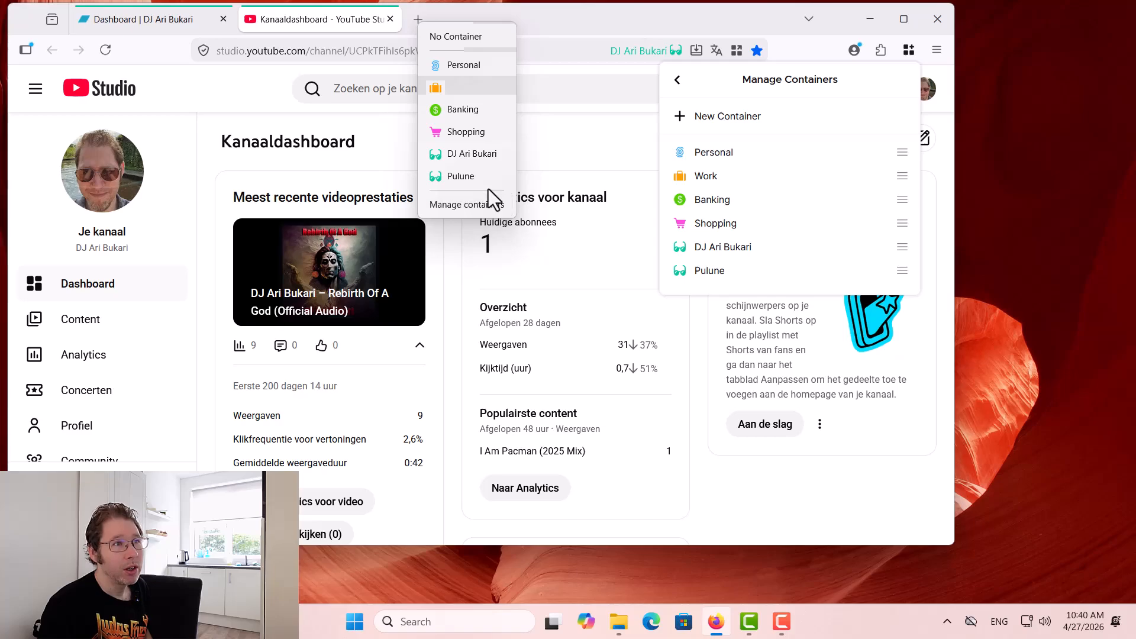
click(491, 186)
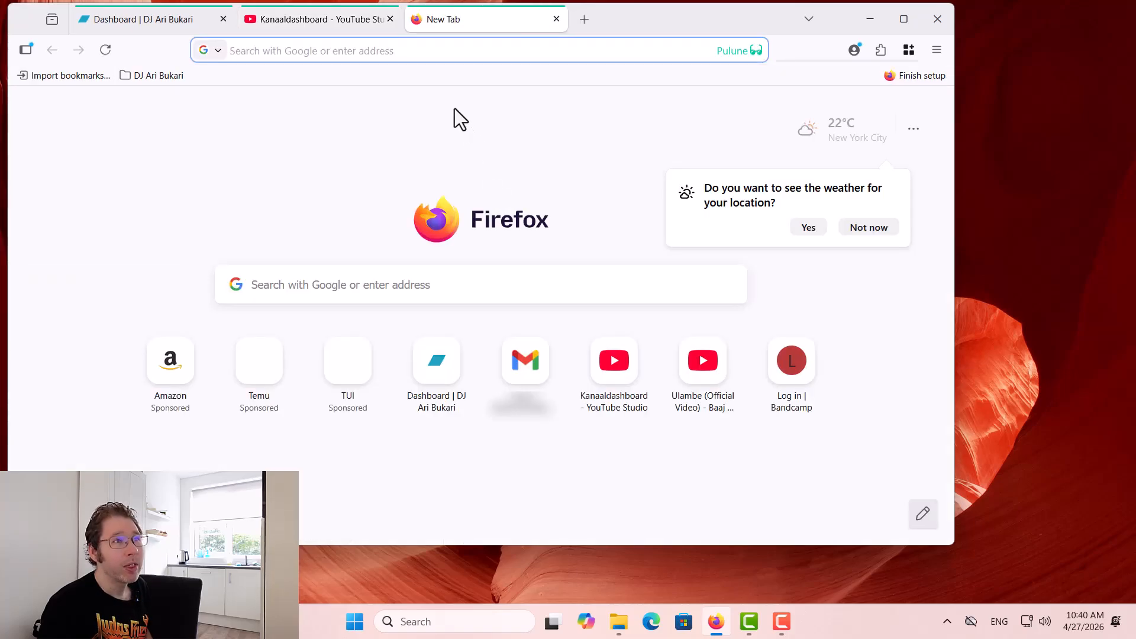
text(gm)
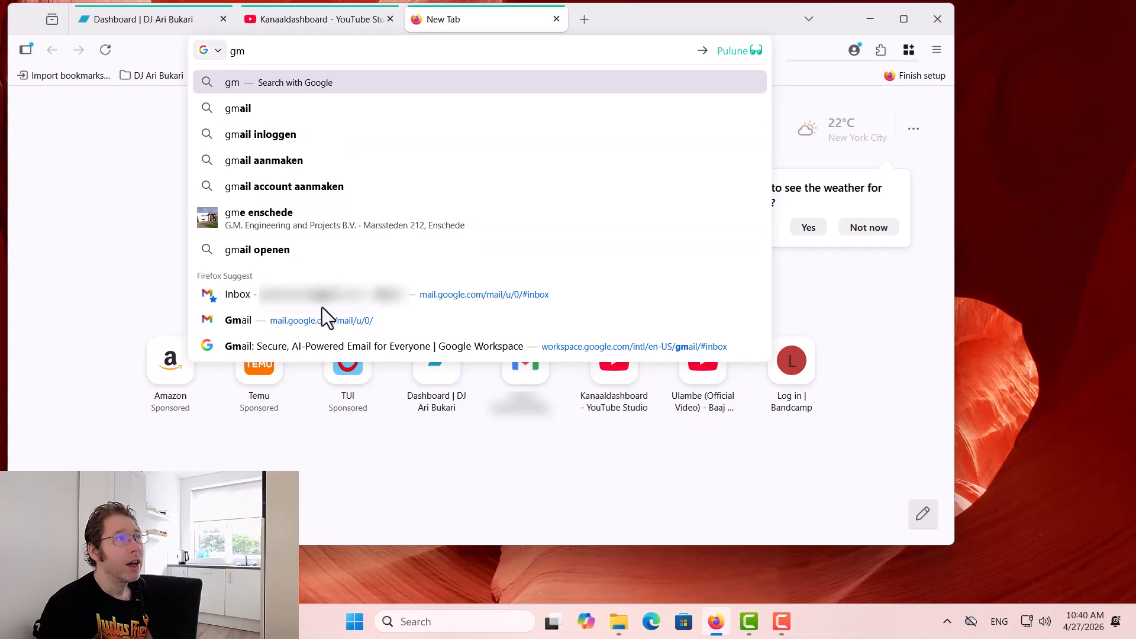
click(317, 327)
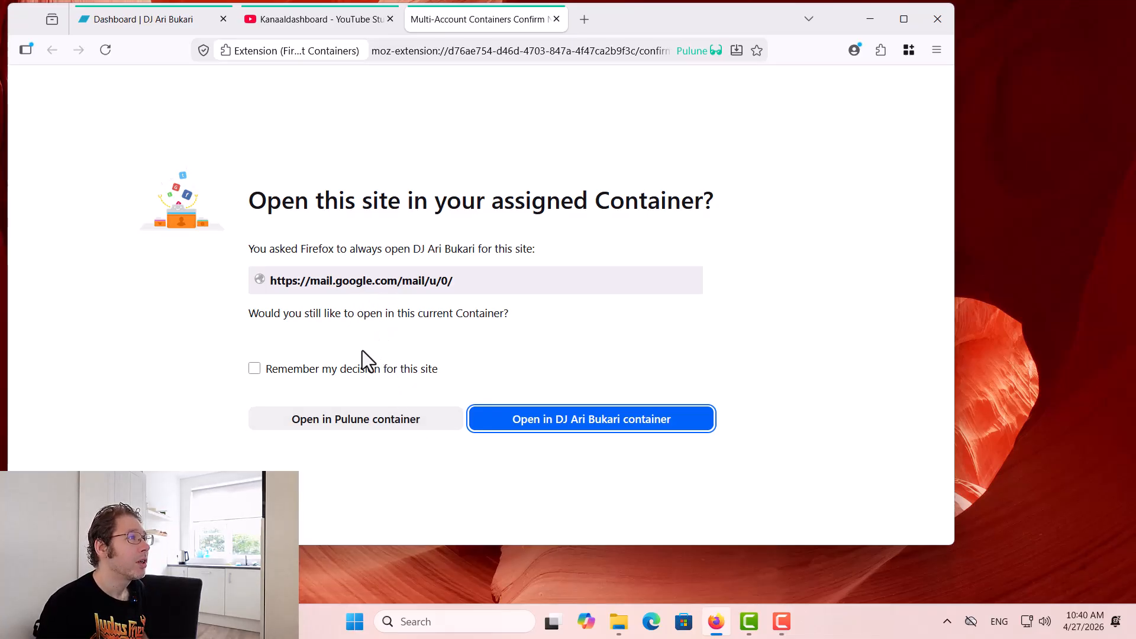
click(334, 419)
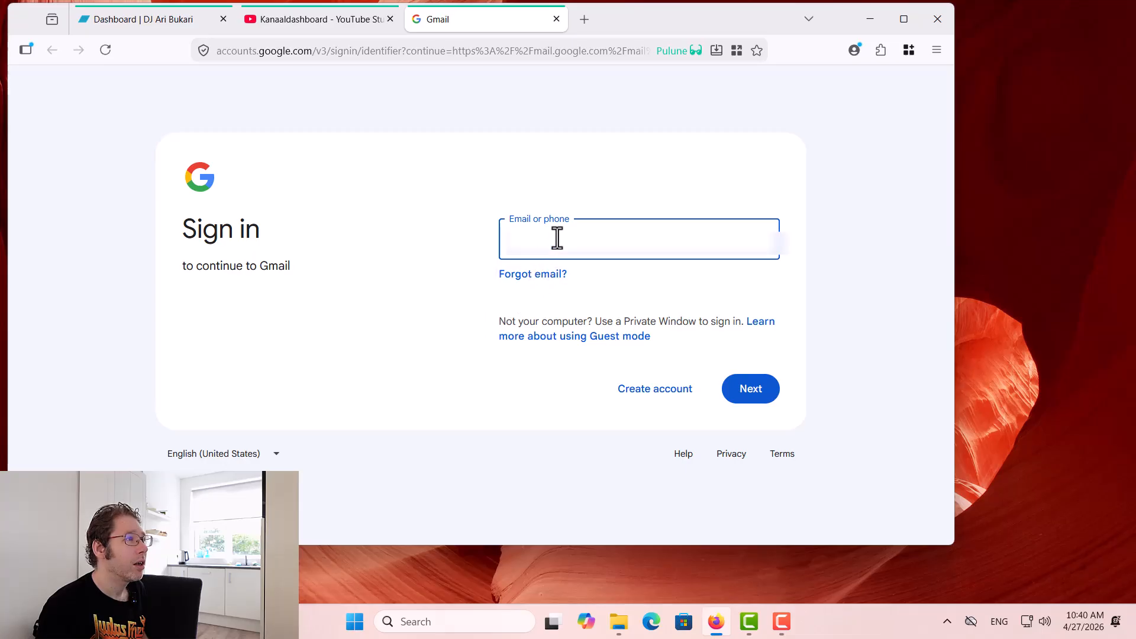
Step: Enter the Pulune account's email address and password to sign in to Gmail
text(??)
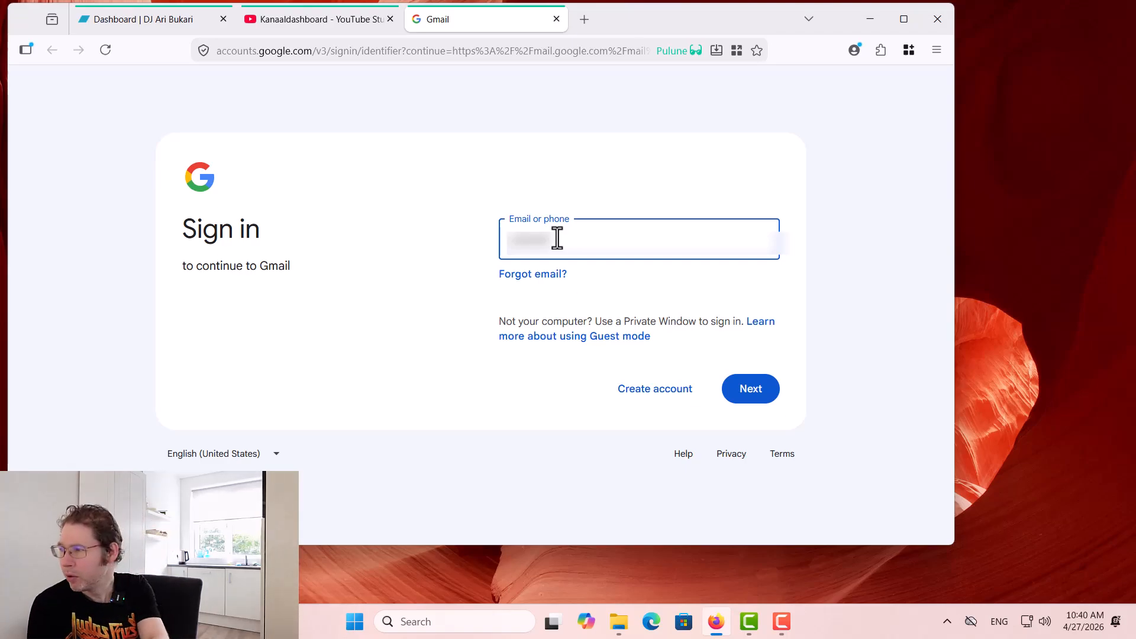
text(******)
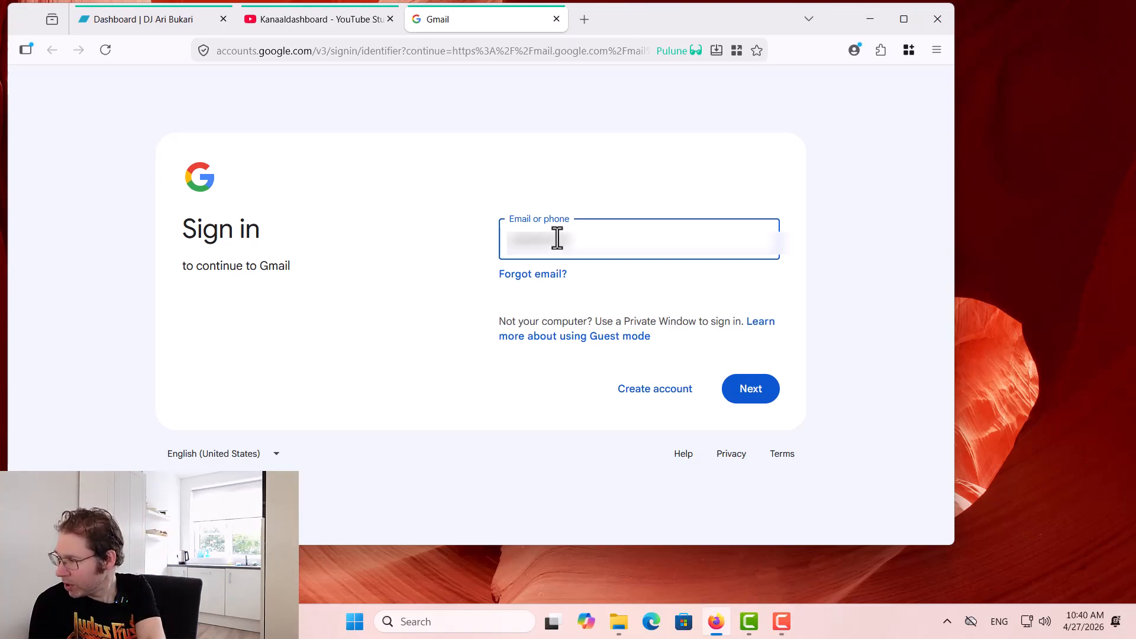
text(******)
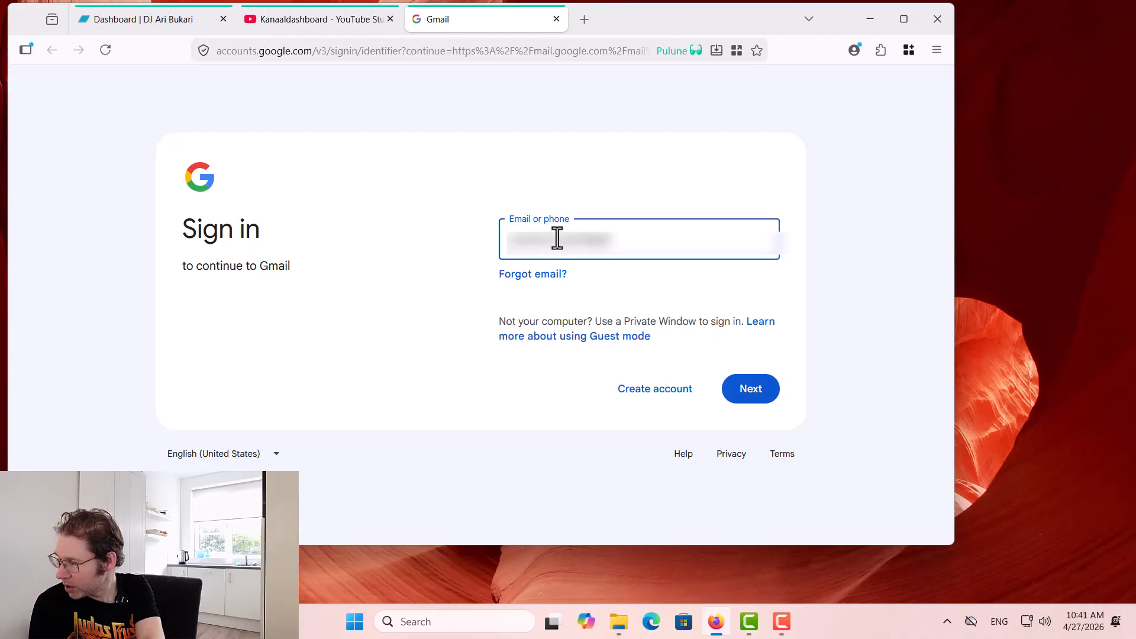
text(****)
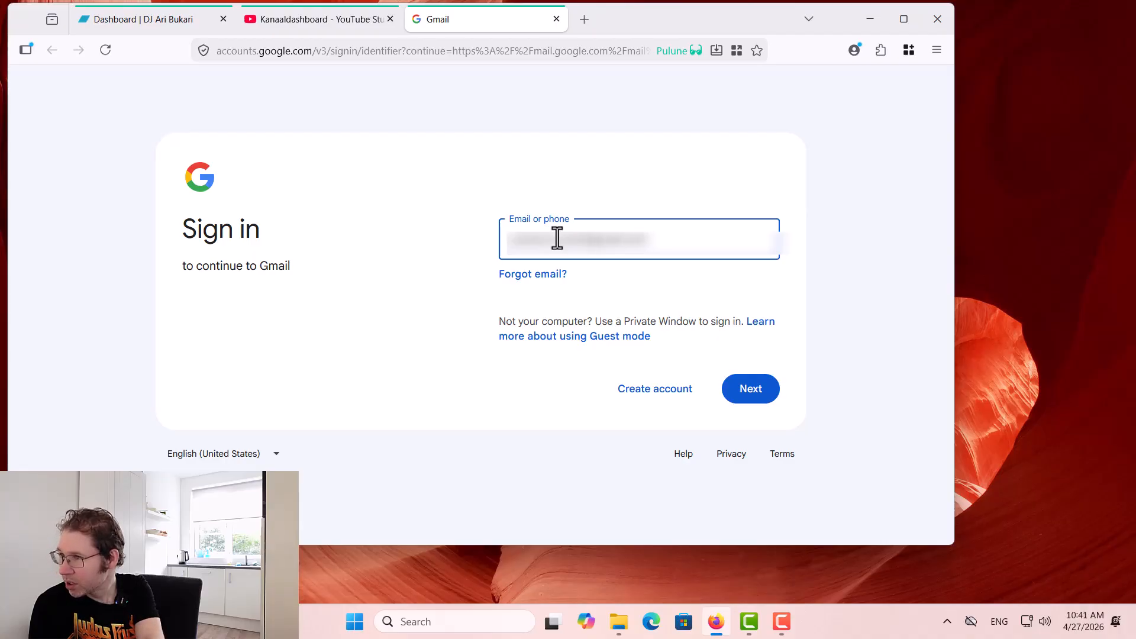
key(Return)
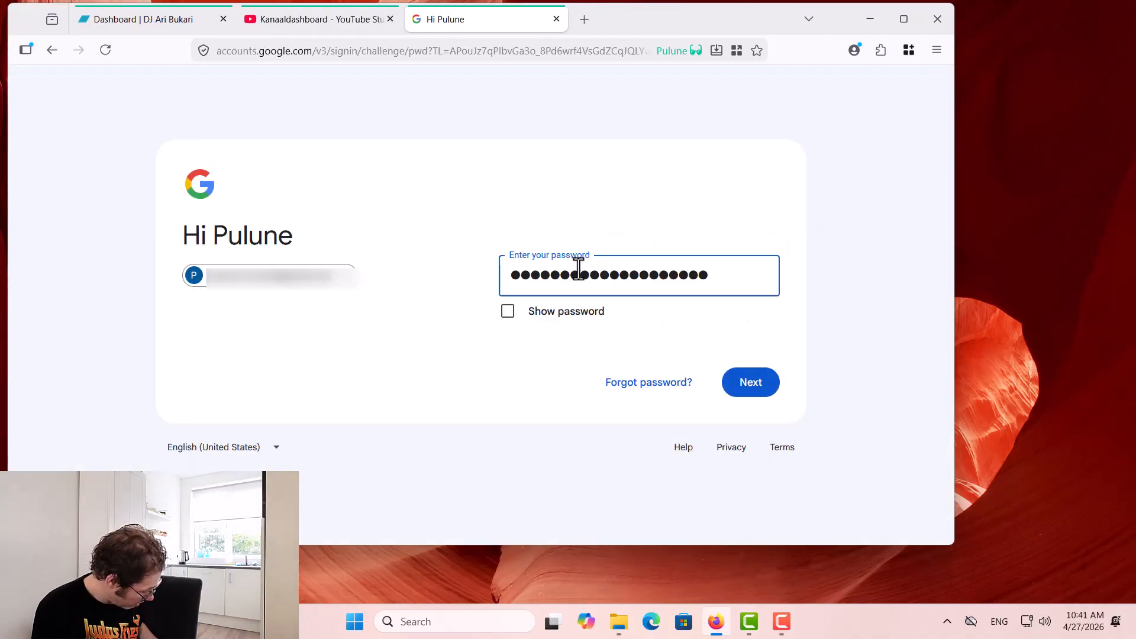
key(Return)
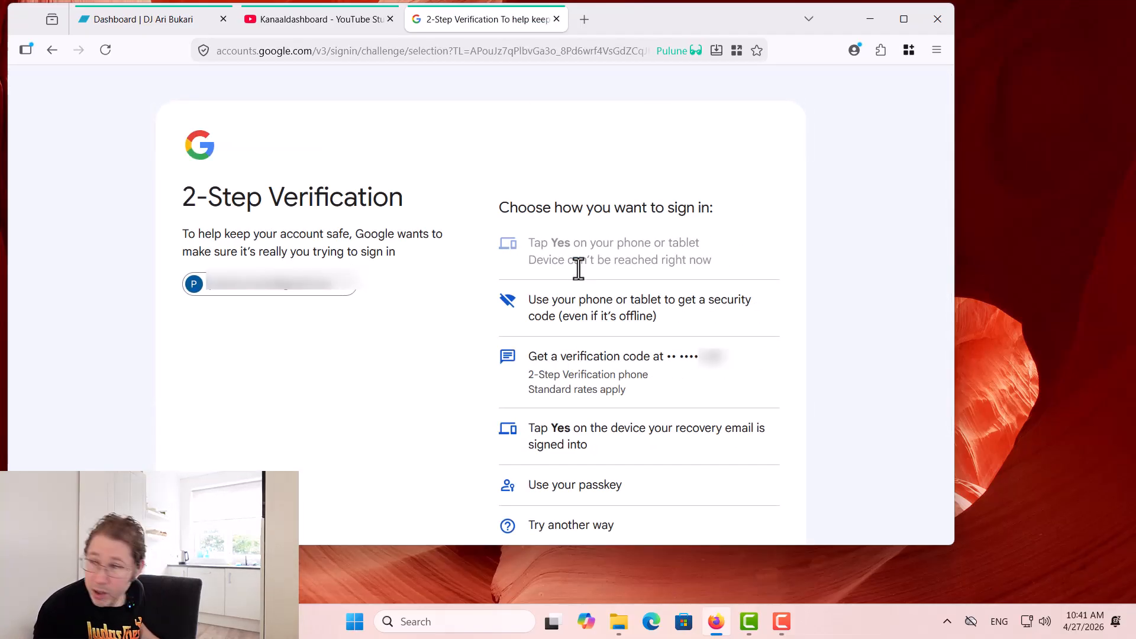
Step: Complete 2-step verification with the code texted to the phone
click(677, 379)
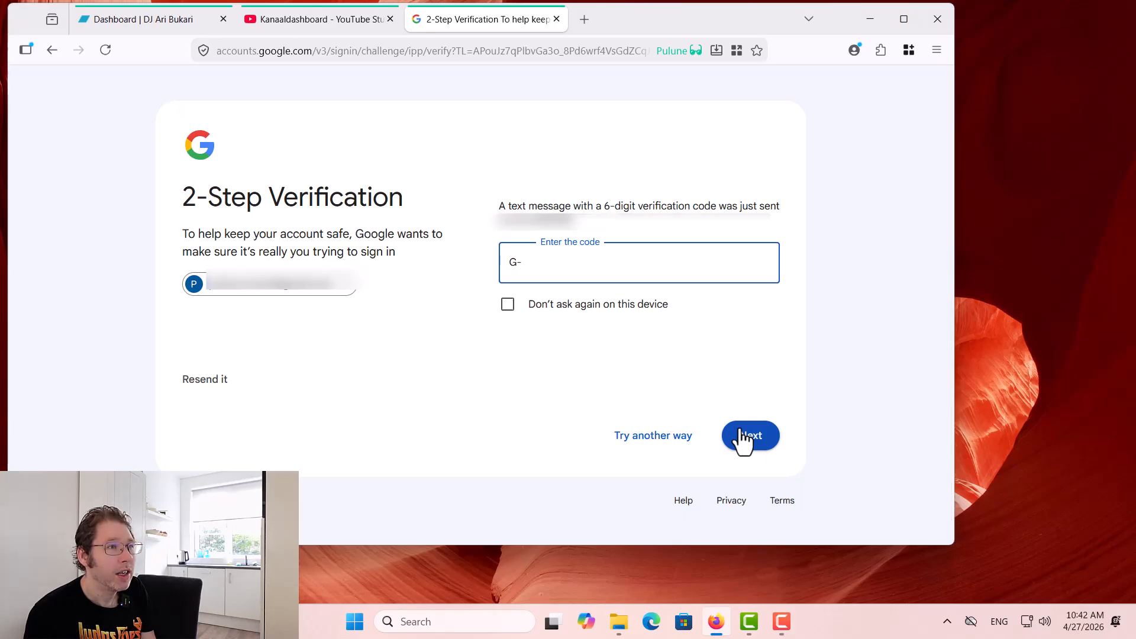
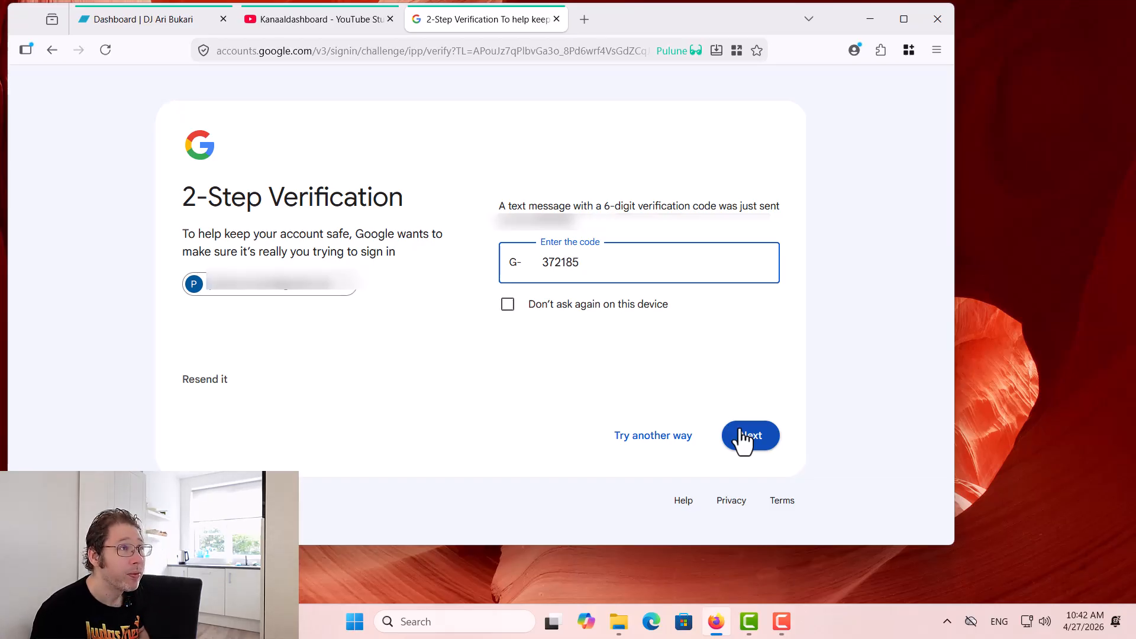
click(747, 436)
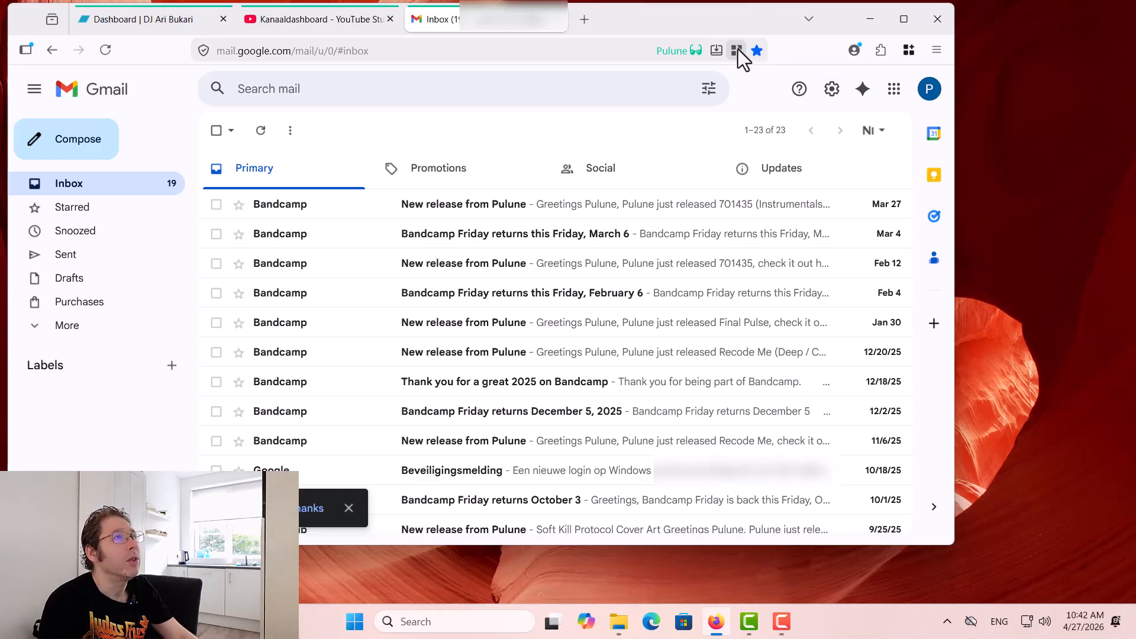
Step: Assign the Gmail site to always open in the Pulune container
click(737, 49)
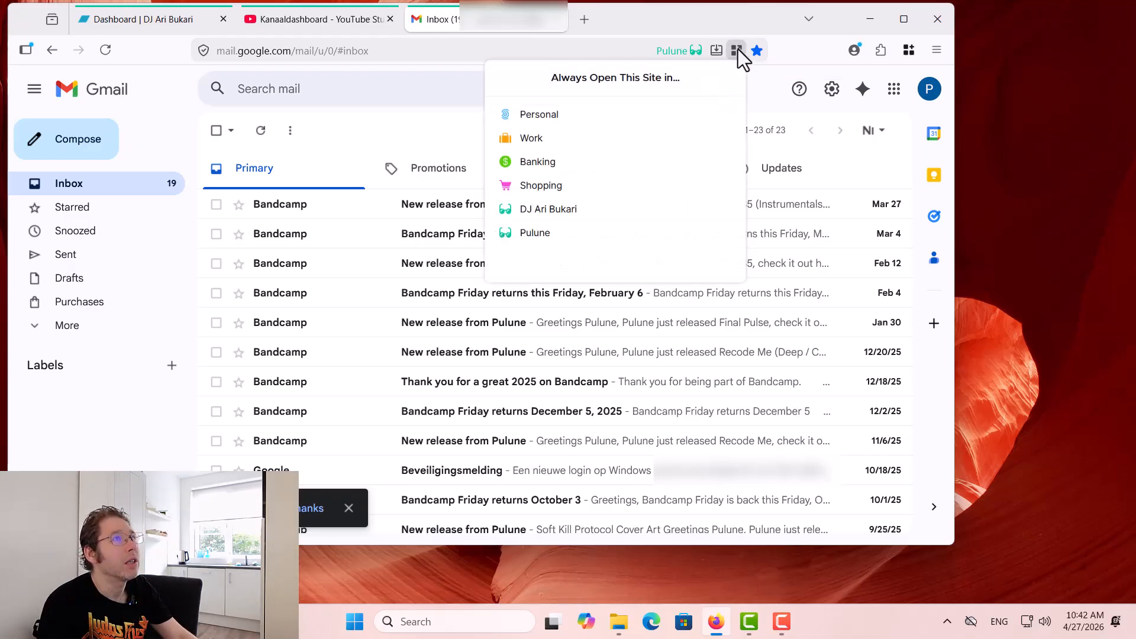
click(572, 234)
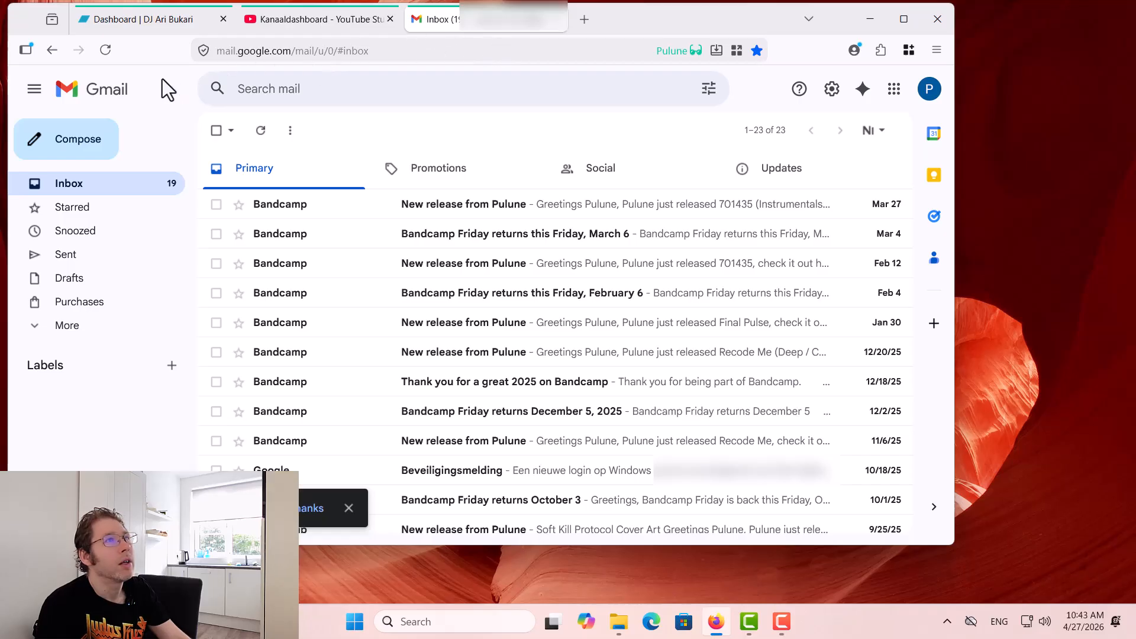
Step: Open a new tab, review the three DJ Ari Bukari folder bookmarks, then return to Gmail
click(589, 22)
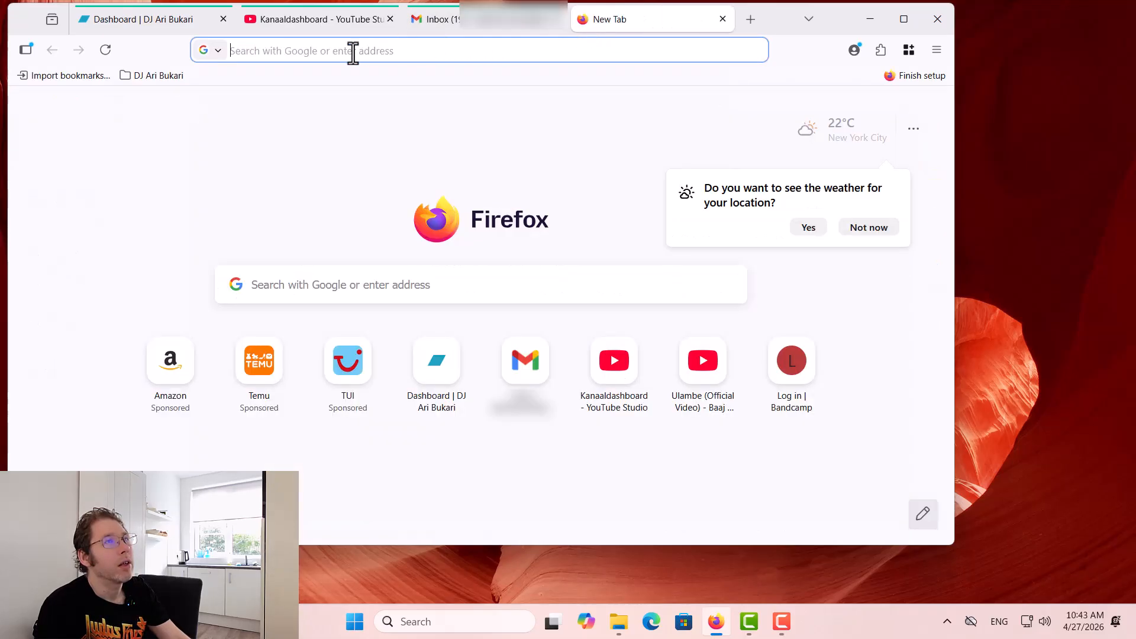
click(175, 78)
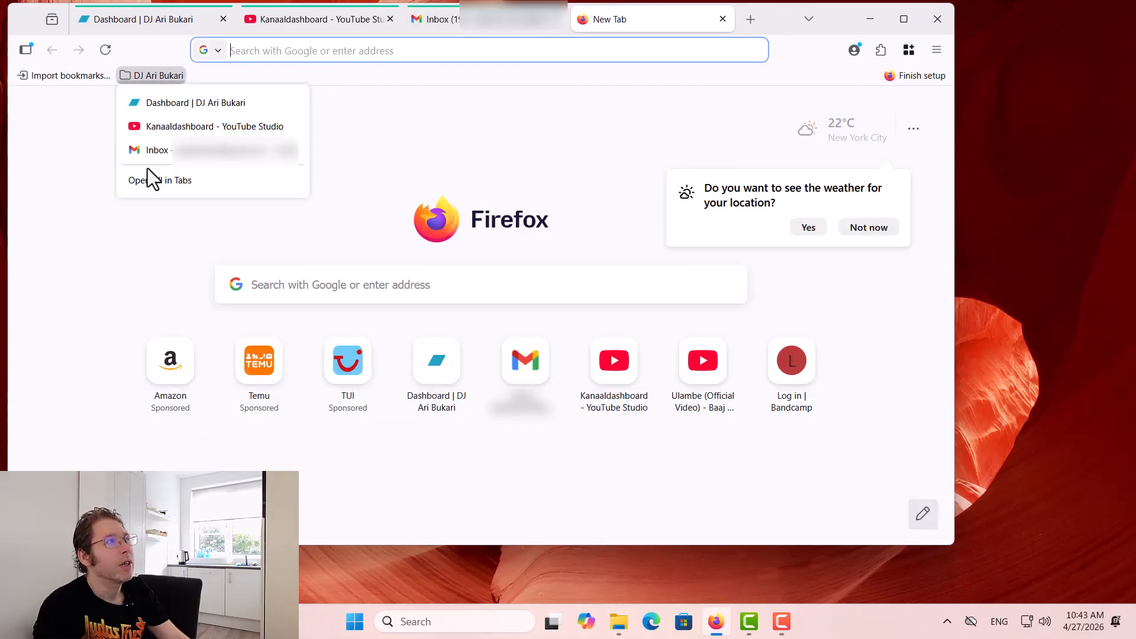
key(F10)
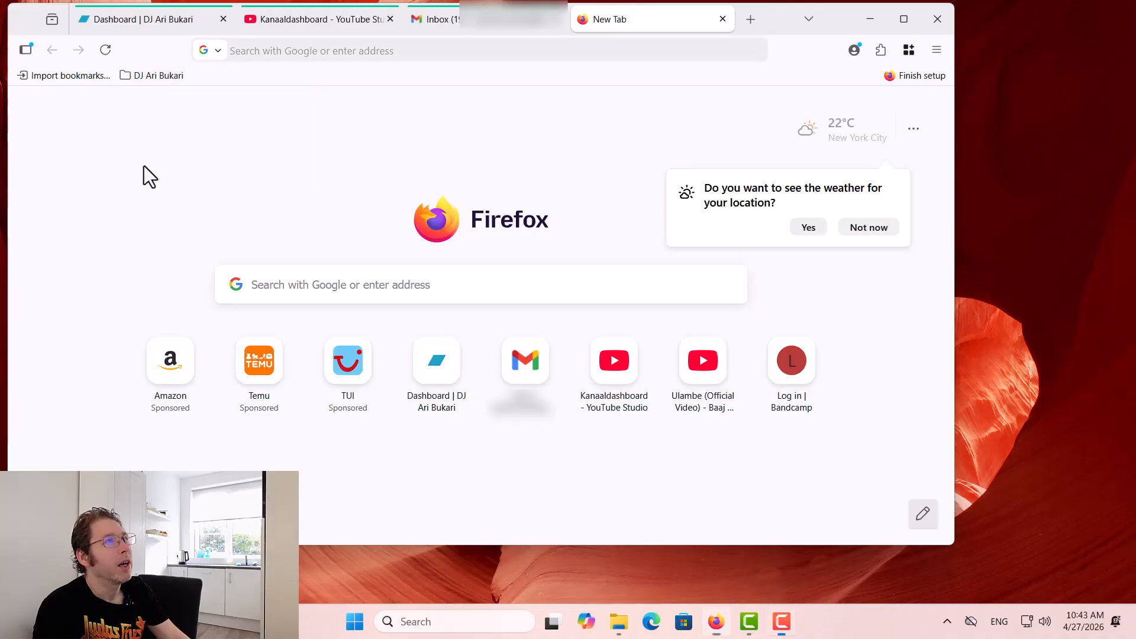
click(154, 74)
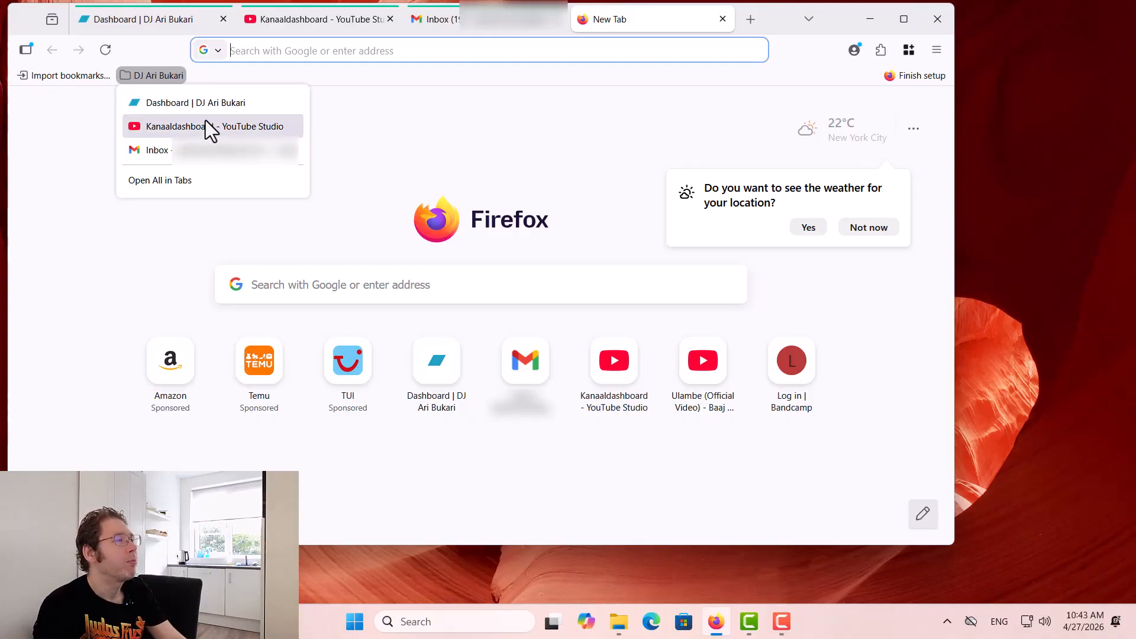
right_click(202, 77)
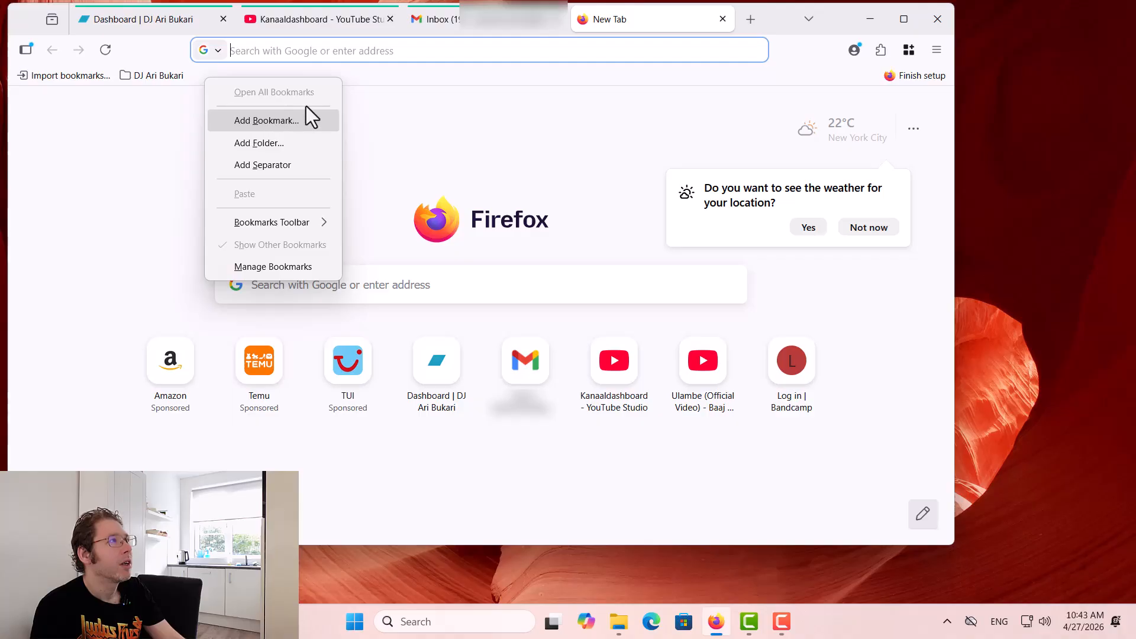
click(440, 66)
click(484, 13)
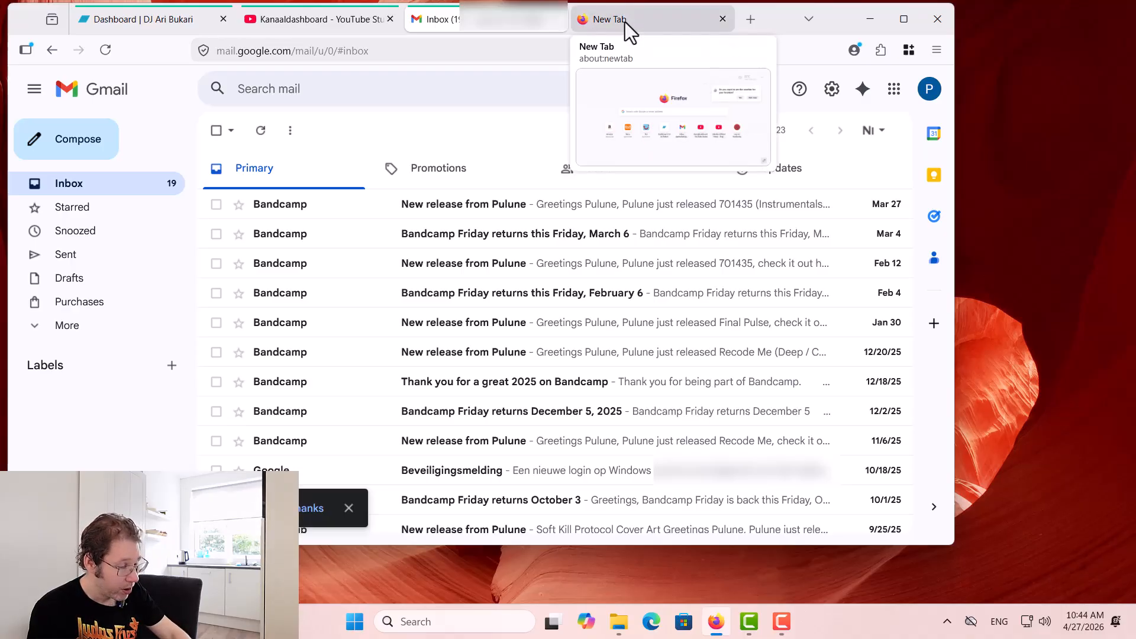
Step: Close the empty tab and open a Pulune container tab, landing on YouTube Studio by mistake
click(723, 18)
right_click(588, 20)
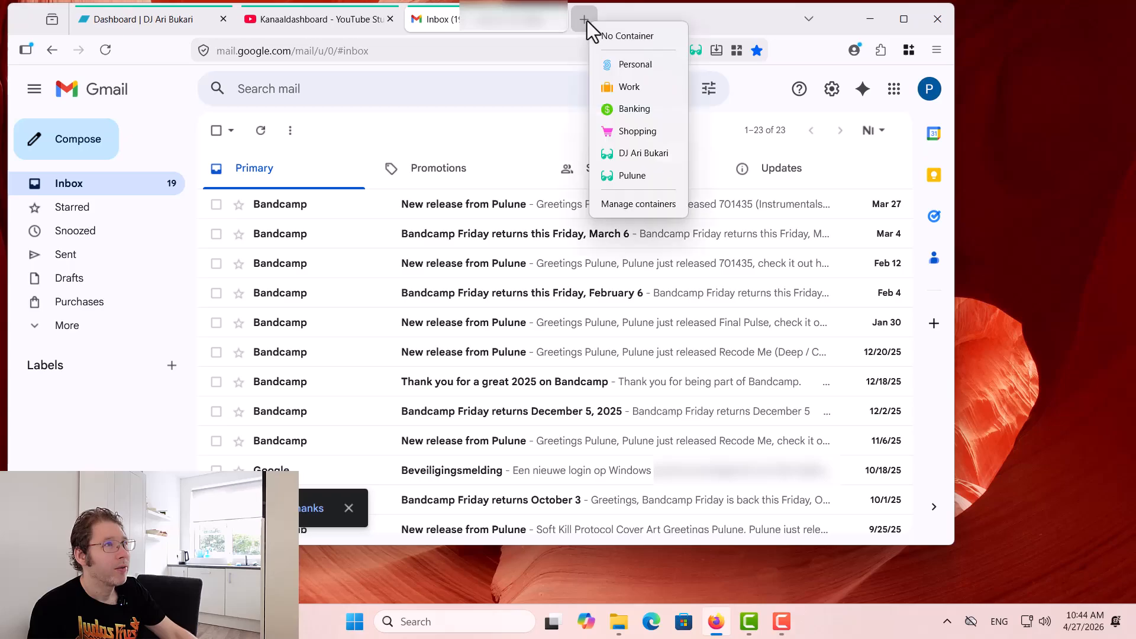
click(631, 173)
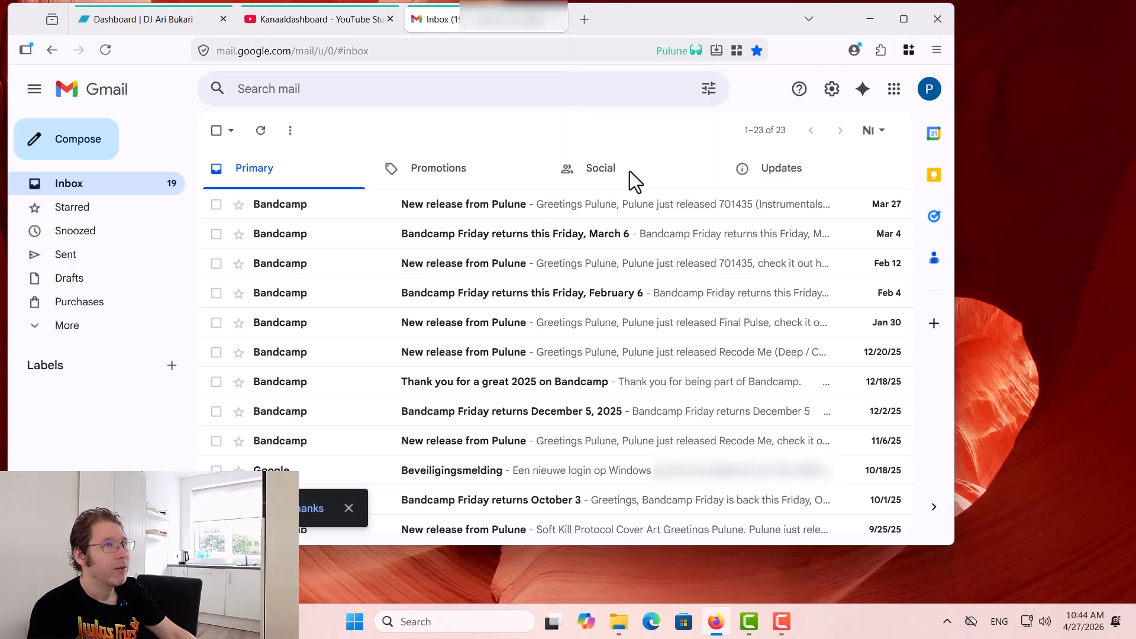
text(you)
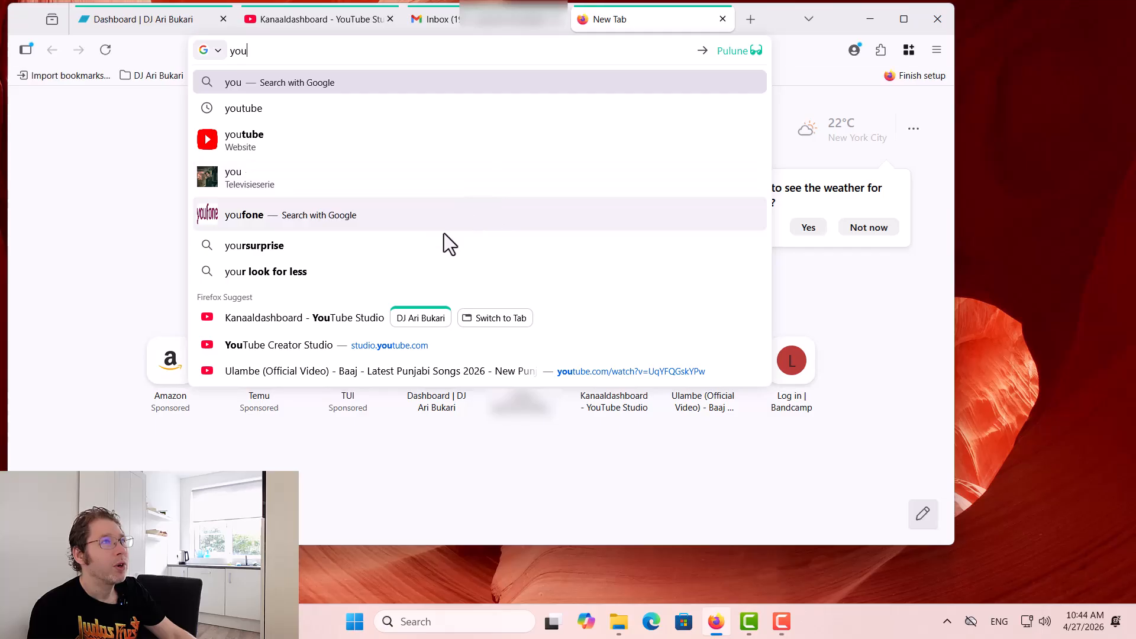
click(333, 347)
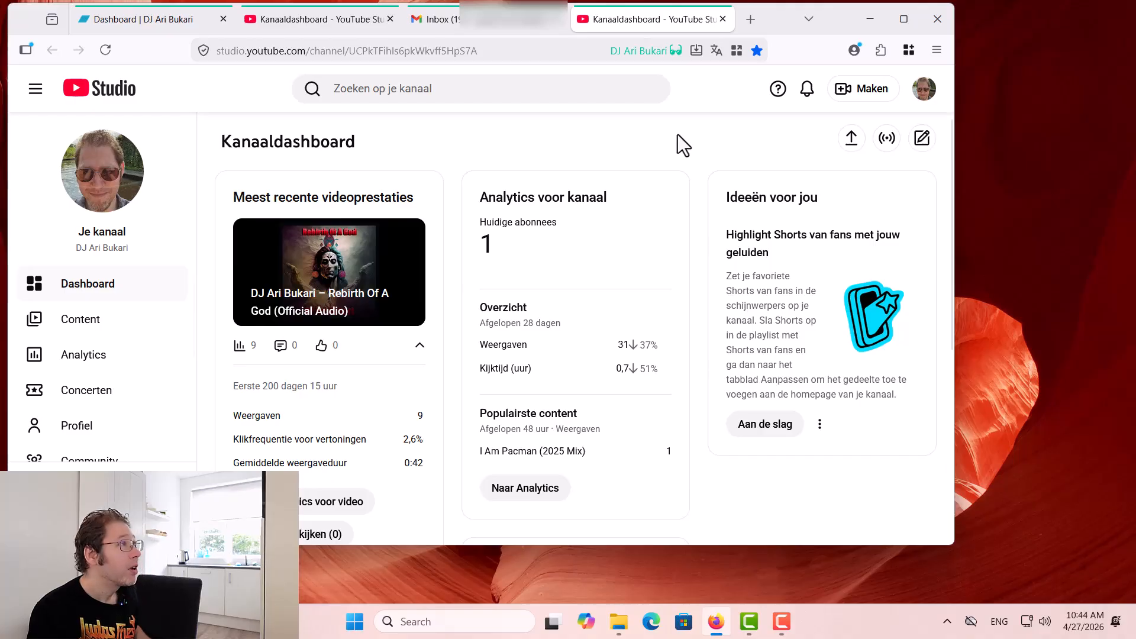
Step: Close the Studio tab and search Google for 'youtube' in a fresh Pulune container tab
click(723, 19)
right_click(578, 29)
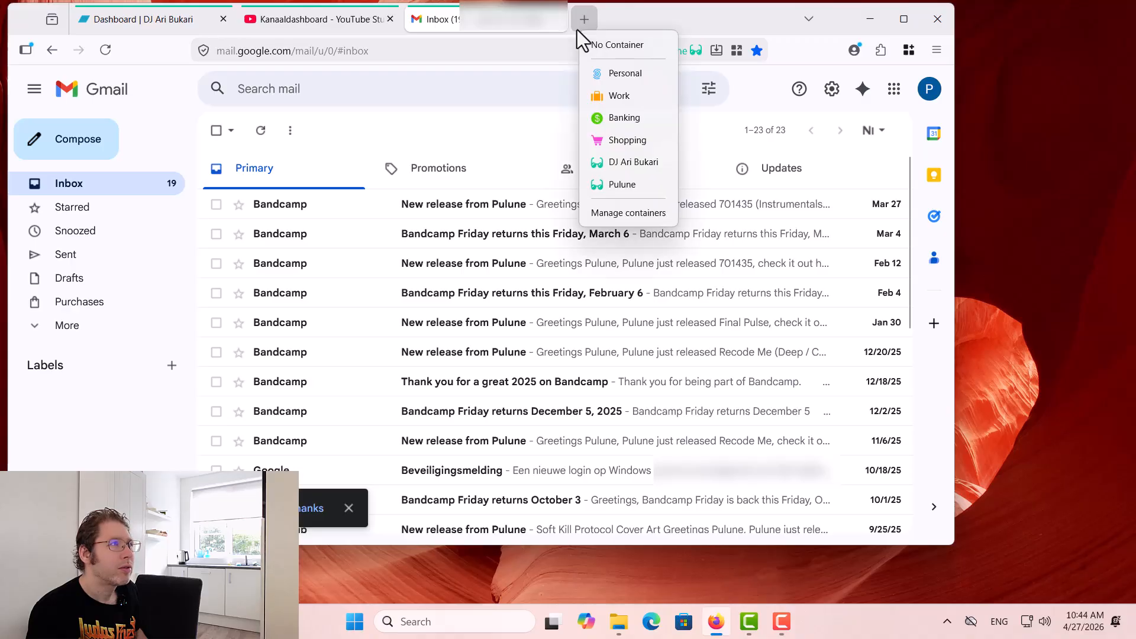
click(605, 181)
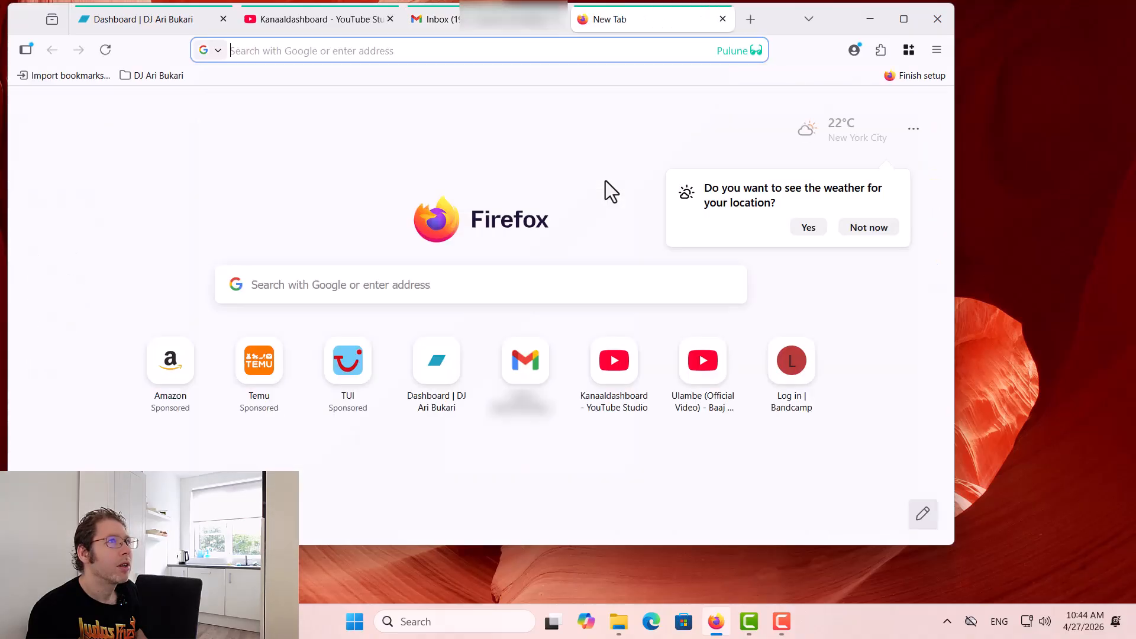
text(you)
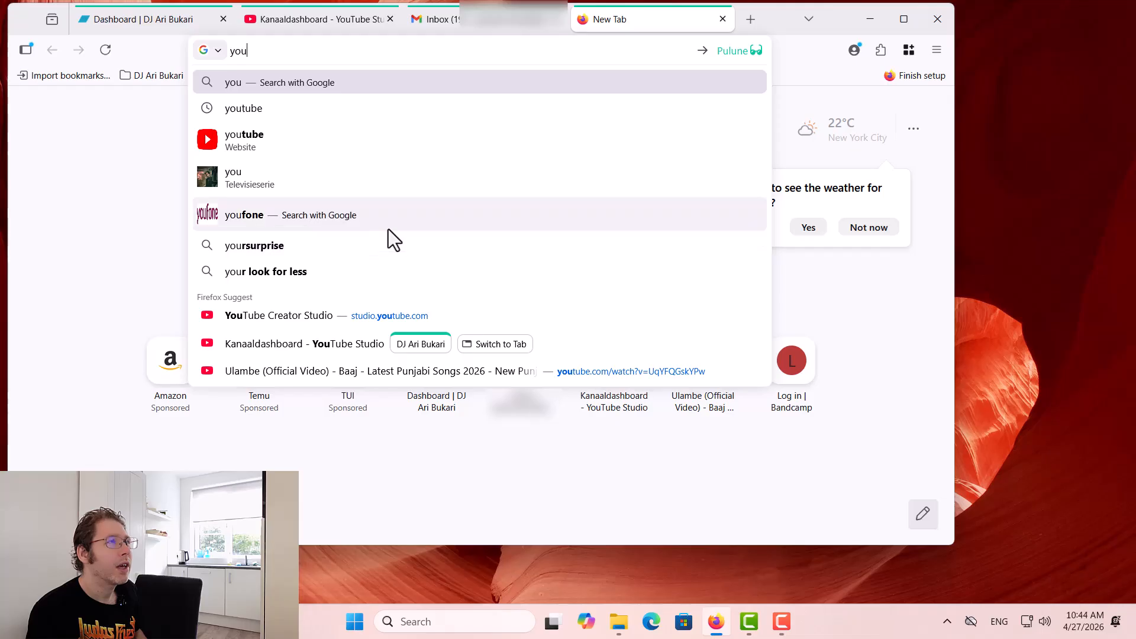
click(314, 147)
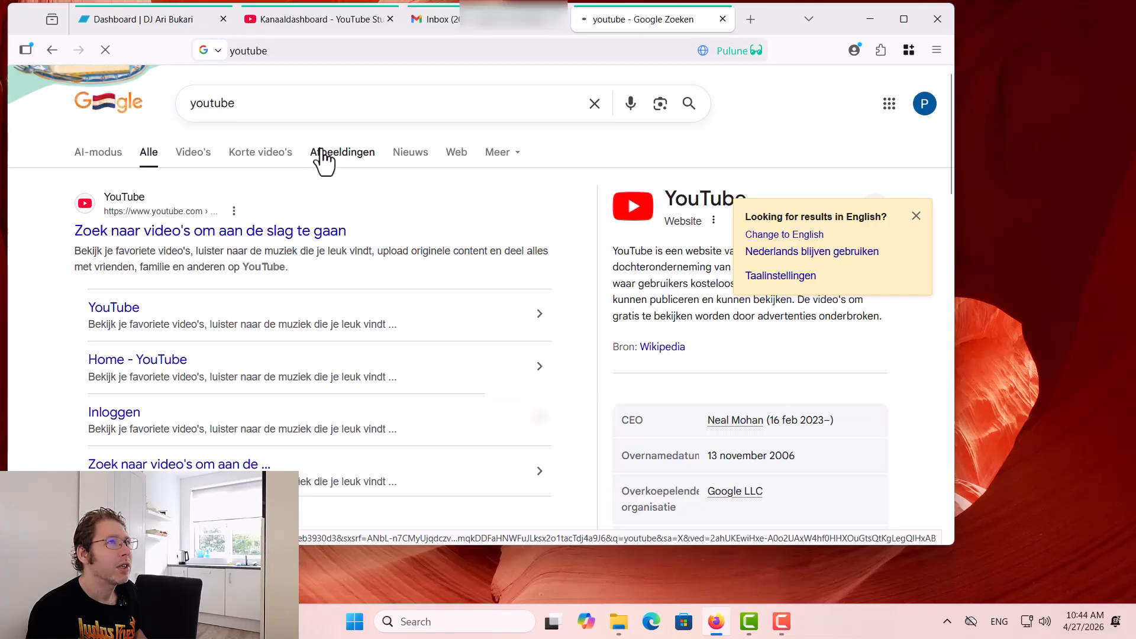
Step: Open YouTube from the results and launch YouTube Studio from the Pulune Music account menu
click(327, 232)
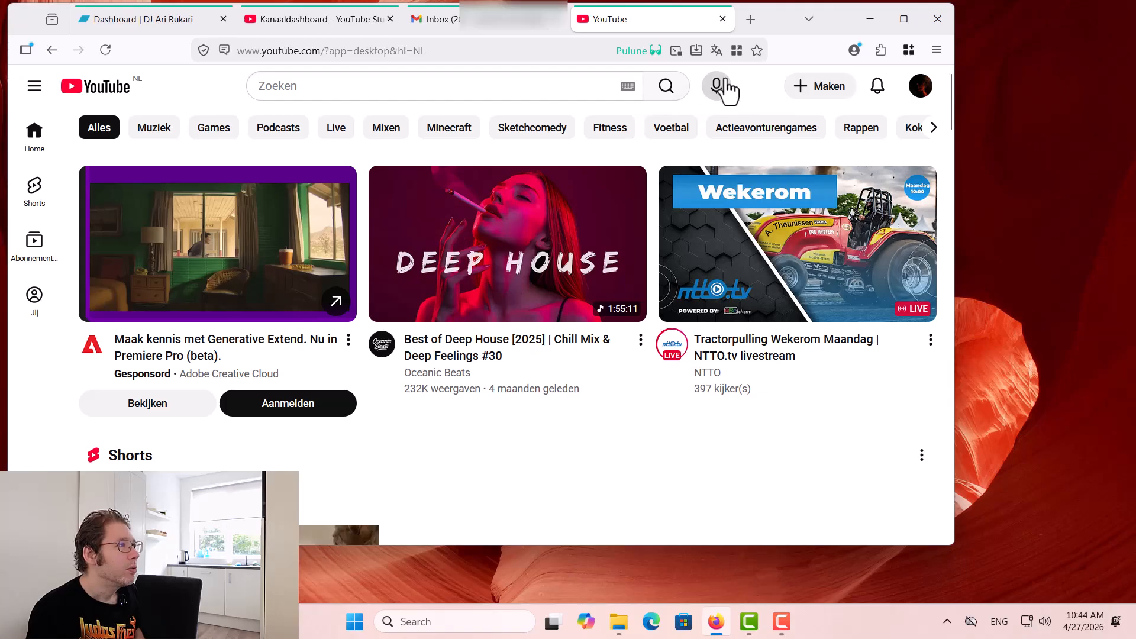
click(920, 87)
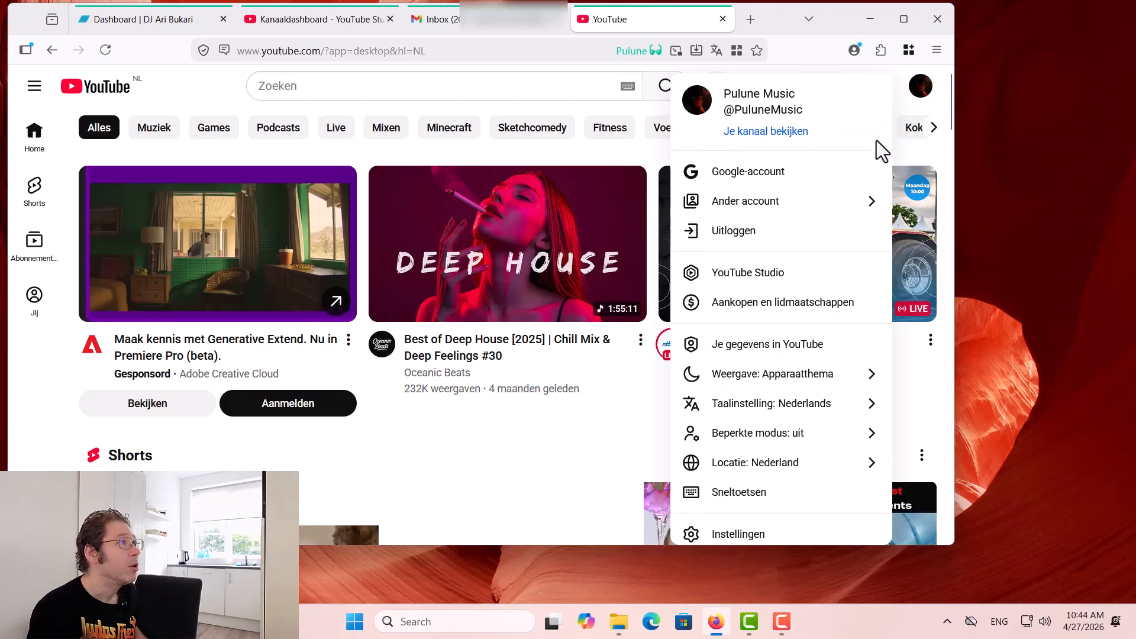
click(770, 274)
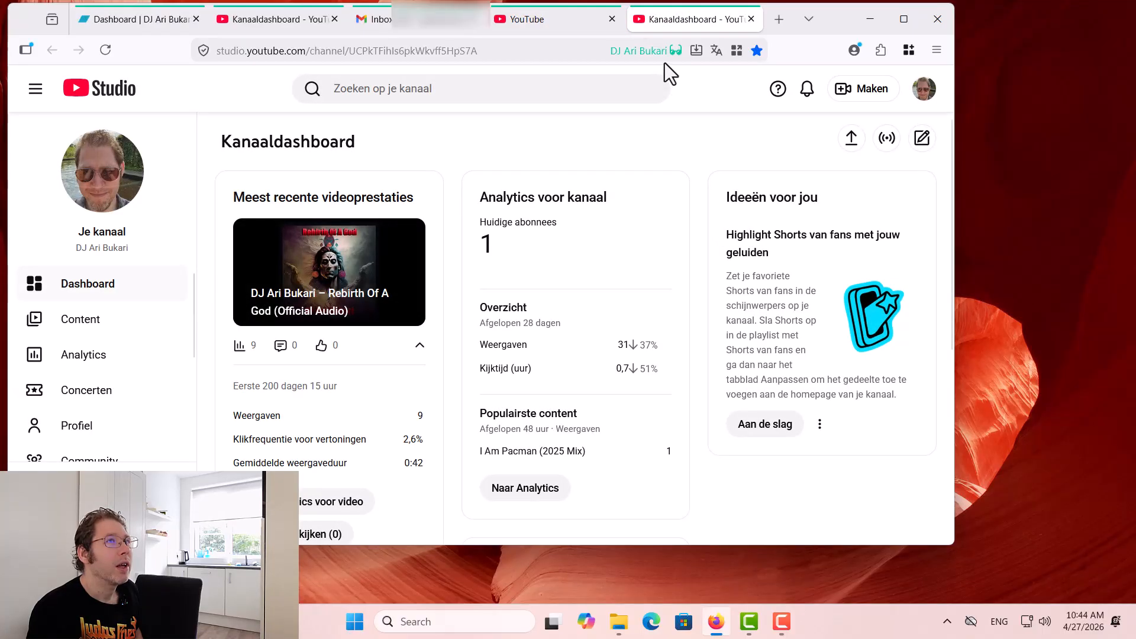
Step: Check the container assignment options and address of the YouTube Studio dashboard
click(736, 50)
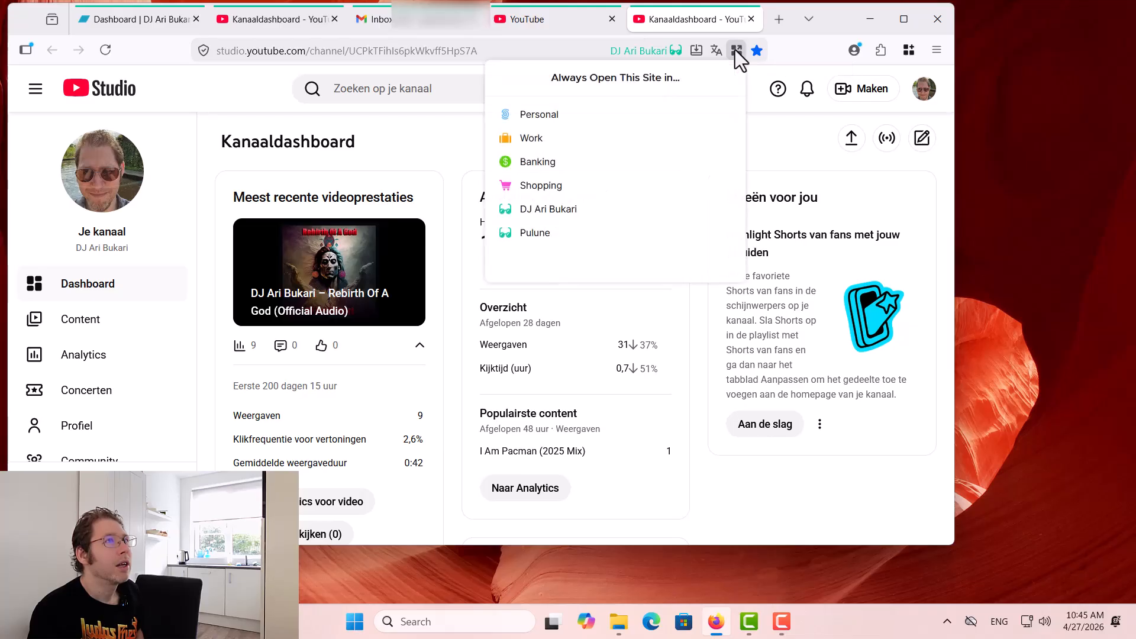
click(534, 50)
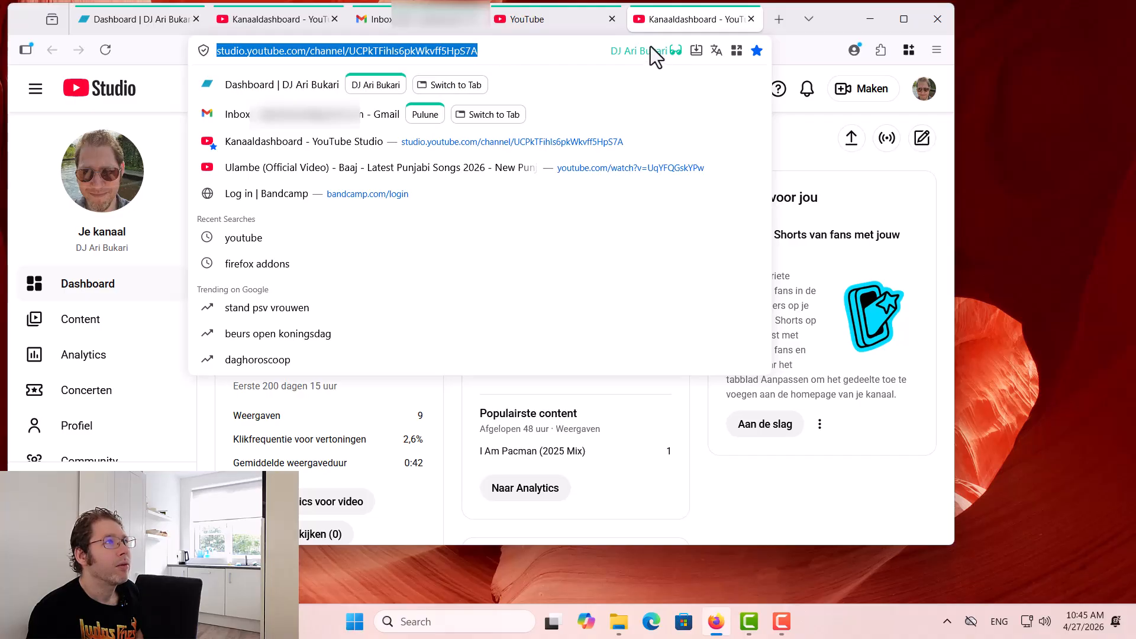
click(800, 53)
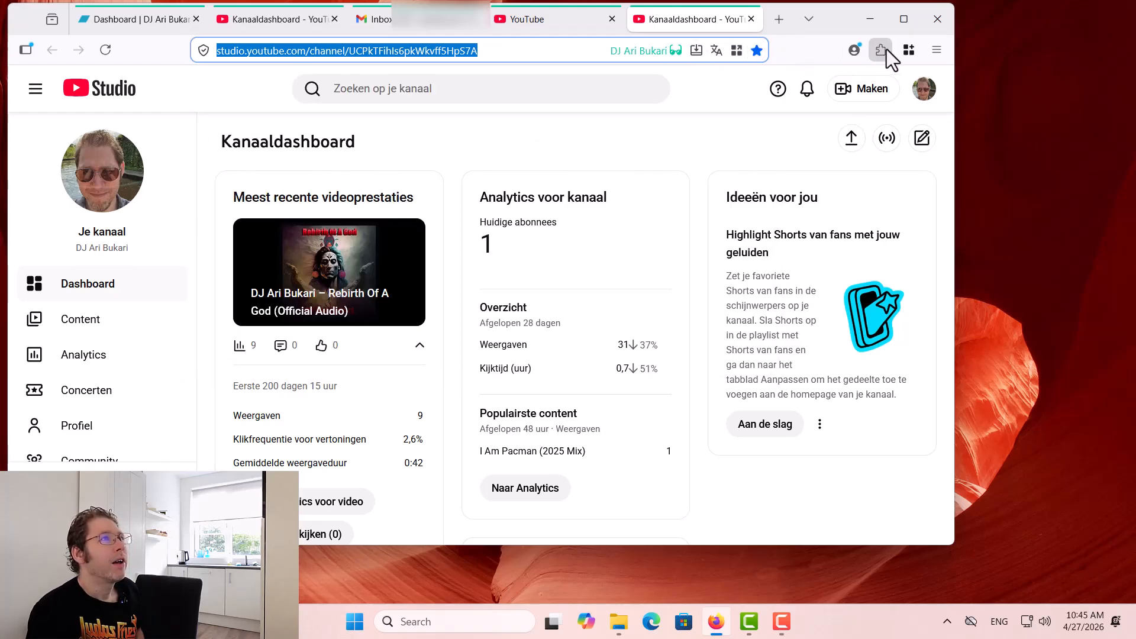
Step: Open a DJ Ari Bukari container tab, close the spare blank tab, and show the containers list
click(908, 50)
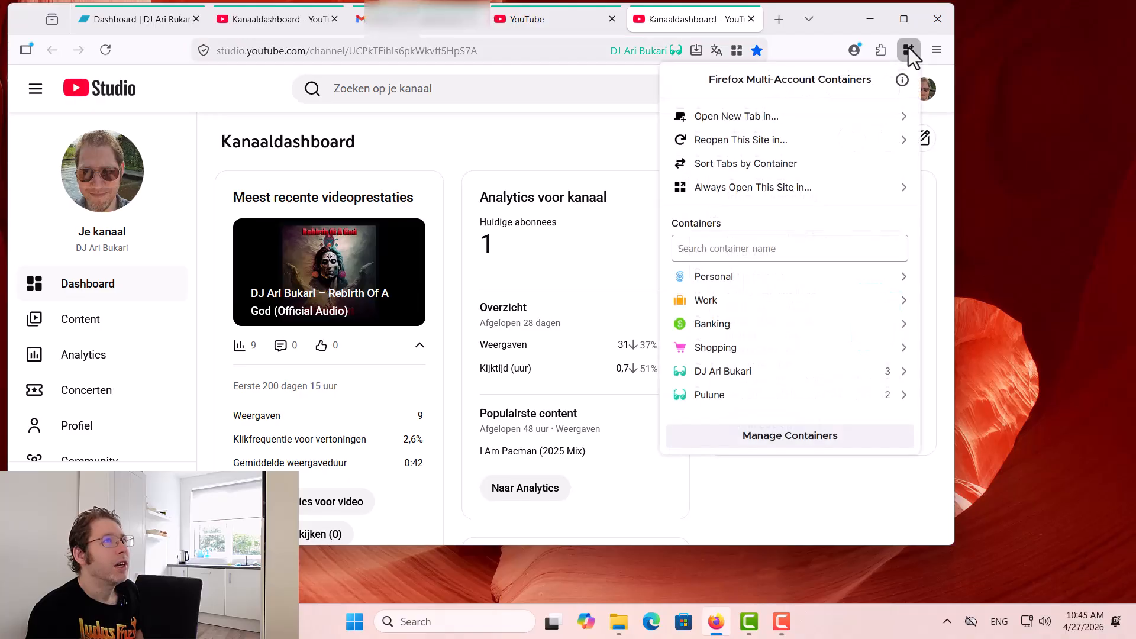
click(811, 372)
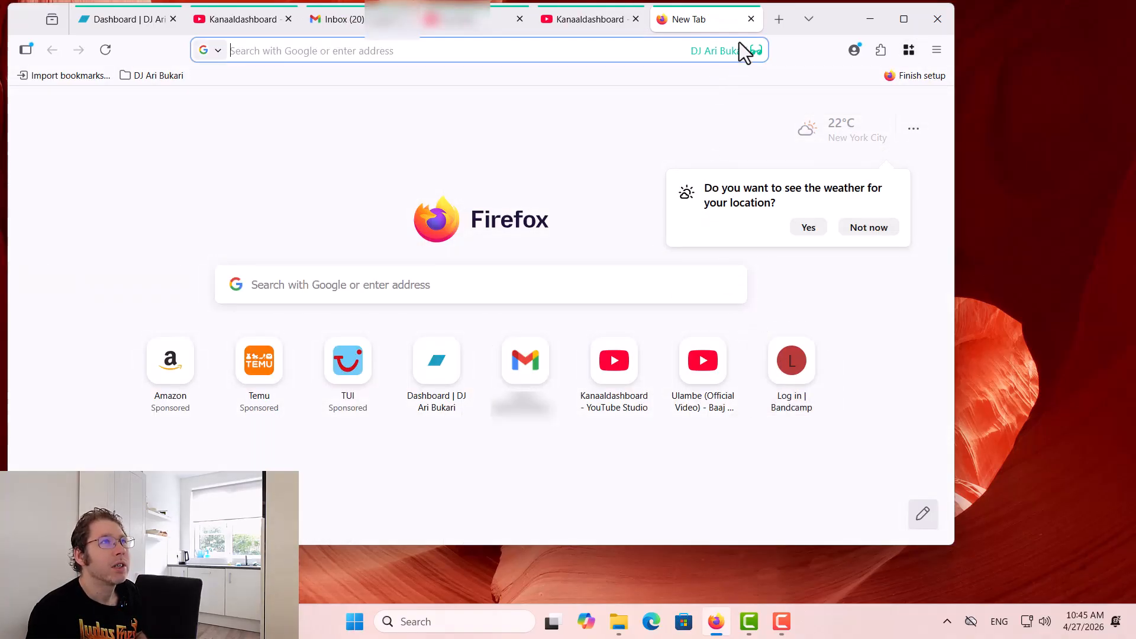
click(751, 18)
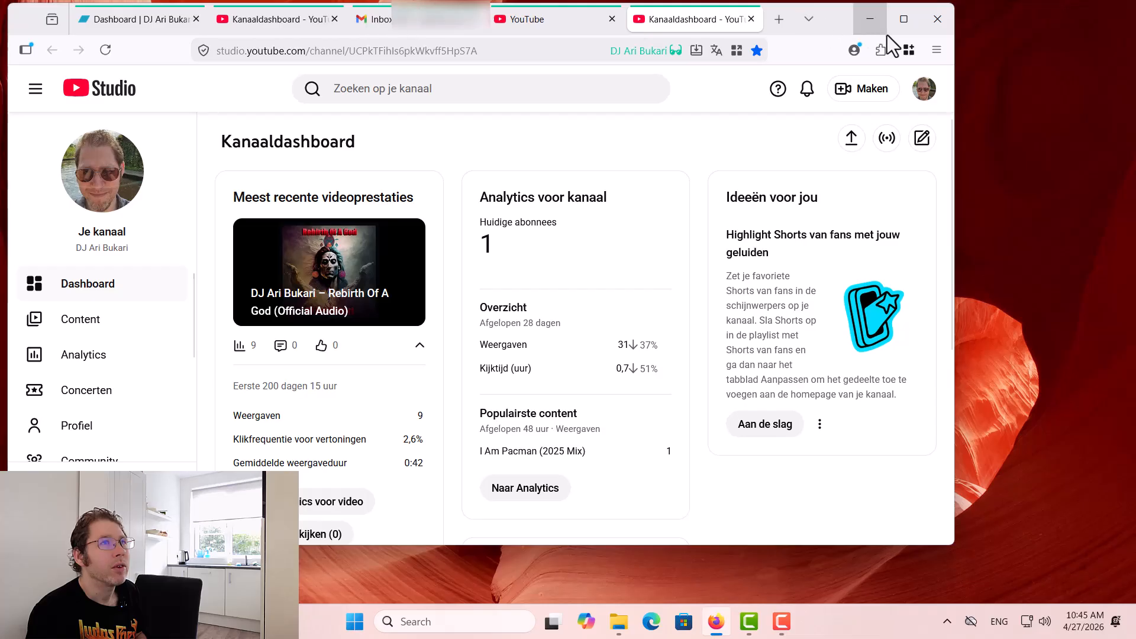
click(910, 51)
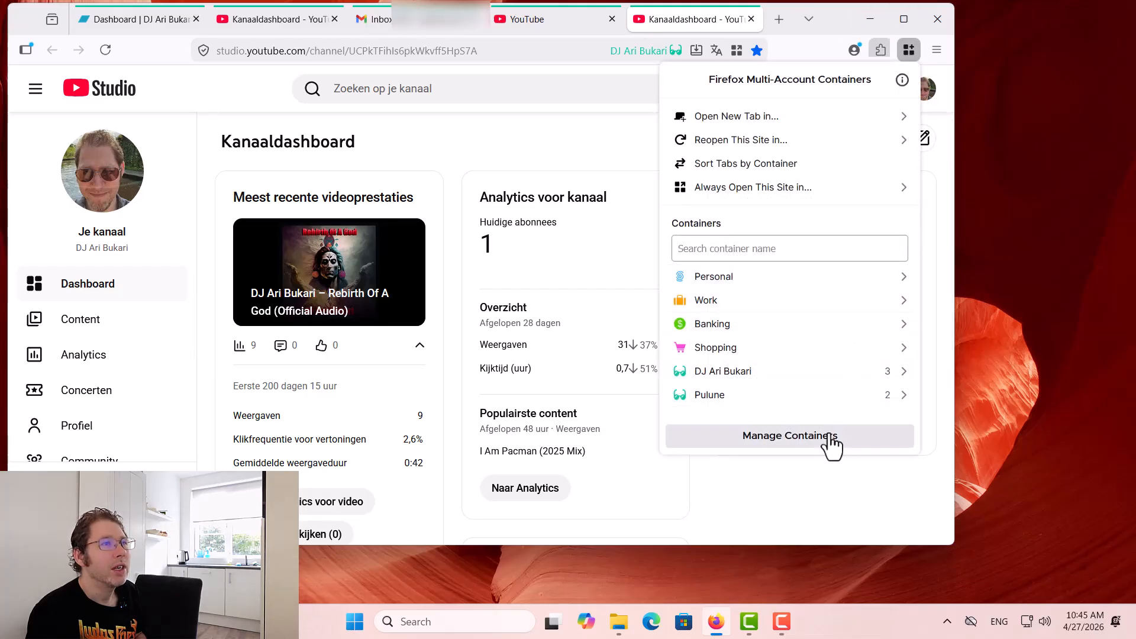
Step: Review the DJ Ari Bukari container's site list, Bandcamp and YouTube Studio, then close the panel
click(908, 373)
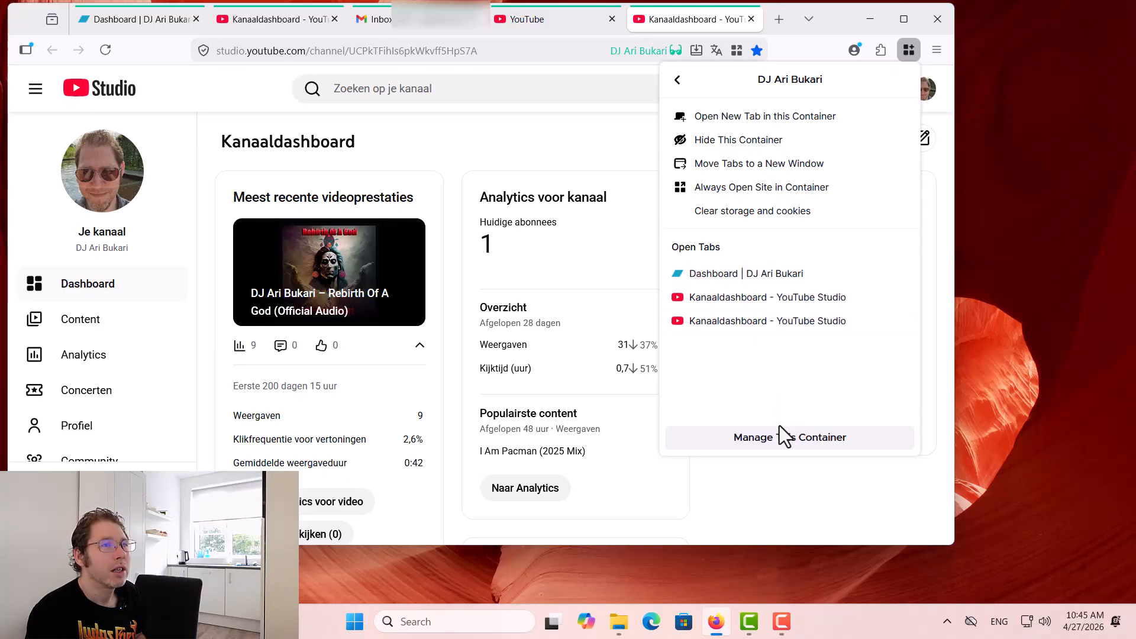
click(768, 453)
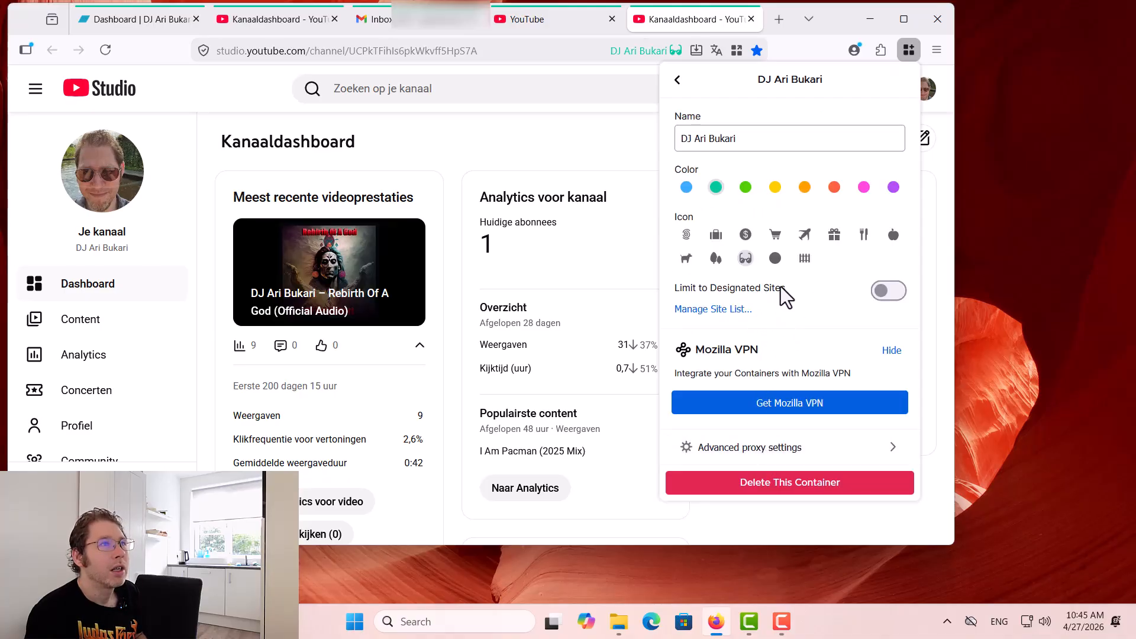
click(723, 311)
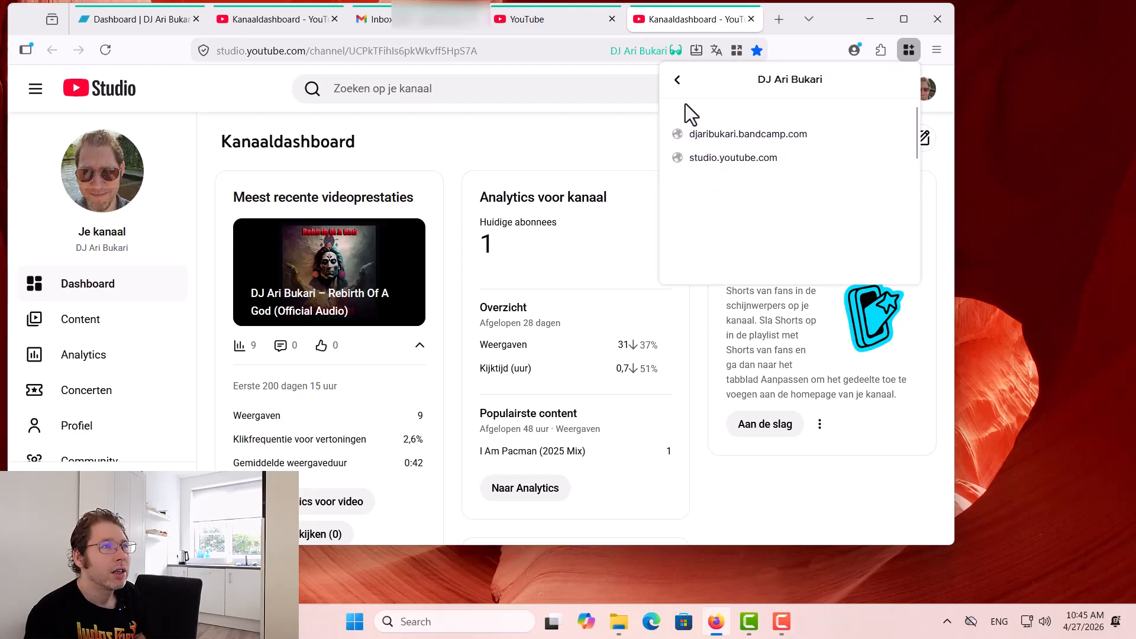
click(678, 80)
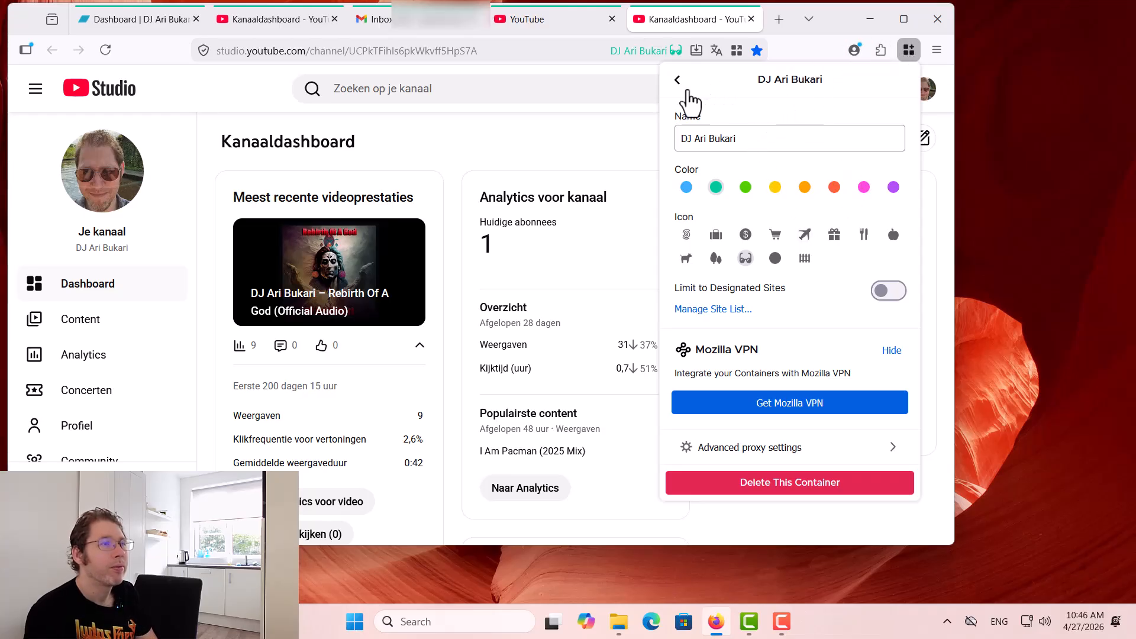
click(678, 83)
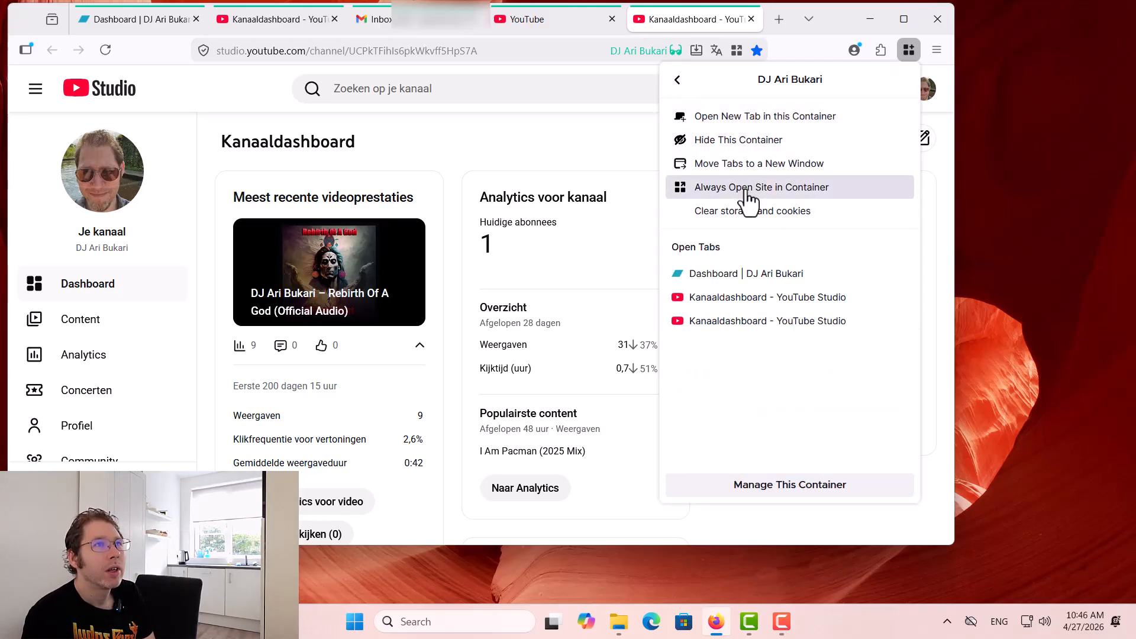
click(748, 199)
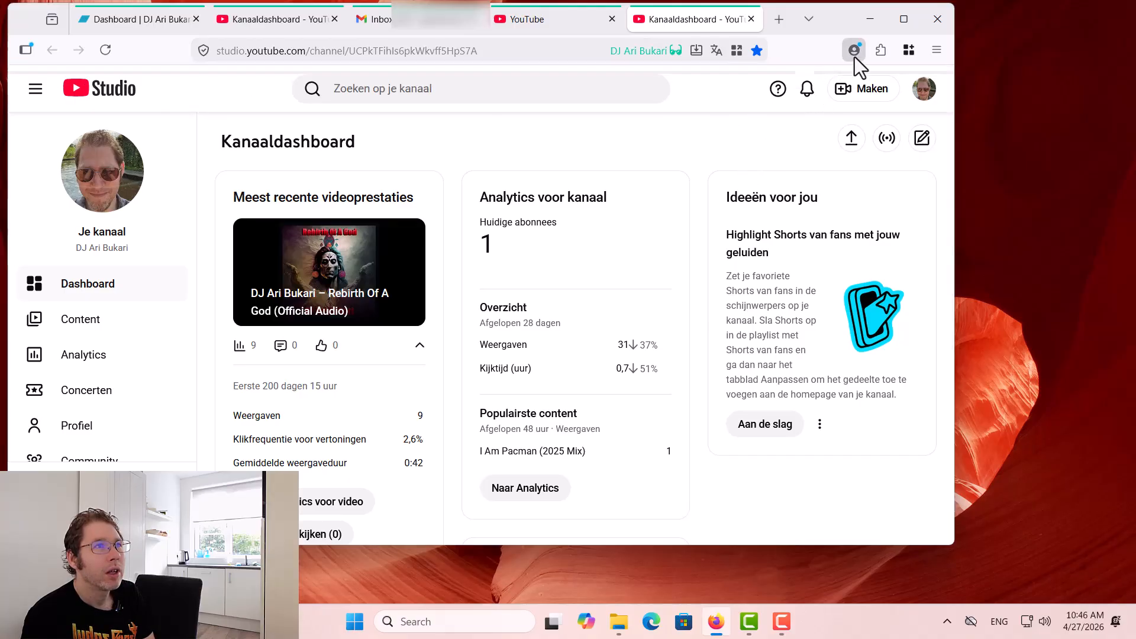
Step: View the Pulune container's two open tabs, Gmail and YouTube, then go back to all containers
click(909, 51)
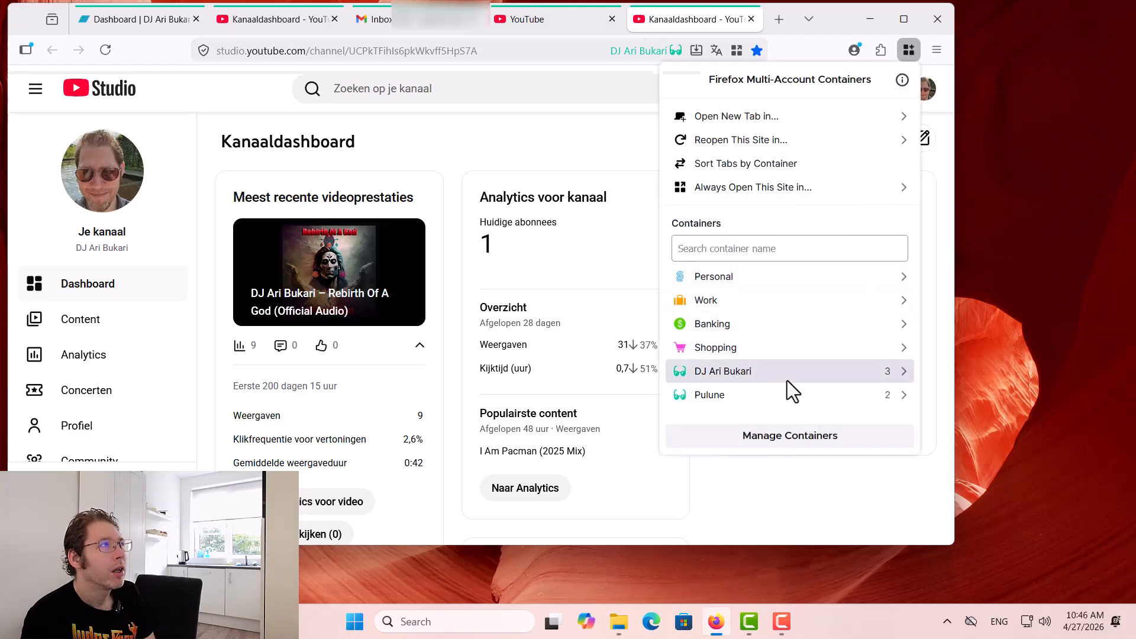
click(906, 401)
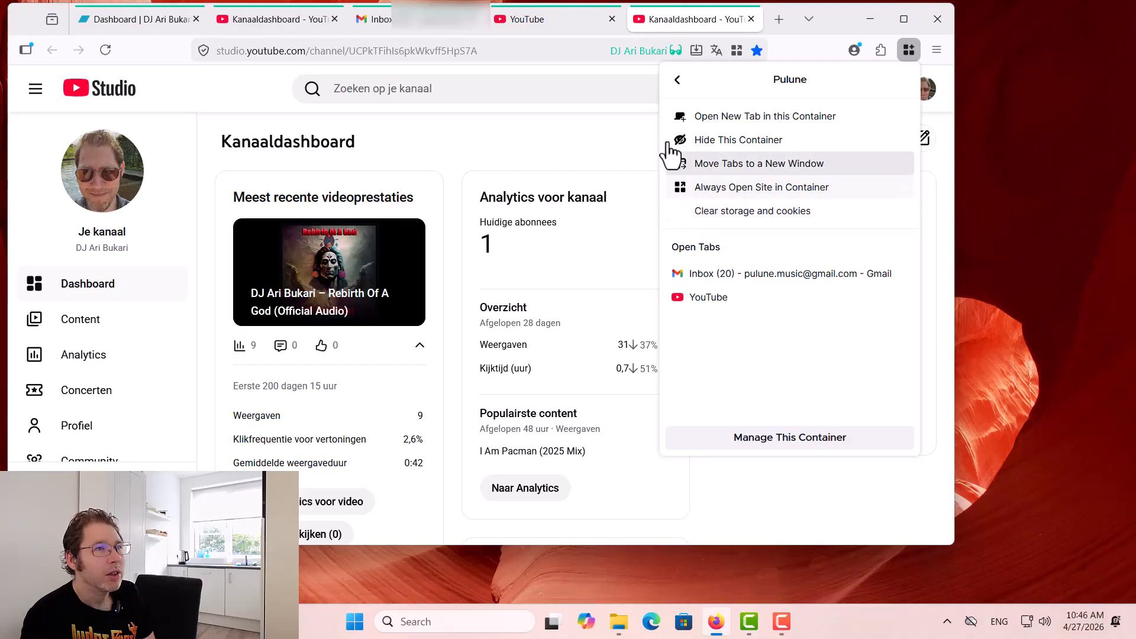
click(677, 80)
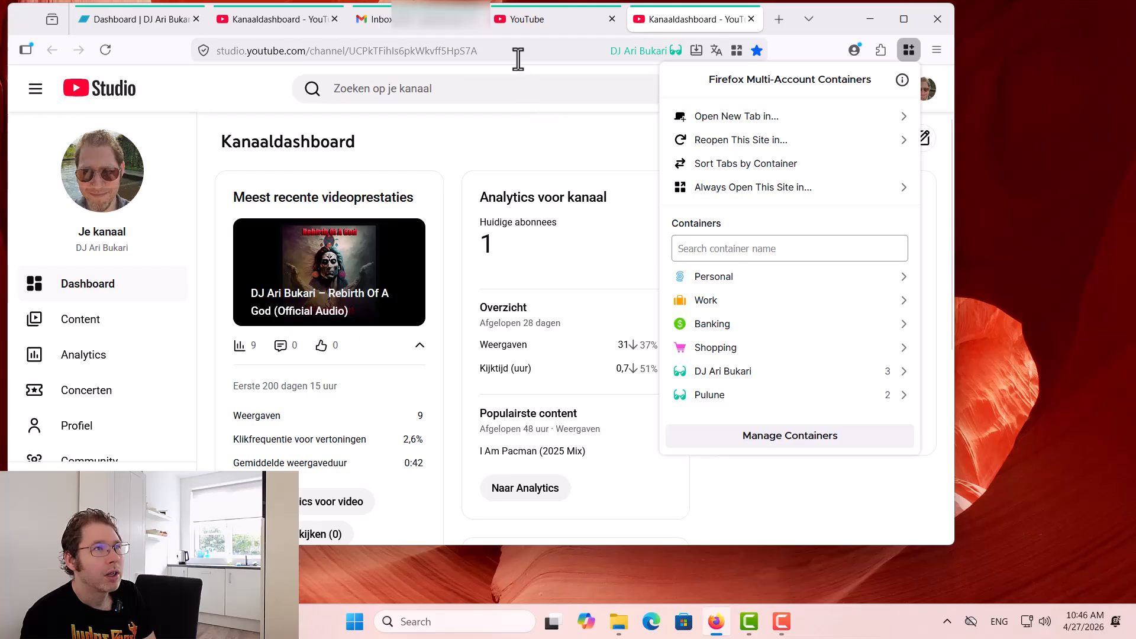
Step: From the Pulune YouTube tab's account menu, open YouTube Studio in the Pulune container
click(548, 23)
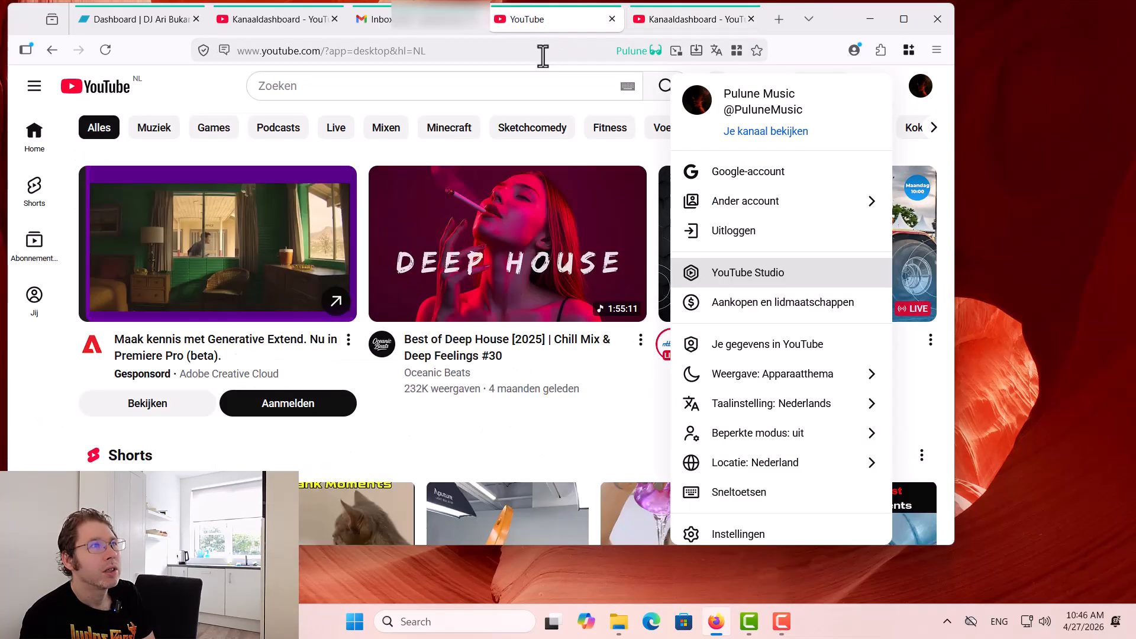
click(496, 152)
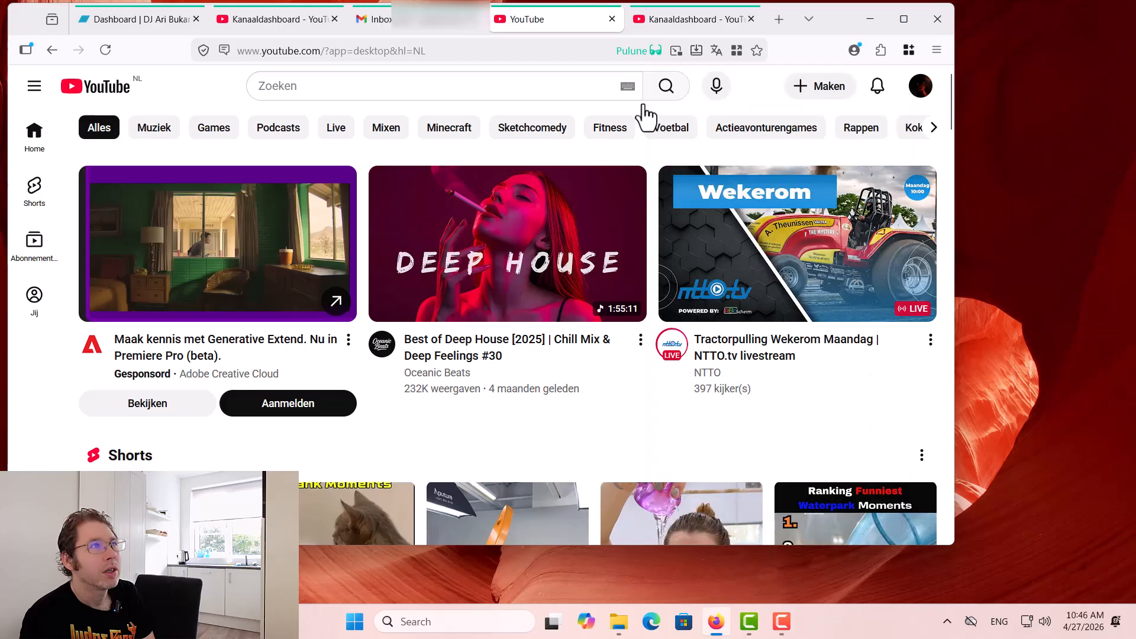
click(919, 87)
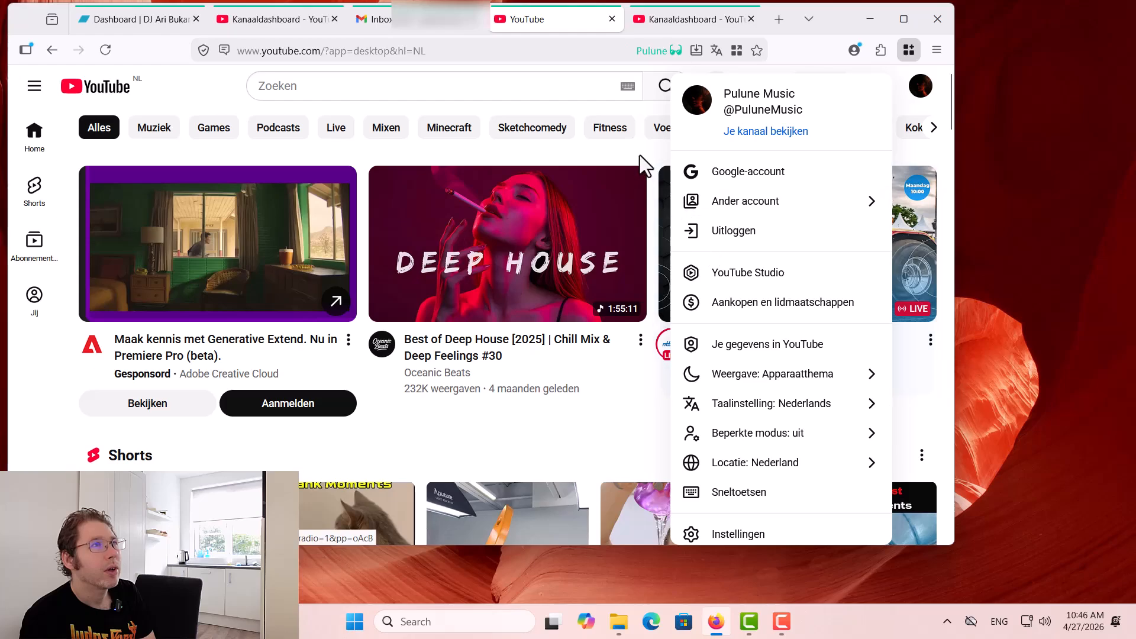
click(740, 275)
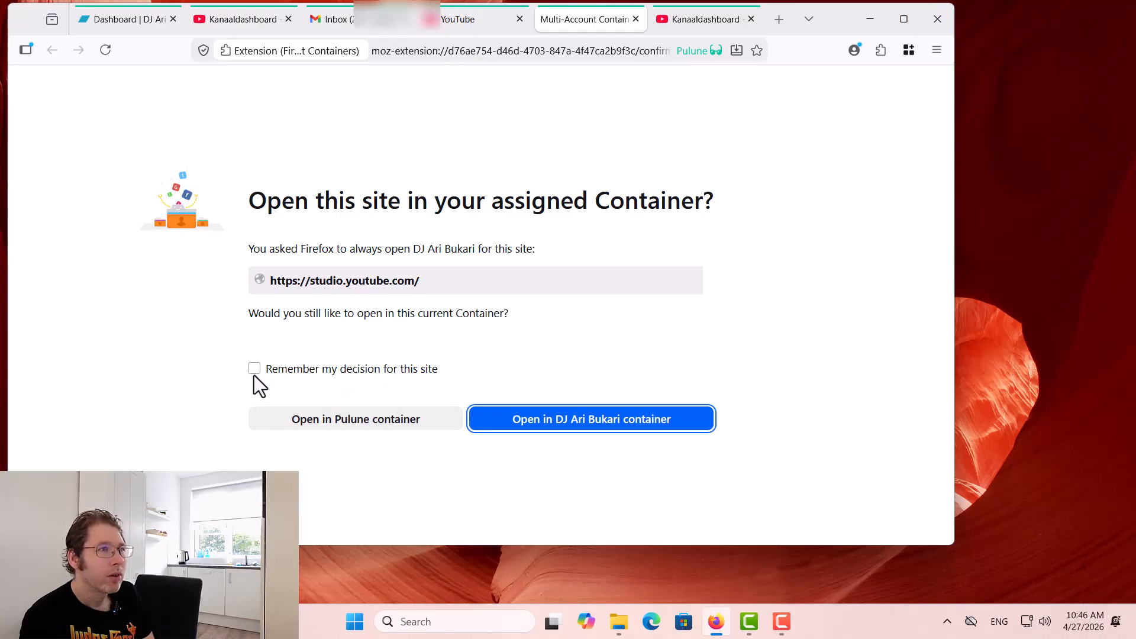
click(119, 377)
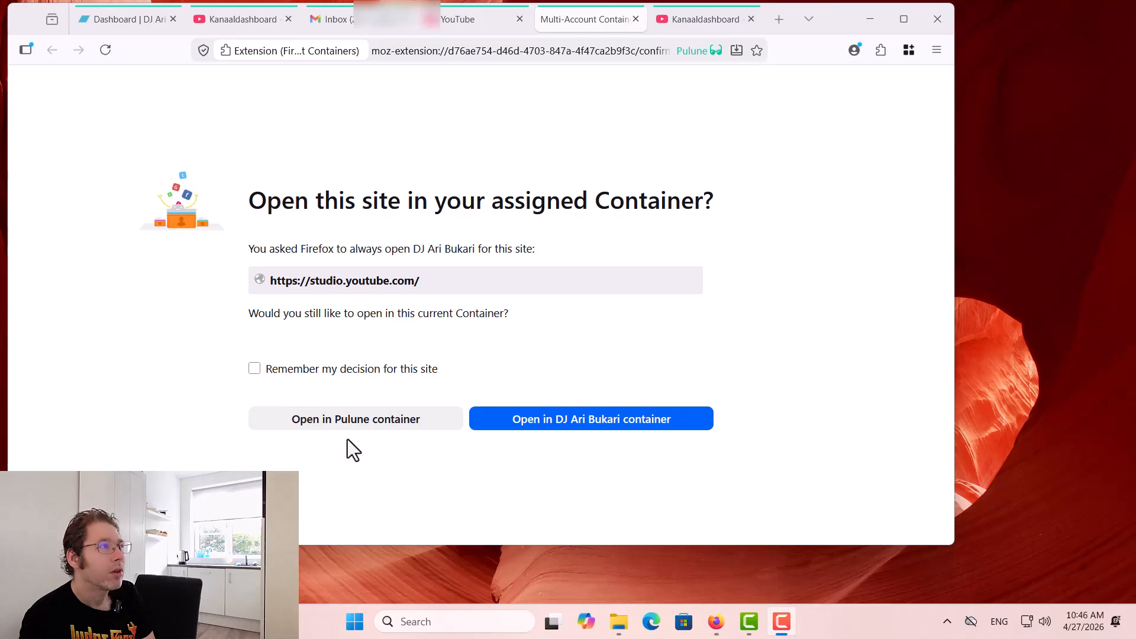
click(355, 421)
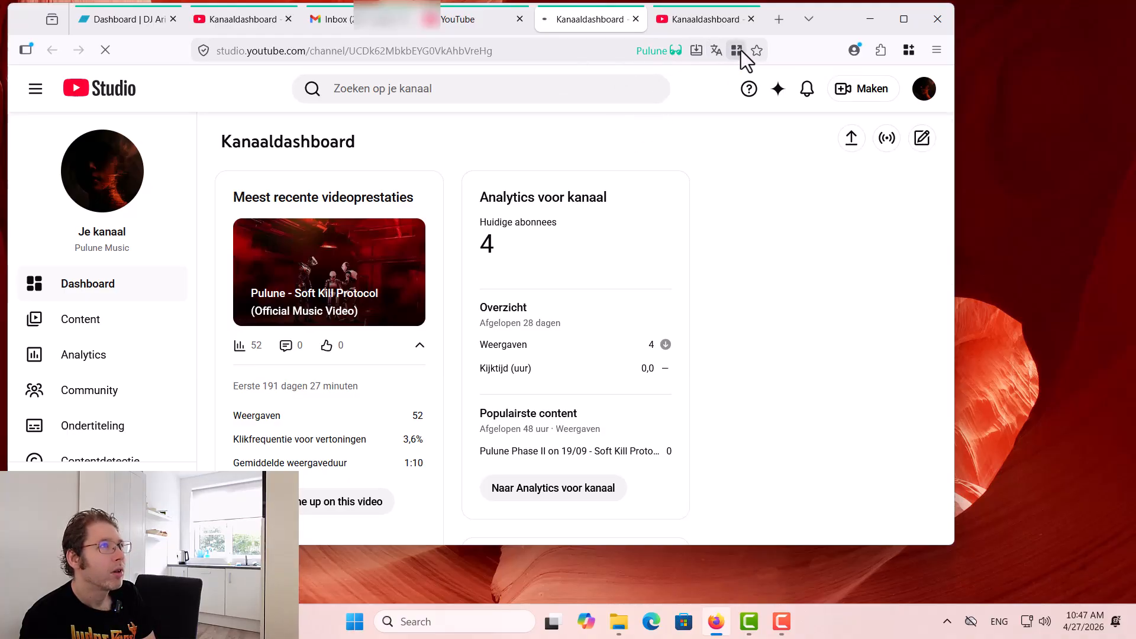
Step: Bookmark the Pulune Studio dashboard, choosing the Bookmarks Toolbar as its location
click(714, 27)
click(601, 19)
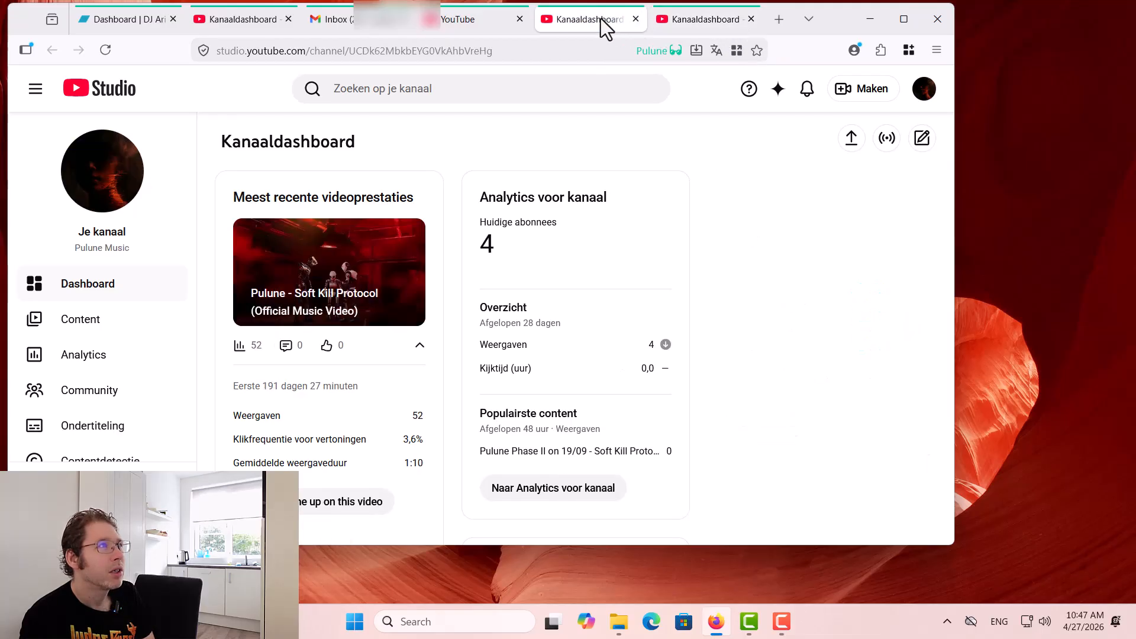
click(755, 51)
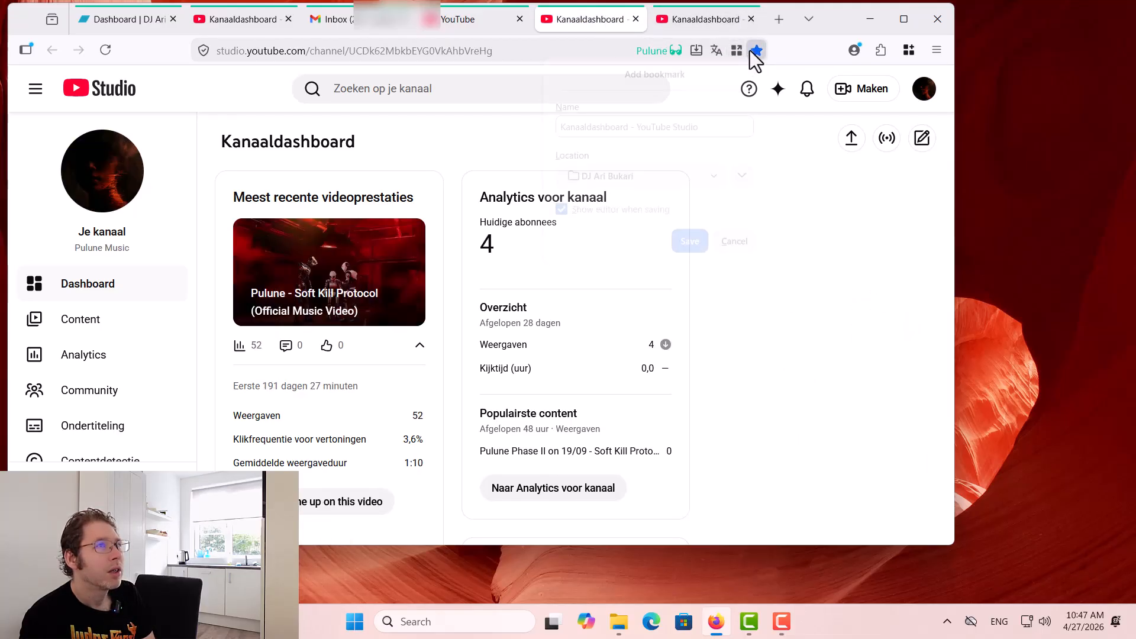
click(645, 182)
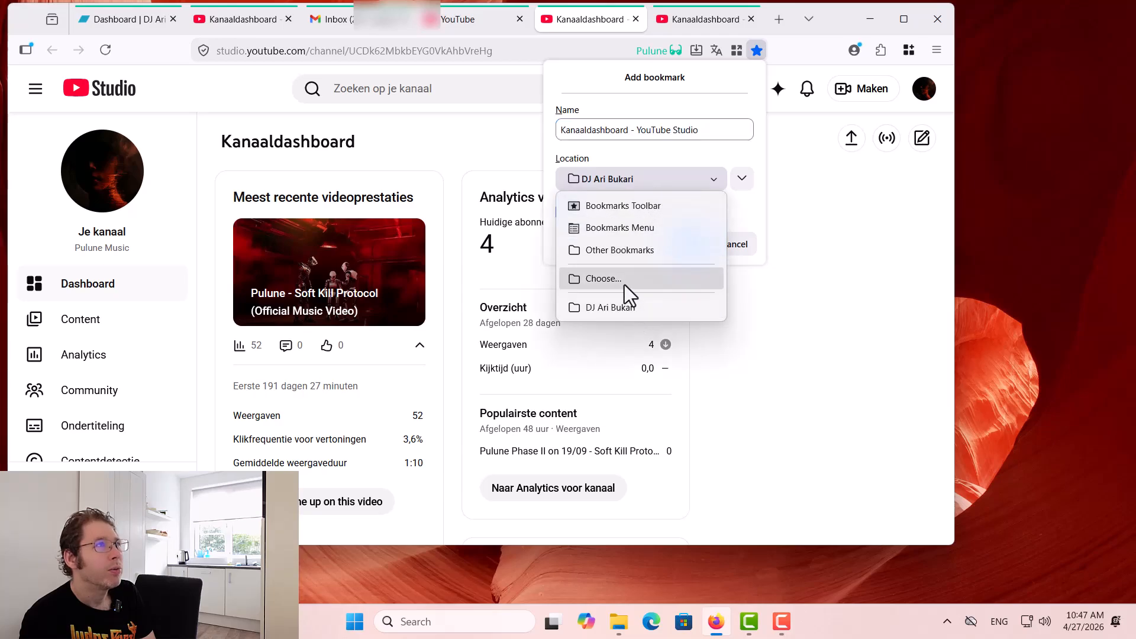
click(608, 251)
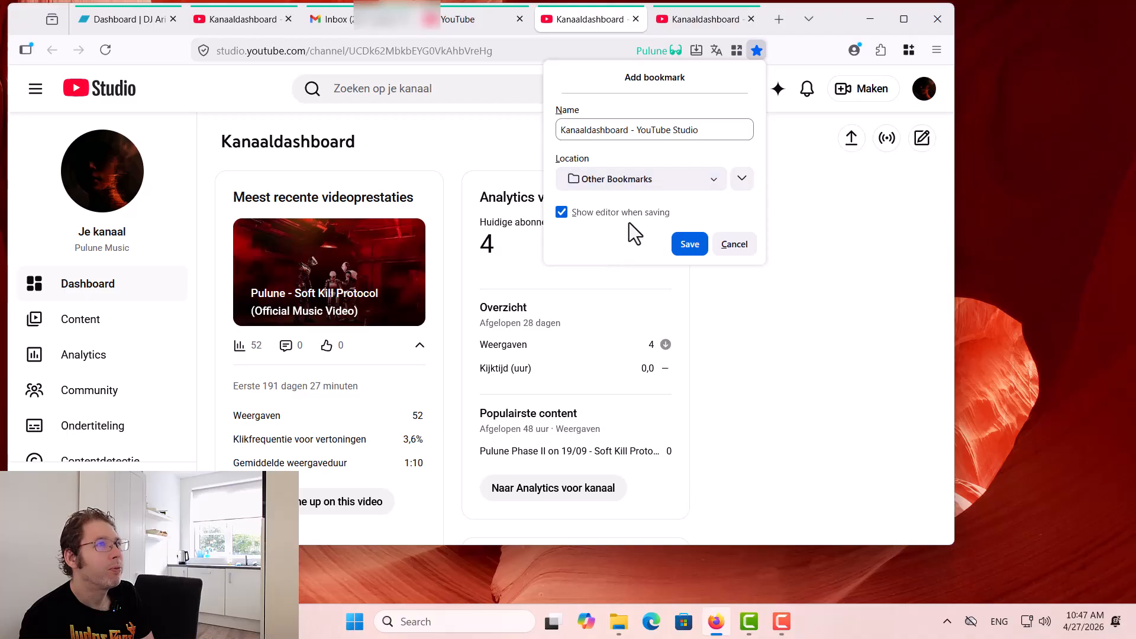
click(636, 182)
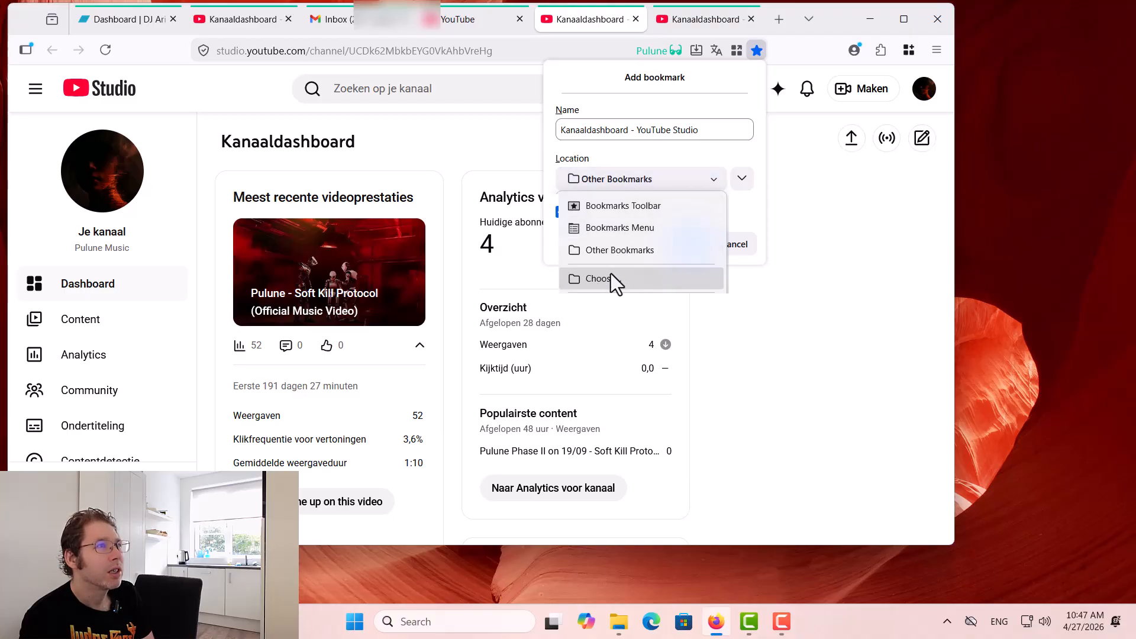
click(610, 273)
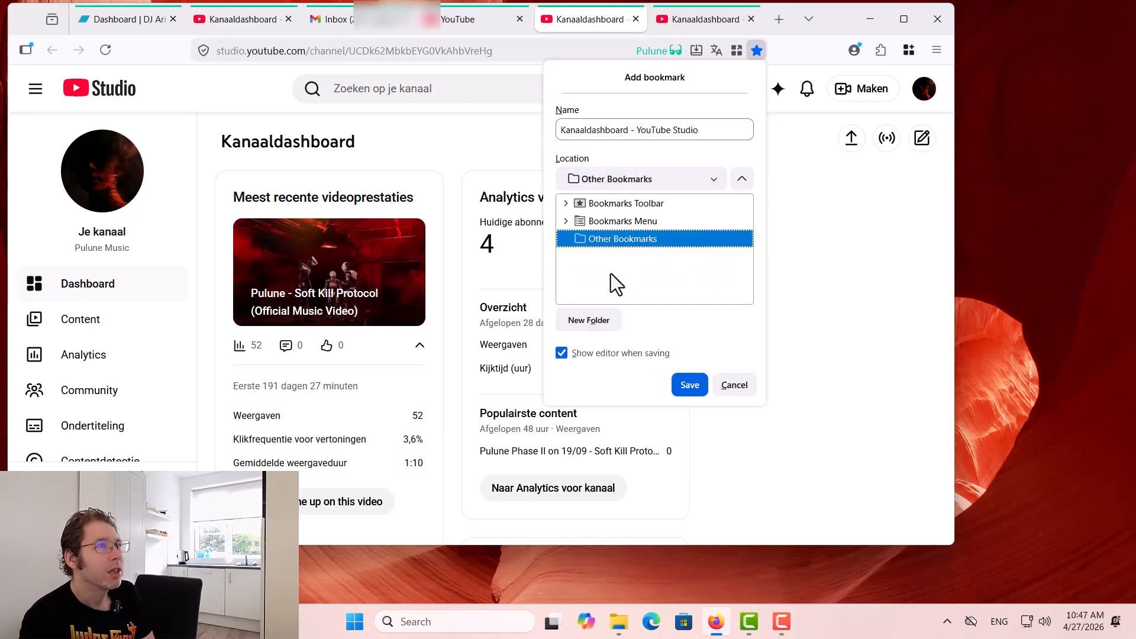
click(567, 205)
click(612, 204)
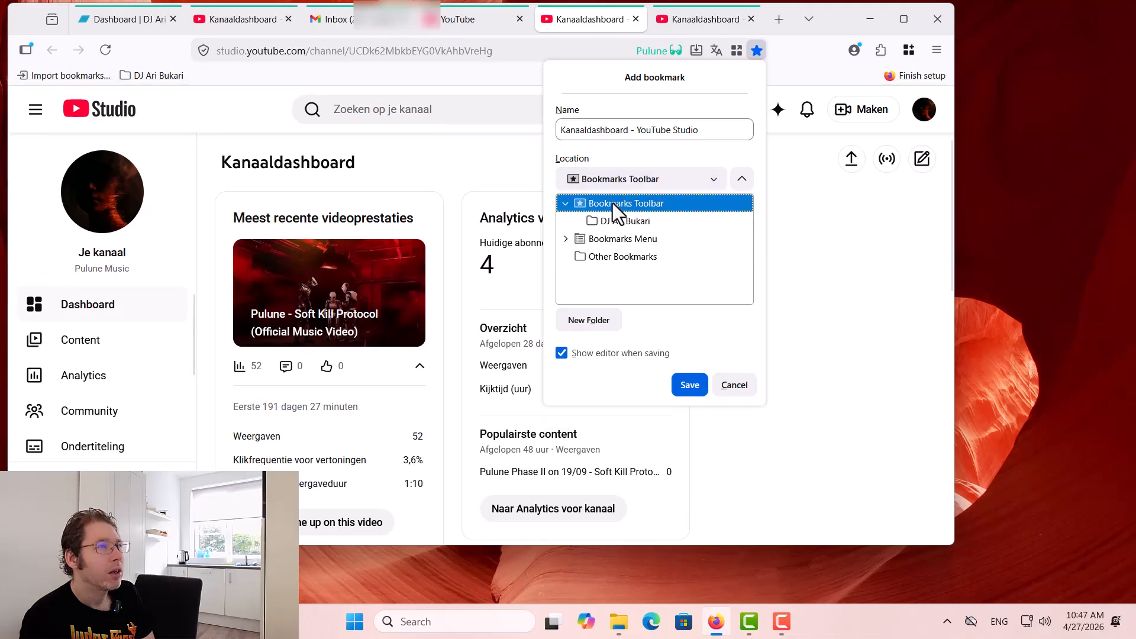
Step: Create a new 'Pulune' toolbar folder and save the bookmark into it
click(600, 325)
text(Pu)
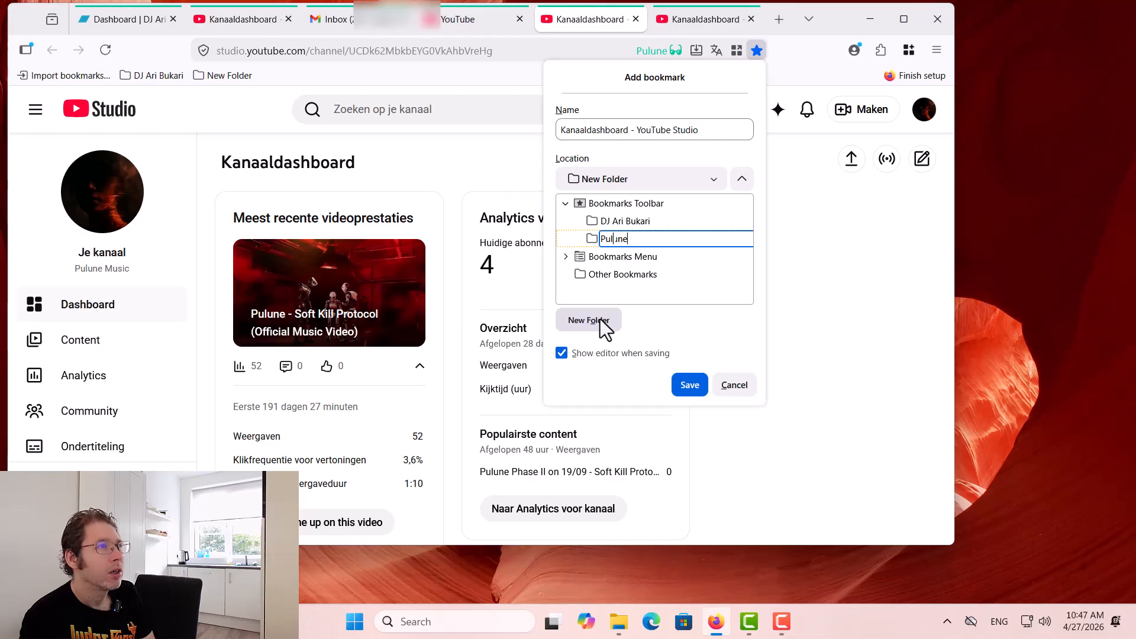
text(lune)
key(Return)
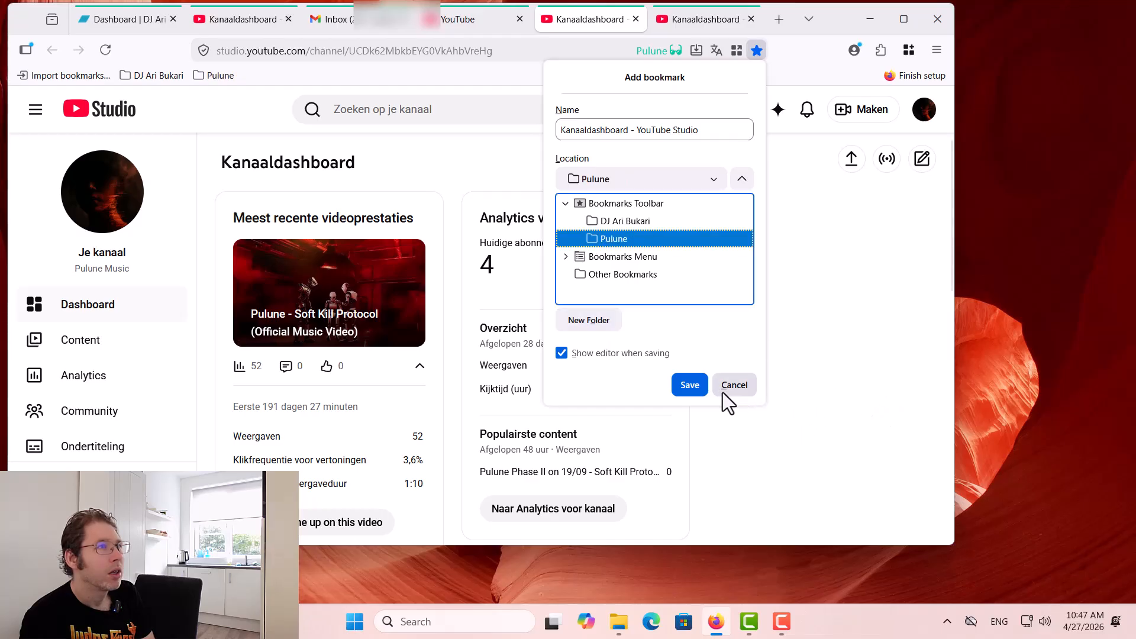
click(699, 386)
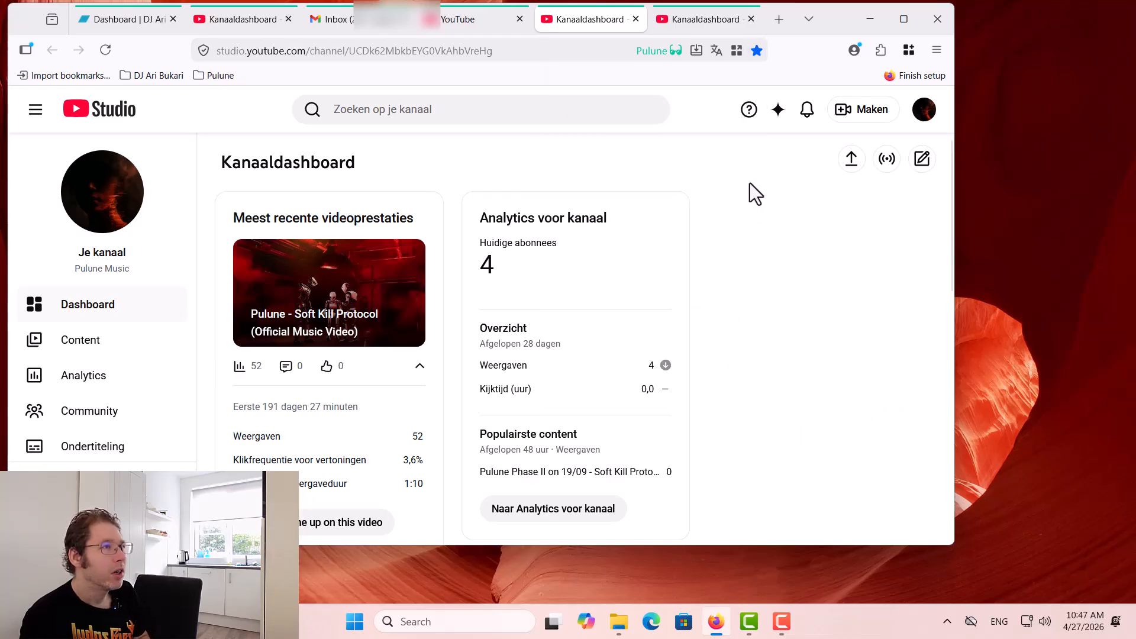
Step: Unassign studio.youtube.com from the Pulune container, reopen YouTube Studio in a new tab, and dismiss the tab-groups tip
click(744, 49)
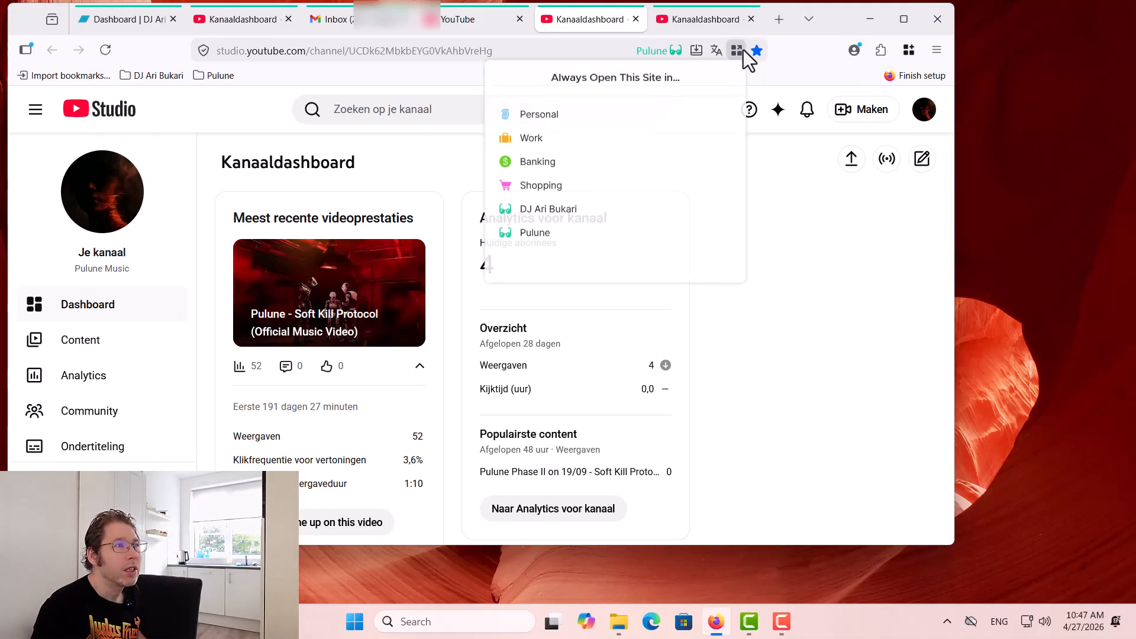
click(610, 234)
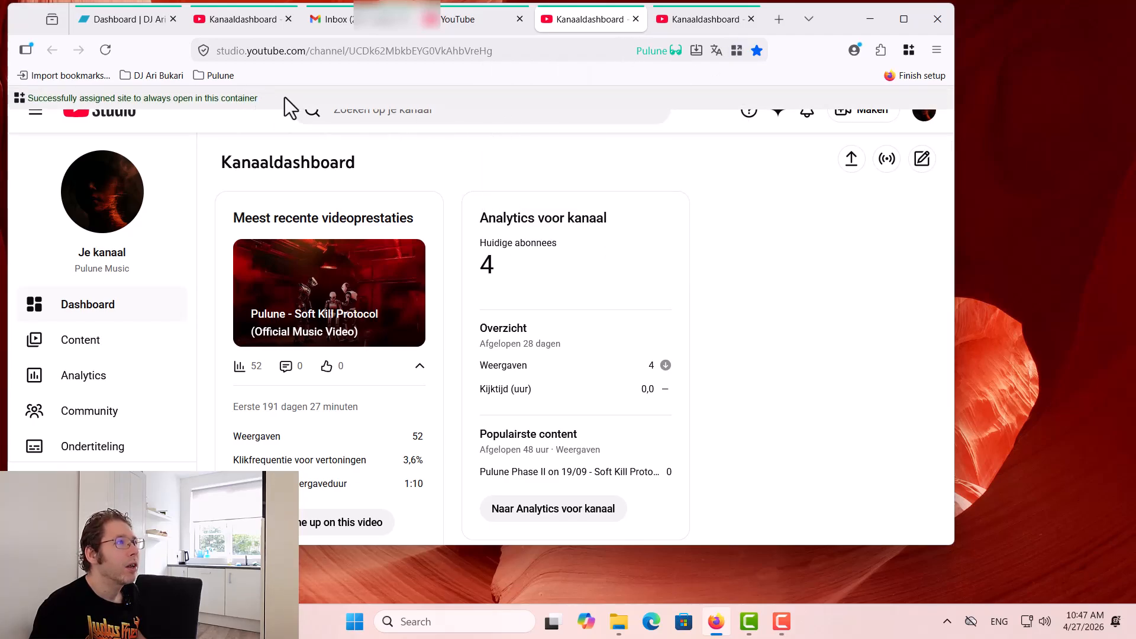
click(779, 20)
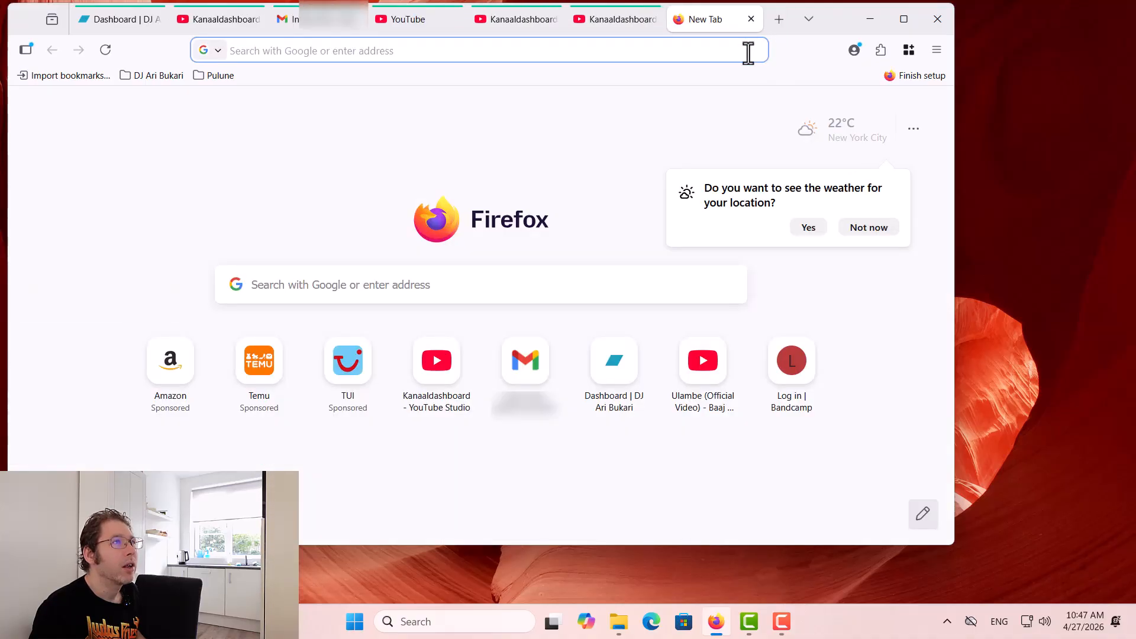
text(you)
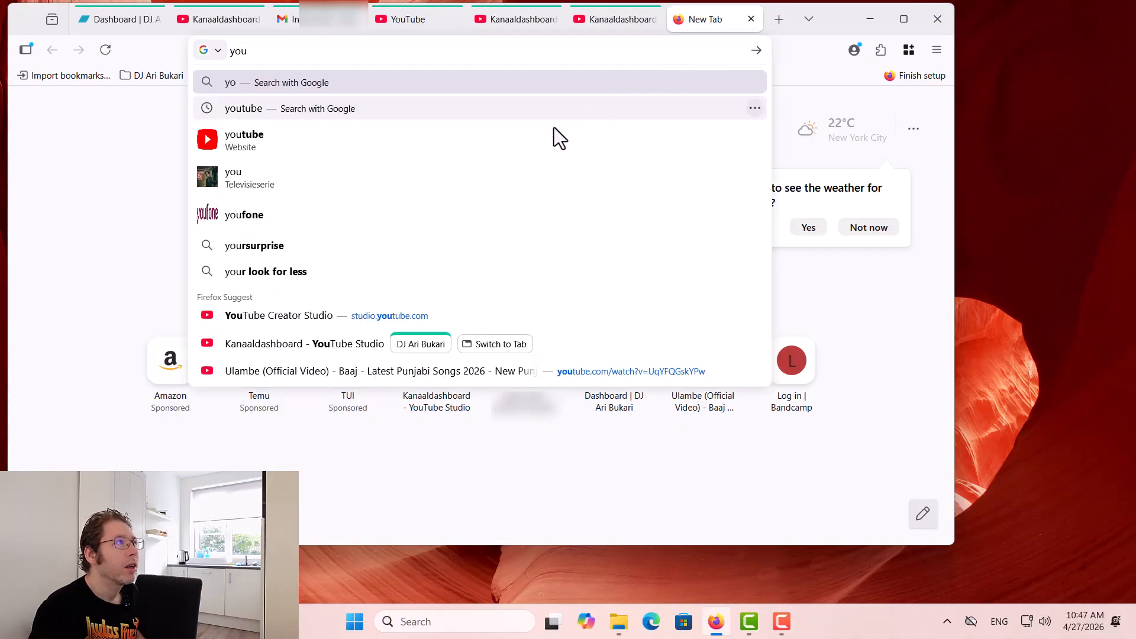
click(332, 314)
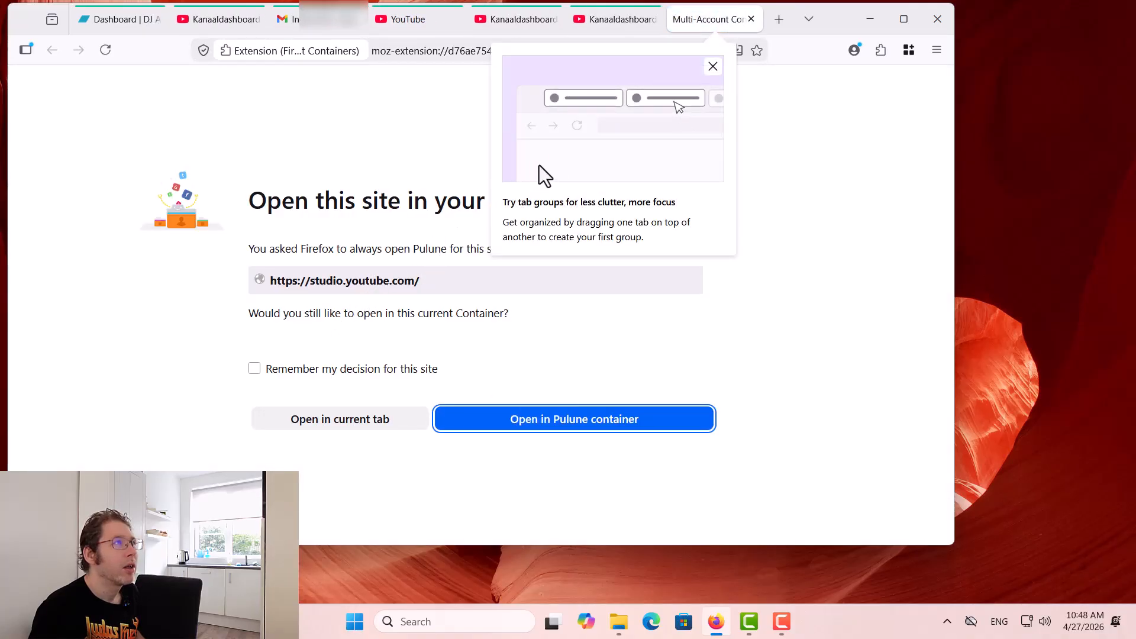
click(713, 67)
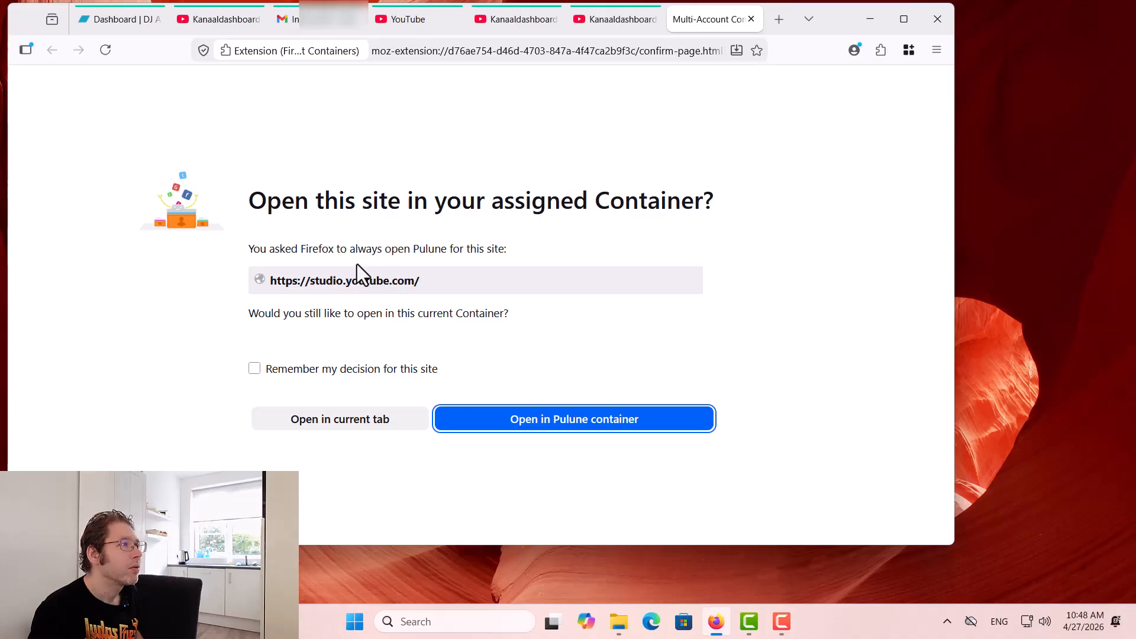
key(F9)
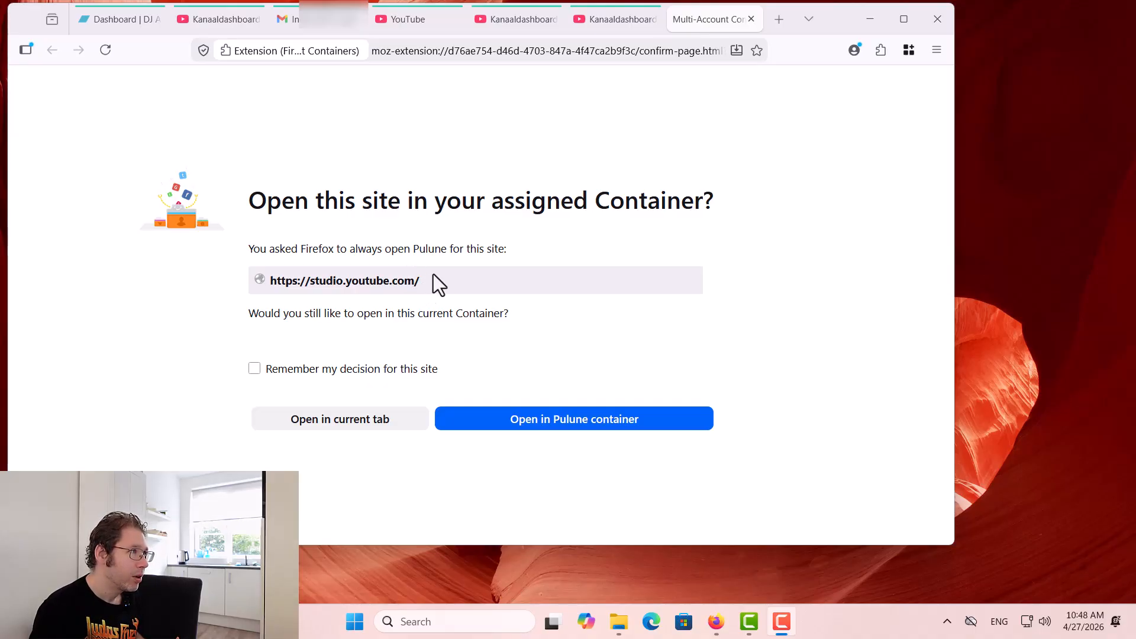
drag(310, 281, 412, 281)
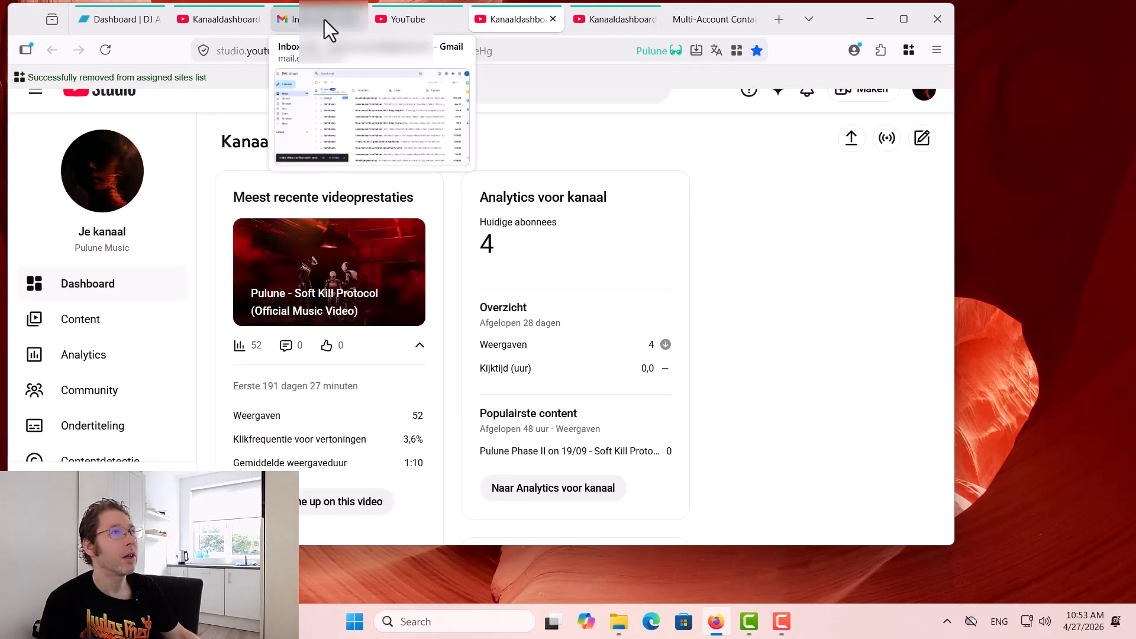
Step: In the Gmail inbox tab, toggle the site's always-open-in-container setting
click(317, 20)
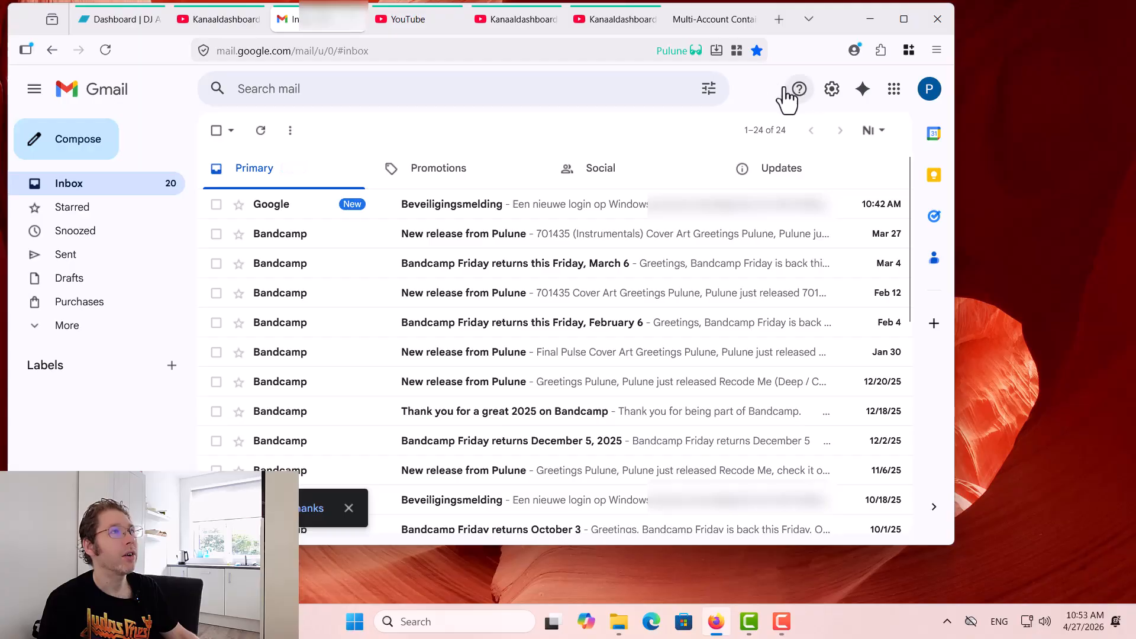
click(731, 49)
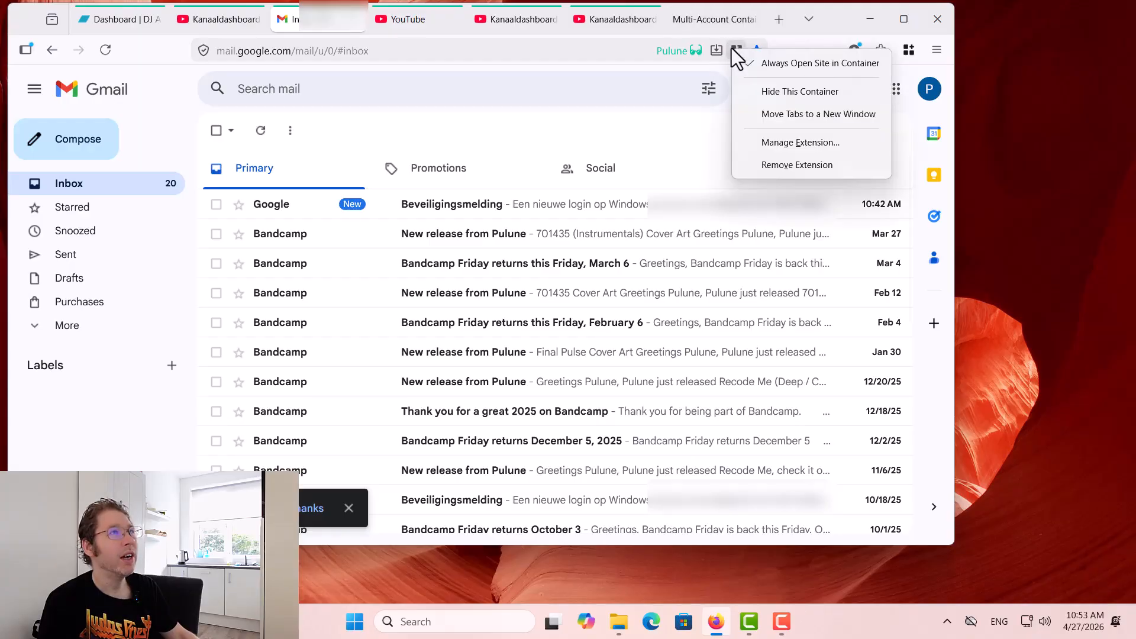
click(768, 66)
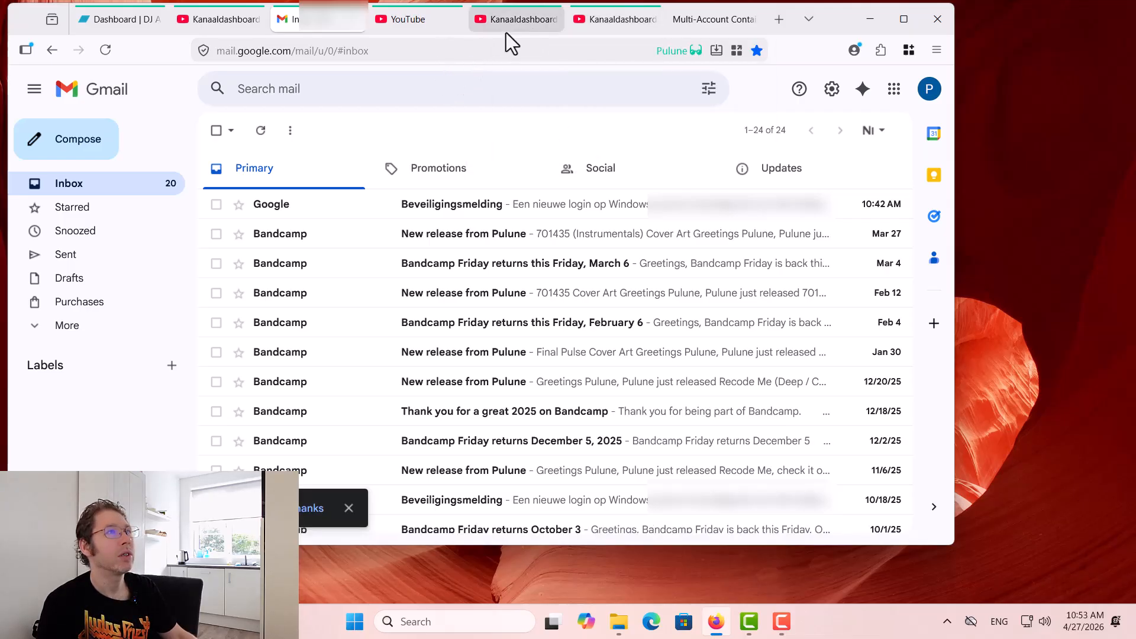
Step: Close the container confirmation, duplicate Studio dashboard, YouTube homepage and blank tabs
click(590, 23)
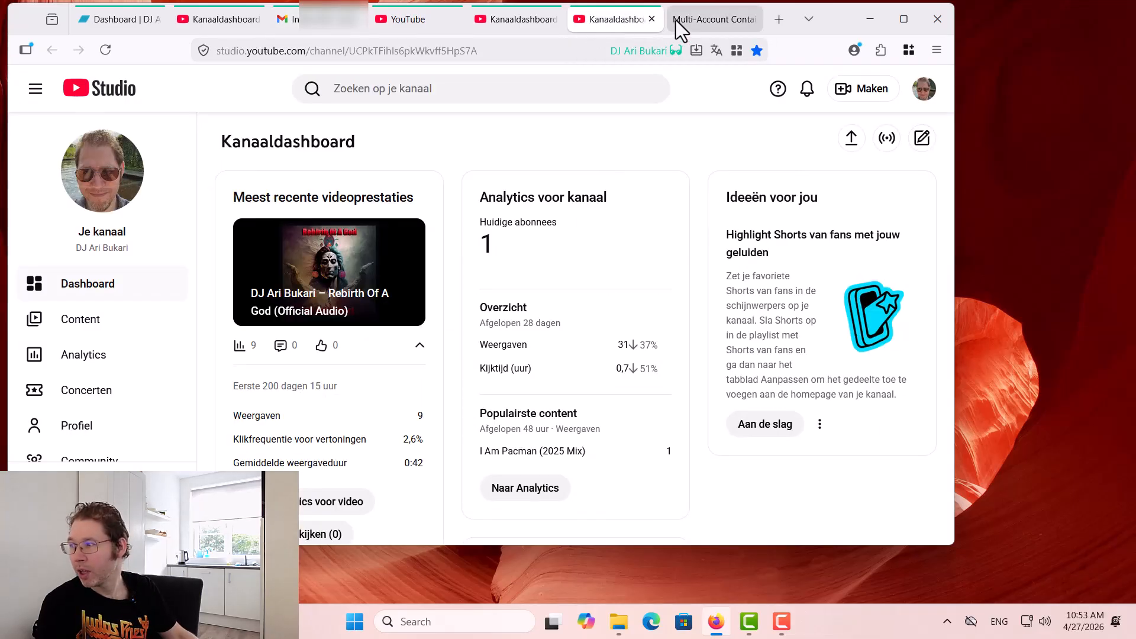
click(746, 22)
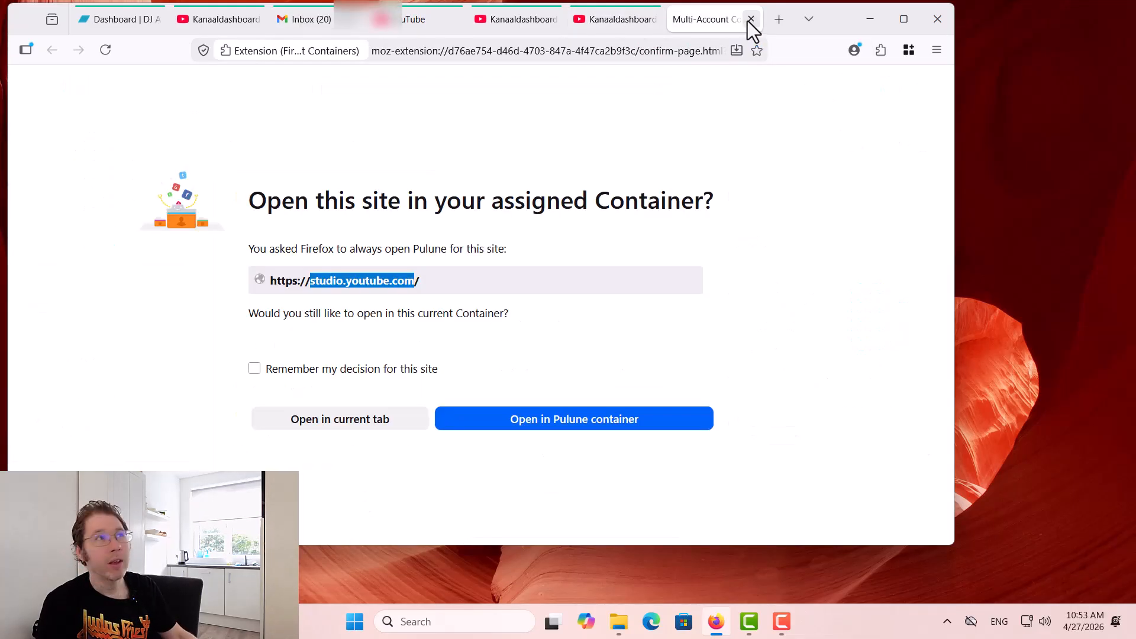
click(749, 20)
click(751, 20)
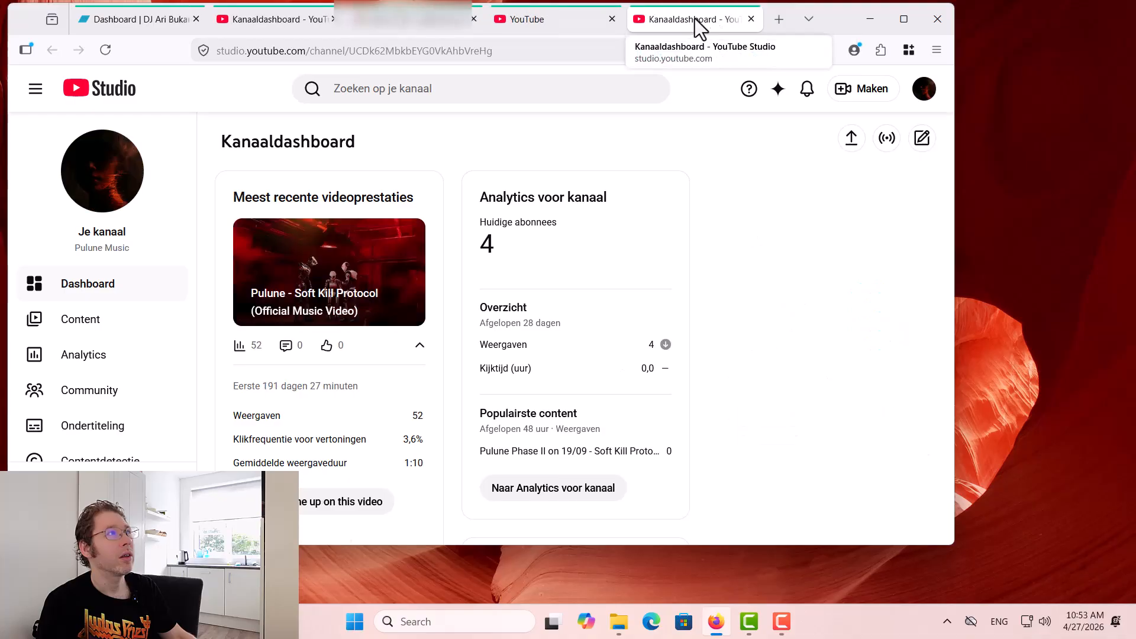
click(749, 20)
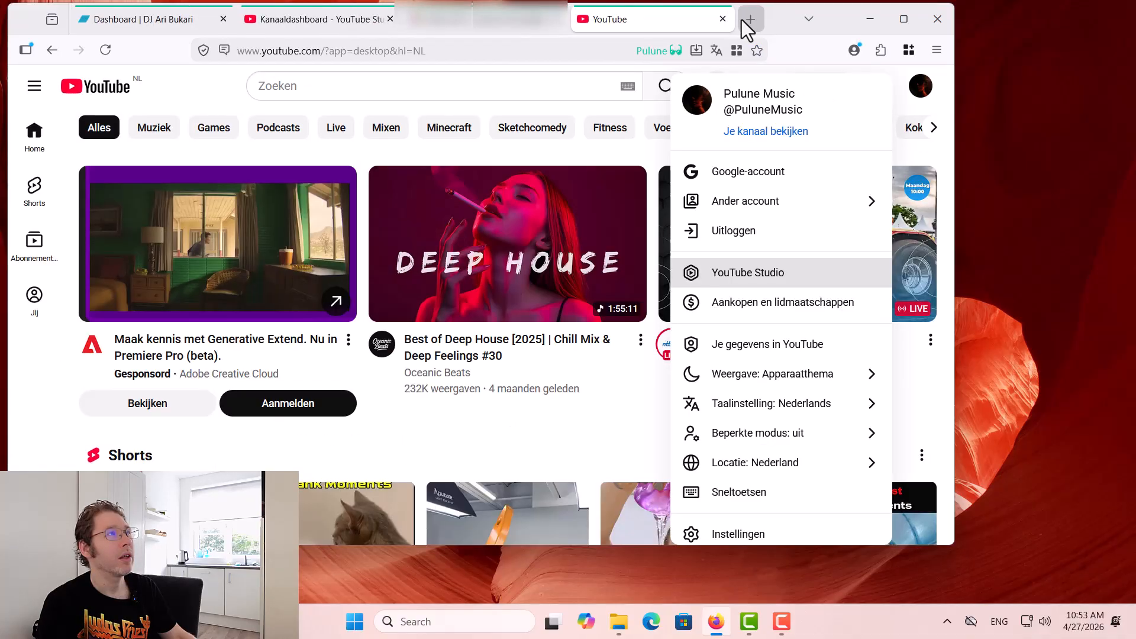
click(722, 19)
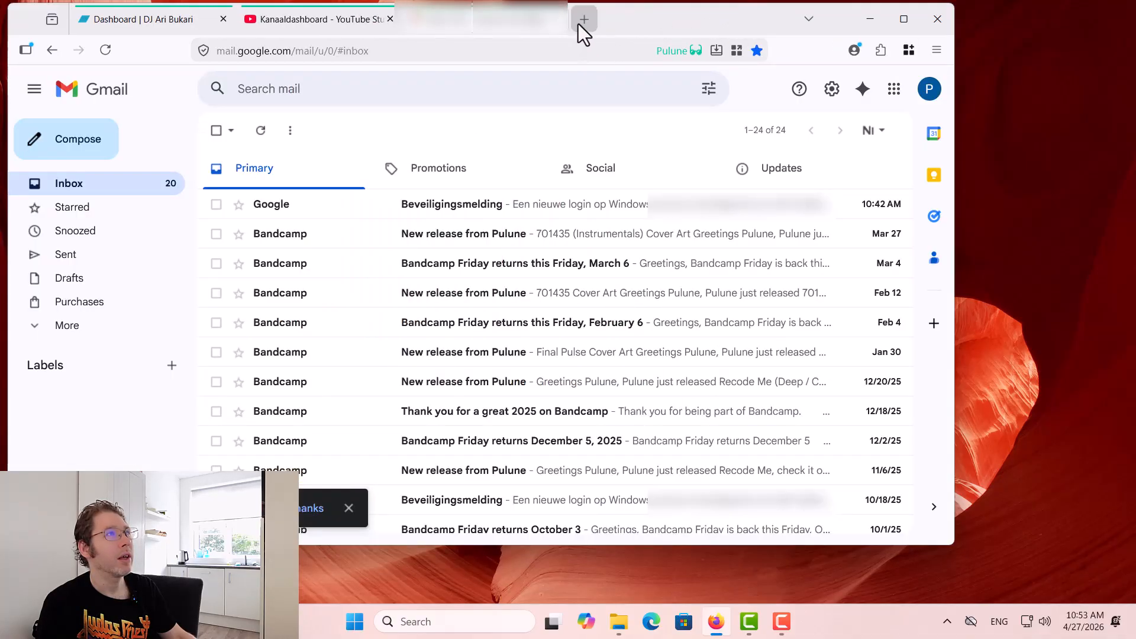
click(583, 22)
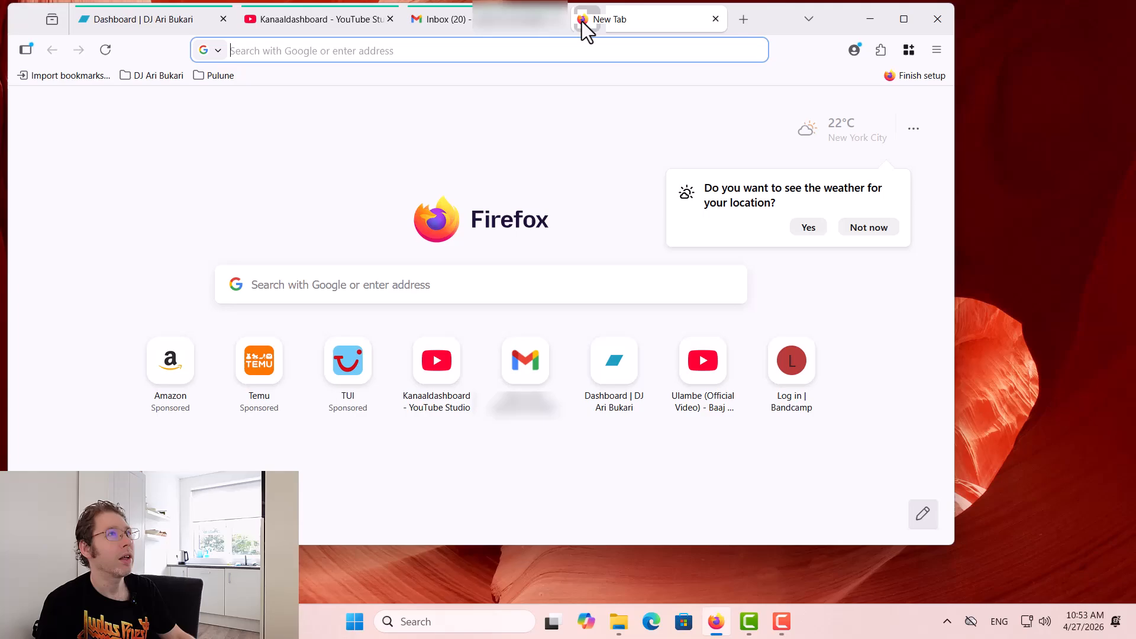
click(723, 19)
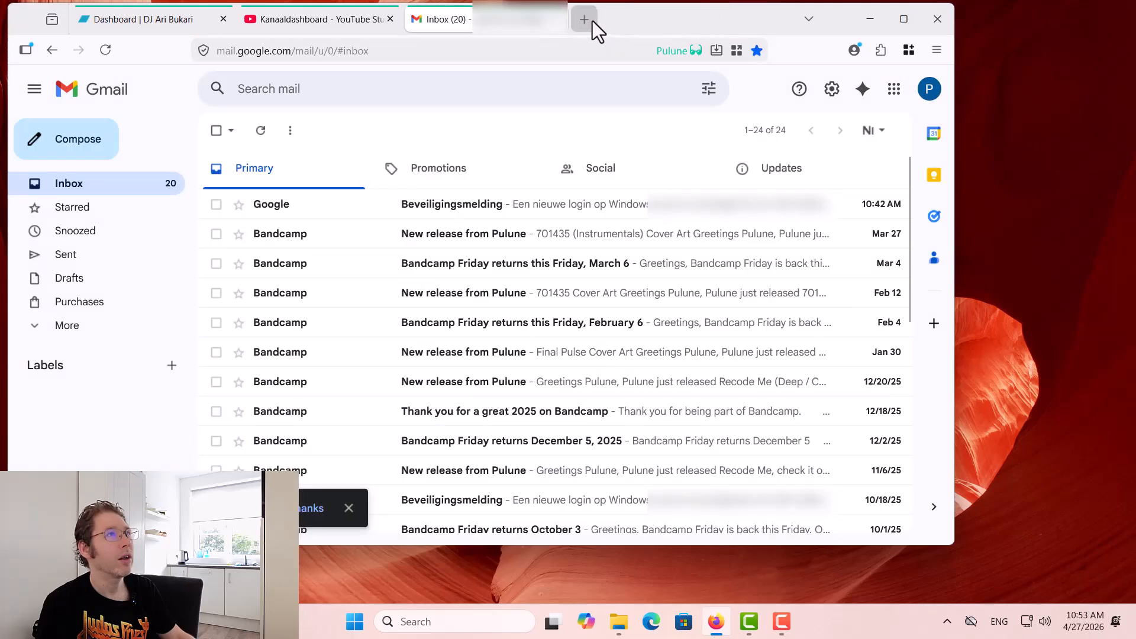
Step: Open the Pulune folder's Kanaaldashboard bookmark in a new Pulune container tab and close the older Studio tab
right_click(592, 20)
click(633, 178)
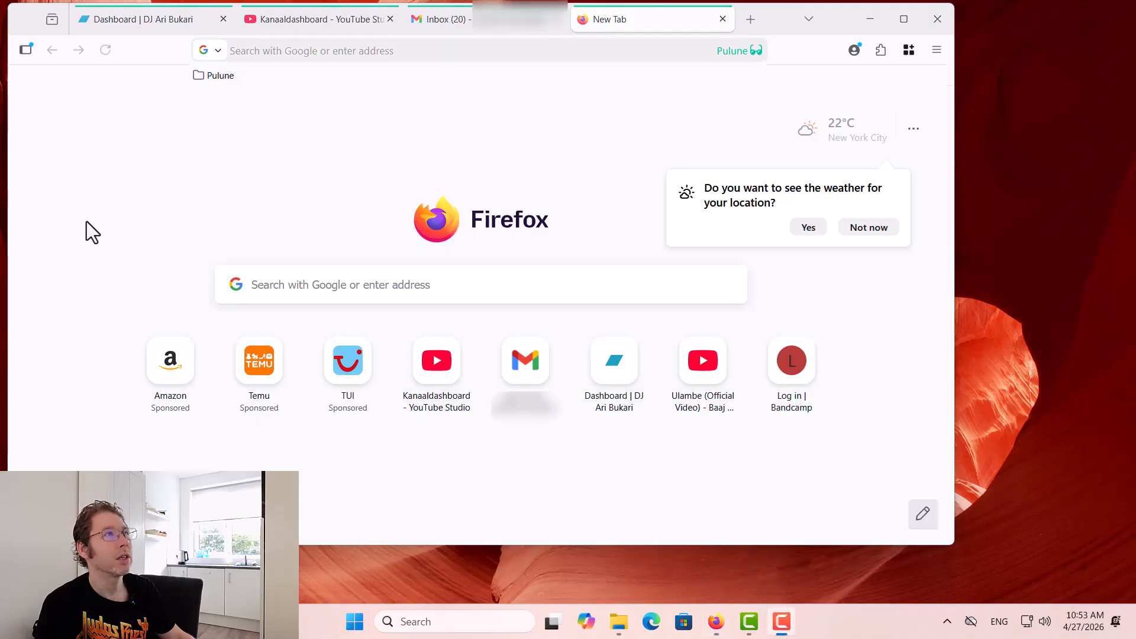
click(220, 76)
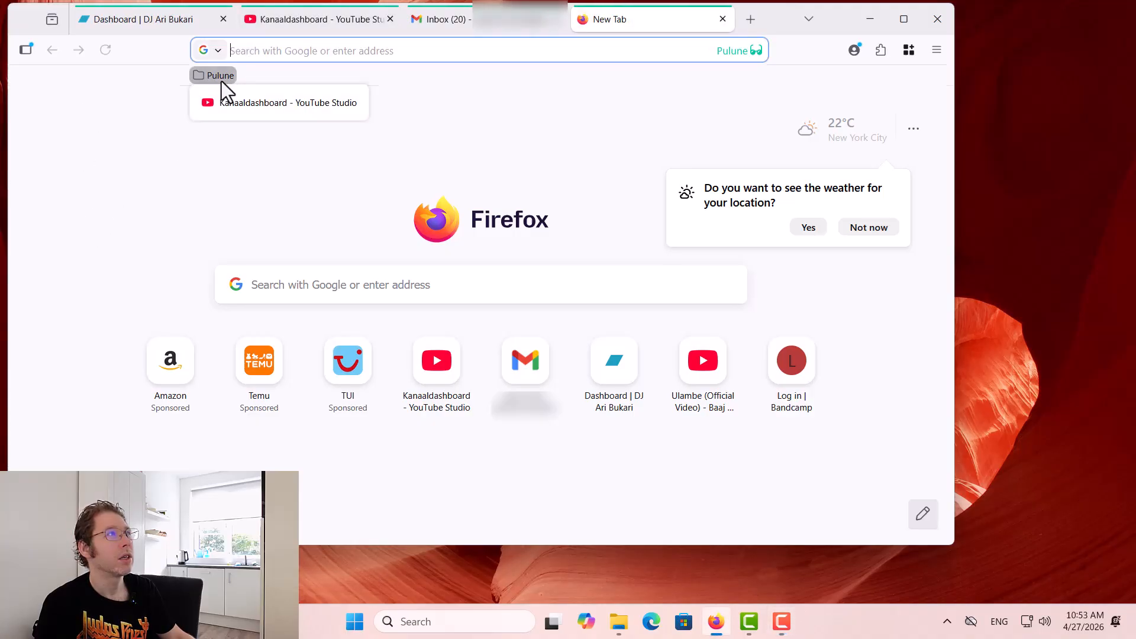
click(271, 102)
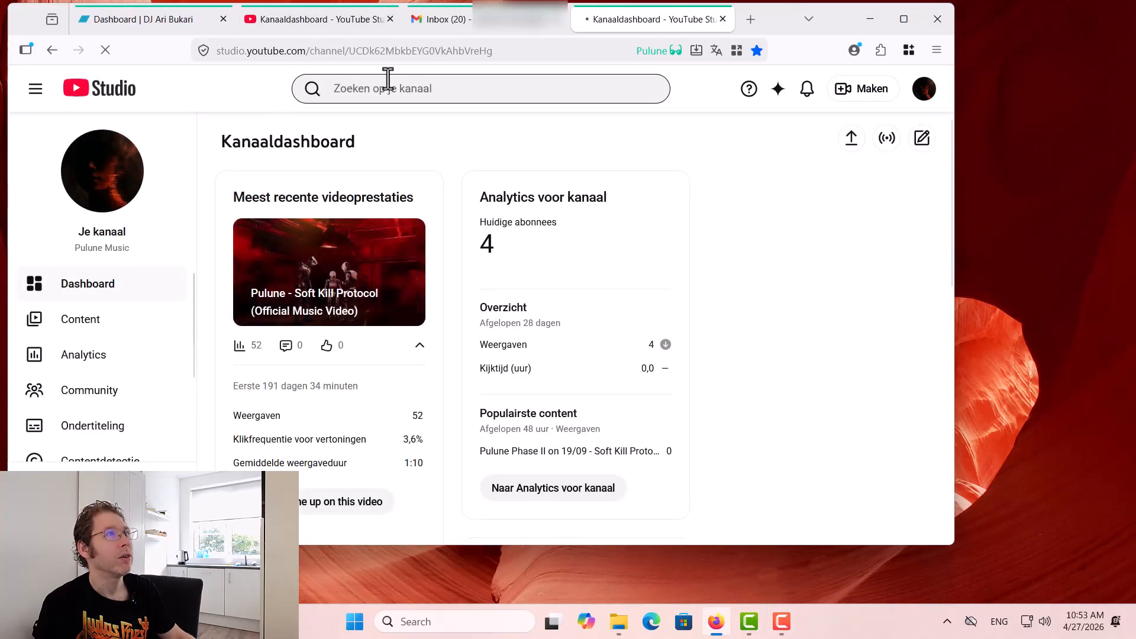
click(390, 19)
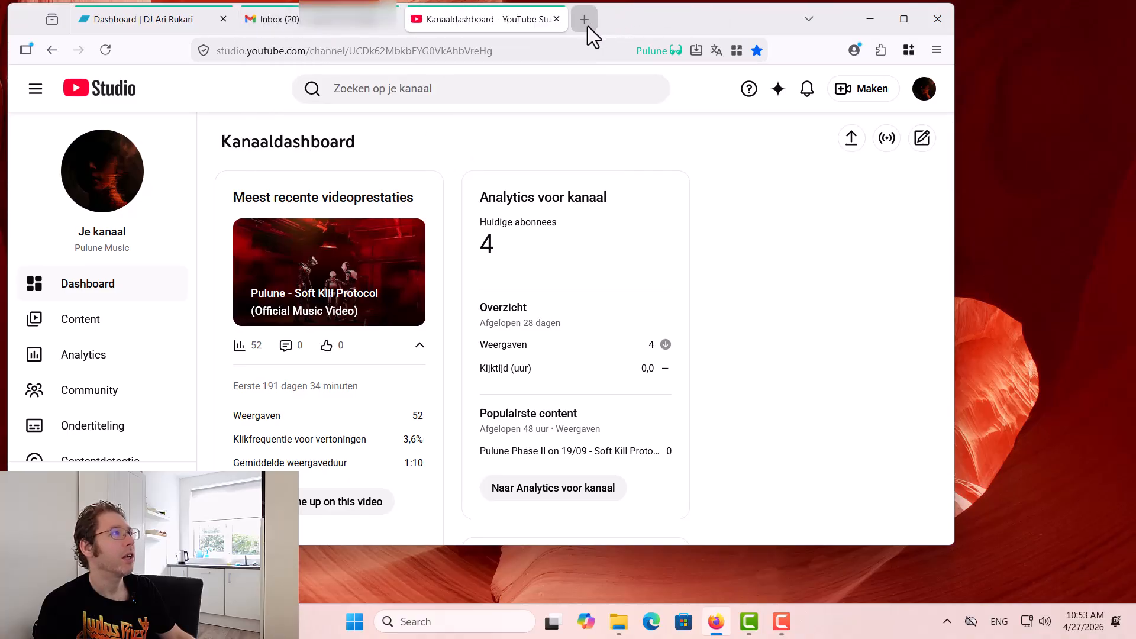
Step: Open the DJ Ari Bukari Studio dashboard bookmark in a new DJ Ari Bukari container tab
right_click(586, 23)
click(624, 157)
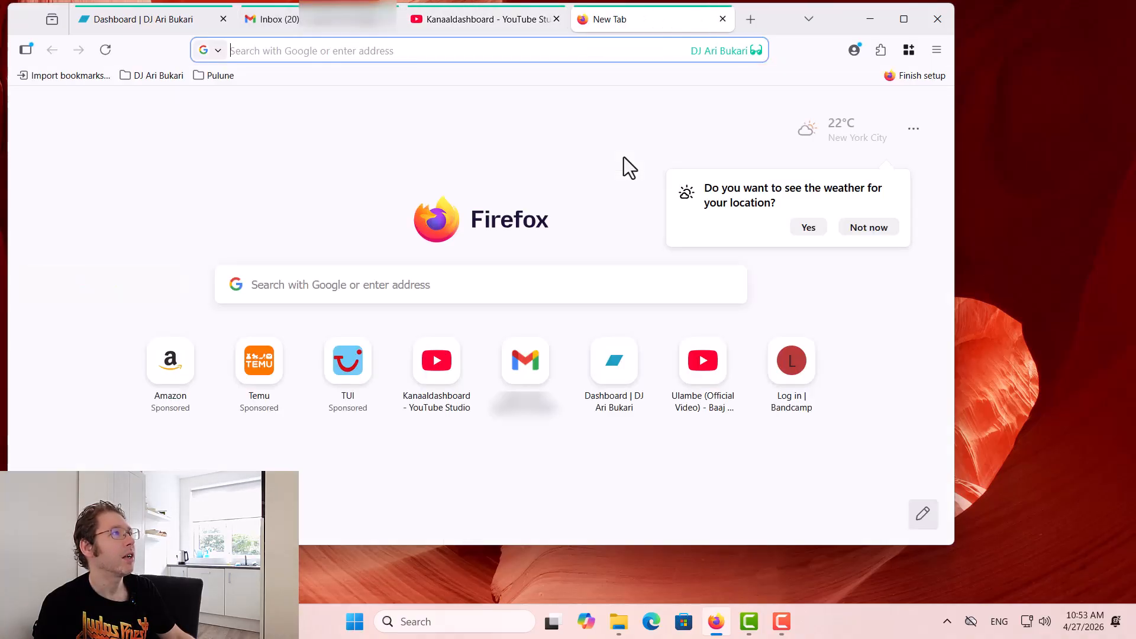
click(166, 79)
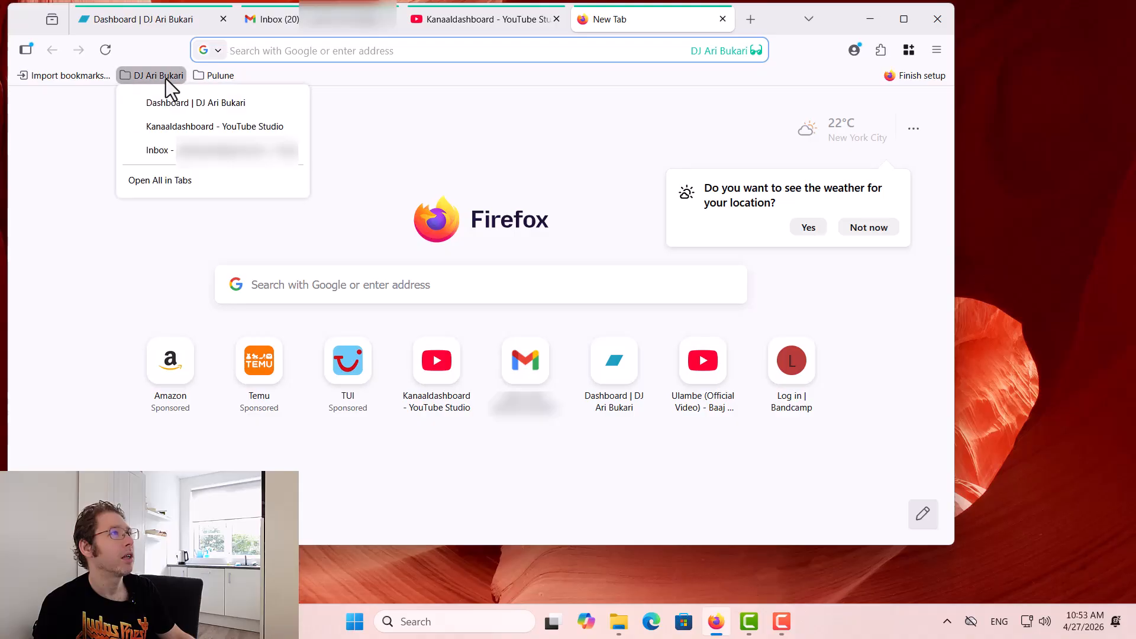
click(197, 129)
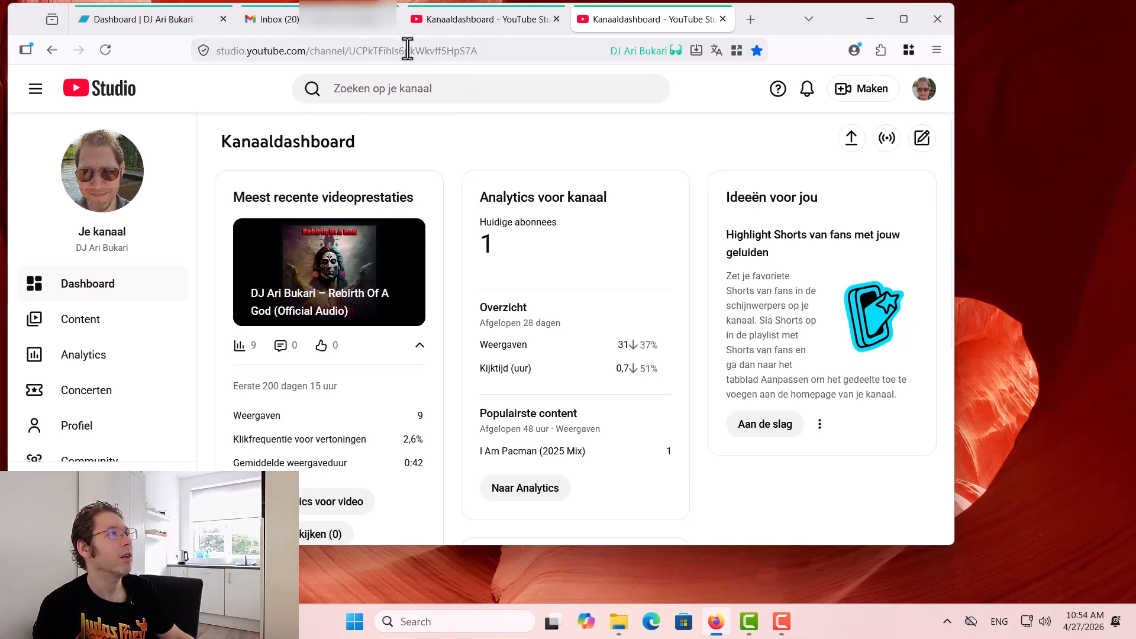
Step: Search 'gmail' in a new Pulune container tab and open the Gmail inbox result
click(750, 20)
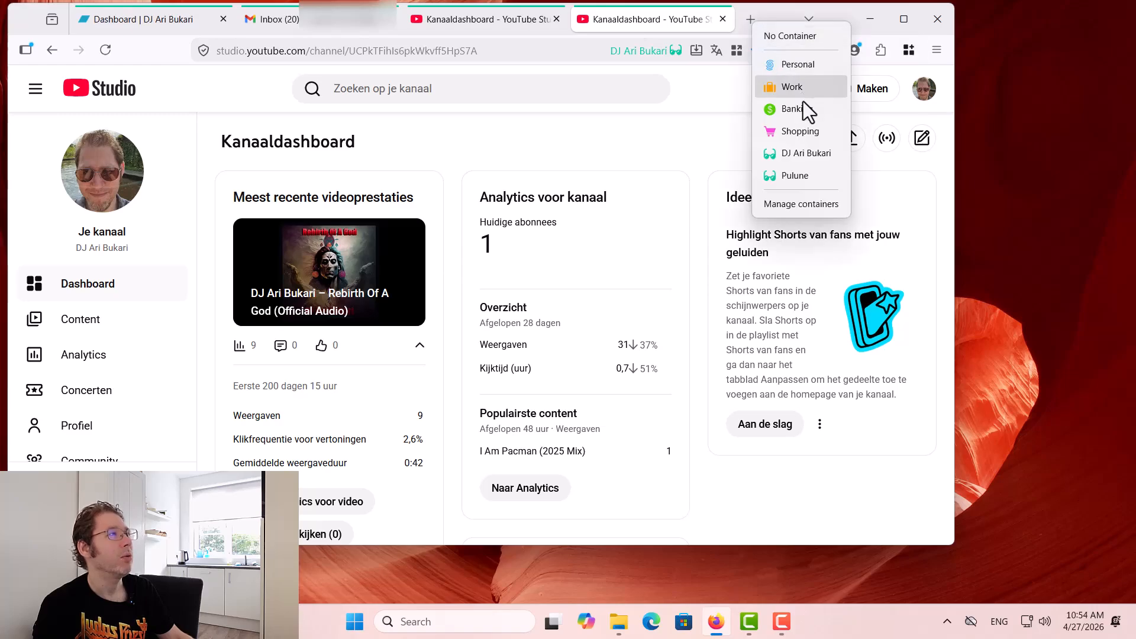
click(786, 174)
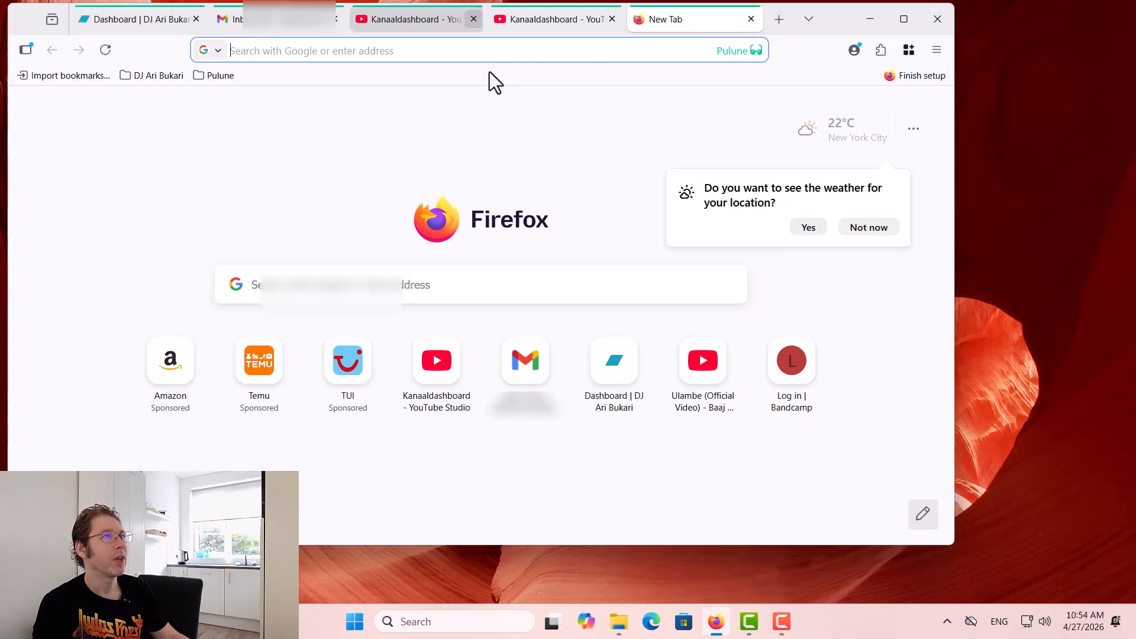
text(gm)
click(302, 108)
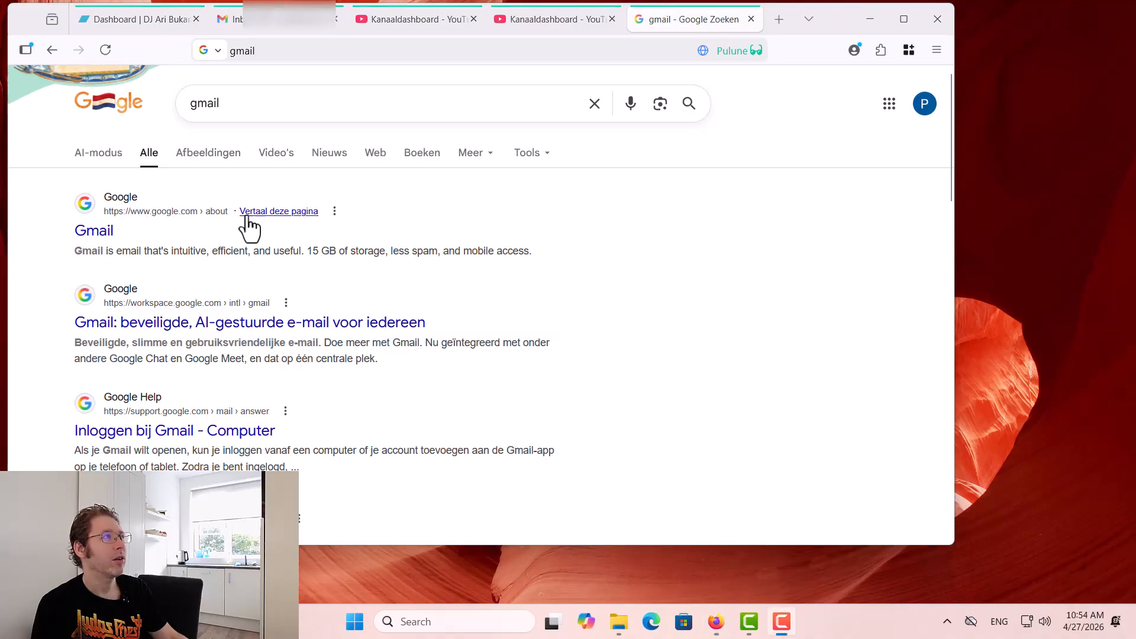
click(107, 236)
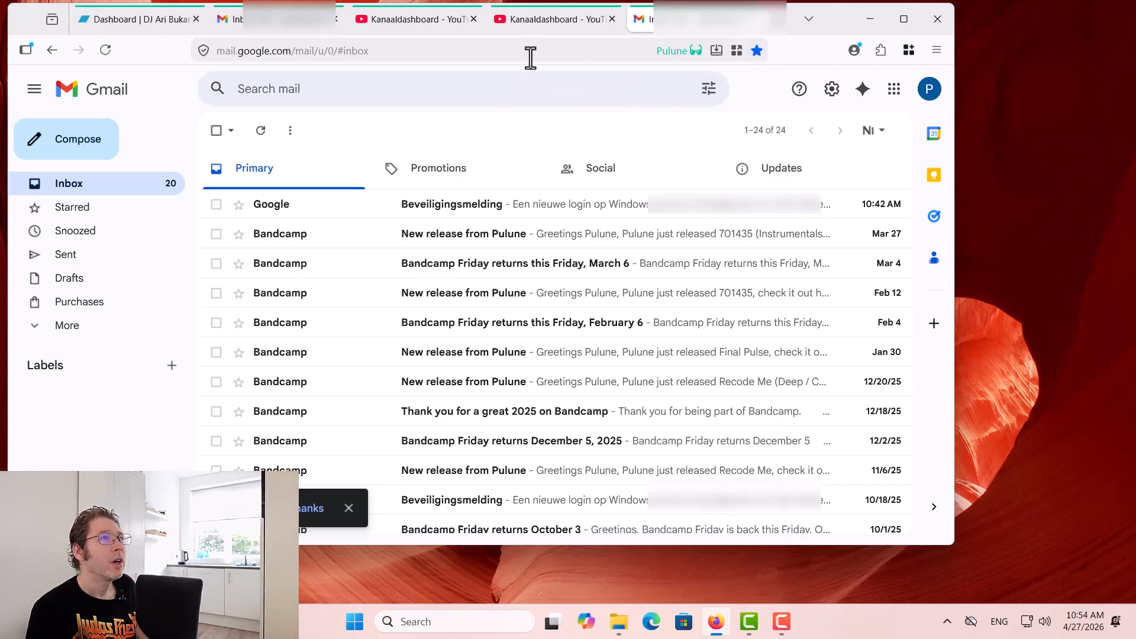
Step: Check the full Gmail inbox address, then open a blank new tab
click(357, 51)
drag(374, 52, 395, 59)
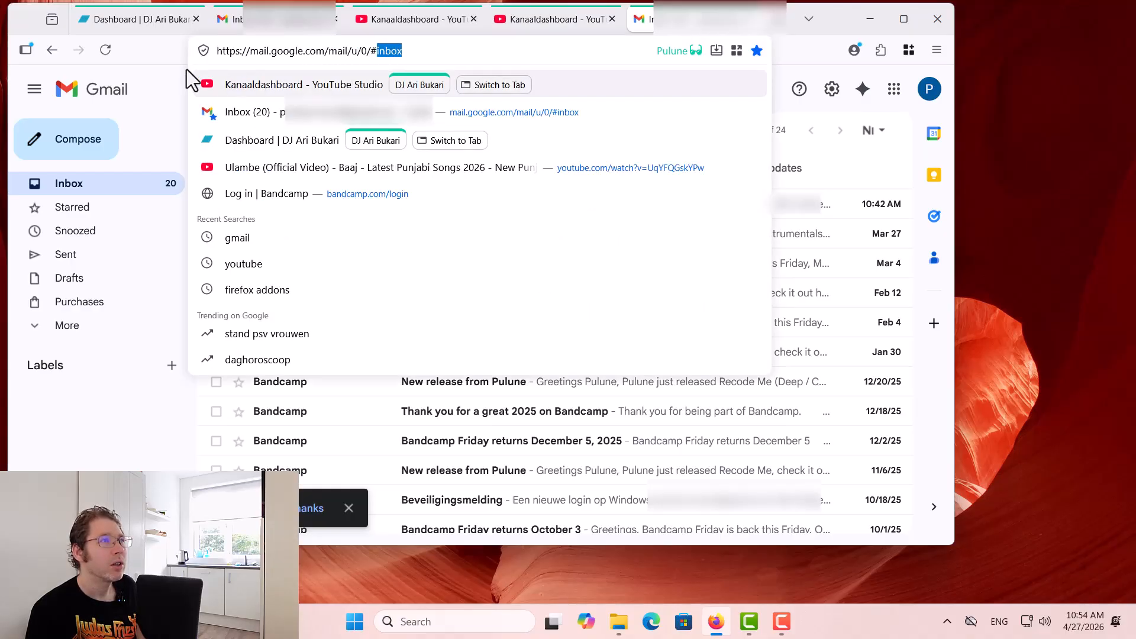
click(151, 105)
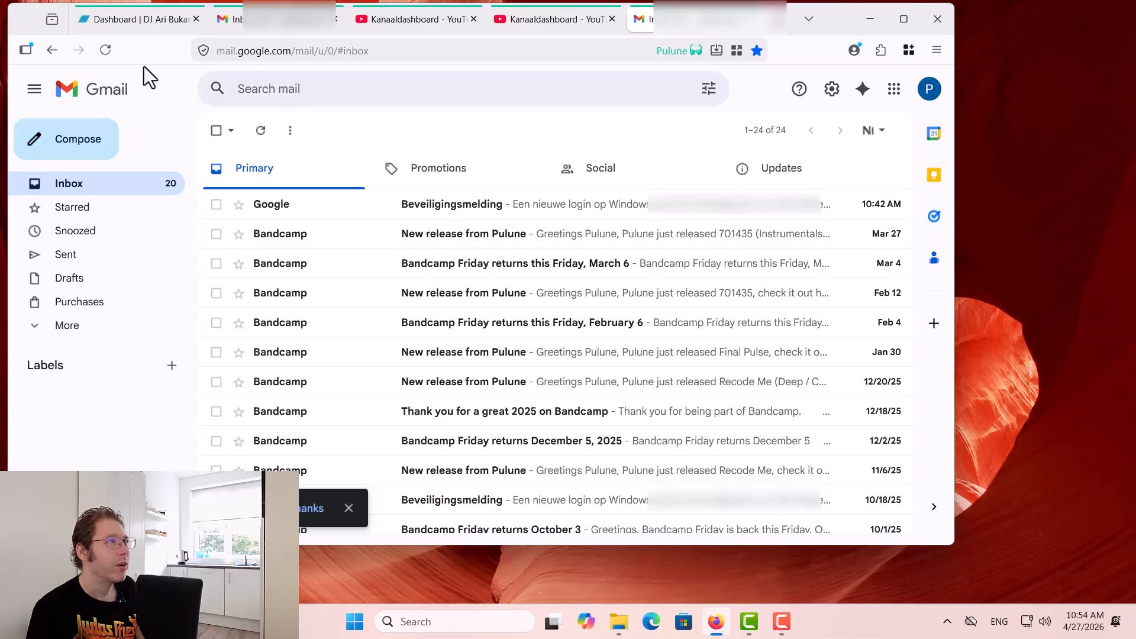
click(773, 20)
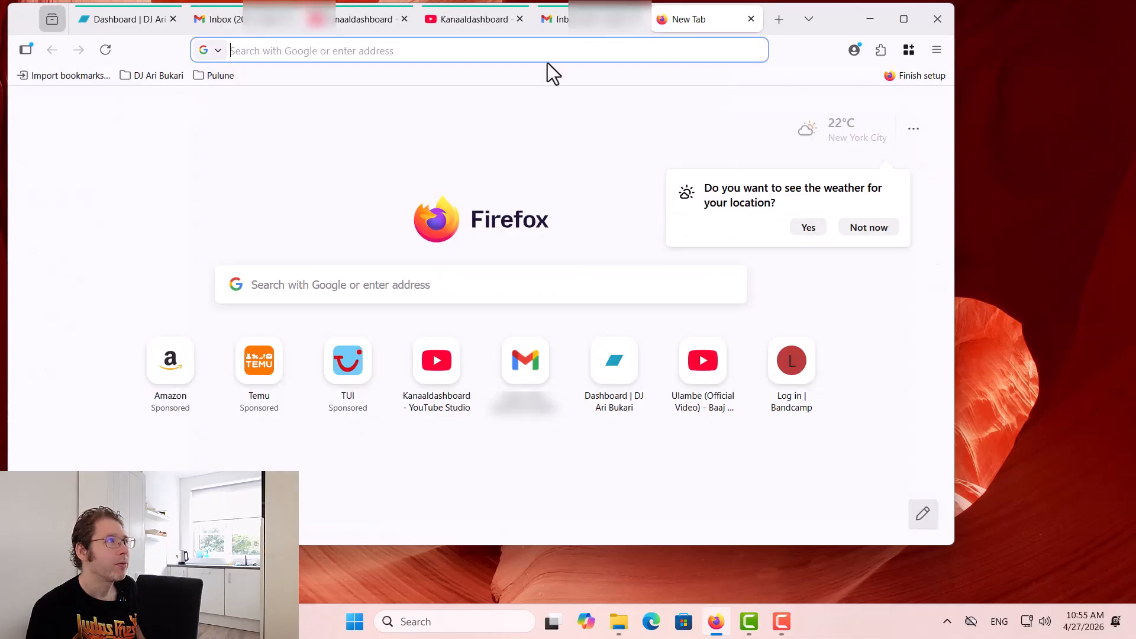
Step: Add a new empty bookmark folder named 'General' to the bookmarks toolbar
click(165, 77)
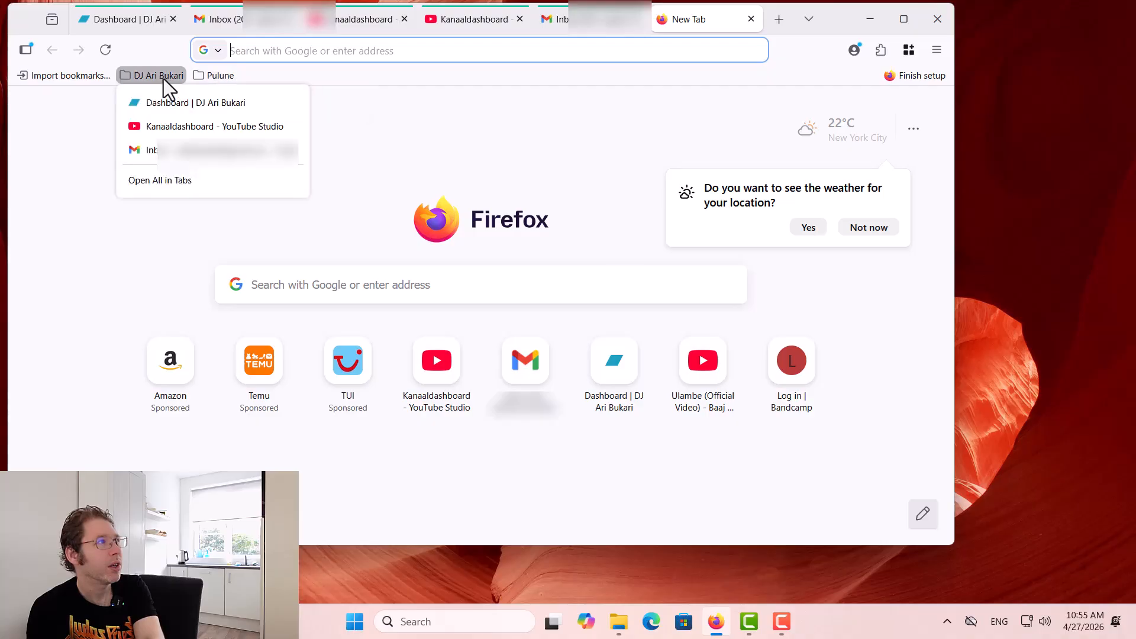
mouse_move(199, 76)
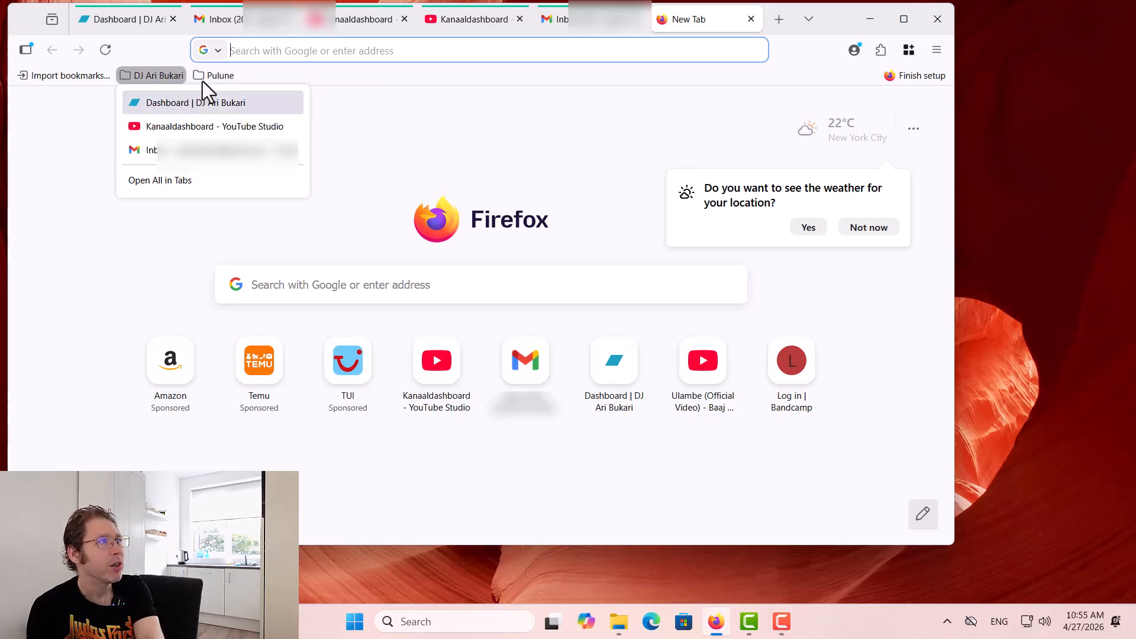
click(253, 73)
right_click(255, 75)
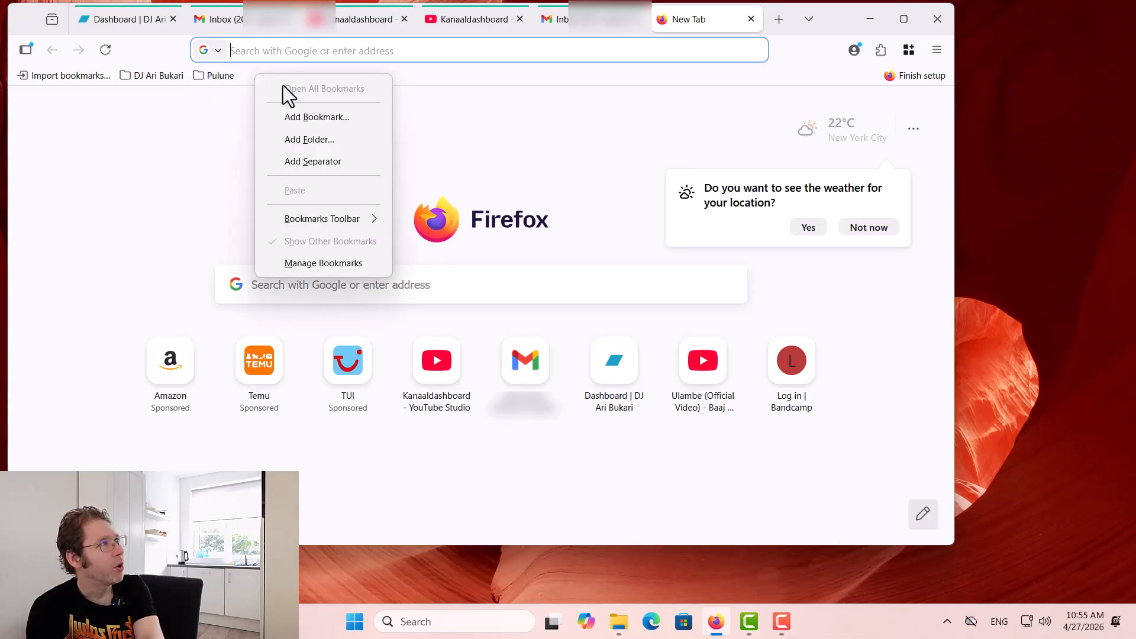
click(300, 135)
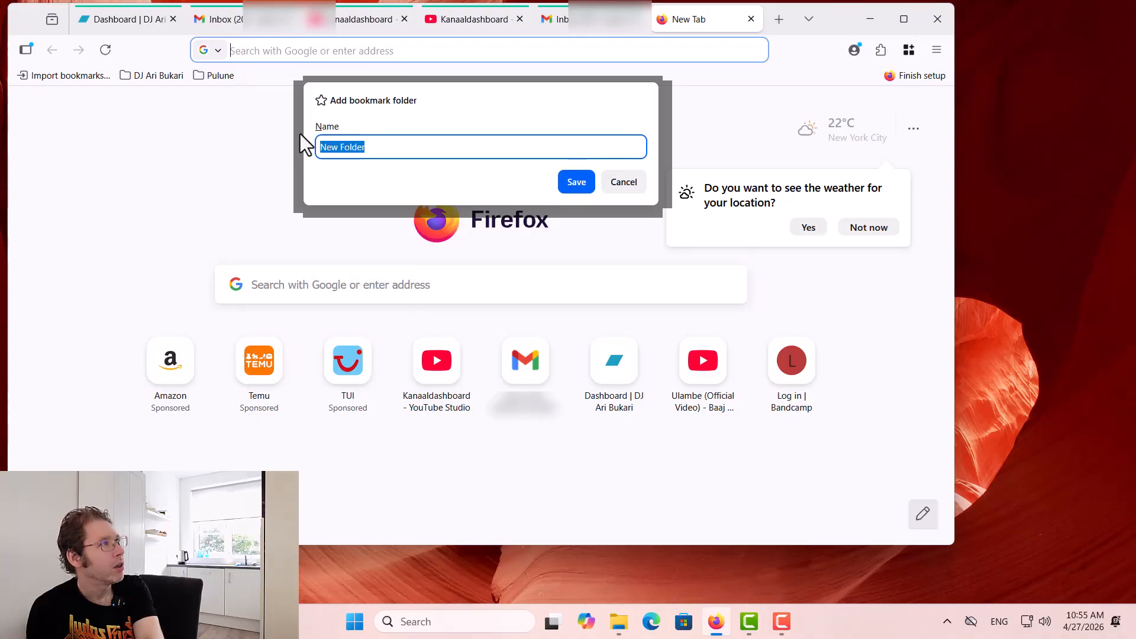
text(General)
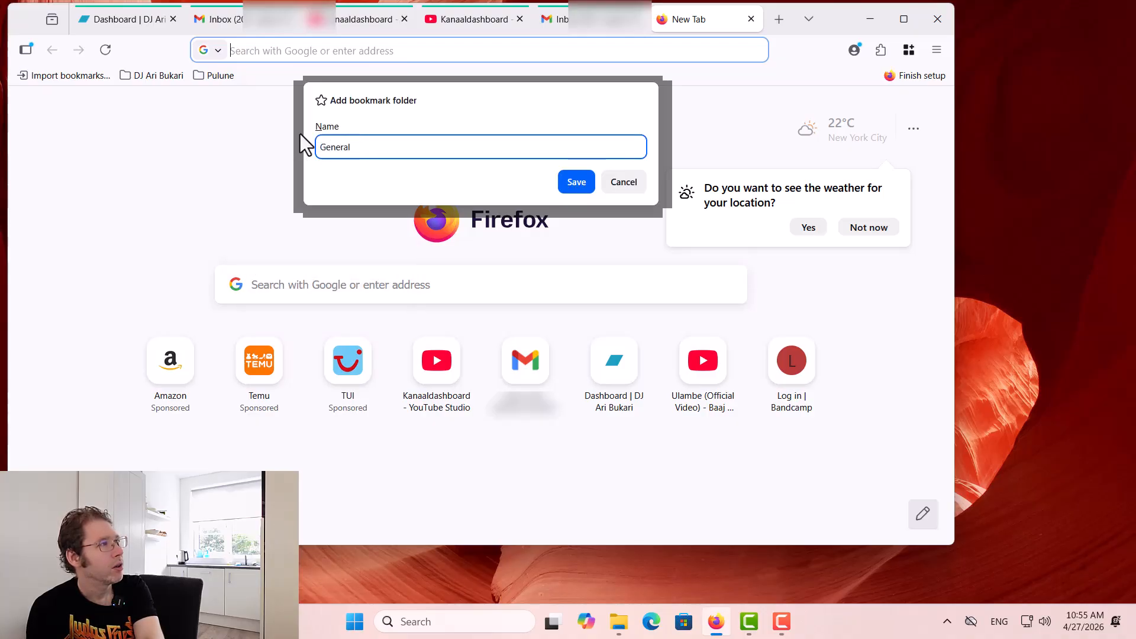
key(Return)
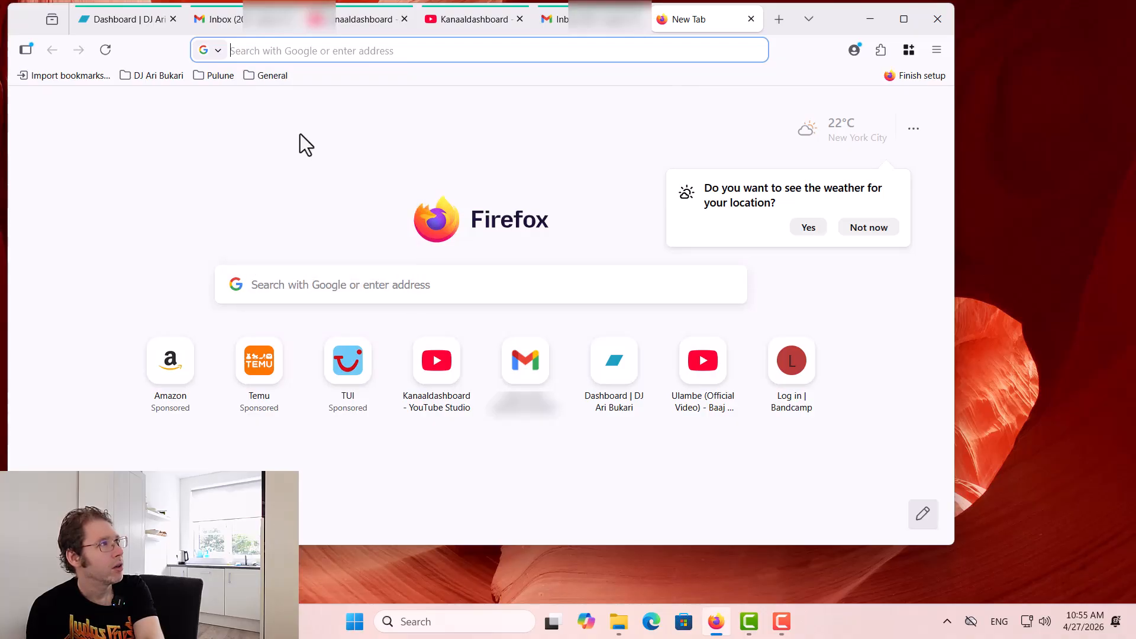
Step: Drag the General folder to the far left of the bookmarks toolbar
click(267, 70)
click(268, 72)
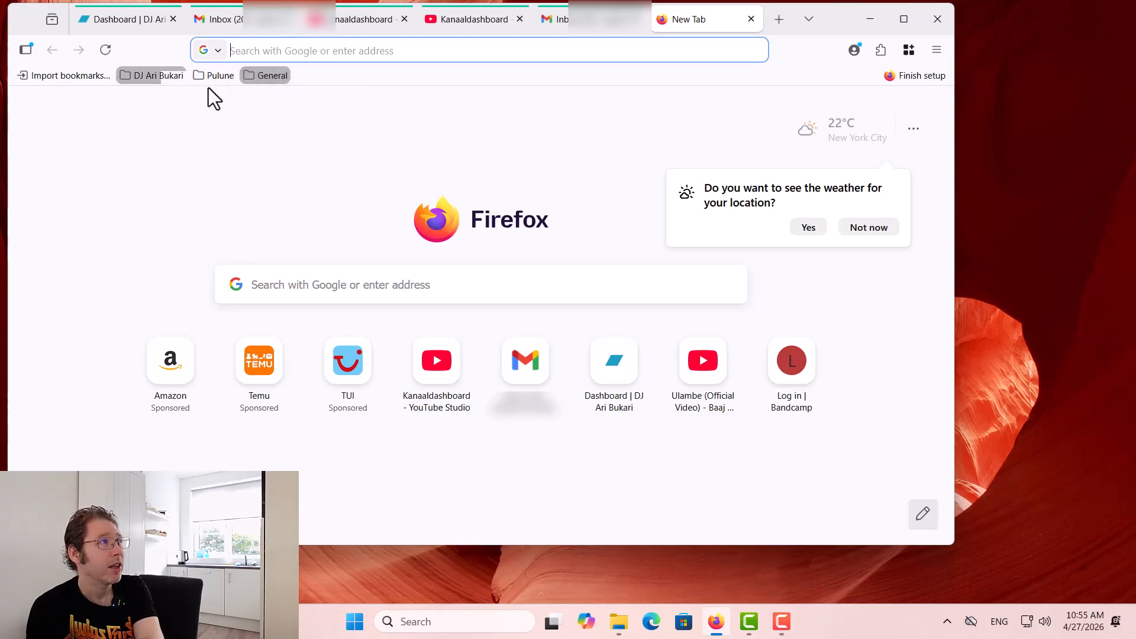
click(209, 90)
click(272, 72)
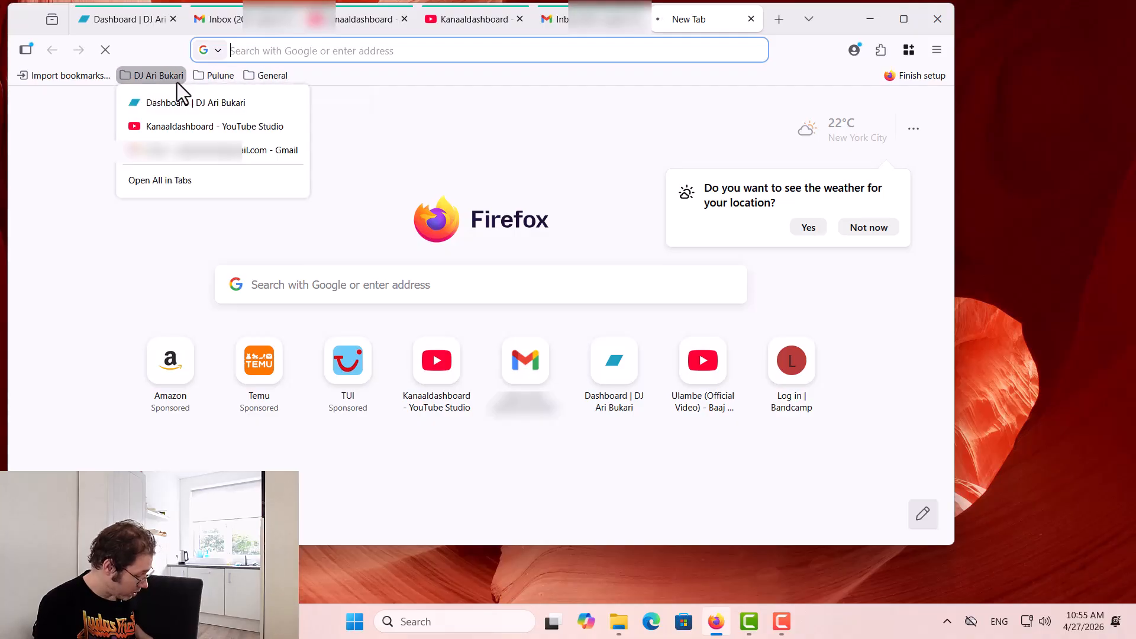
click(278, 72)
drag(278, 72, 126, 76)
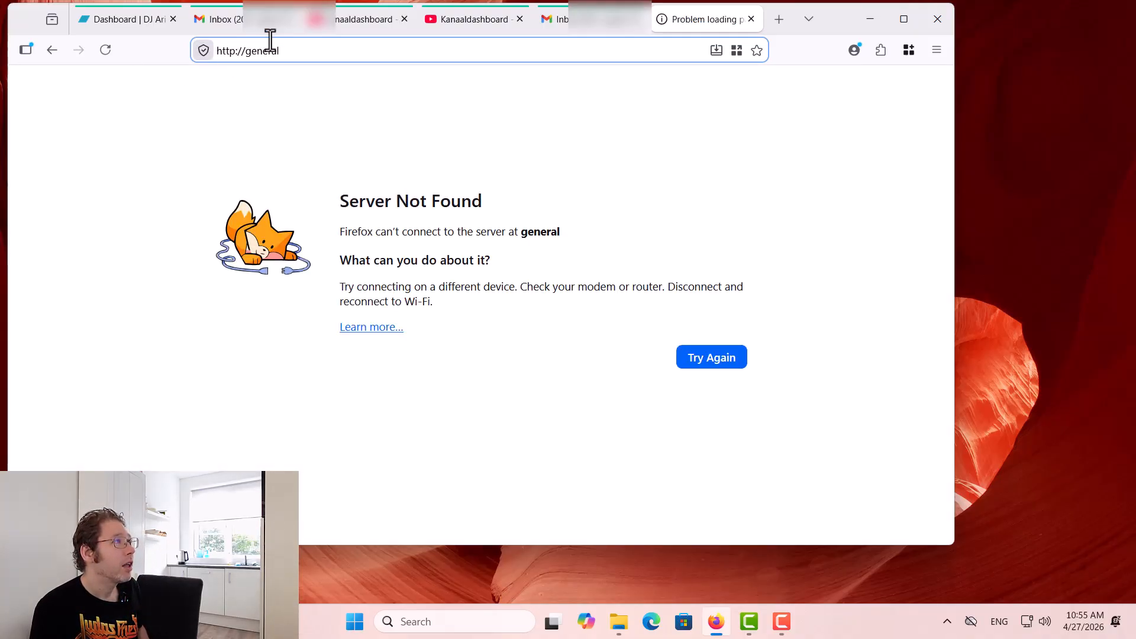
click(752, 20)
click(771, 15)
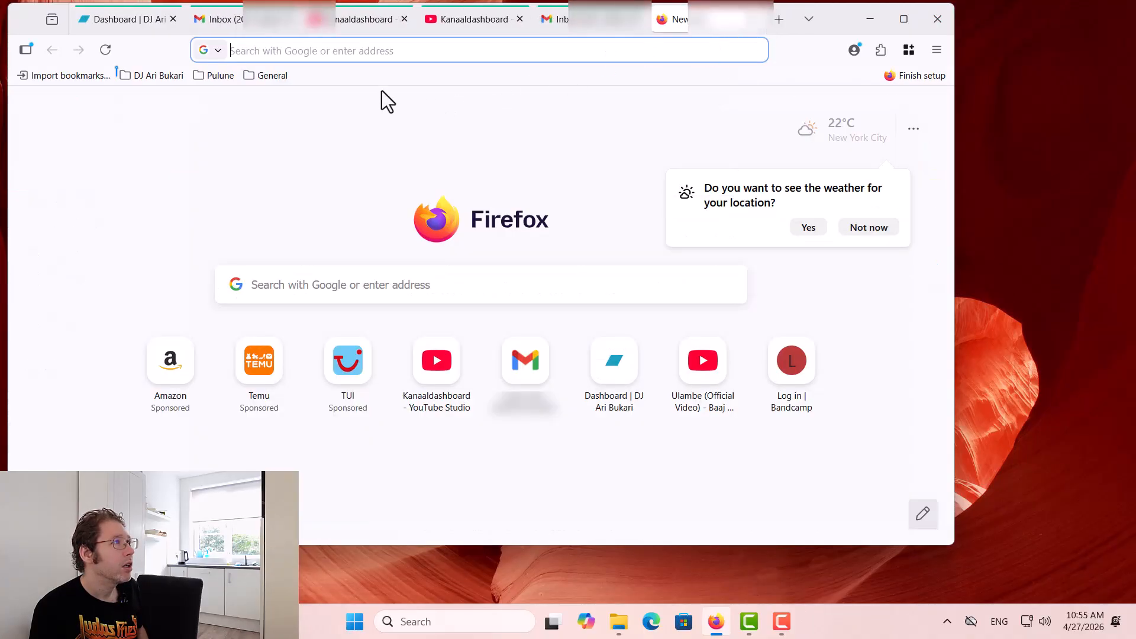
click(260, 76)
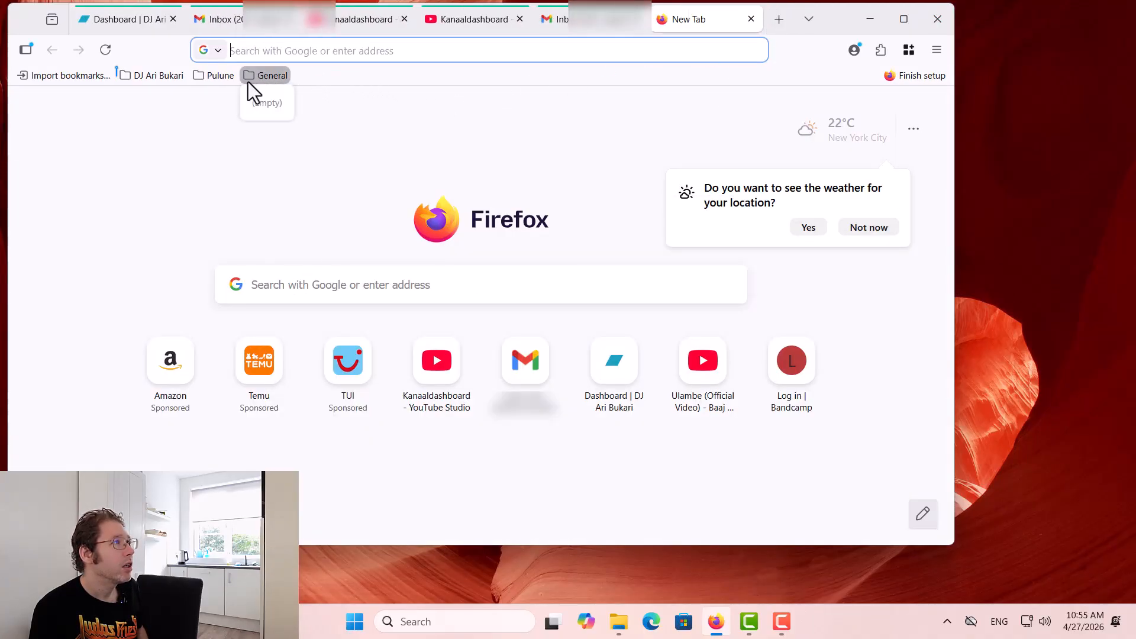
click(278, 76)
drag(281, 77, 123, 74)
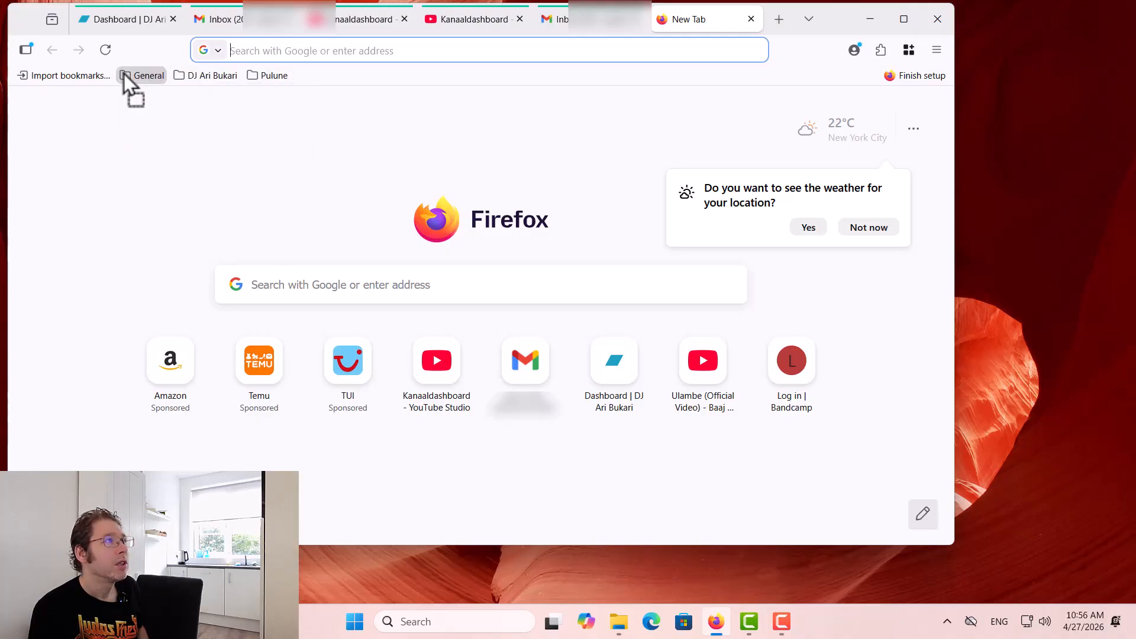
Step: Drag the Gmail inbox bookmark from the DJ Ari Bukari folder into General
click(201, 80)
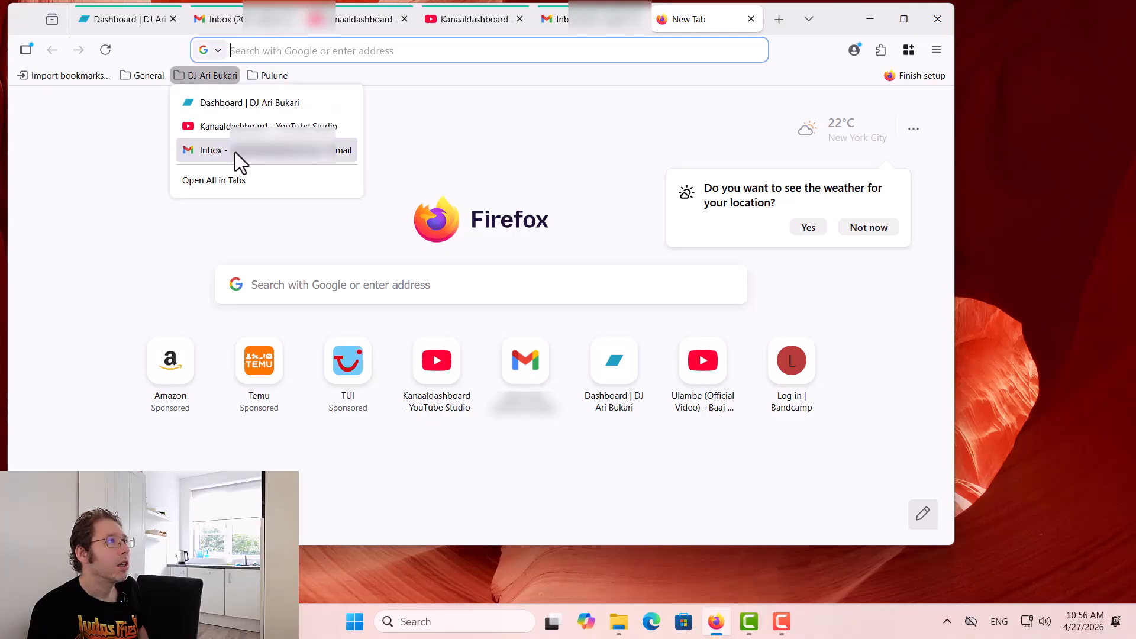
drag(235, 152, 132, 81)
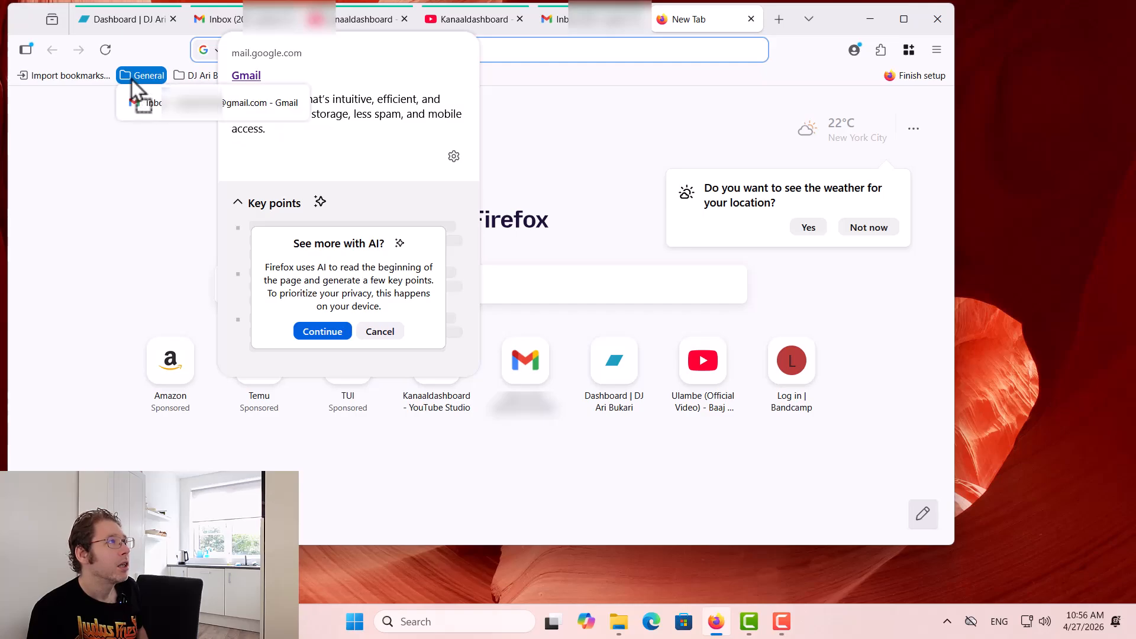
click(162, 158)
click(750, 21)
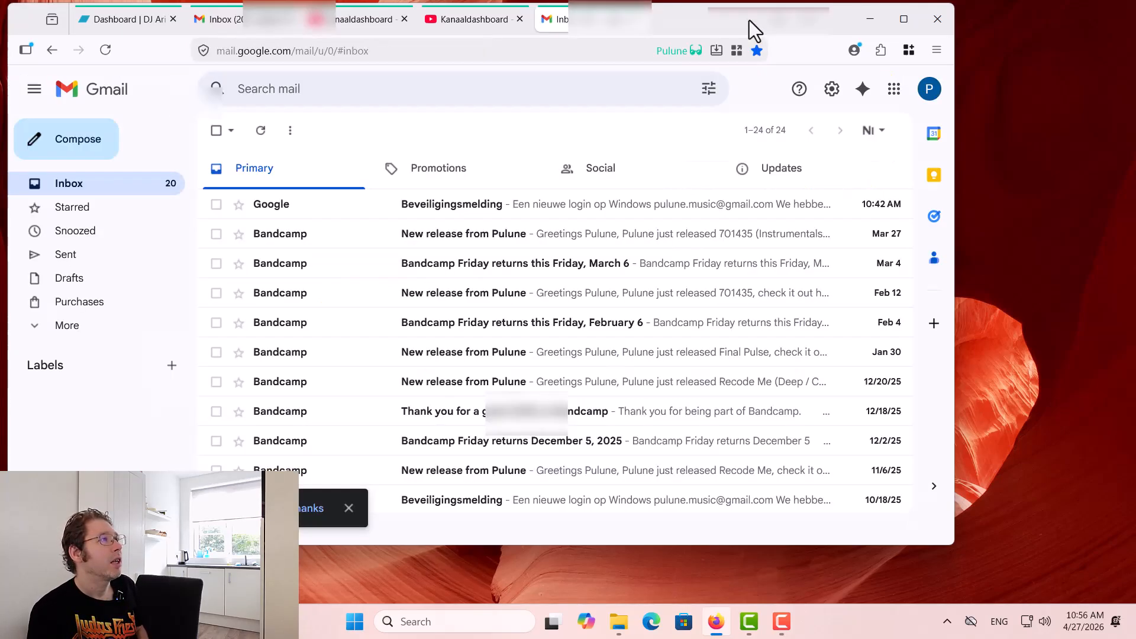
Step: Open General's Gmail inbox bookmark in new Pulune and DJ Ari Bukari container tabs
right_click(783, 16)
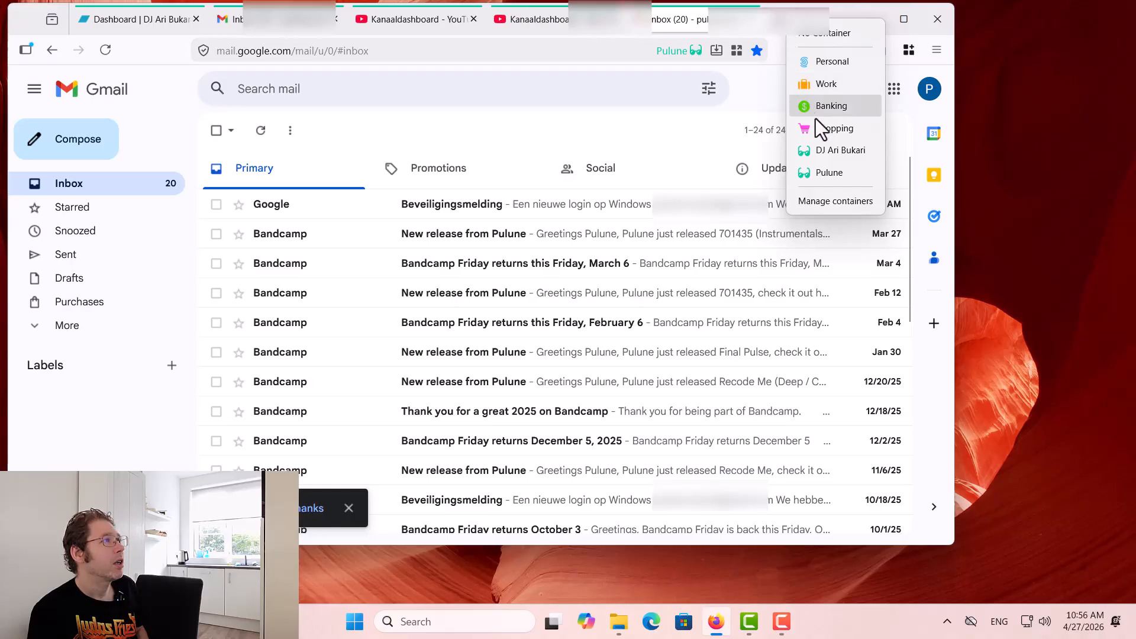
click(825, 175)
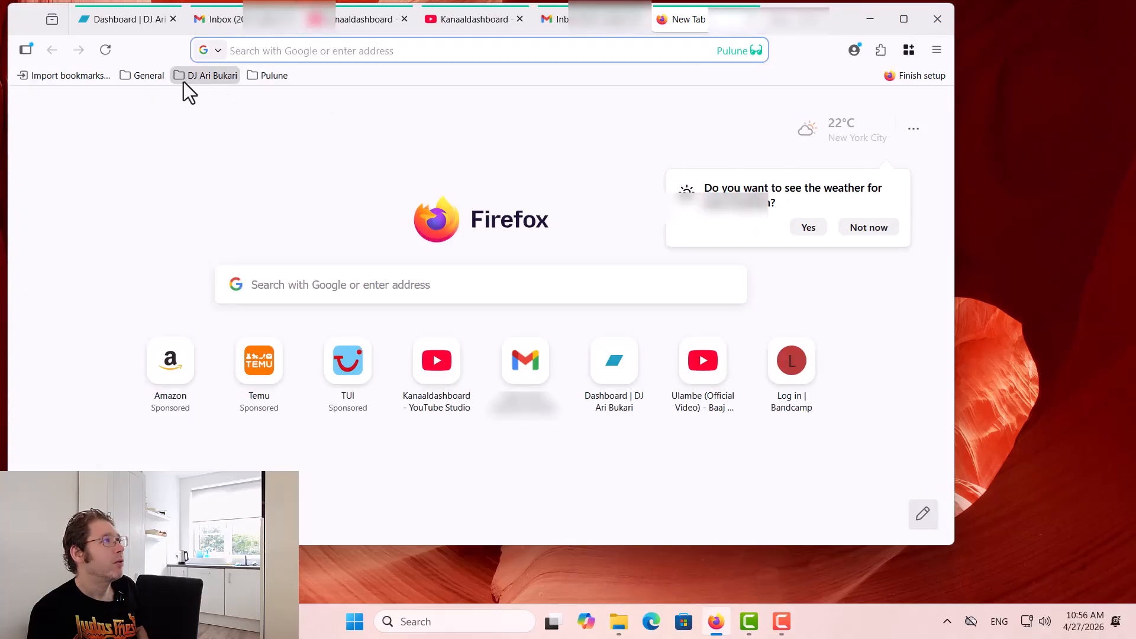
click(139, 75)
click(150, 97)
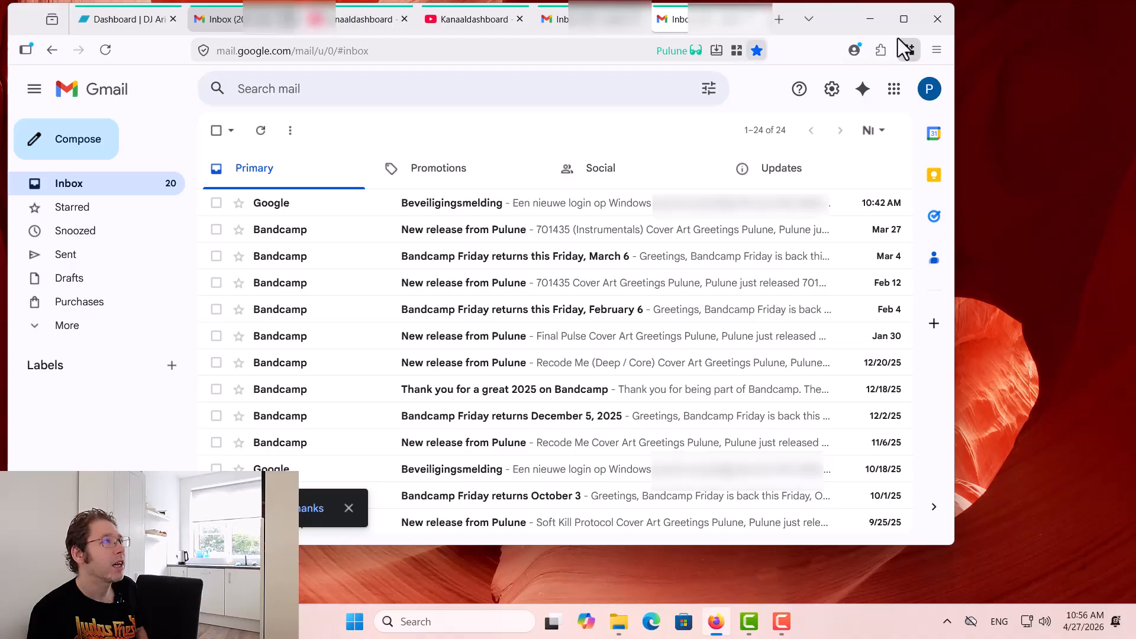
right_click(789, 22)
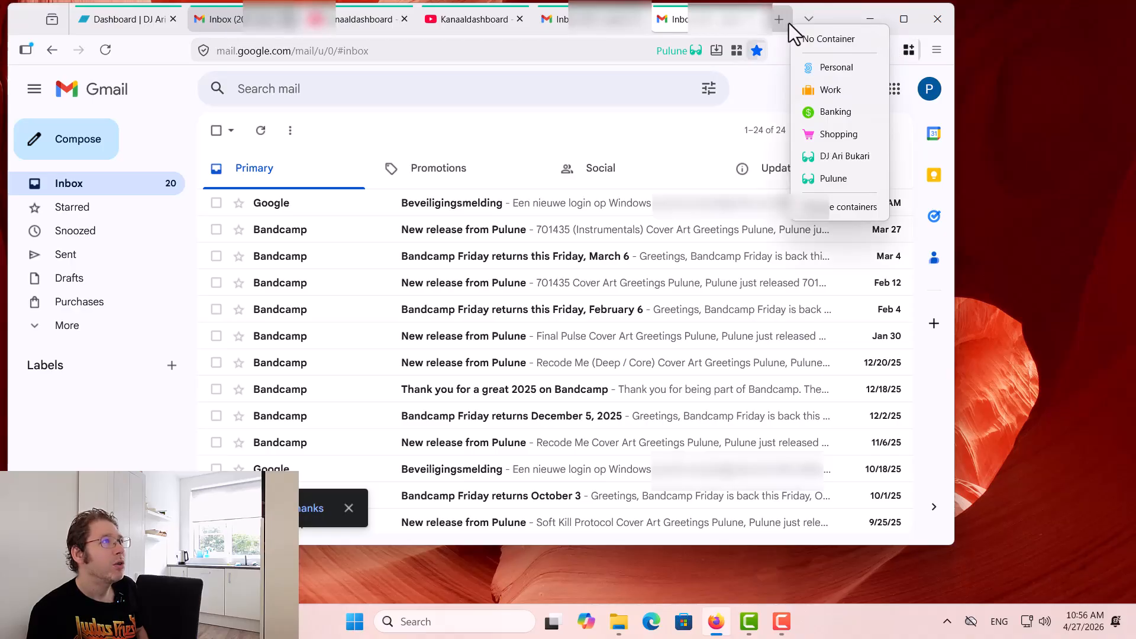
click(835, 156)
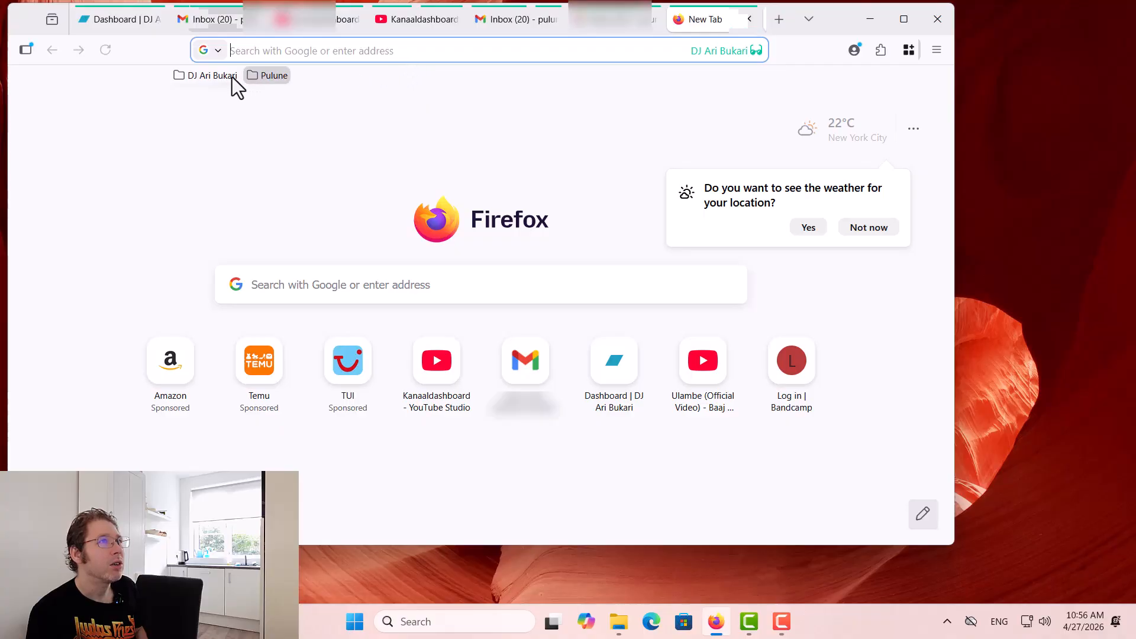
click(138, 79)
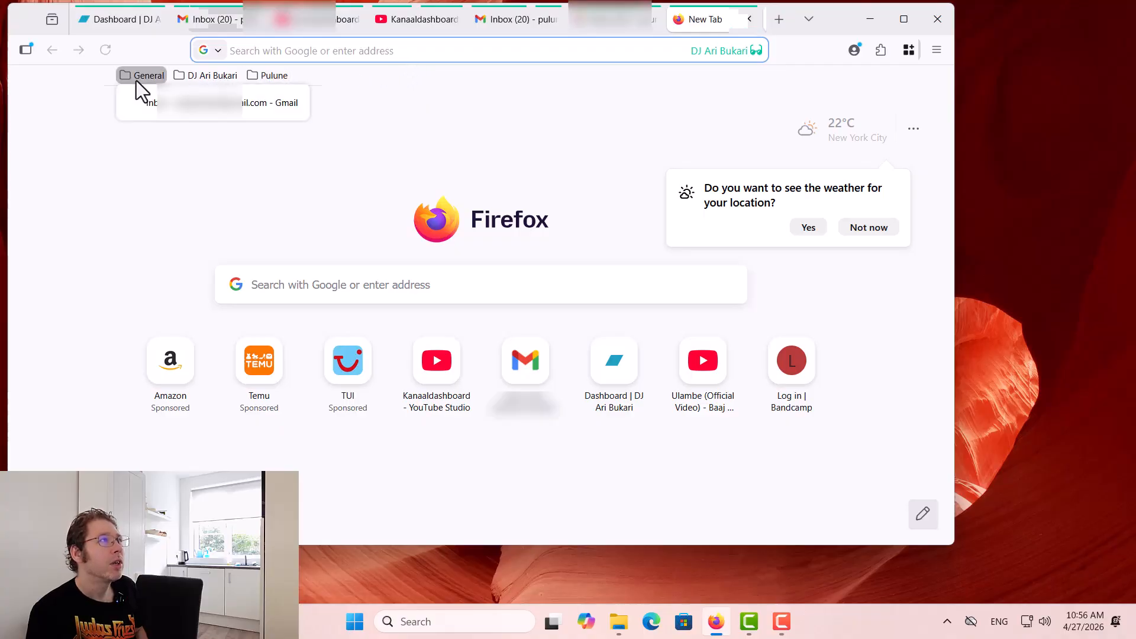
click(182, 102)
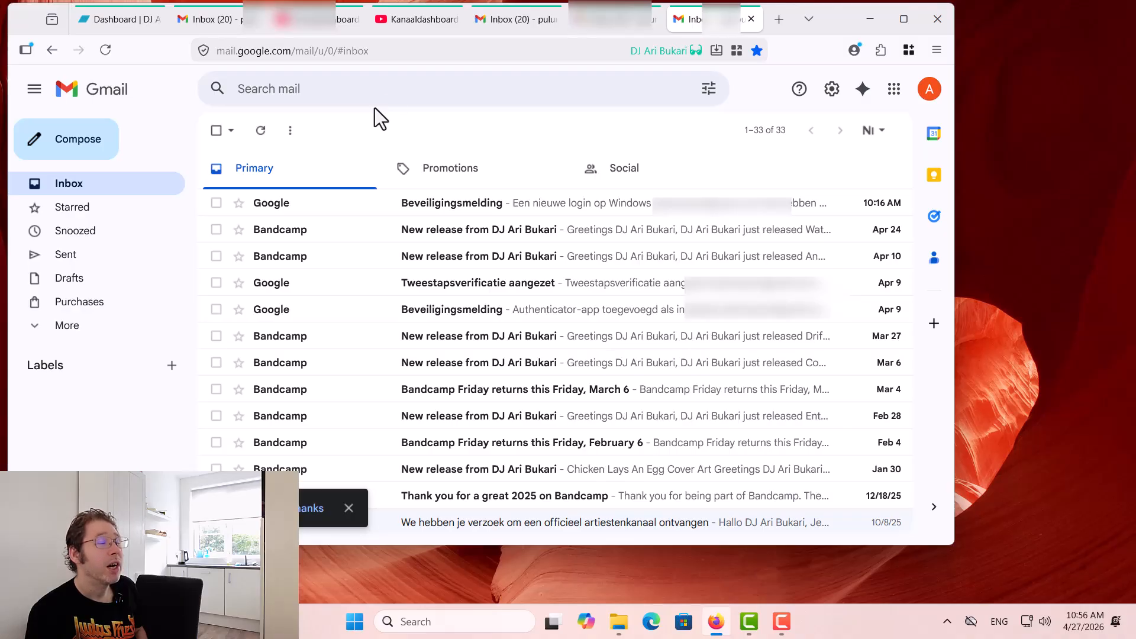
Step: Go to pulune.bandcamp.com in a new tab, accept only necessary cookies, and open Bandcamp's log in page
click(779, 19)
text(pul)
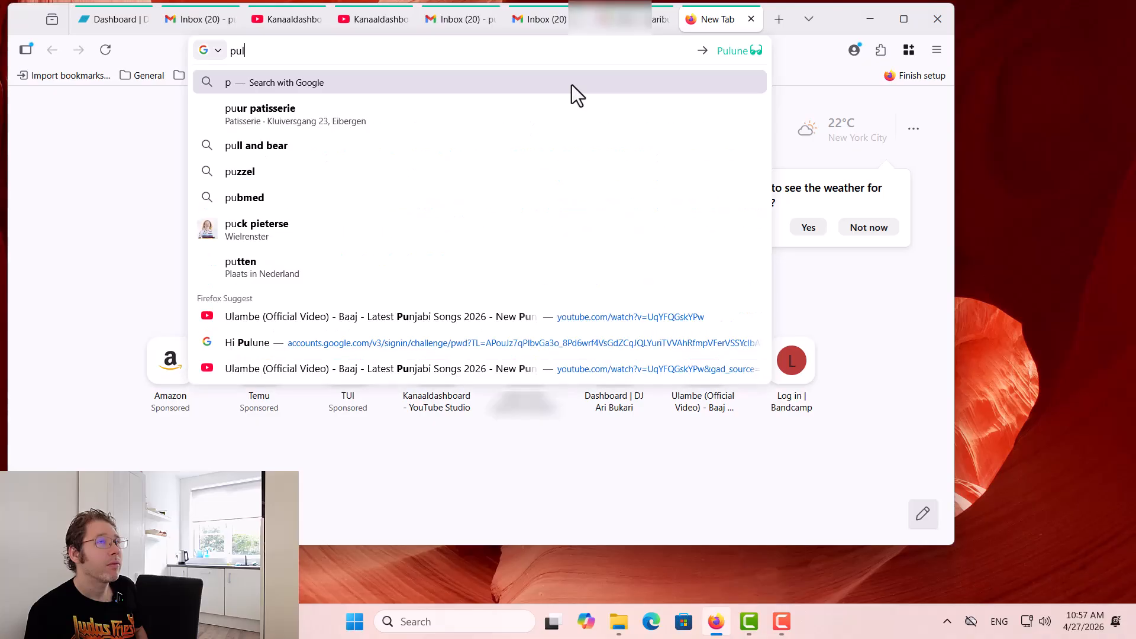
text(une)
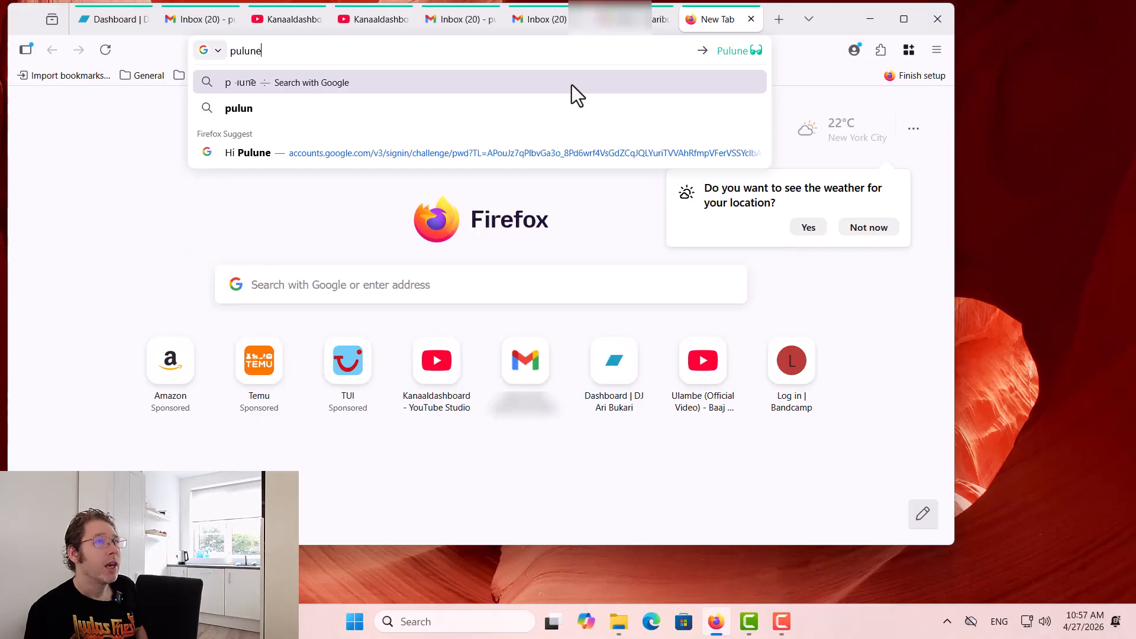
text(.bandcamo)
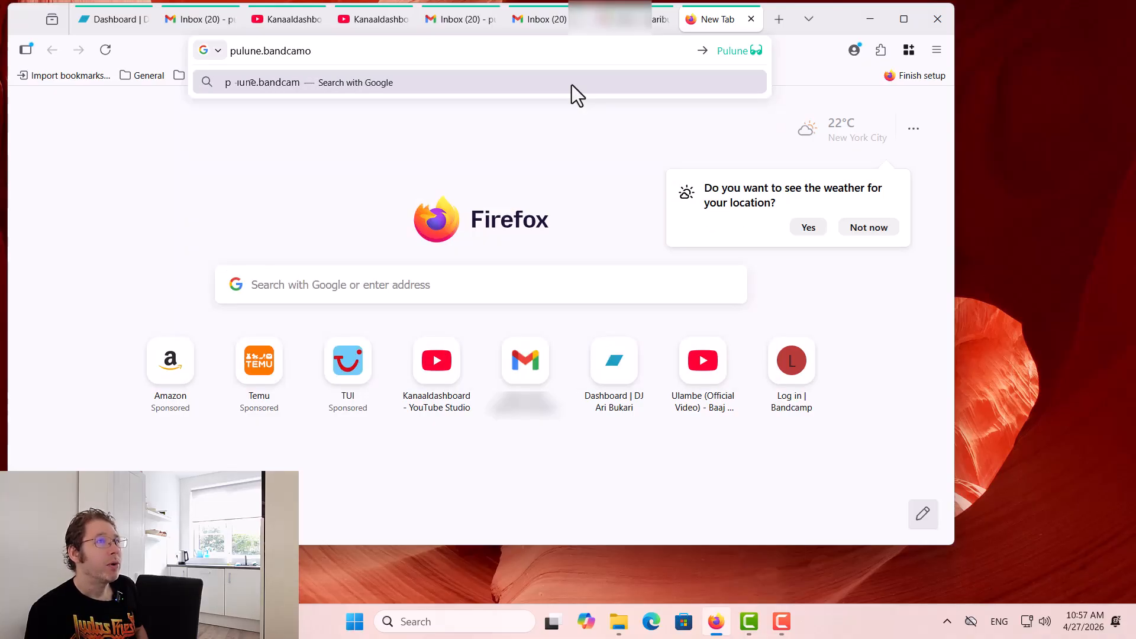
key(BackSpace)
text(p.com)
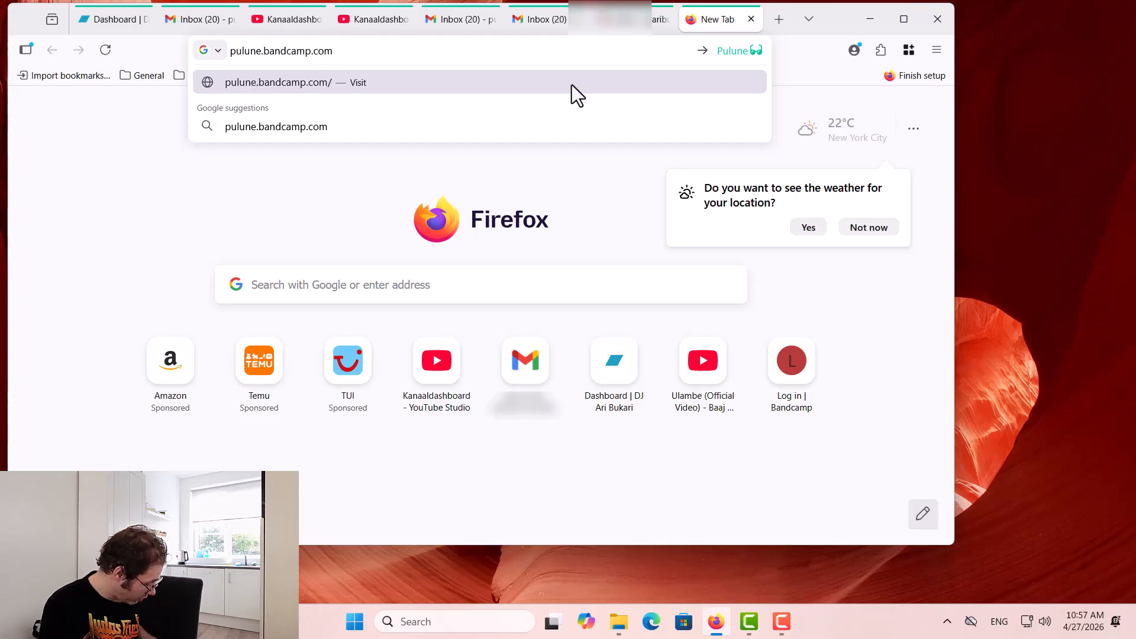
key(Return)
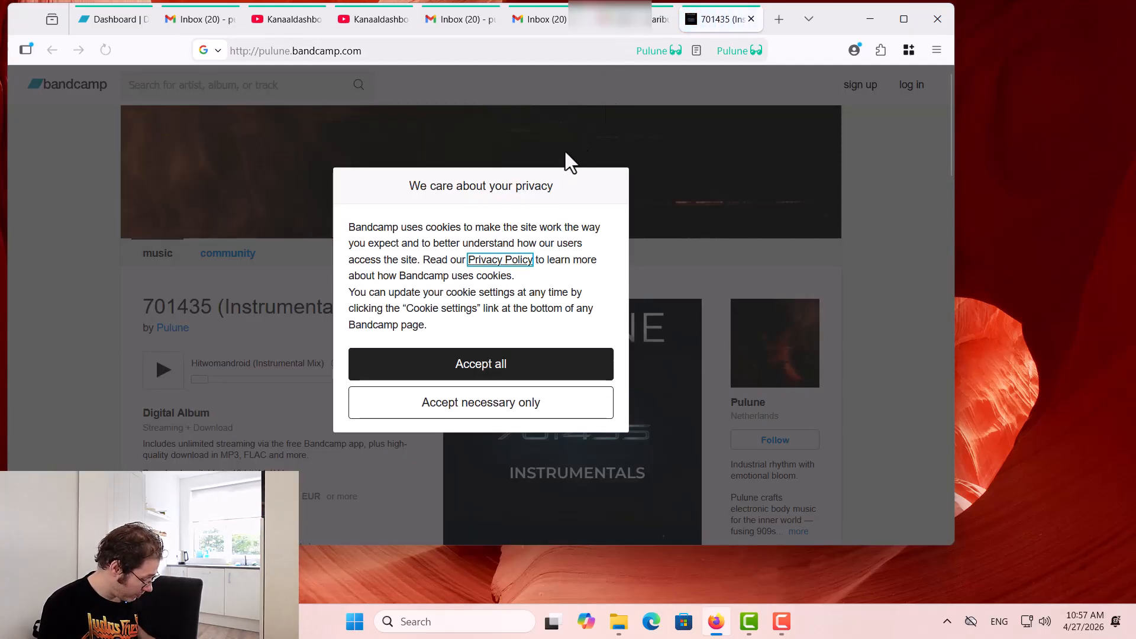
click(546, 407)
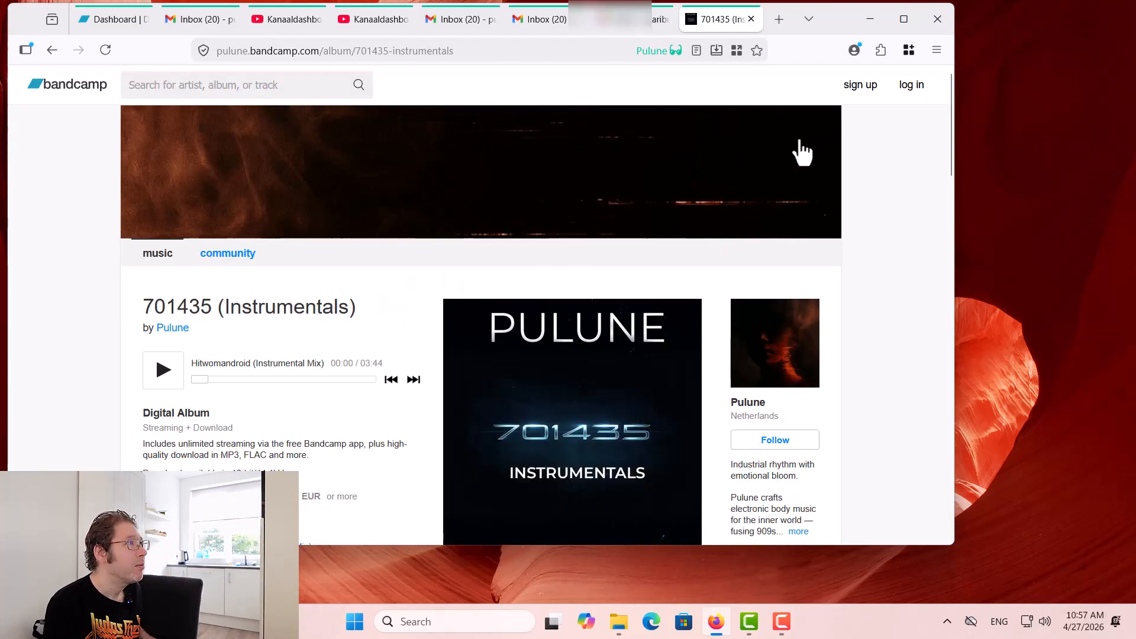
click(903, 90)
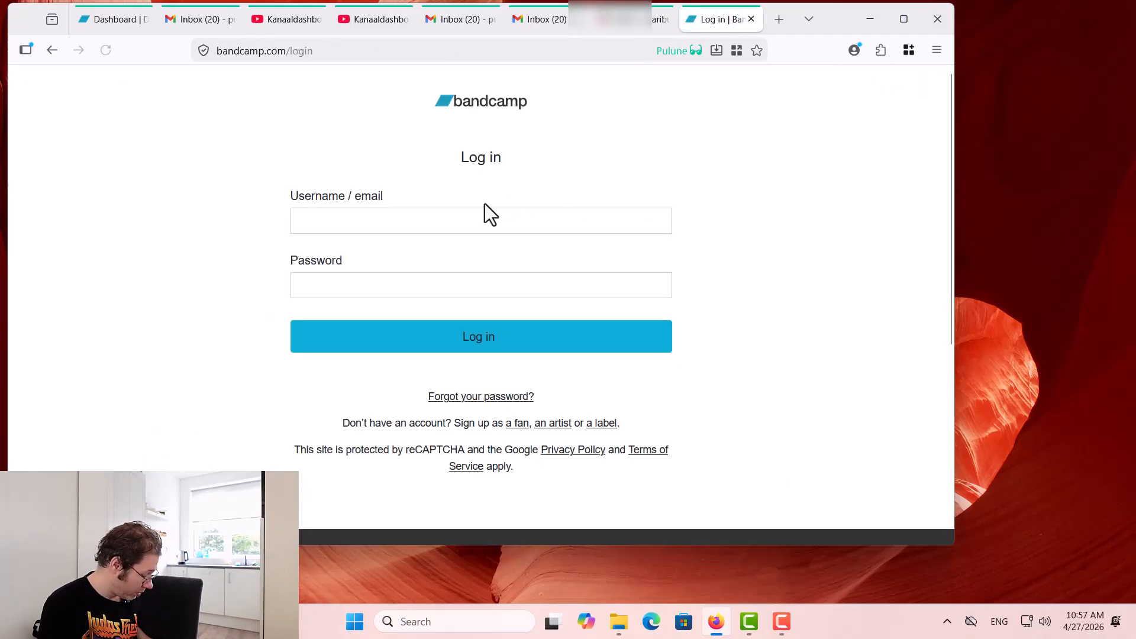